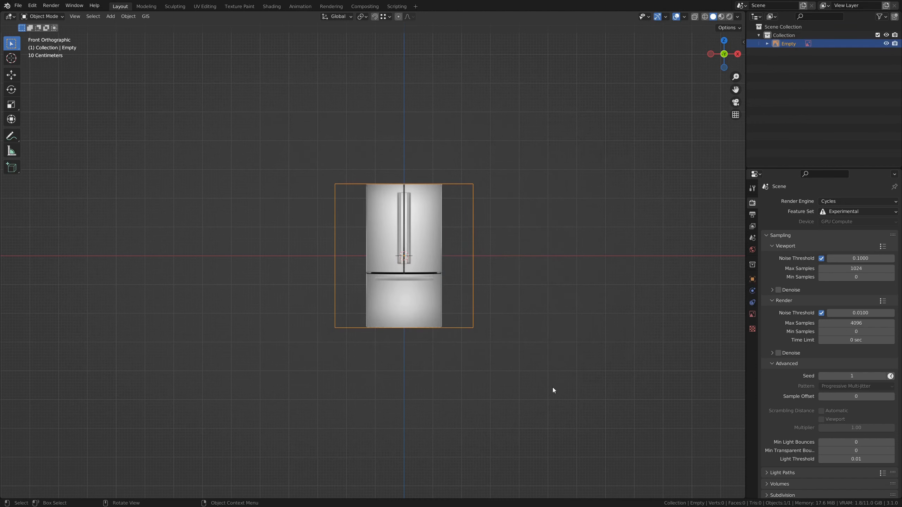
# Move the fridge reference image up about 2.47 m along Z so its base sits at the world origin.
pyautogui.scroll(3, 423, 294)
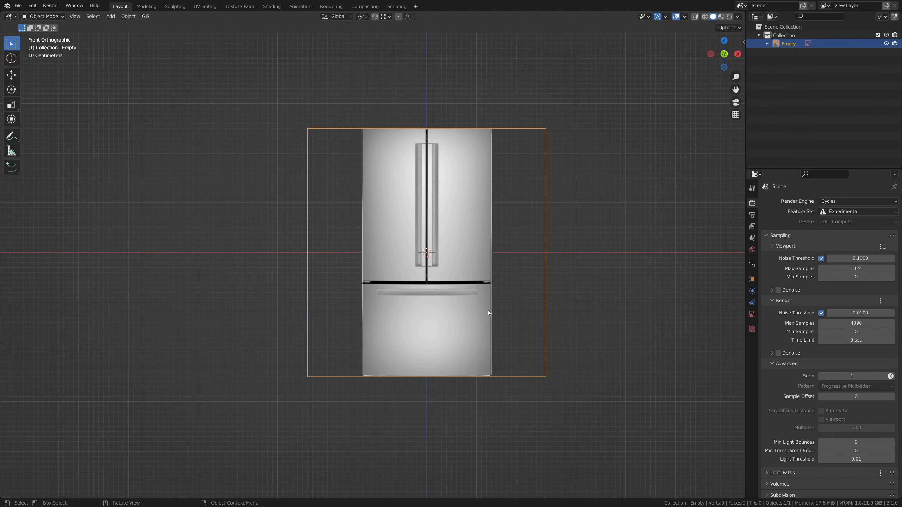
pyautogui.press('g')
pyautogui.press('z')
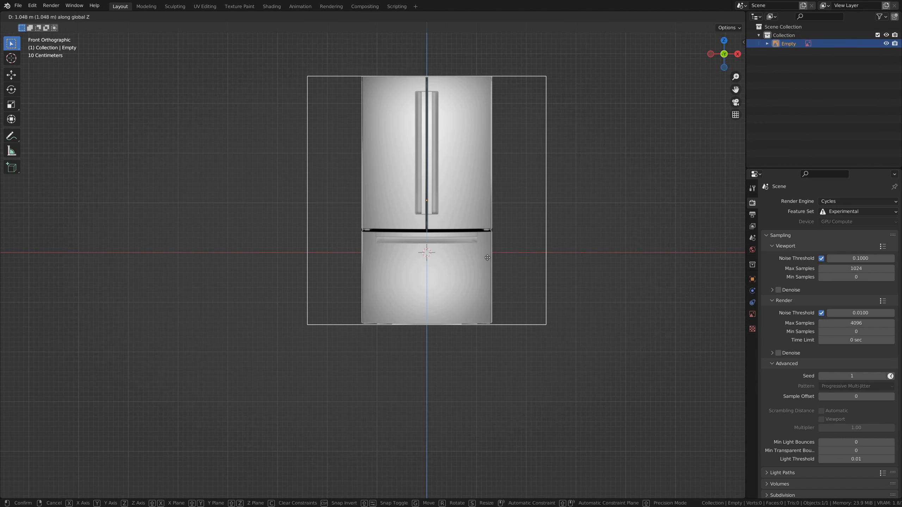
pyautogui.click(495, 187)
pyautogui.scroll(5, 495, 251)
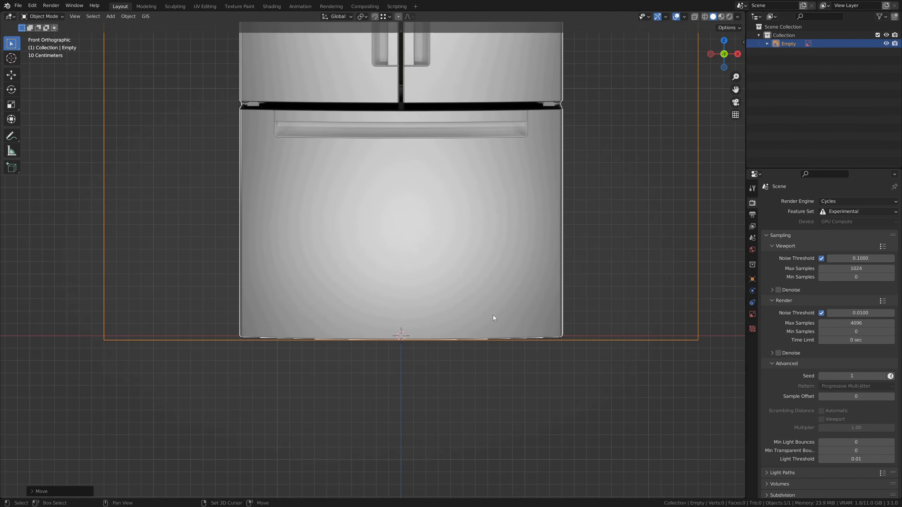
# Reset the 3D cursor to the world origin and set the transform pivot point to 3D Cursor.
pyautogui.hotkey('shift', 'c')
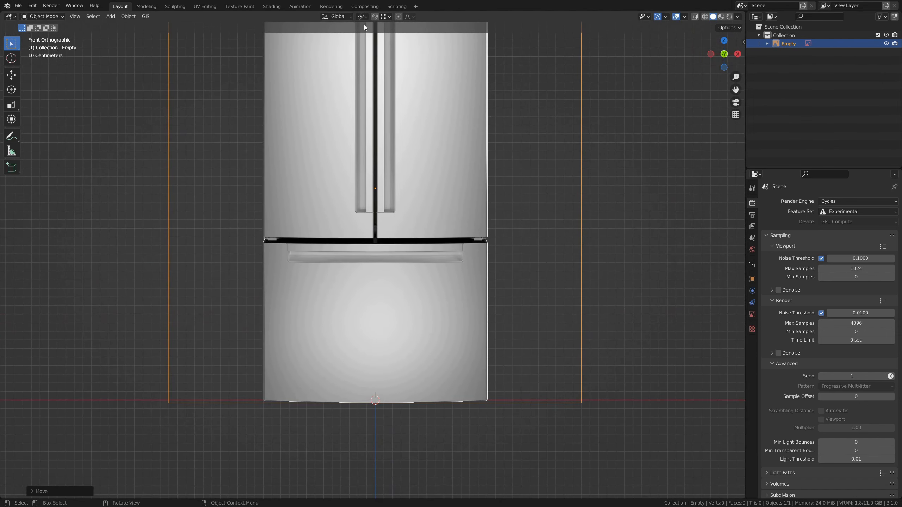
pyautogui.click(362, 16)
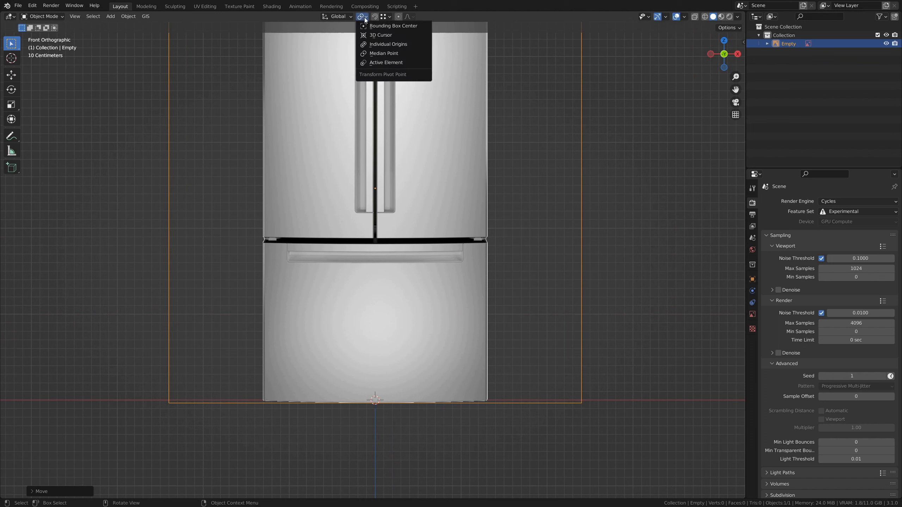
pyautogui.click(377, 36)
pyautogui.scroll(-2, 453, 256)
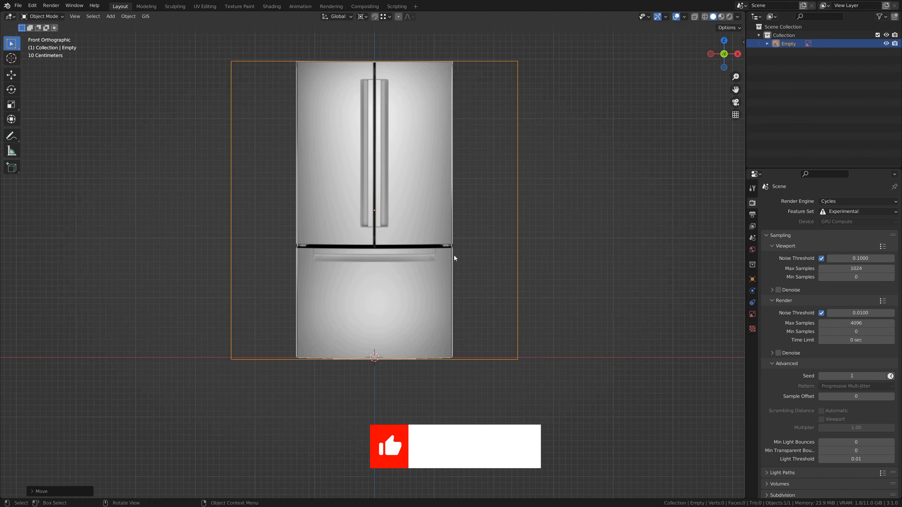
pyautogui.keyDown('shift'); pyautogui.moveTo(434, 224); pyautogui.dragTo(438, 214, button='middle'); pyautogui.keyUp('shift')
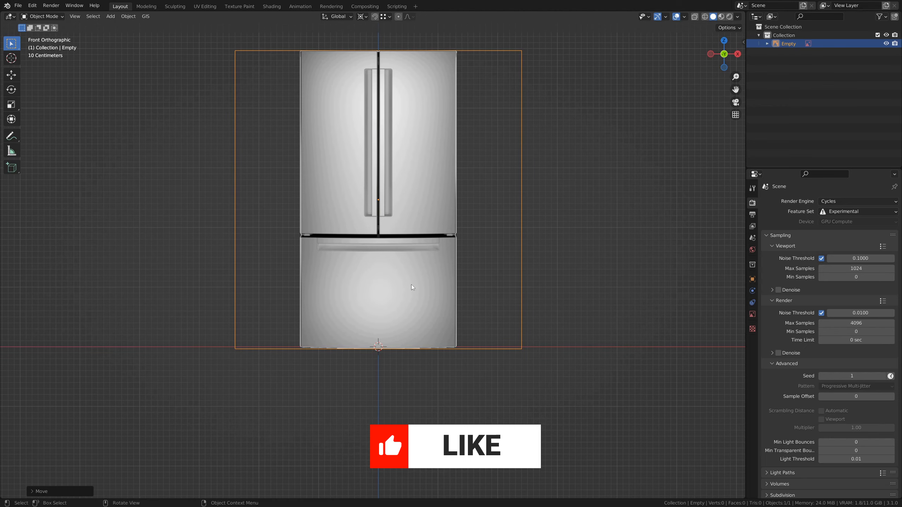
pyautogui.scroll(2, 397, 391)
pyautogui.press('s')
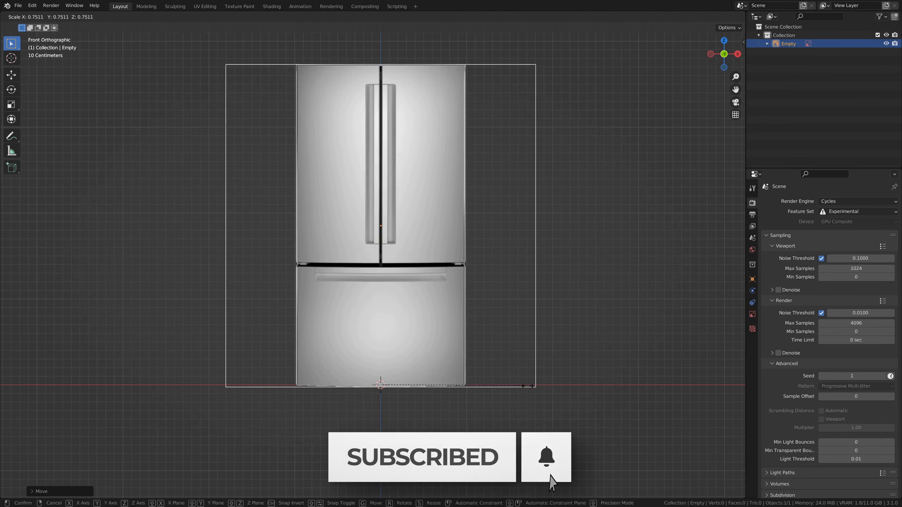
pyautogui.click(550, 482)
pyautogui.scroll(2, 578, 322)
pyautogui.scroll(-3, 540, 310)
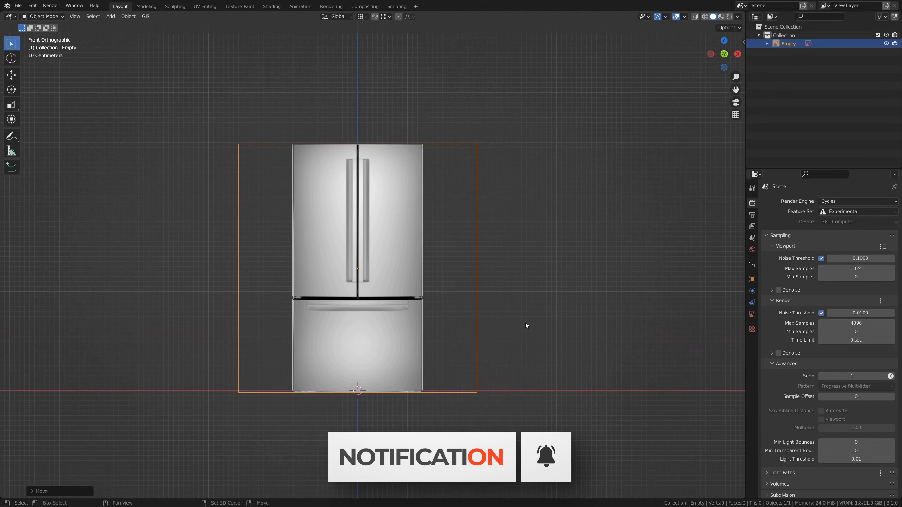
# Set the reference image's depth and side to Front, and enable its opacity at about 0.257.
pyautogui.click(752, 314)
pyautogui.click(853, 252)
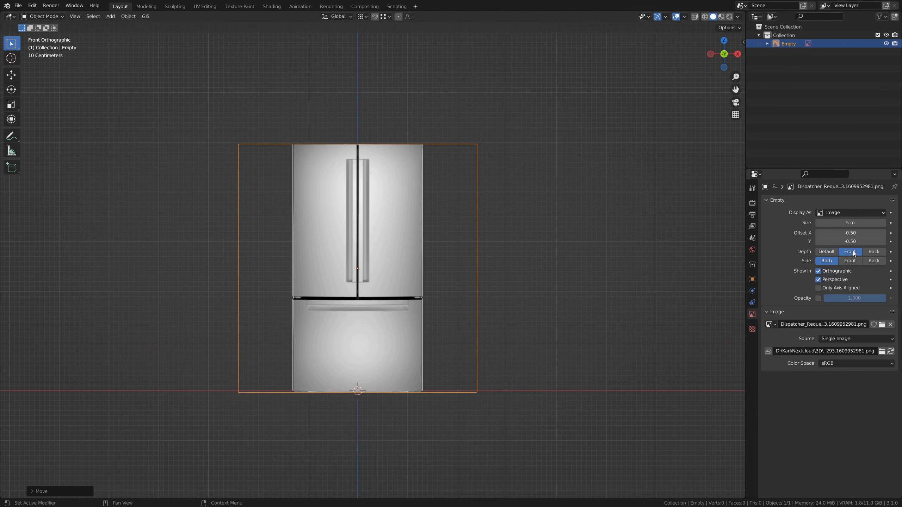
pyautogui.click(850, 261)
pyautogui.click(818, 299)
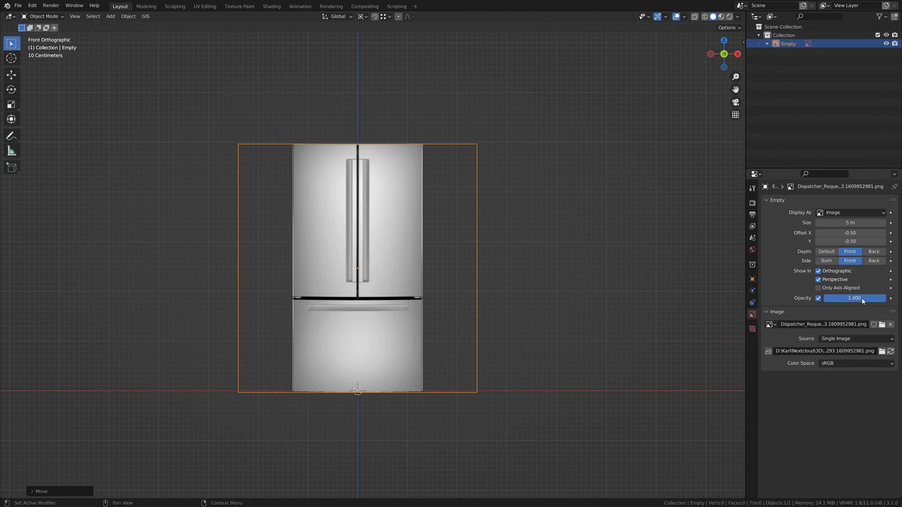
pyautogui.moveTo(862, 300); pyautogui.dragTo(818, 300)
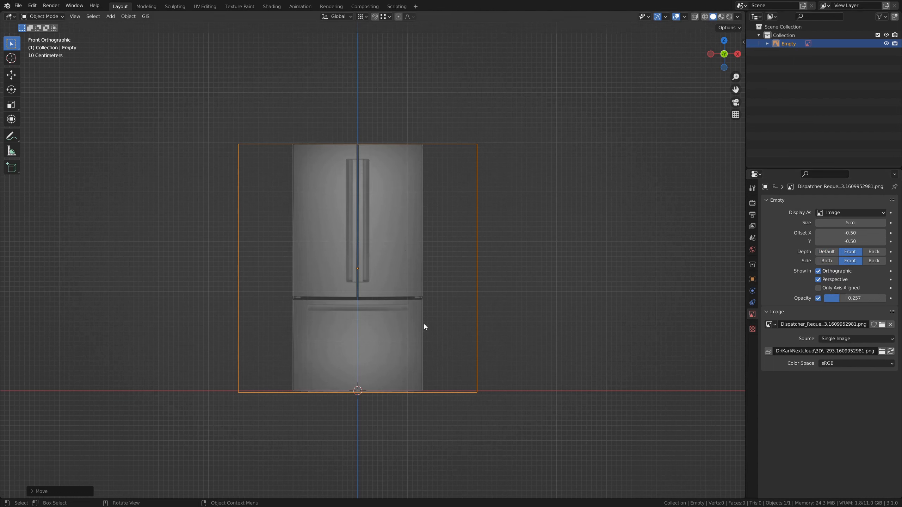
# Add a cube mesh at the 3D cursor.
pyautogui.hotkey('shift', 'a')
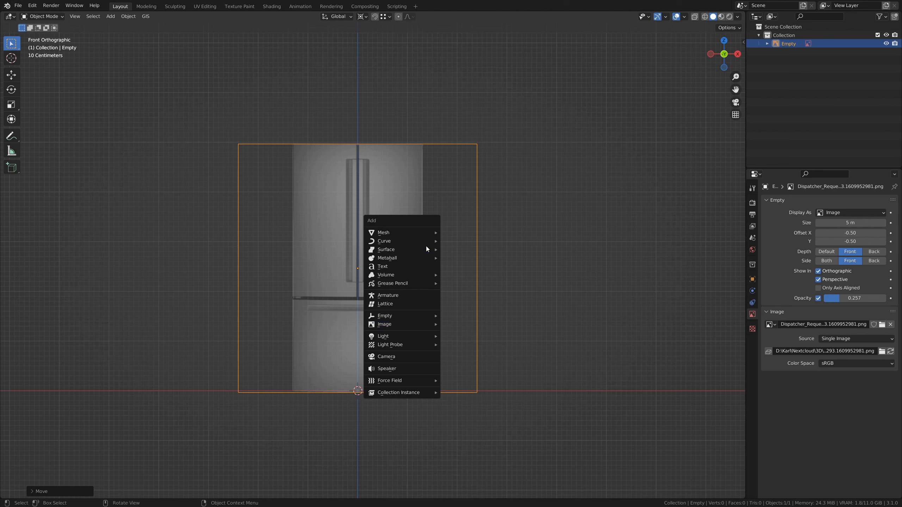
pyautogui.moveTo(421, 234)
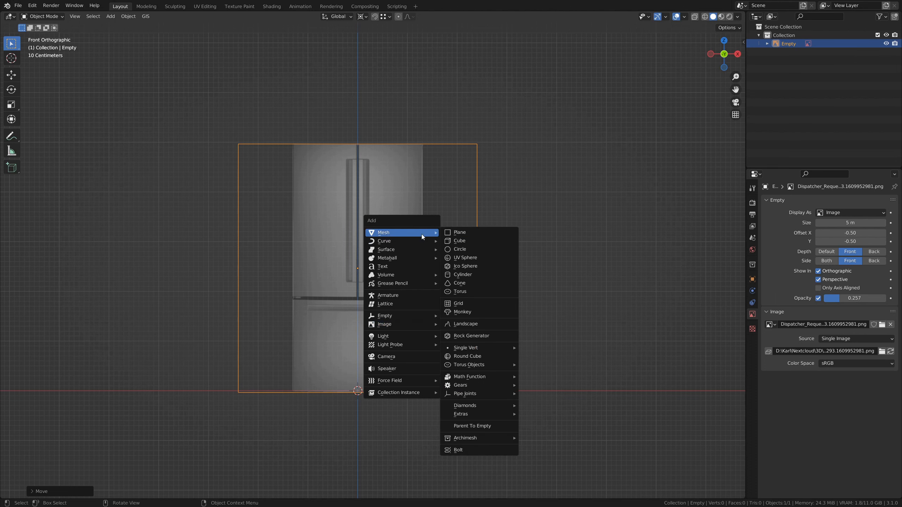
pyautogui.click(465, 242)
pyautogui.keyDown('shift'); pyautogui.moveTo(483, 377); pyautogui.dragTo(503, 290, button='middle'); pyautogui.keyUp('shift')
pyautogui.scroll(2, 445, 302)
pyautogui.scroll(2, 445, 302)
# Raise the cube's geometry 1 m along Z in Edit Mode so its bottom rests on its origin, and return to Object Mode.
pyautogui.press('Tab')
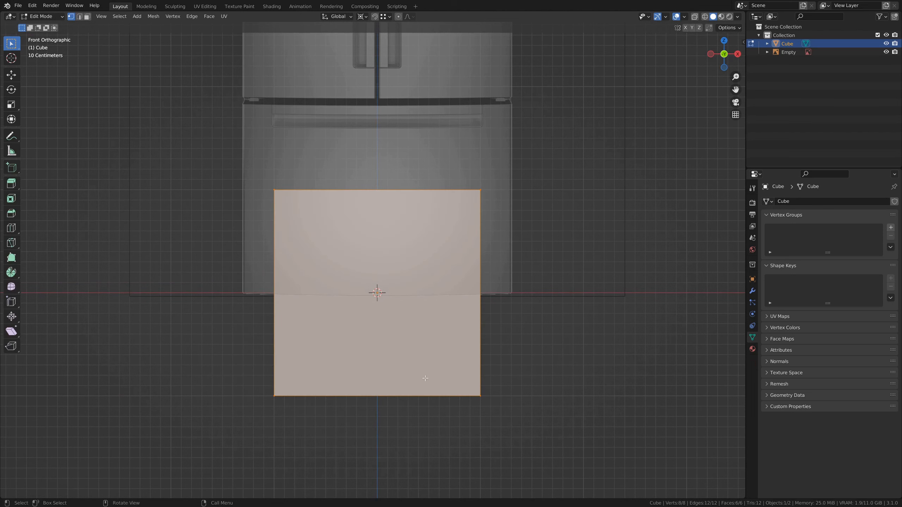
pyautogui.press('g')
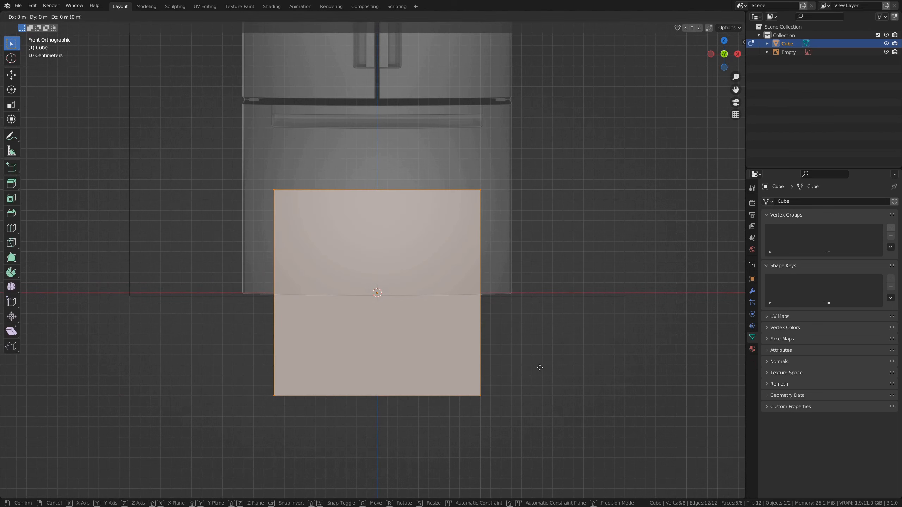
pyautogui.press('z')
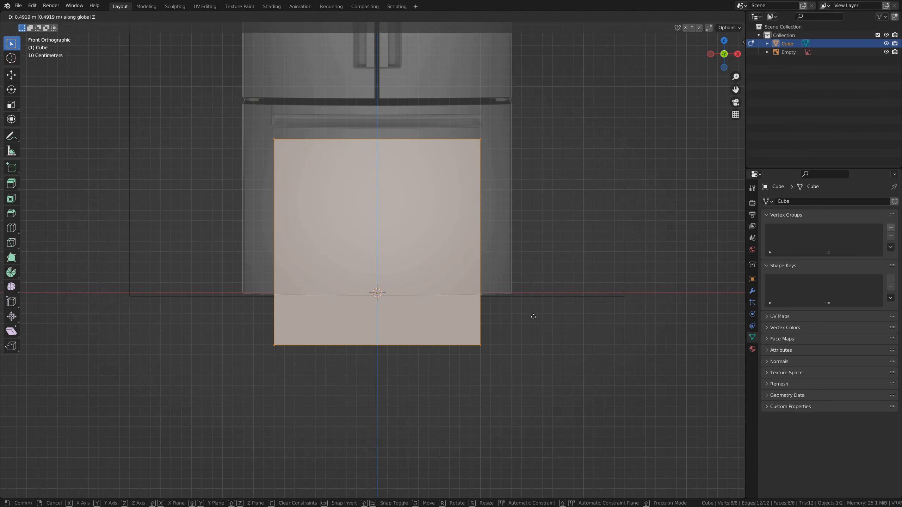
pyautogui.write('1')
pyautogui.press('Return')
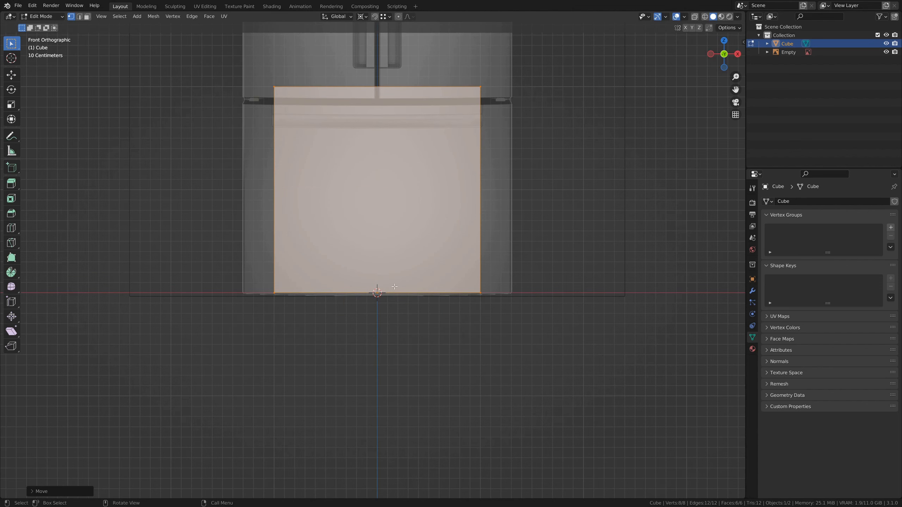
pyautogui.keyDown('shift'); pyautogui.moveTo(391, 299); pyautogui.dragTo(403, 386, button='middle'); pyautogui.keyUp('shift')
pyautogui.press('Tab')
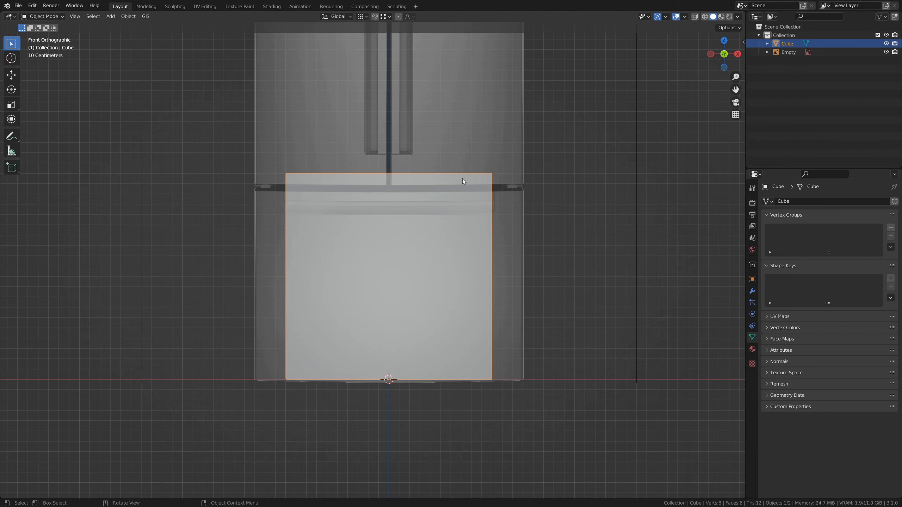
pyautogui.scroll(-4, 496, 338)
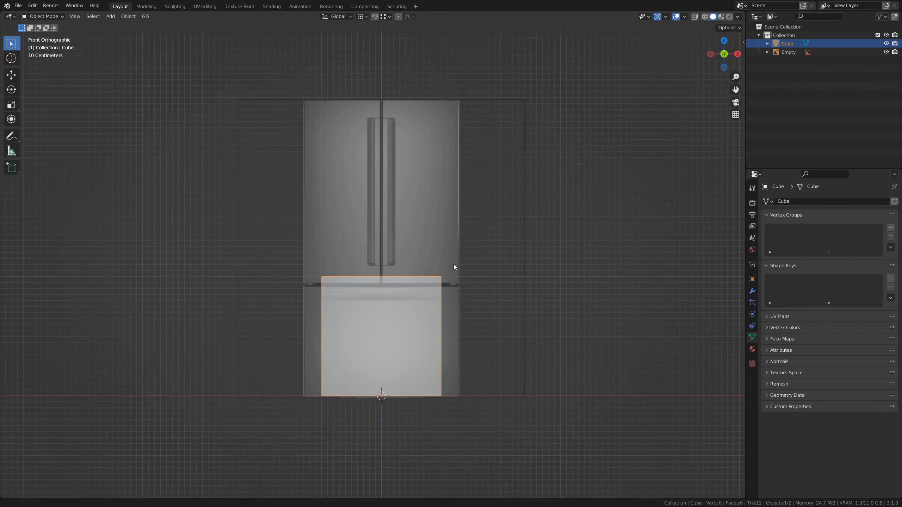
# Set the cube's dimensions to X 0.90805 m, Y 0.847725 m and Z about 1.77 m.
pyautogui.click(743, 42)
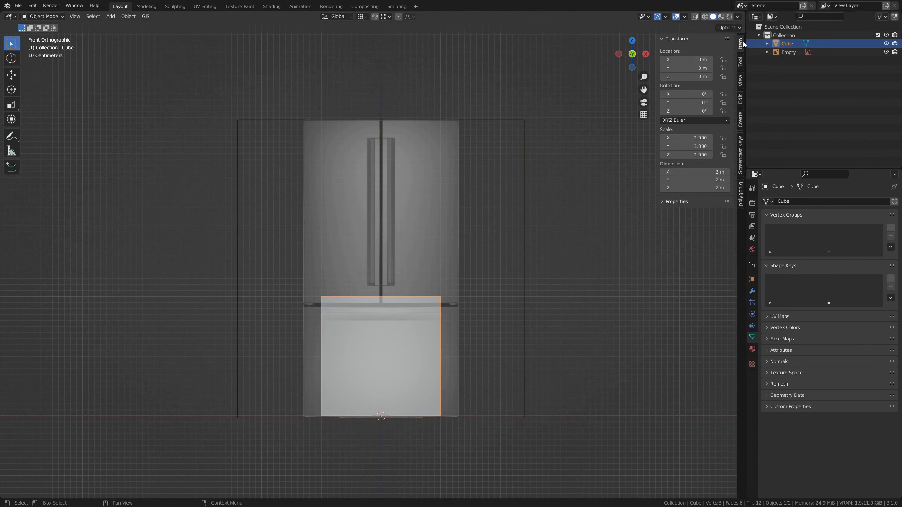
pyautogui.click(698, 173)
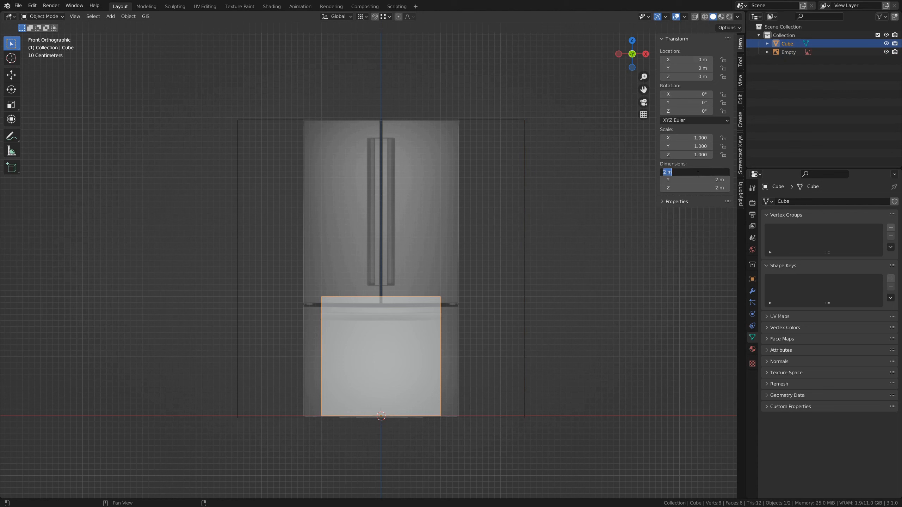
pyautogui.write('0.90805')
pyautogui.press('Return')
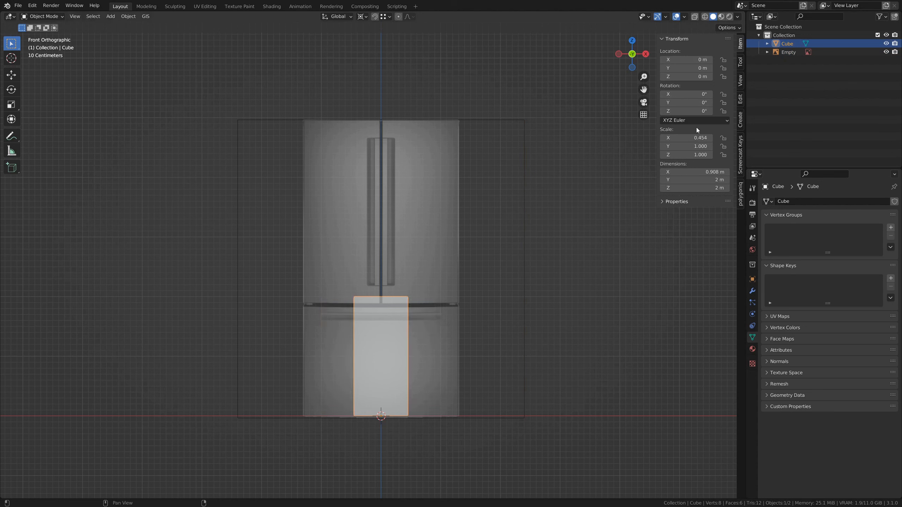
pyautogui.click(696, 180)
pyautogui.write('0.847725')
pyautogui.press('Return')
pyautogui.click(698, 188)
pyautogui.hotkey('ctrl', 'v')
pyautogui.press('Return')
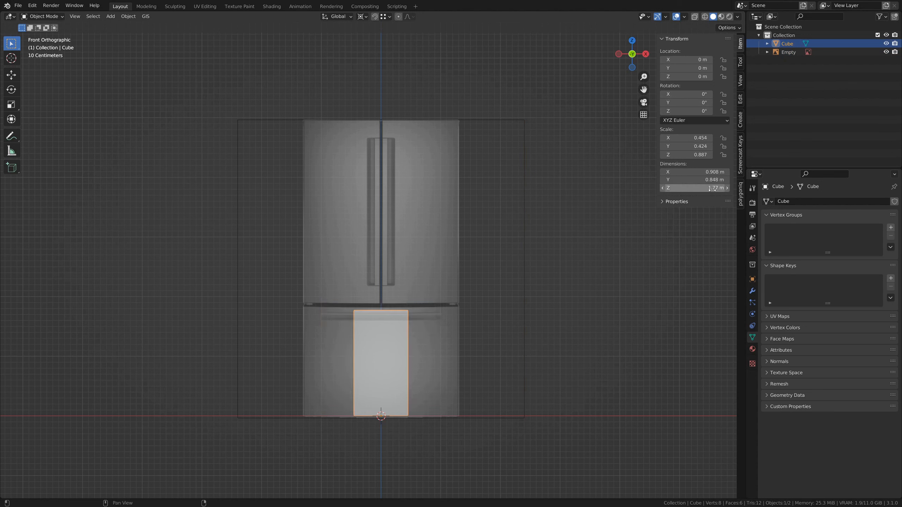
# Apply the cube's scale so its X, Y and Z scale values are 1.000.
pyautogui.click(412, 357)
pyautogui.click(380, 364)
pyautogui.keyDown('shift'); pyautogui.moveTo(401, 388); pyautogui.dragTo(418, 301, button='middle'); pyautogui.keyUp('shift')
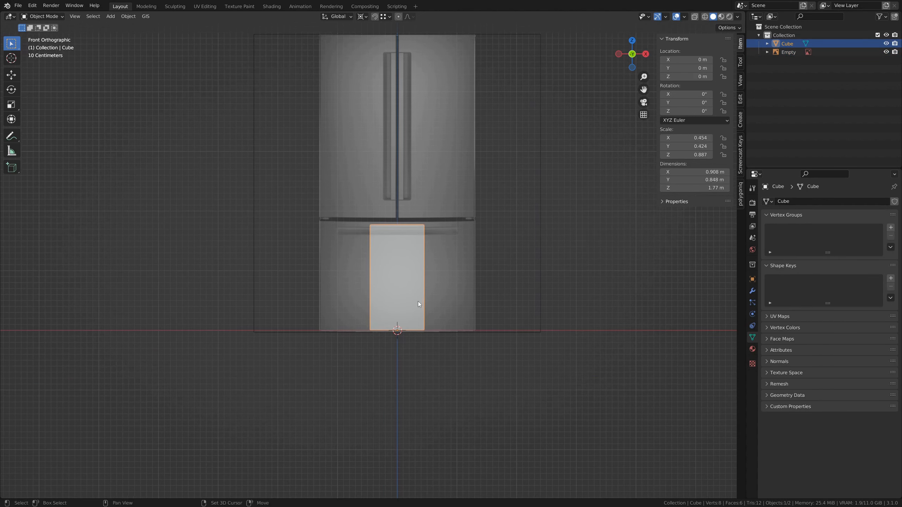
pyautogui.scroll(4, 411, 307)
pyautogui.keyDown('shift'); pyautogui.moveTo(484, 300); pyautogui.dragTo(437, 325, button='middle'); pyautogui.keyUp('shift')
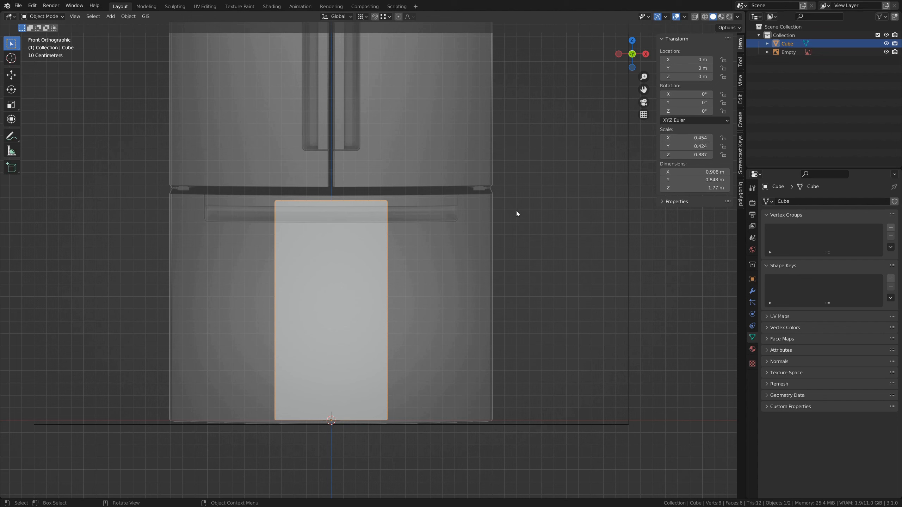
pyautogui.hotkey('ctrl', 'a')
pyautogui.click(482, 229)
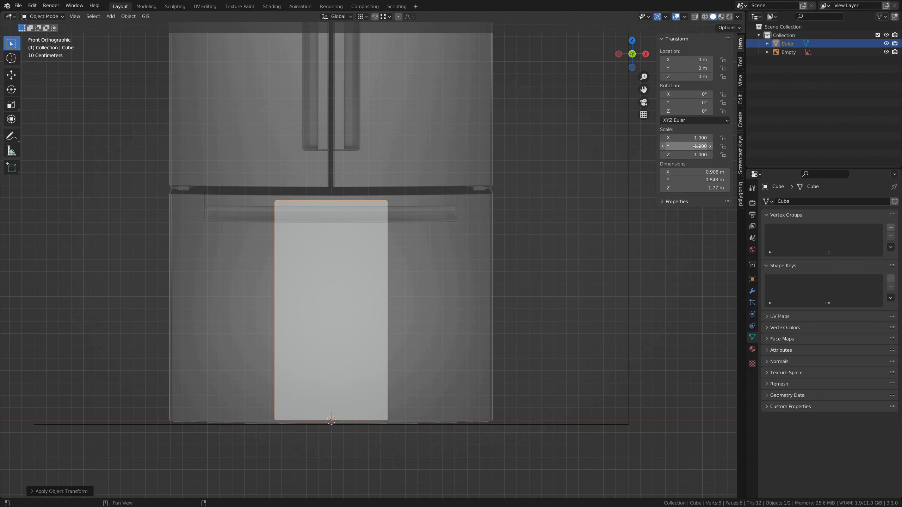
# Scale the fridge reference image down to about 0.358 about the 3D cursor to match the cube's size.
pyautogui.click(482, 131)
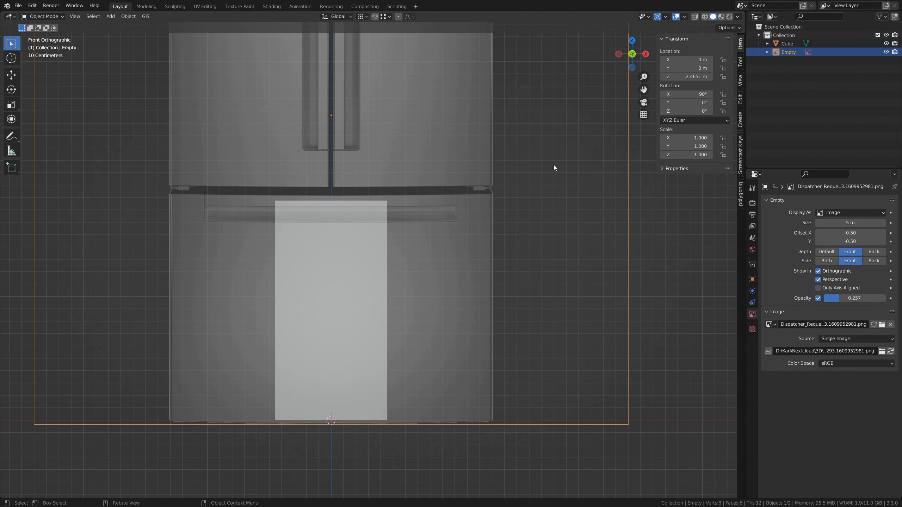
pyautogui.press('s')
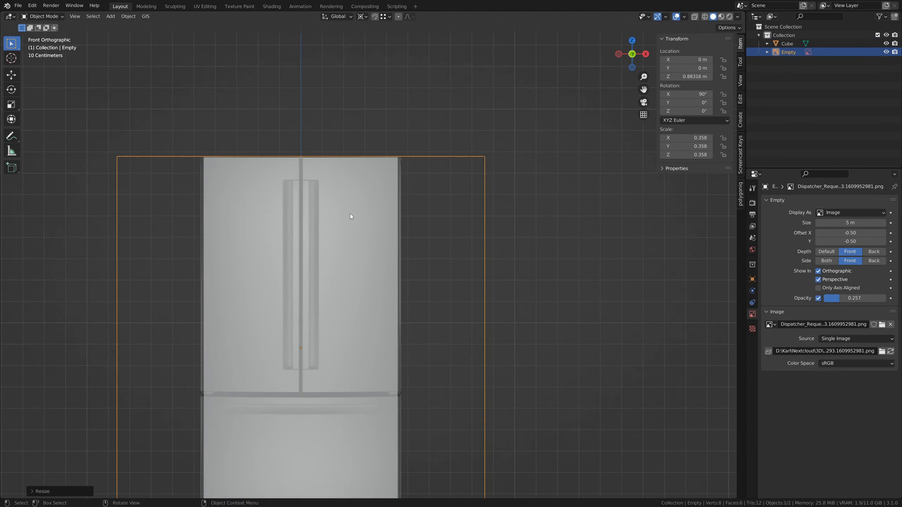
pyautogui.scroll(6, 349, 216)
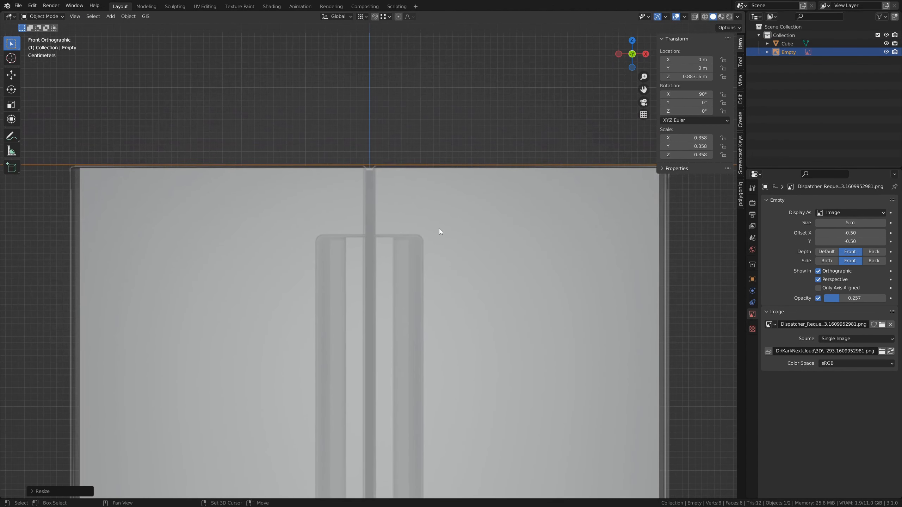
pyautogui.scroll(-6, 460, 246)
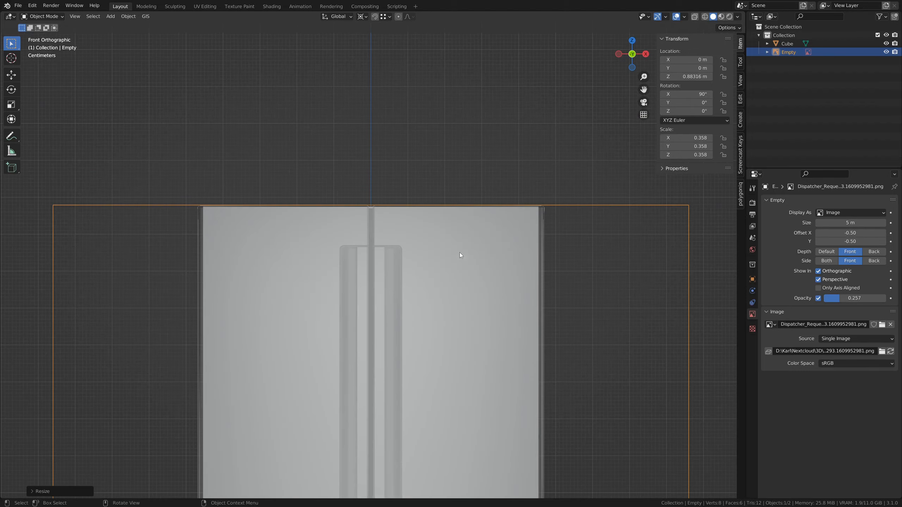
# Add a loop cut around the cube parallel to its front face, slid towards the front to about Y -0.284 m.
pyautogui.click(330, 142)
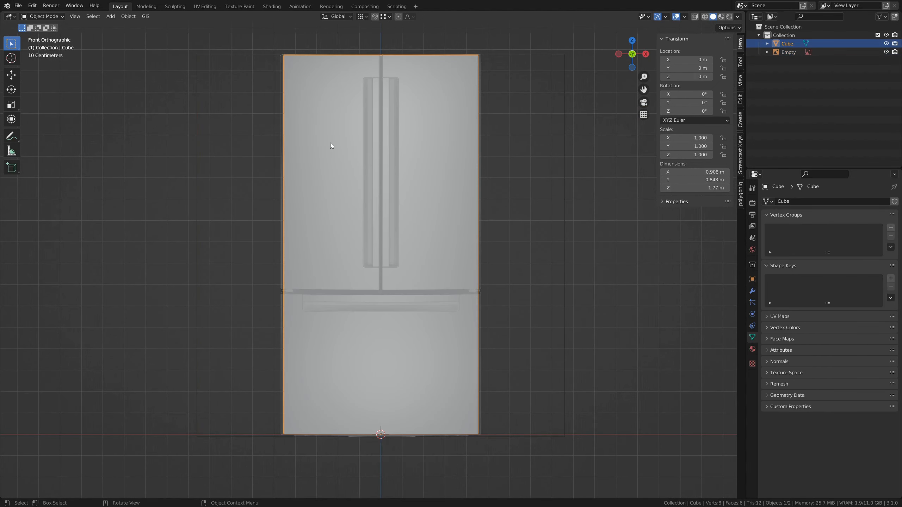
pyautogui.moveTo(330, 142); pyautogui.dragTo(405, 176, button='middle')
pyautogui.press('Tab')
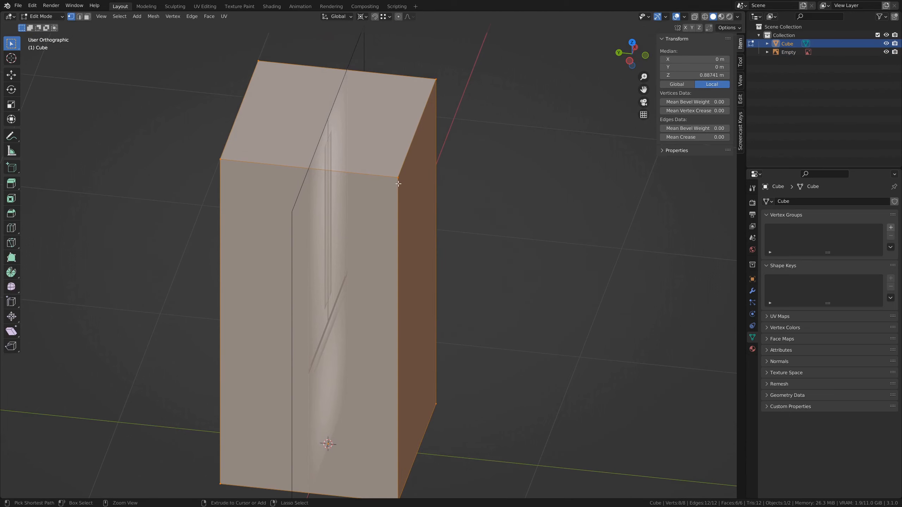
pyautogui.hotkey('alt', 'a')
pyautogui.hotkey('ctrl', 'r')
pyautogui.click(343, 169)
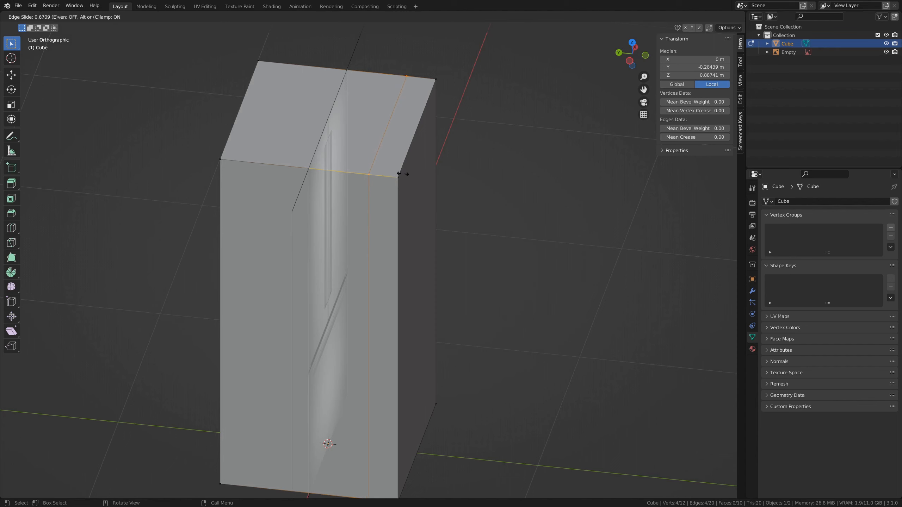
pyautogui.click(402, 174)
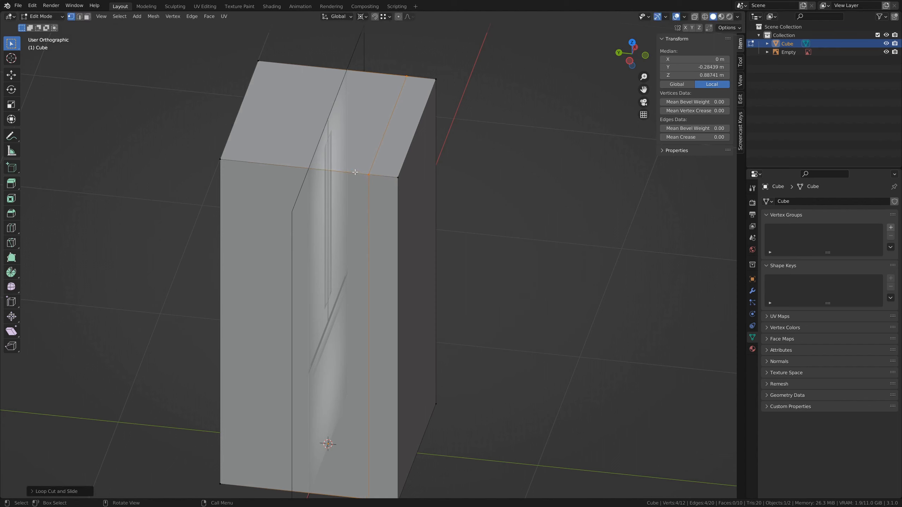
# Add a second loop cut parallel to the front face, slid close behind the first to about Y -0.258 m.
pyautogui.hotkey('ctrl', 'r')
pyautogui.click(333, 165)
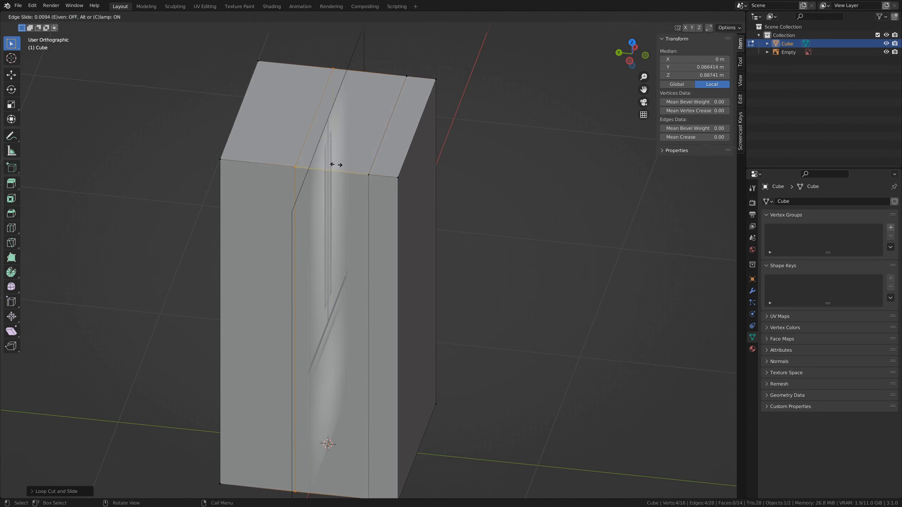
pyautogui.click(403, 180)
pyautogui.moveTo(403, 179); pyautogui.dragTo(386, 99, button='middle')
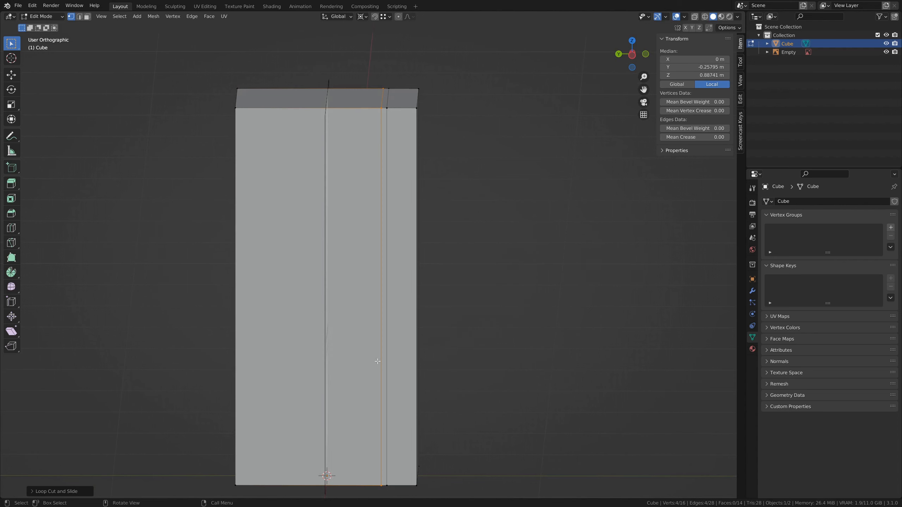
pyautogui.scroll(5, 376, 167)
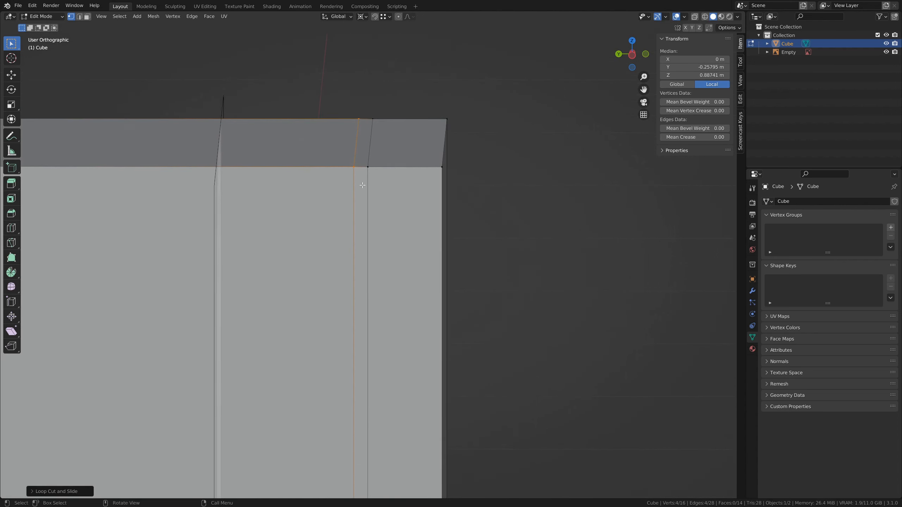
# Delete the narrow loop of faces between the two loop cuts to open a gap behind the front slab.
pyautogui.press('3')
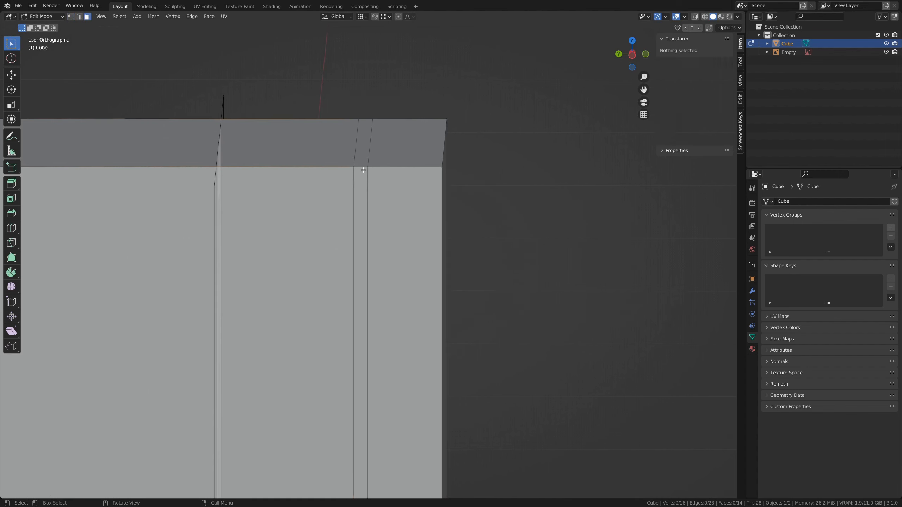
pyautogui.keyDown('alt'); pyautogui.click(362, 165); pyautogui.keyUp('alt')
pyautogui.moveTo(361, 166); pyautogui.dragTo(293, 294, button='middle')
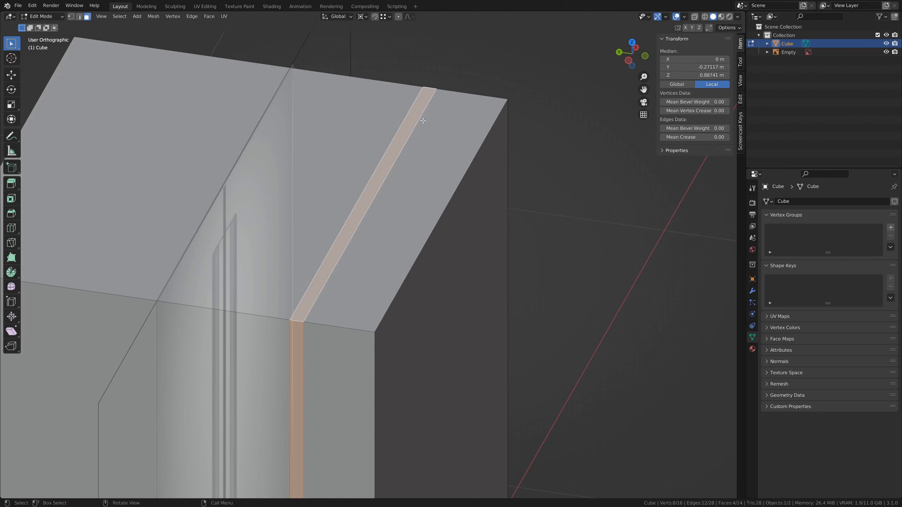
pyautogui.press('x')
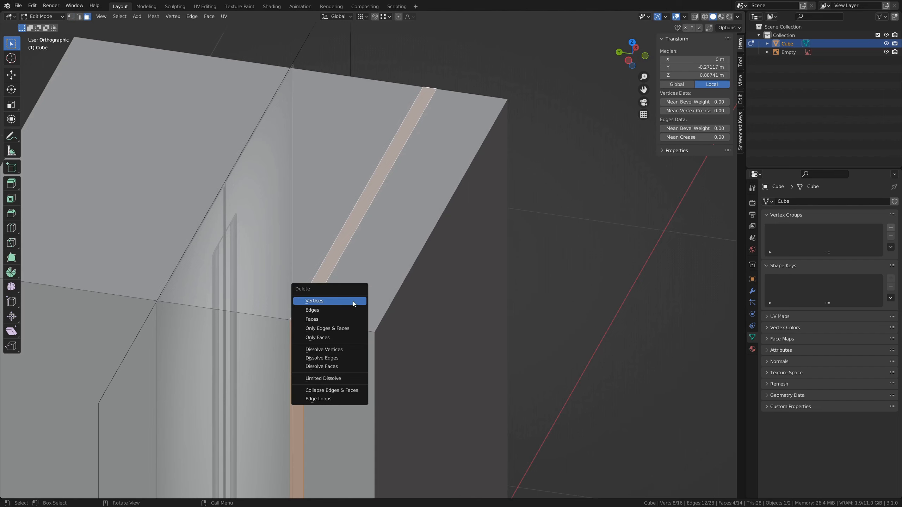
pyautogui.click(352, 301)
# Fill the open boundary loops on both sides of the gap with faces to close the front slab and the main body.
pyautogui.press('2')
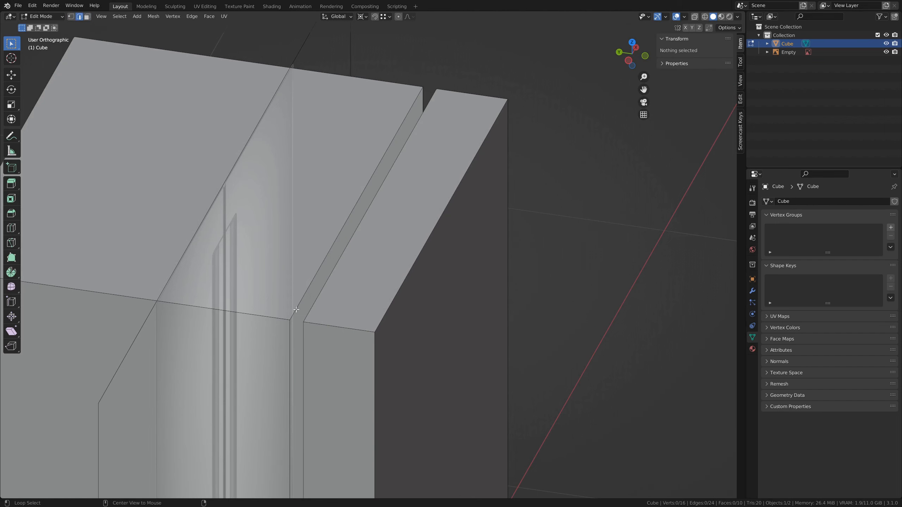
pyautogui.keyDown('alt'); pyautogui.click(302, 328); pyautogui.keyUp('alt')
pyautogui.moveTo(303, 328); pyautogui.dragTo(453, 297, button='middle')
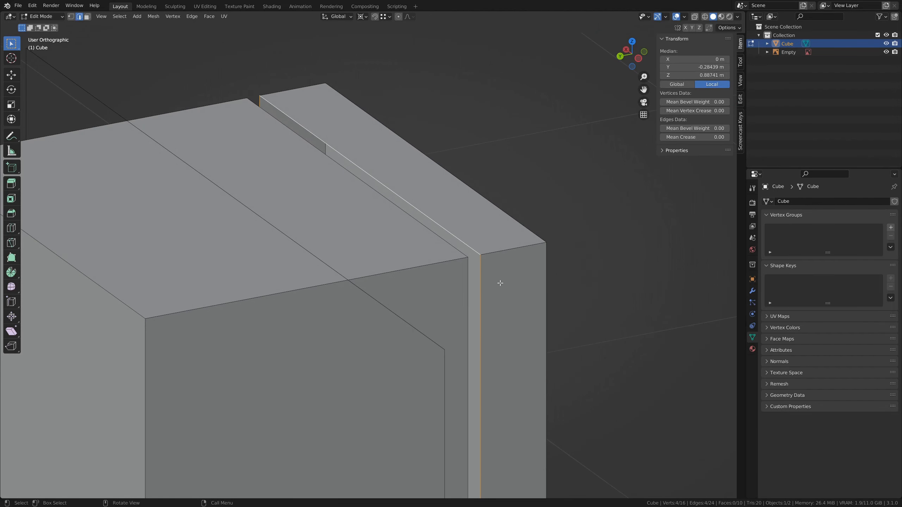
pyautogui.keyDown('alt'); pyautogui.click(447, 228); pyautogui.keyUp('alt')
pyautogui.press('f')
pyautogui.moveTo(520, 332); pyautogui.dragTo(445, 316, button='middle')
pyautogui.hotkey('ctrl', 'l')
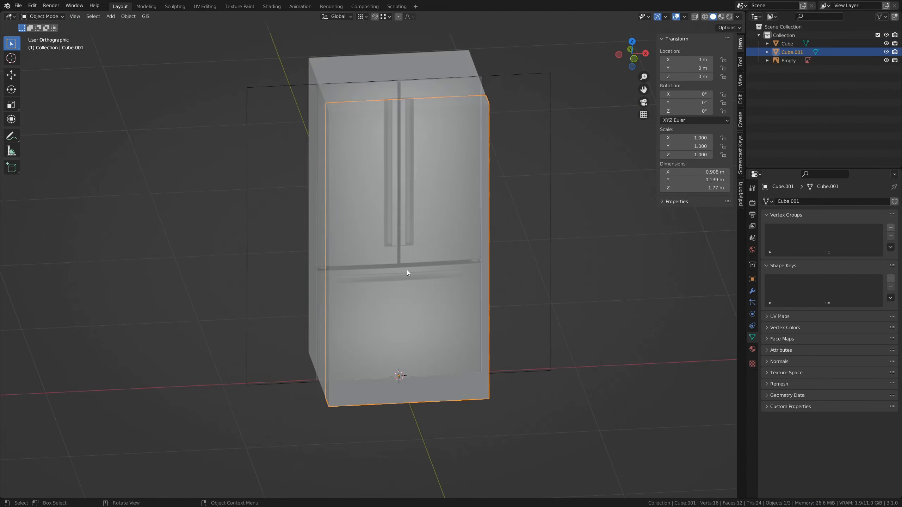
pyautogui.press('KP_1')
pyautogui.press('Tab')
pyautogui.scroll(5, 397, 300)
pyautogui.keyDown('alt'); pyautogui.click(397, 301); pyautogui.keyUp('alt')
pyautogui.moveTo(396, 301); pyautogui.dragTo(397, 302, button='middle')
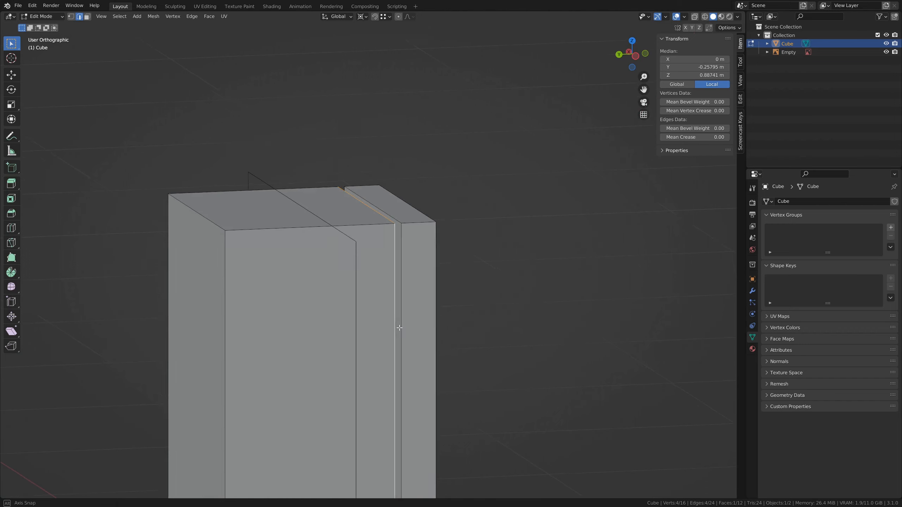
pyautogui.press('Tab')
pyautogui.moveTo(527, 281); pyautogui.dragTo(457, 301, button='middle')
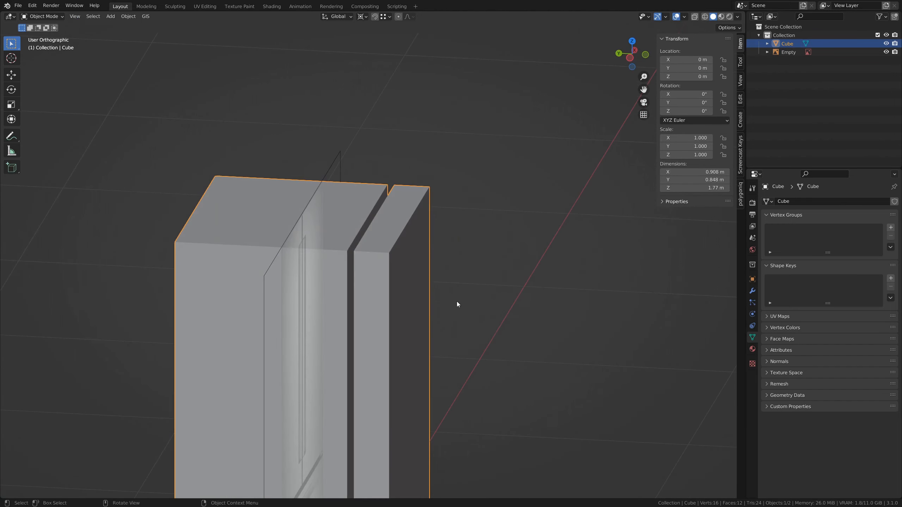
# Separate the whole front slab, including its linked geometry, into its own object and select it in Object Mode.
pyautogui.press('Tab')
pyautogui.click(399, 240)
pyautogui.moveTo(412, 248); pyautogui.dragTo(375, 251, button='middle')
pyautogui.hotkey('ctrl', 'l')
pyautogui.scroll(-4, 374, 251)
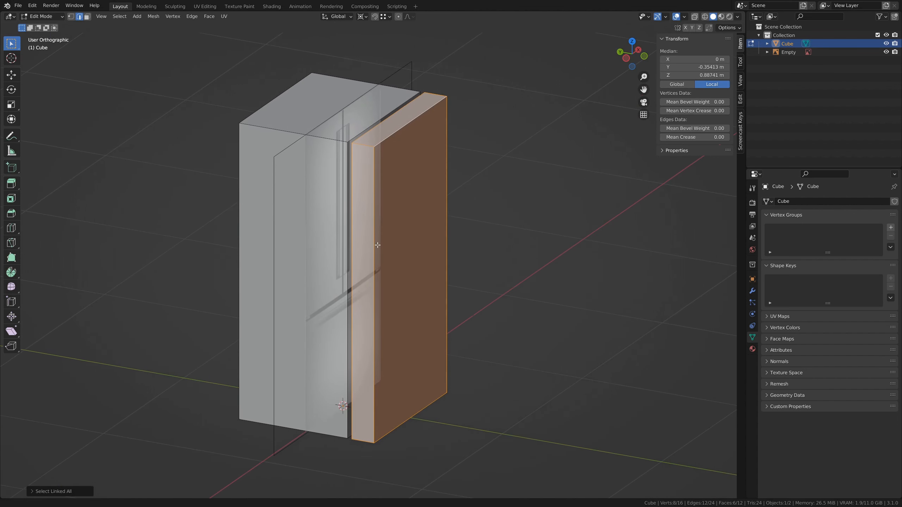
pyautogui.press('p')
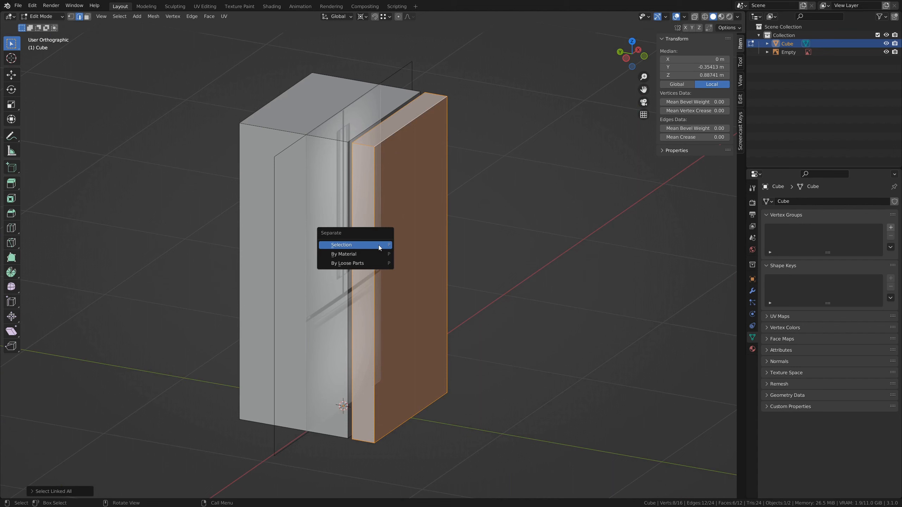
pyautogui.click(378, 246)
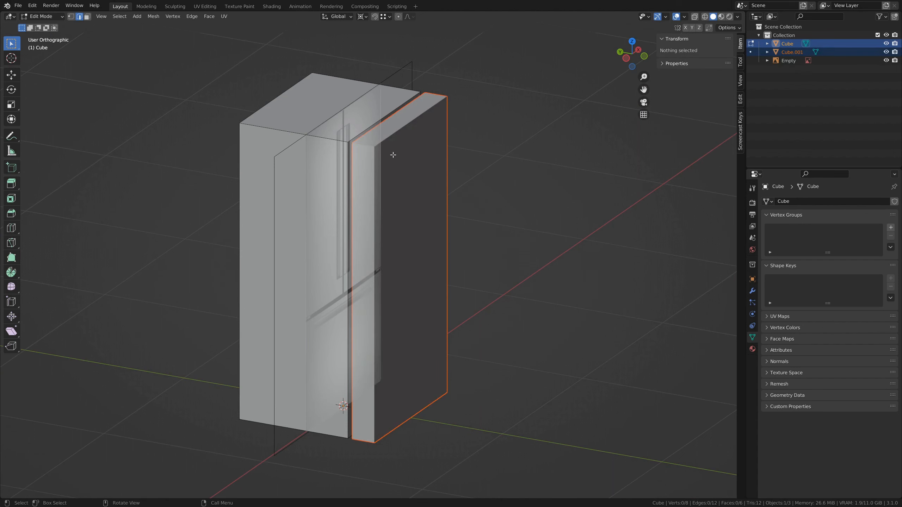
pyautogui.press('Tab')
pyautogui.click(402, 140)
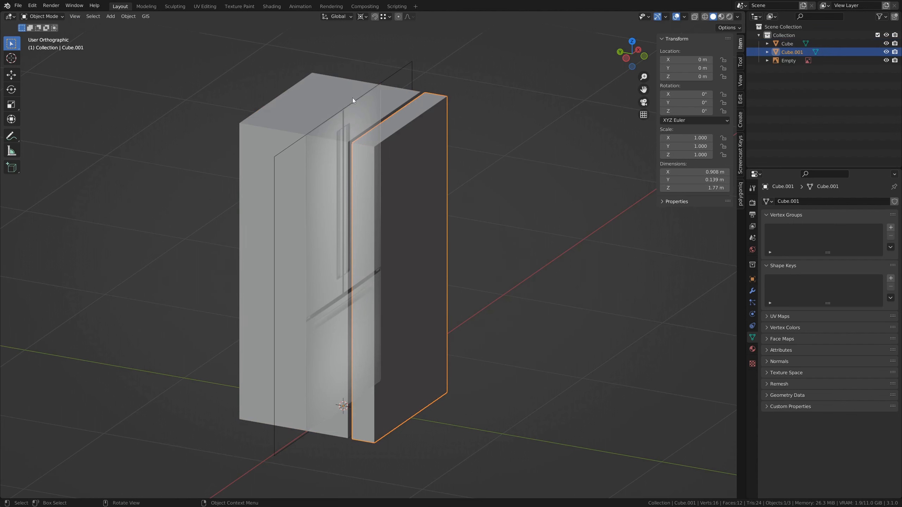
# In front view, add a horizontal loop cut to the front slab at about Z 0.664 m, along the door–drawer seam in the reference.
pyautogui.moveTo(353, 100); pyautogui.dragTo(365, 166, button='middle')
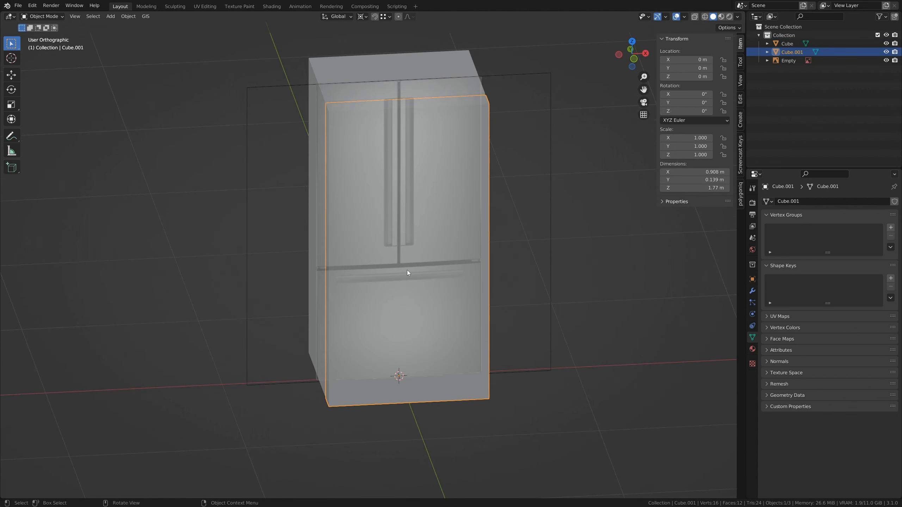
pyautogui.moveTo(407, 272); pyautogui.dragTo(428, 246, button='middle')
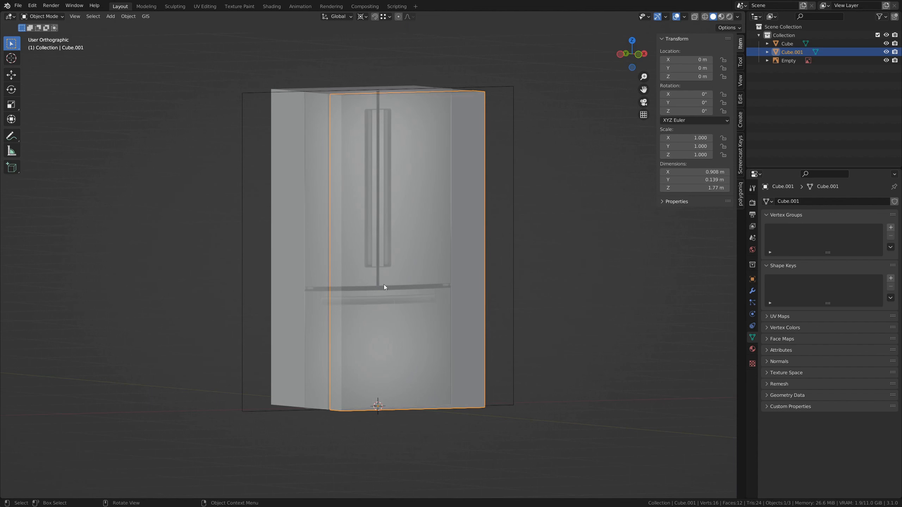
pyautogui.moveTo(384, 285); pyautogui.dragTo(398, 284, button='middle')
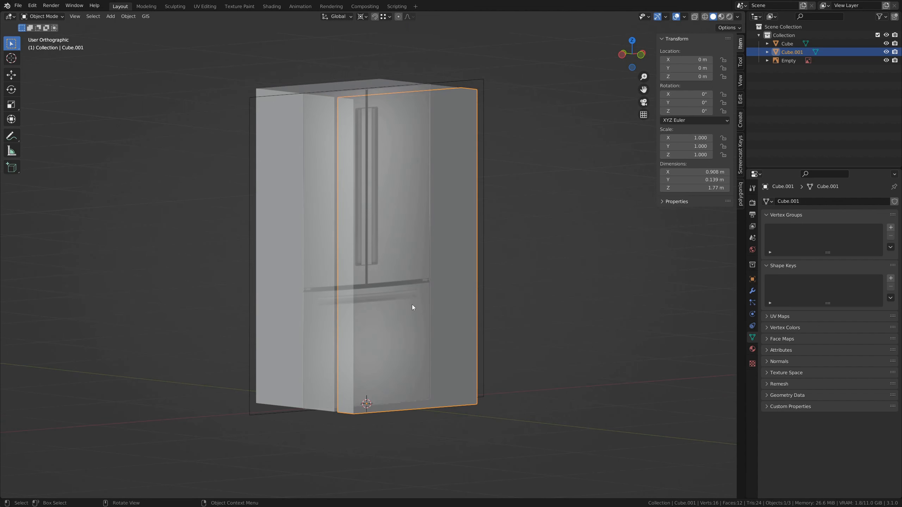
pyautogui.press('`')
pyautogui.click(458, 272)
pyautogui.press('Tab')
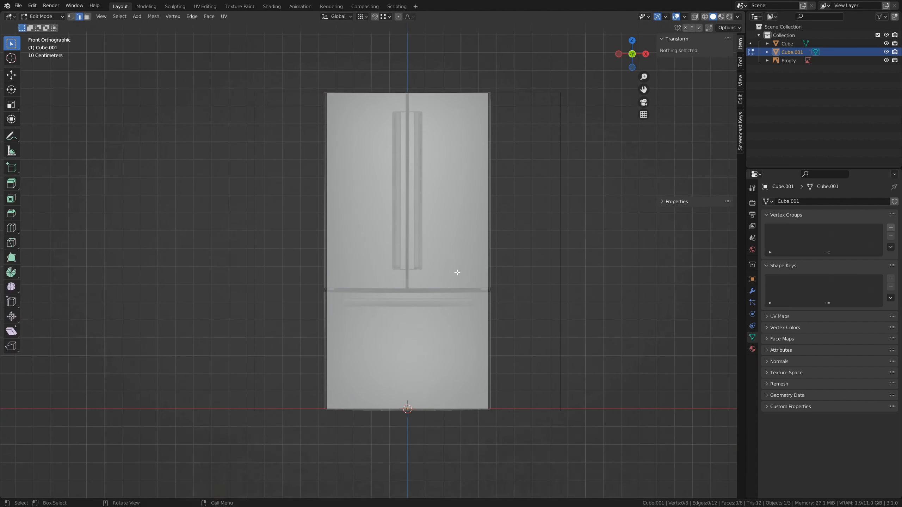
pyautogui.press('ctrl')
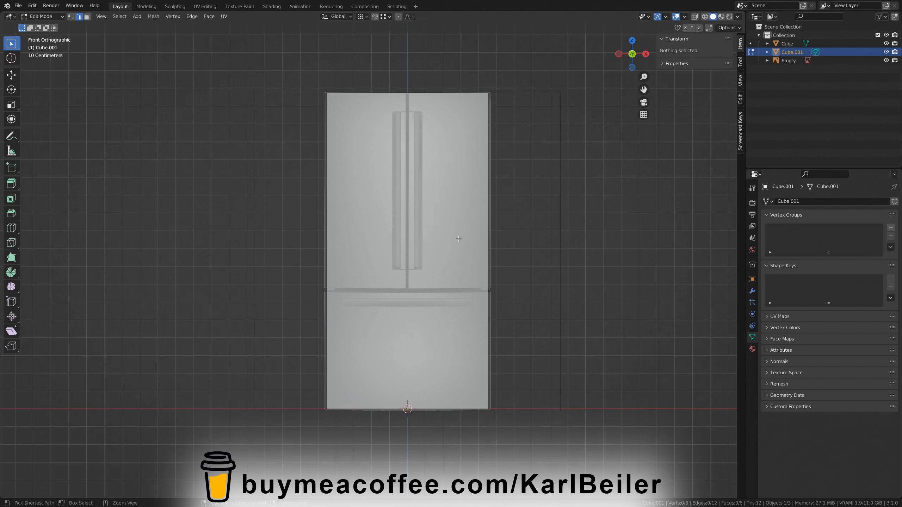
pyautogui.hotkey('ctrl', 'r')
pyautogui.click(487, 160)
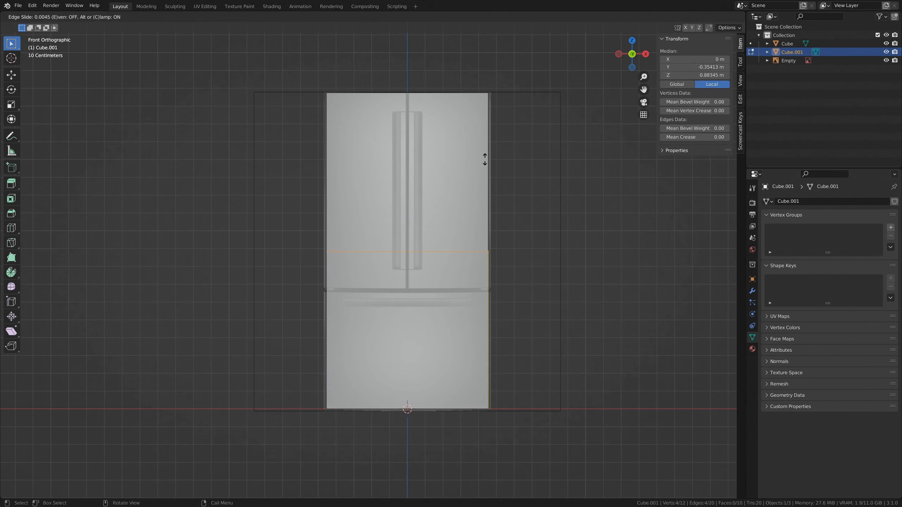
pyautogui.click(486, 198)
# Bevel the horizontal loop cut to the thickness of the reference seam and delete the resulting strip of faces.
pyautogui.scroll(4, 431, 353)
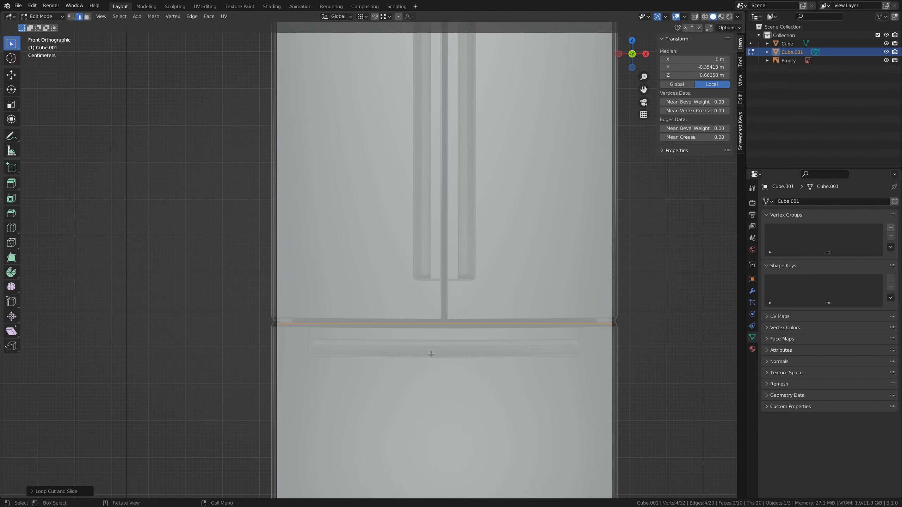
pyautogui.keyDown('shift'); pyautogui.moveTo(521, 368); pyautogui.dragTo(428, 307, button='middle'); pyautogui.keyUp('shift')
pyautogui.hotkey('ctrl', 'b')
pyautogui.click(477, 342)
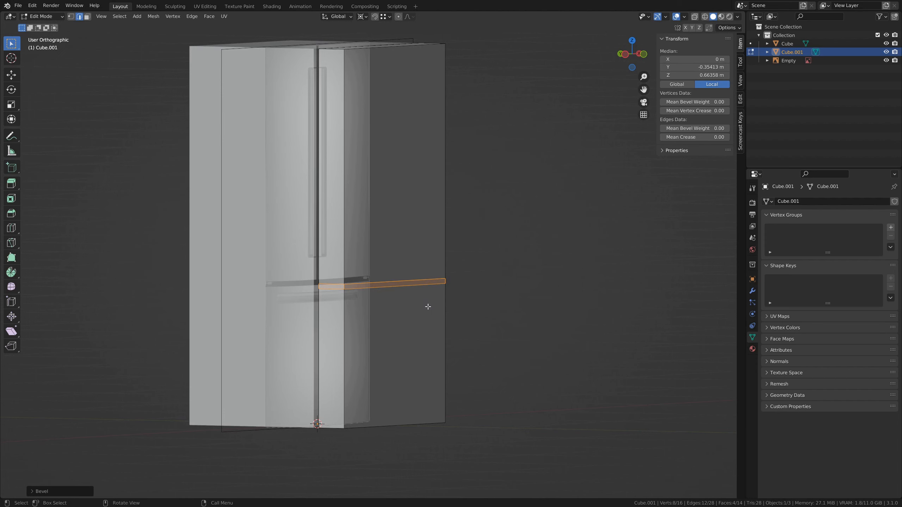
pyautogui.press('x')
pyautogui.click(426, 306)
# Fill the open boundary loops above and below the horizontal gap to close the upper door block and the drawer block.
pyautogui.scroll(5, 416, 310)
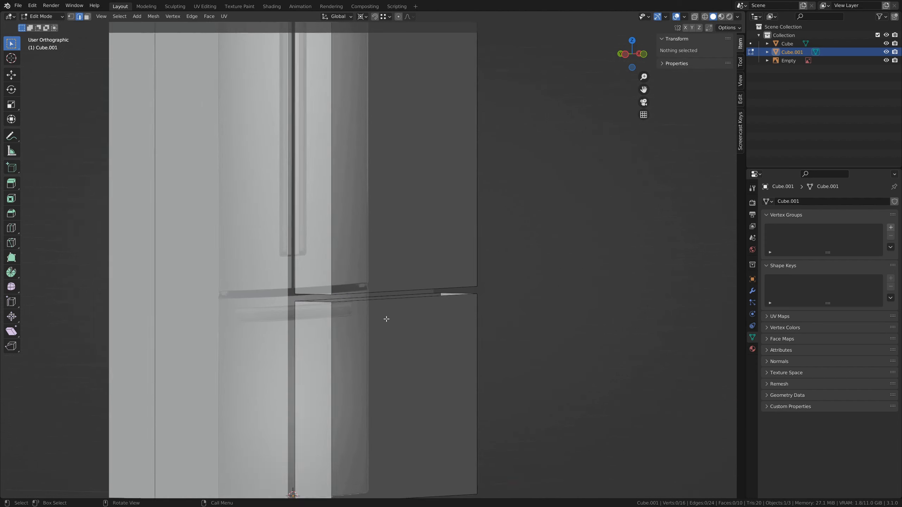
pyautogui.keyDown('alt'); pyautogui.click(385, 316); pyautogui.keyUp('alt')
pyautogui.moveTo(384, 316); pyautogui.dragTo(370, 341, button='middle')
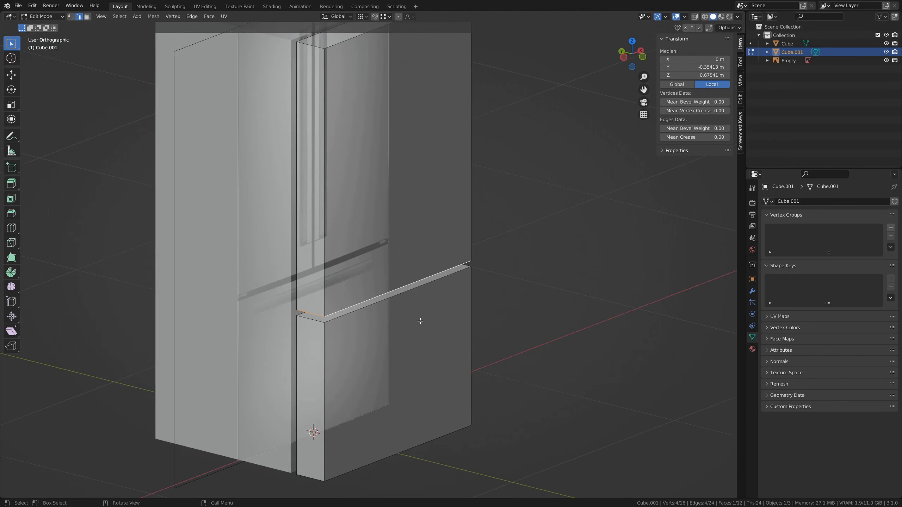
pyautogui.scroll(-2, 383, 331)
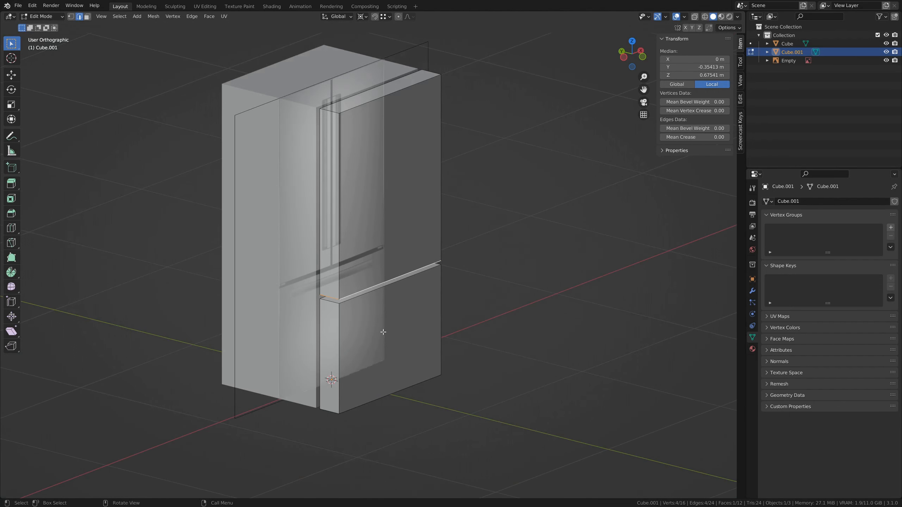
# Separate the lower drawer block into its own object and select the body, upper block and drawer individually to check them.
pyautogui.click(344, 320)
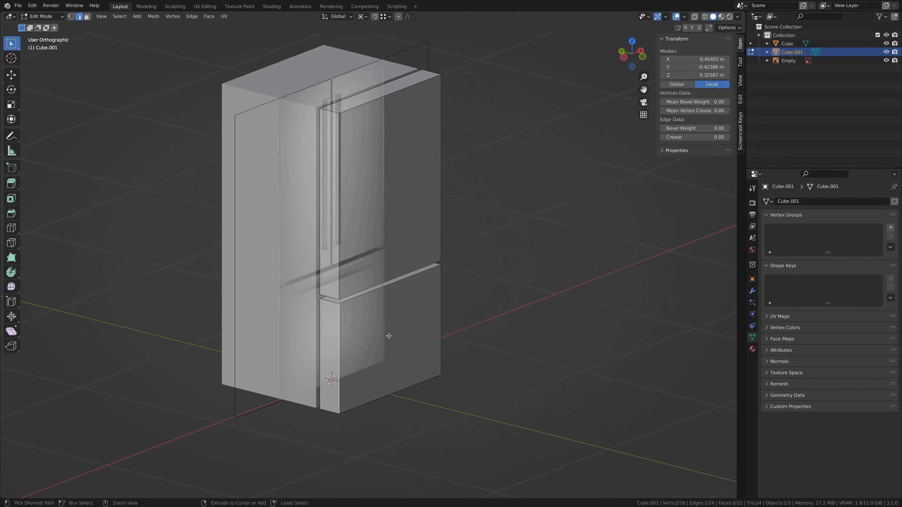
pyautogui.hotkey('ctrl', 'l')
pyautogui.moveTo(362, 332); pyautogui.dragTo(380, 320, button='middle')
pyautogui.press('p')
pyautogui.click(381, 320)
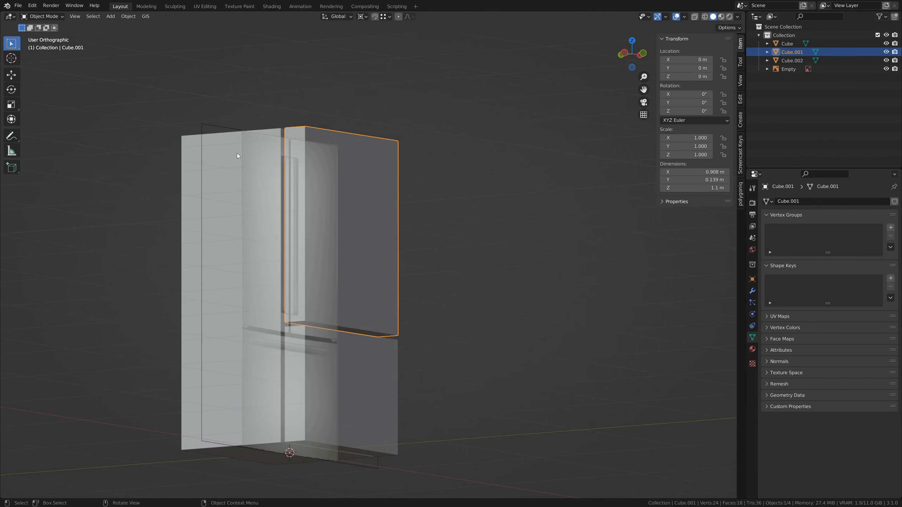
pyautogui.click(199, 146)
pyautogui.click(325, 167)
pyautogui.click(389, 358)
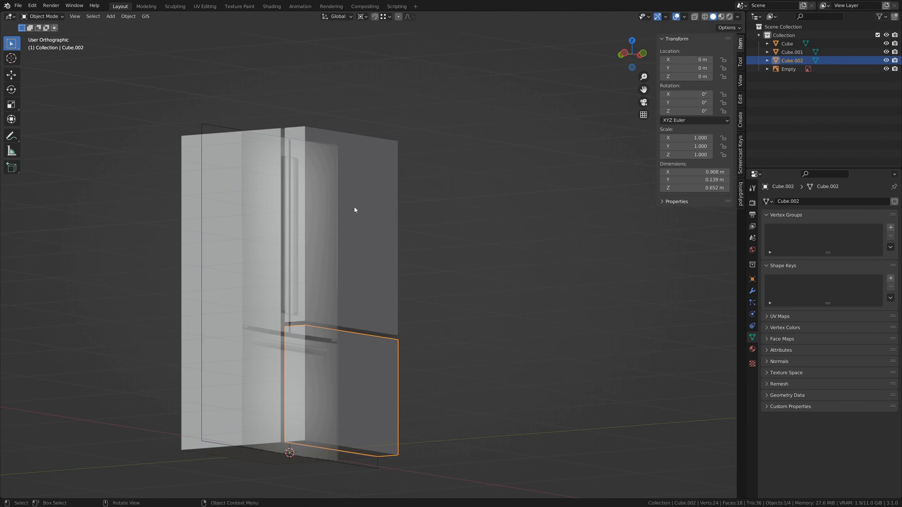
# In front view, add a vertical loop cut through the centre of the upper door block at X 0 m.
pyautogui.moveTo(374, 212); pyautogui.dragTo(318, 253, button='middle')
pyautogui.click(386, 204)
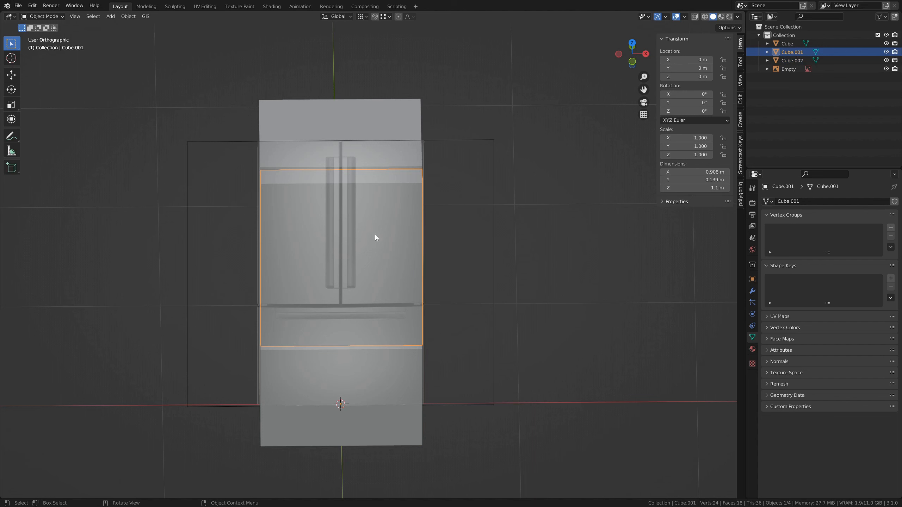
pyautogui.press('`')
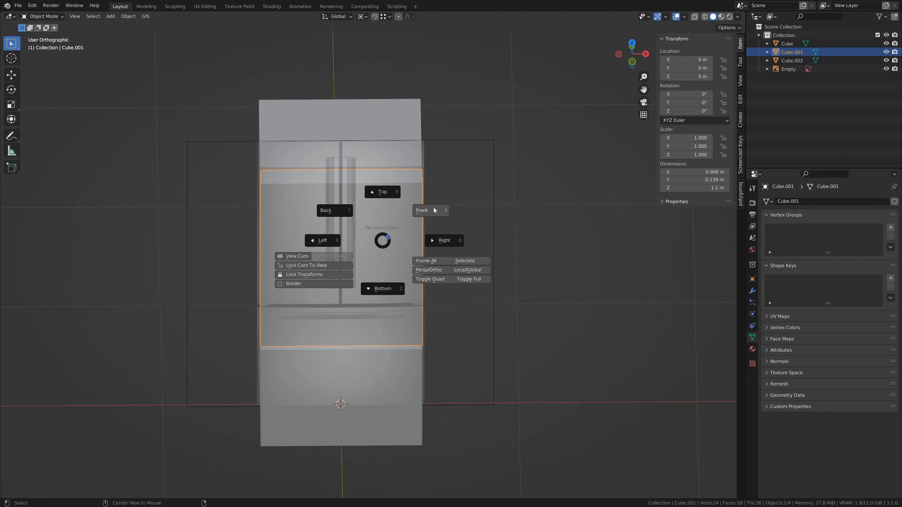
pyautogui.click(434, 207)
pyautogui.press('Tab')
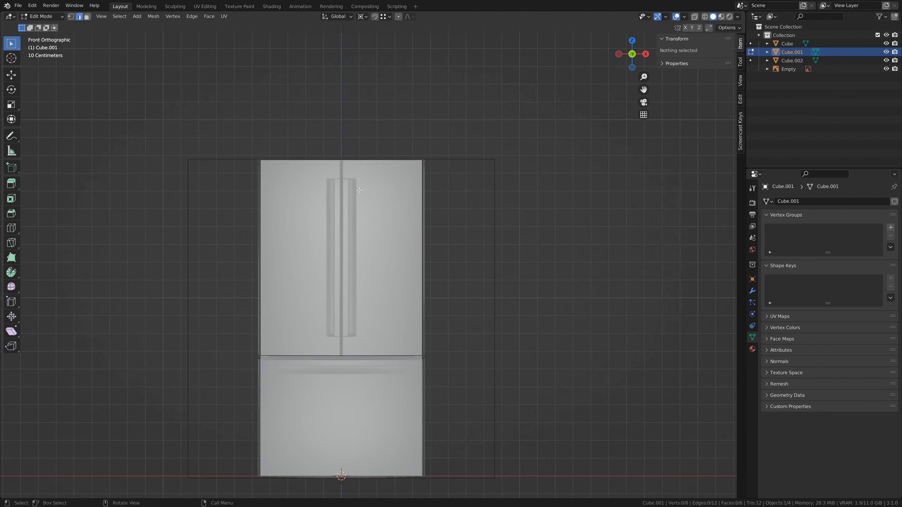
pyautogui.hotkey('ctrl', 'r')
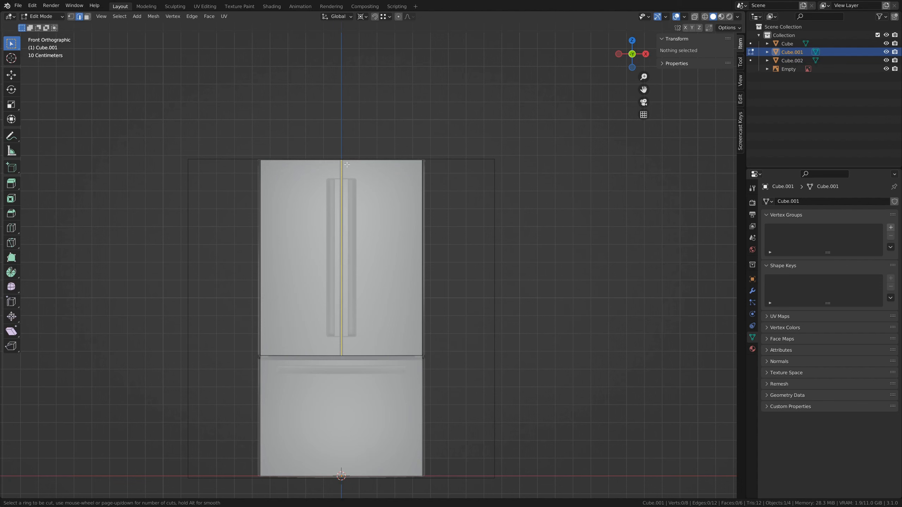
pyautogui.click(347, 165)
# Bevel the vertical centre loop to the width of the reference door seam and delete the resulting strip of faces.
pyautogui.scroll(4, 348, 171)
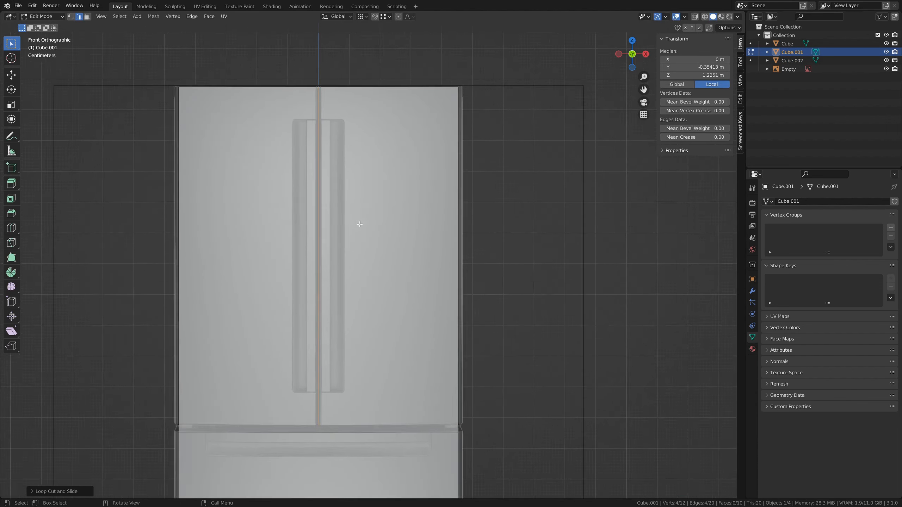
pyautogui.hotkey('ctrl', 'b')
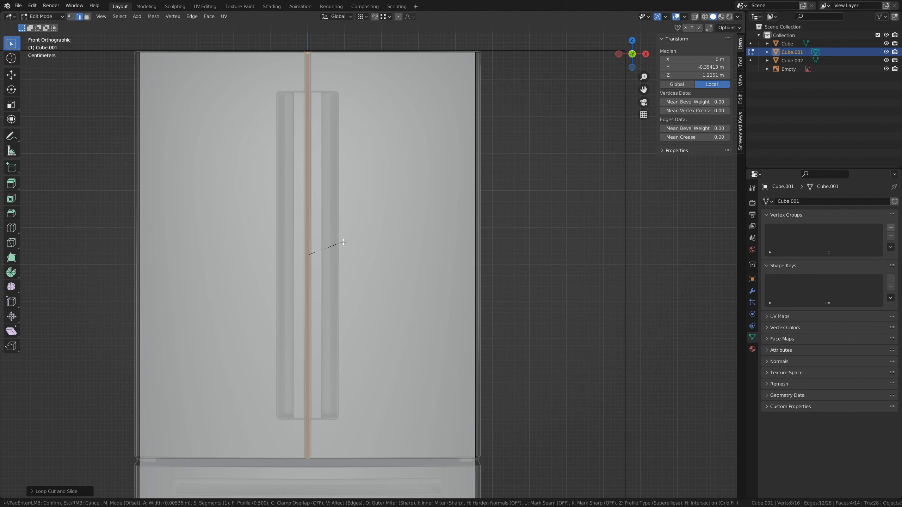
pyautogui.click(344, 243)
pyautogui.moveTo(329, 92); pyautogui.dragTo(326, 122, button='middle')
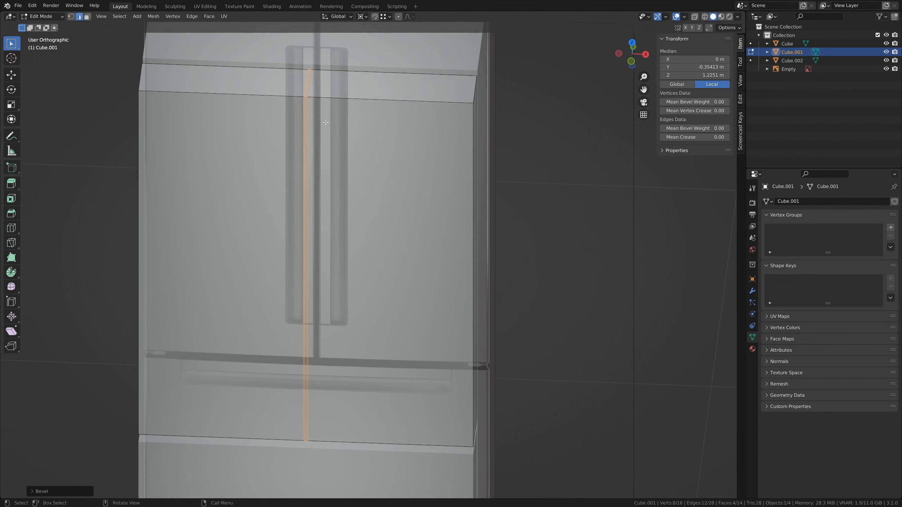
pyautogui.press('x')
pyautogui.press('f')
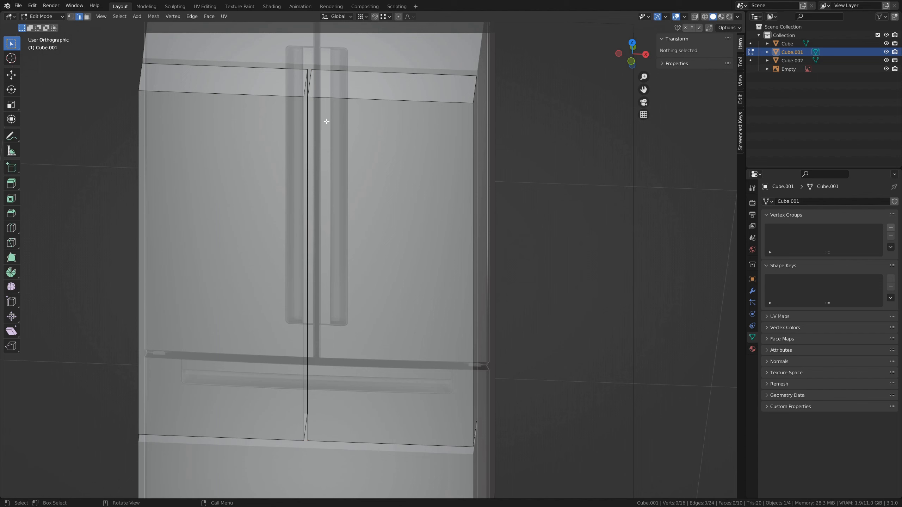
# Delete the linked right half of the upper door block and fill the open inner side of the remaining left door.
pyautogui.click(431, 140)
pyautogui.hotkey('ctrl', 'l')
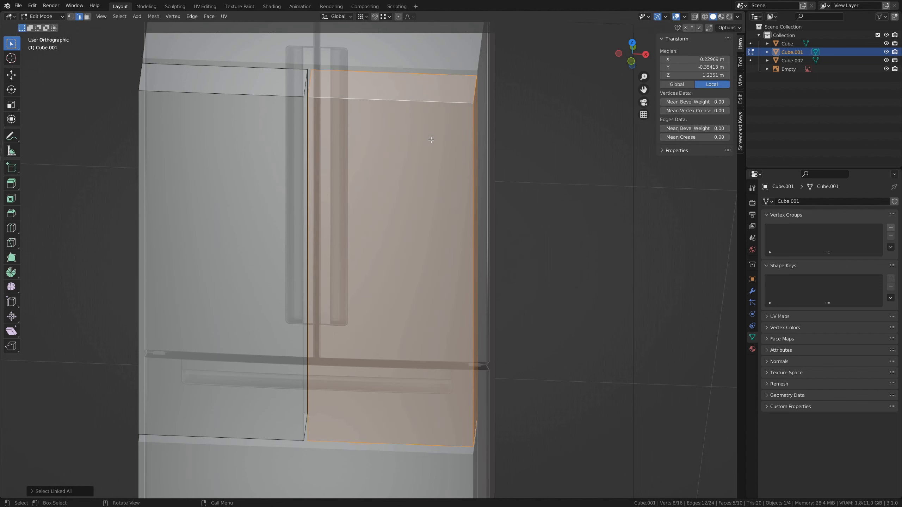
pyautogui.press('x')
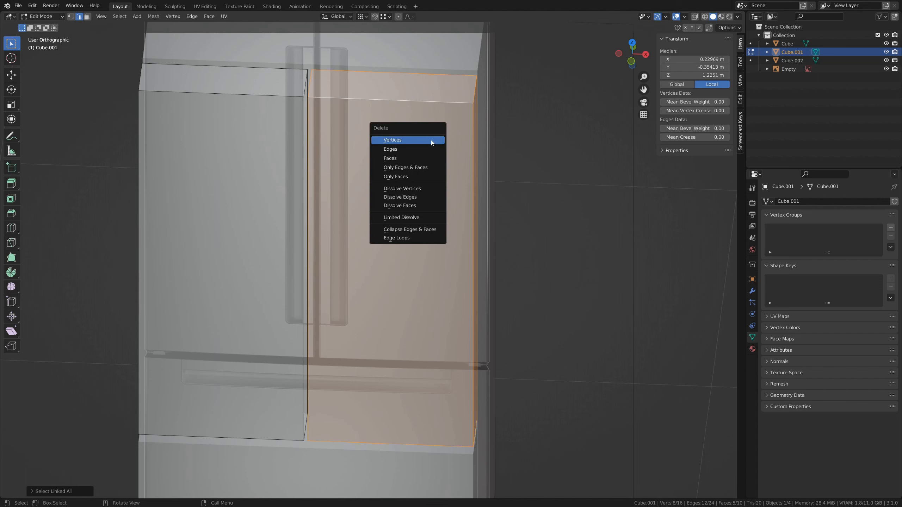
pyautogui.click(431, 139)
pyautogui.moveTo(403, 188); pyautogui.dragTo(362, 181, button='middle')
pyautogui.keyDown('alt'); pyautogui.click(362, 150); pyautogui.keyUp('alt')
pyautogui.press('f')
pyautogui.moveTo(288, 234); pyautogui.dragTo(312, 219, button='middle')
pyautogui.press('Tab')
pyautogui.scroll(-4, 317, 222)
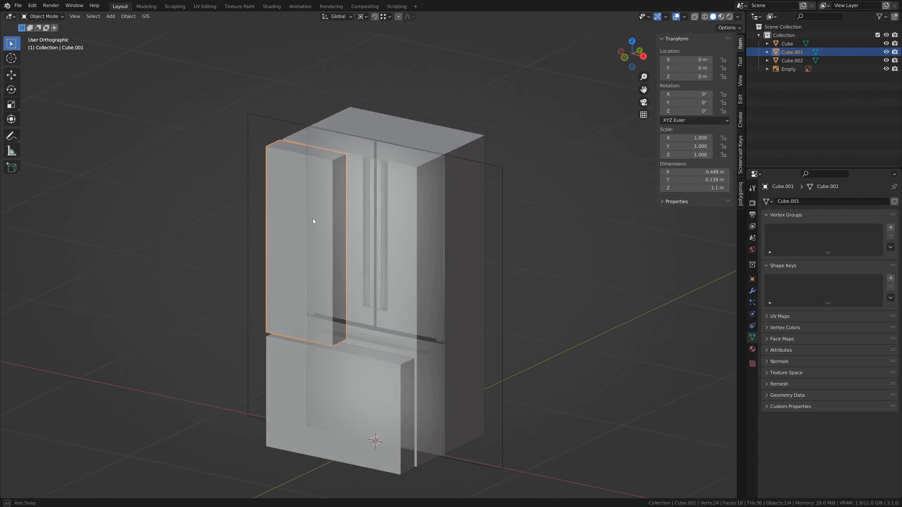
# Add a Mirror modifier on the X axis to the left door to generate the matching right door.
pyautogui.click(752, 293)
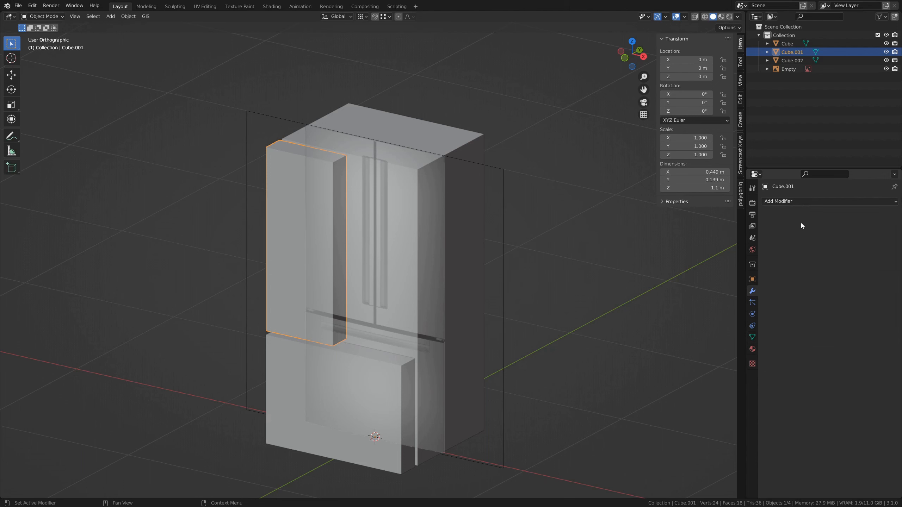
pyautogui.click(801, 202)
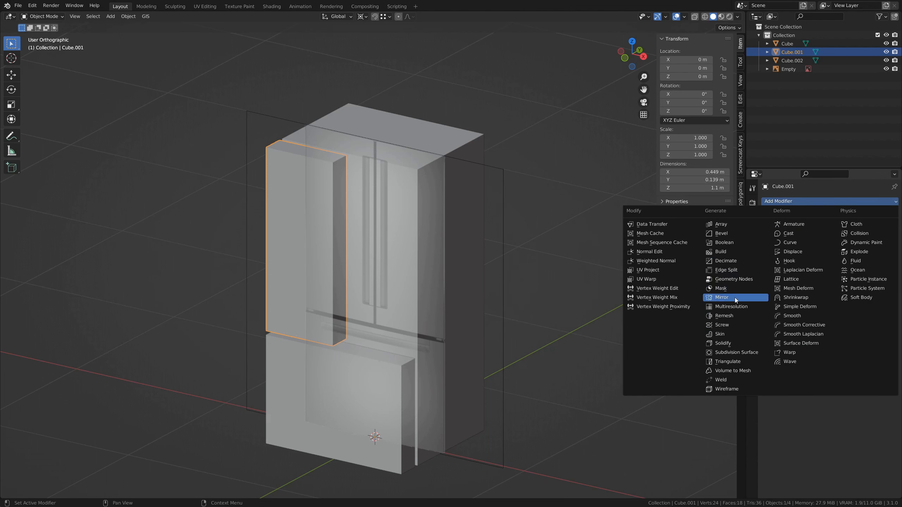
pyautogui.click(722, 297)
pyautogui.moveTo(302, 331); pyautogui.dragTo(362, 292, button='middle')
pyautogui.moveTo(312, 186); pyautogui.dragTo(351, 214, button='middle')
pyautogui.scroll(3, 354, 251)
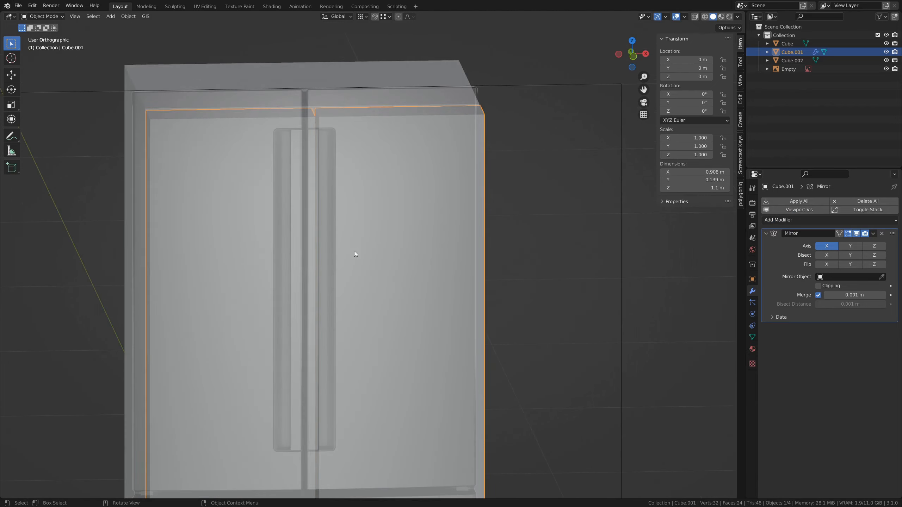
pyautogui.press('Tab')
pyautogui.press('g')
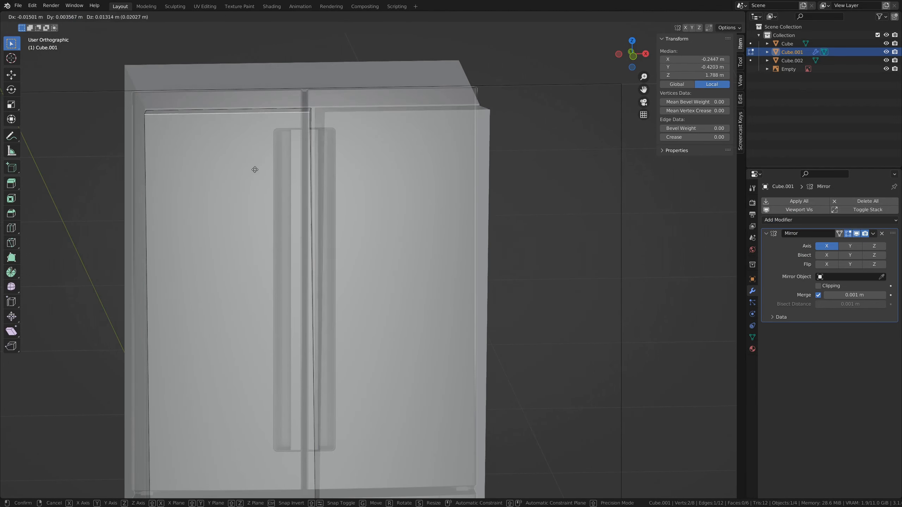
pyautogui.press('Escape')
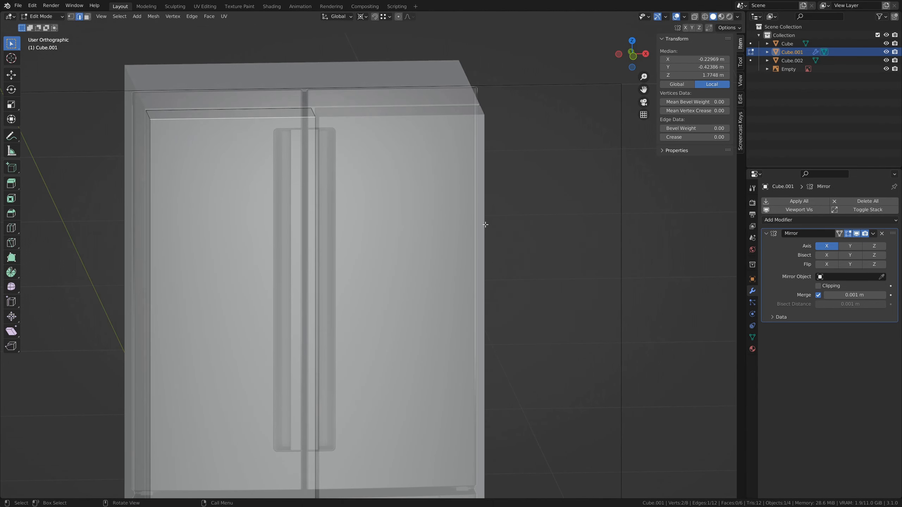
# Turn off the Mirror modifier's viewport display so that only the left door shows, and leave edit mode.
pyautogui.scroll(-2, 485, 225)
pyautogui.click(856, 233)
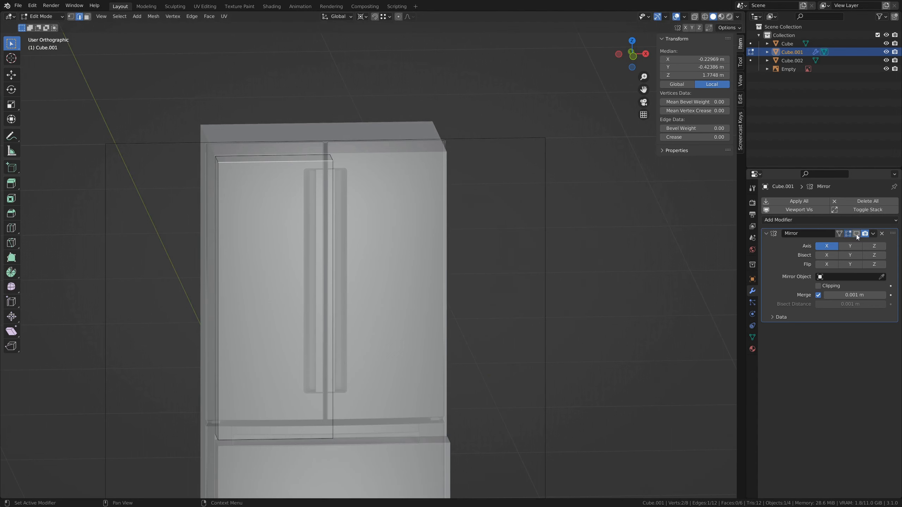
pyautogui.keyDown('shift'); pyautogui.moveTo(390, 341); pyautogui.dragTo(365, 282, button='middle'); pyautogui.keyUp('shift')
pyautogui.press('Tab')
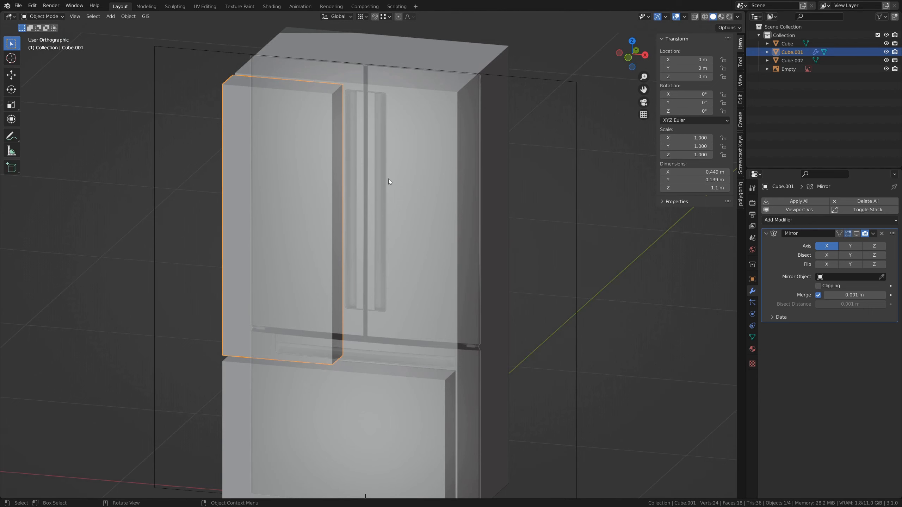
# In front view, add a vertical loop cut to the left door just outside the handle recess, at about X -0.117 m.
pyautogui.moveTo(388, 182); pyautogui.dragTo(409, 161, button='middle')
pyautogui.press('`')
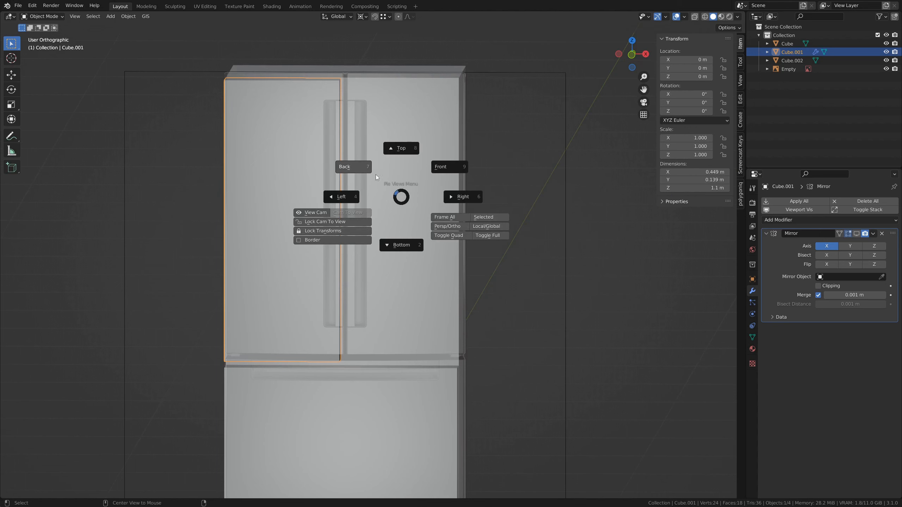
pyautogui.click(444, 166)
pyautogui.keyDown('shift'); pyautogui.moveTo(371, 141); pyautogui.dragTo(404, 166, button='middle'); pyautogui.keyUp('shift')
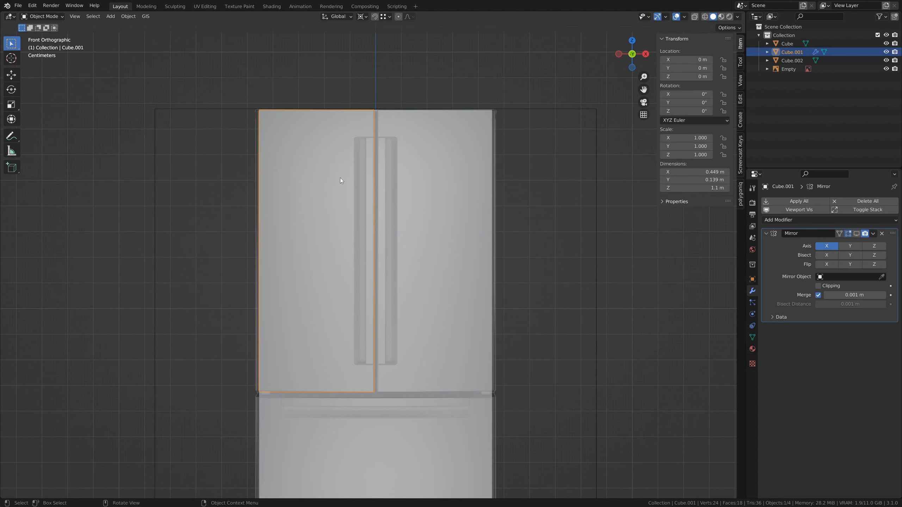
pyautogui.press('Tab')
pyautogui.hotkey('ctrl', 'r')
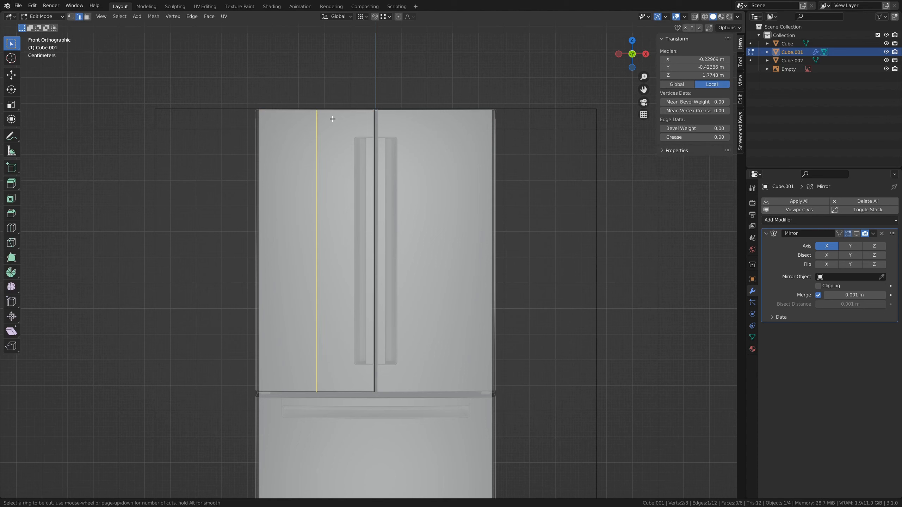
pyautogui.click(333, 113)
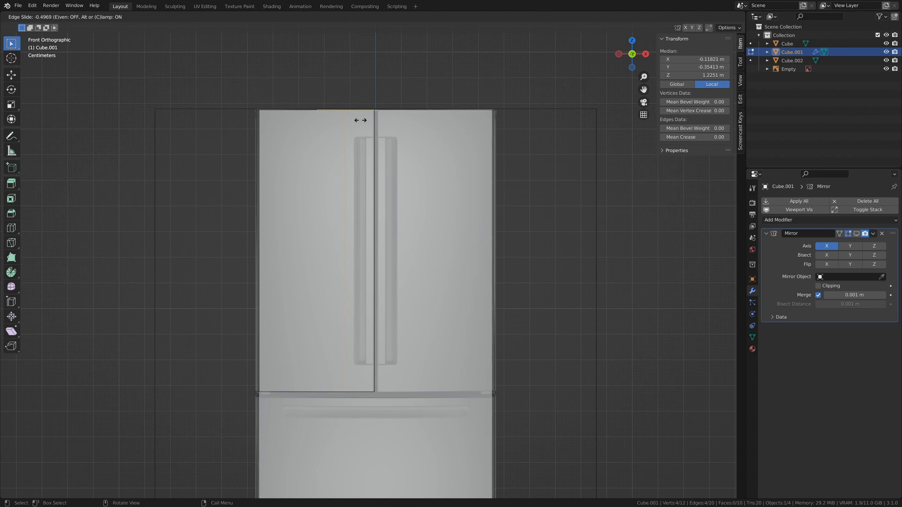
pyautogui.click(360, 120)
# Add a centred horizontal loop cut to the left door and bevel it 0.492 m wide, giving loops near the door's upper and lower ends.
pyautogui.hotkey('ctrl', 'r')
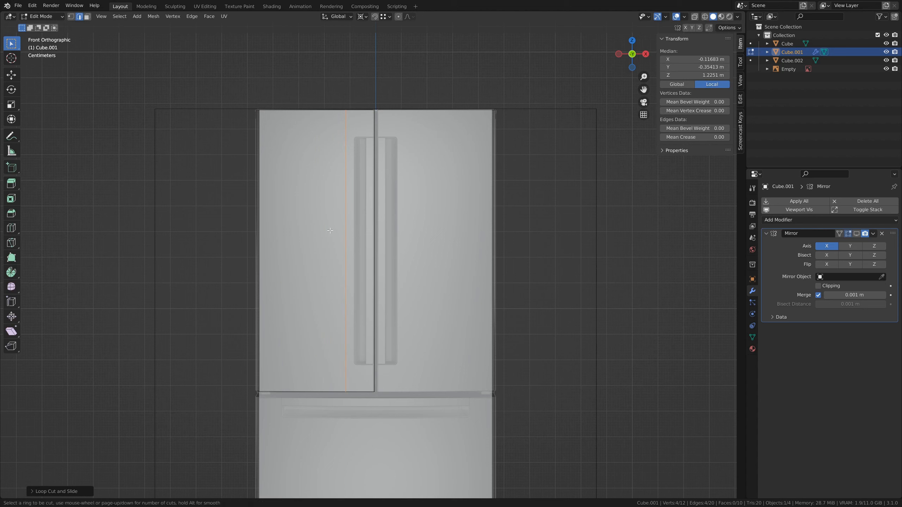
pyautogui.click(352, 222)
pyautogui.rightClick(352, 223)
pyautogui.hotkey('ctrl', 'b')
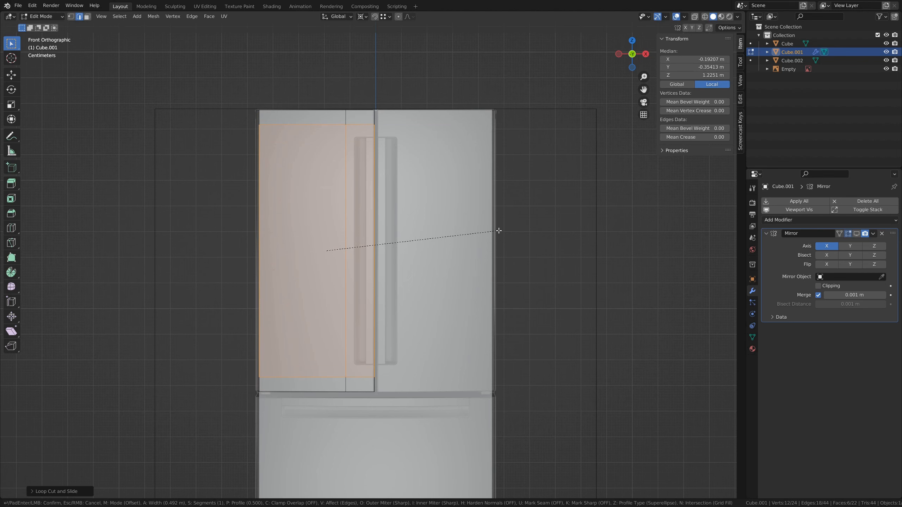
pyautogui.click(499, 230)
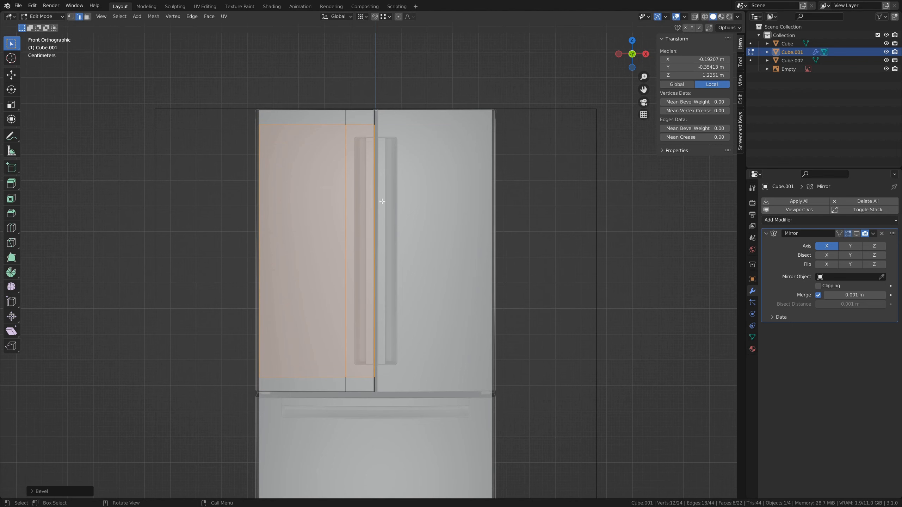
# Add two evenly spaced loop cuts through the door's thickness and dissolve the one nearer the front face.
pyautogui.moveTo(494, 142); pyautogui.dragTo(390, 157, button='middle')
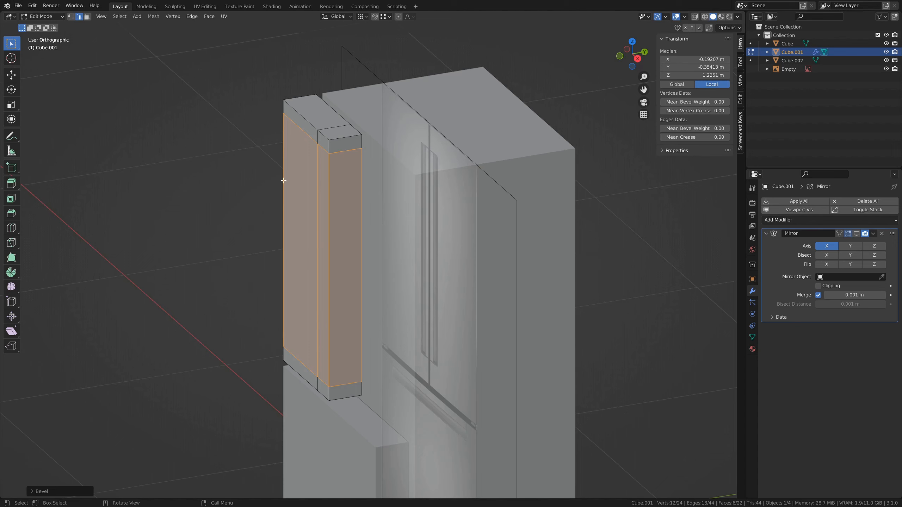
pyautogui.hotkey('ctrl', 'r')
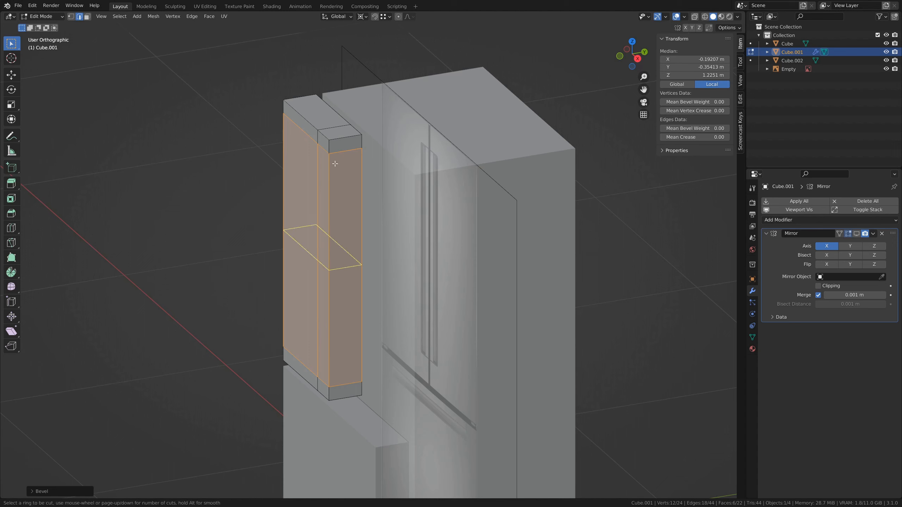
pyautogui.scroll(1, 344, 139)
pyautogui.click(344, 139)
pyautogui.rightClick(344, 140)
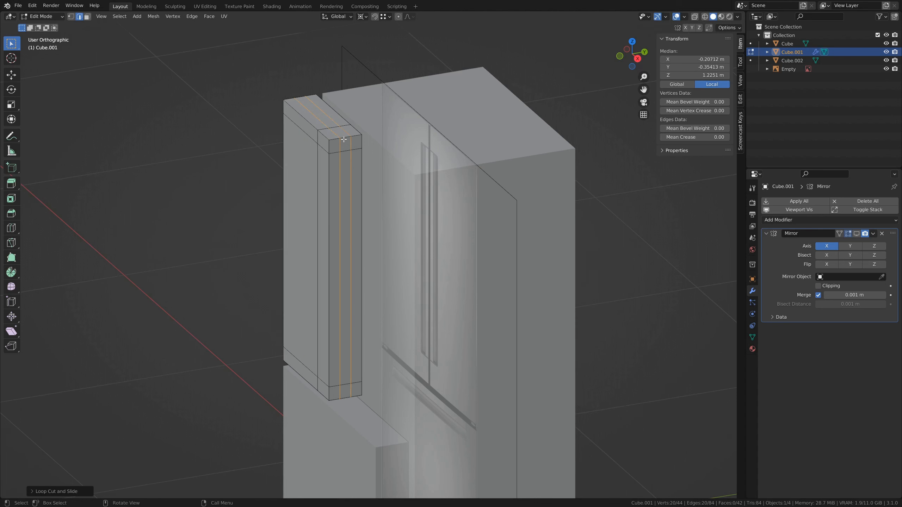
pyautogui.keyDown('alt'); pyautogui.click(341, 144); pyautogui.keyUp('alt')
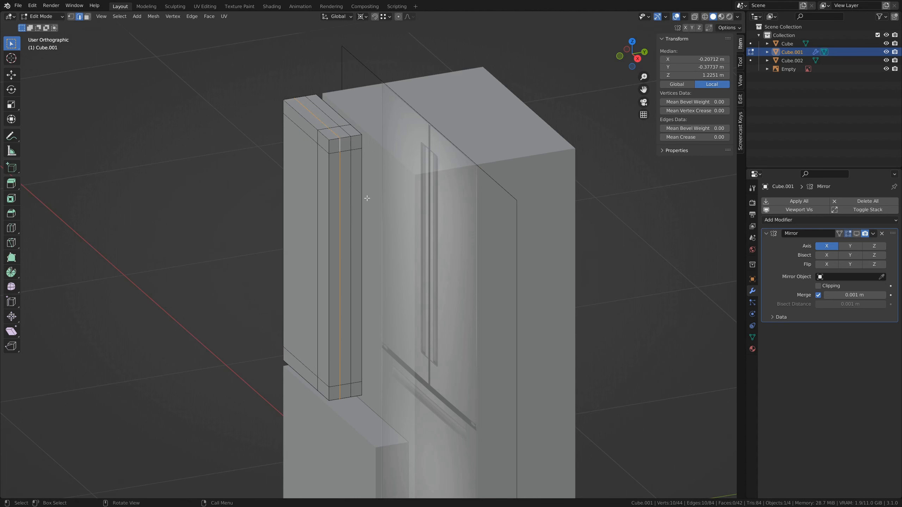
pyautogui.hotkey('ctrl', 'x')
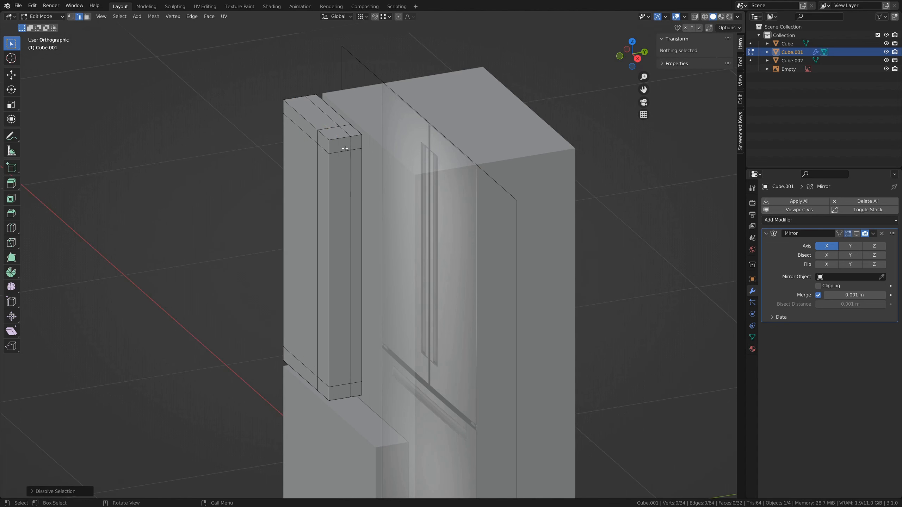
# Inset the tall front face and the adjoining inner side face at the door's centre corner to the reference handle recess width.
pyautogui.moveTo(345, 148); pyautogui.dragTo(348, 231, button='middle')
pyautogui.press('3')
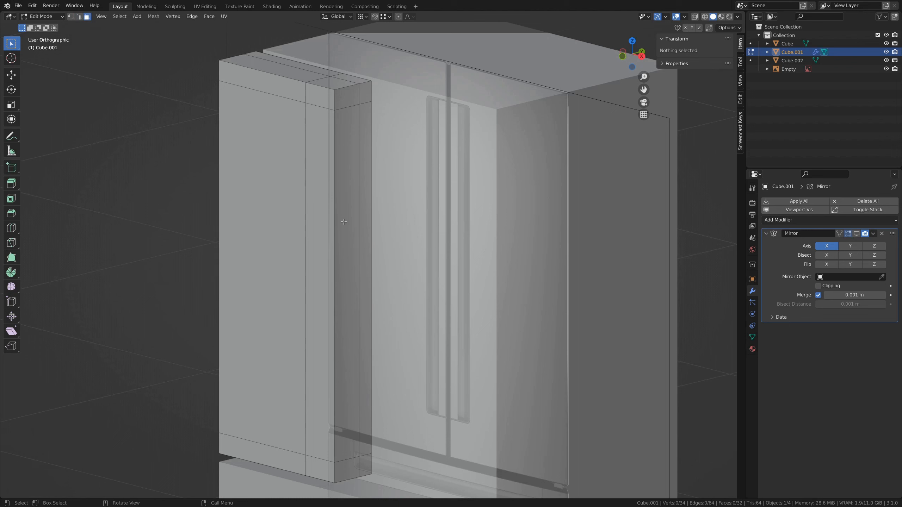
pyautogui.click(335, 193)
pyautogui.keyDown('shift'); pyautogui.click(321, 200); pyautogui.keyUp('shift')
pyautogui.press('`')
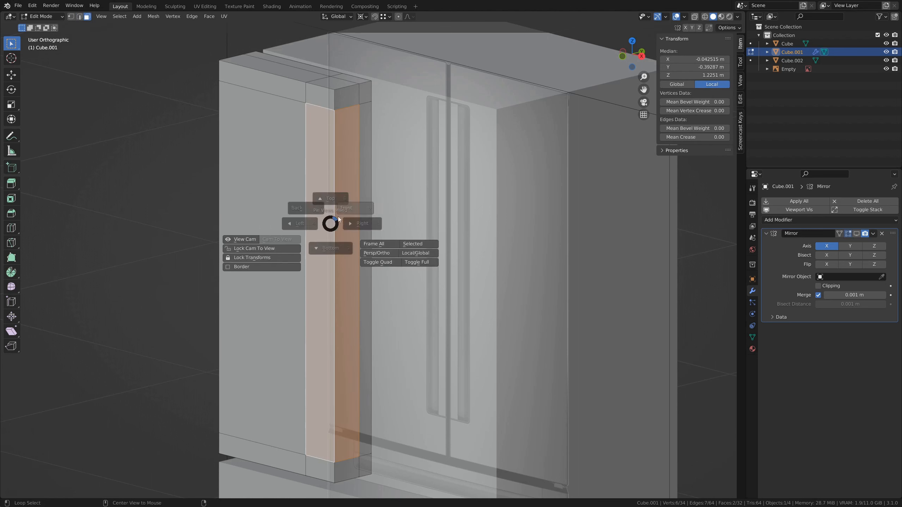
pyautogui.click(373, 194)
pyautogui.keyDown('shift'); pyautogui.moveTo(438, 223); pyautogui.dragTo(441, 195, button='middle'); pyautogui.keyUp('shift')
pyautogui.press('i')
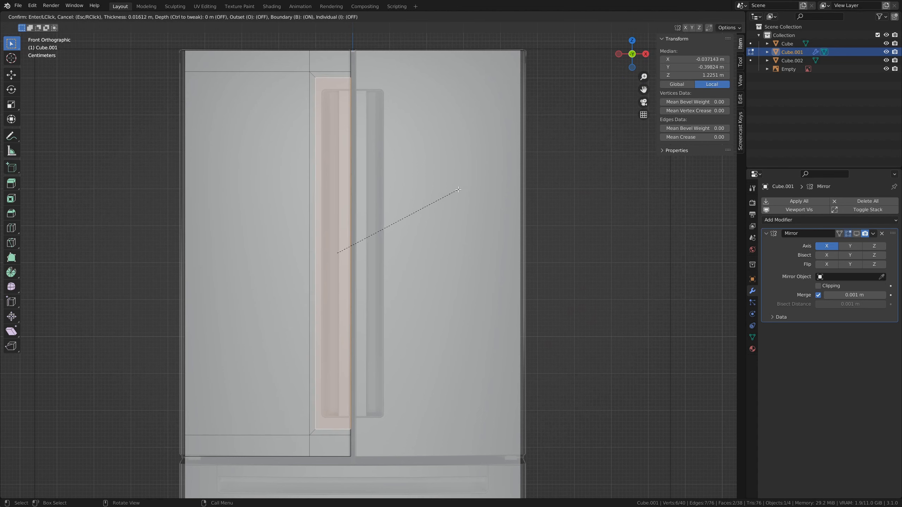
pyautogui.click(447, 195)
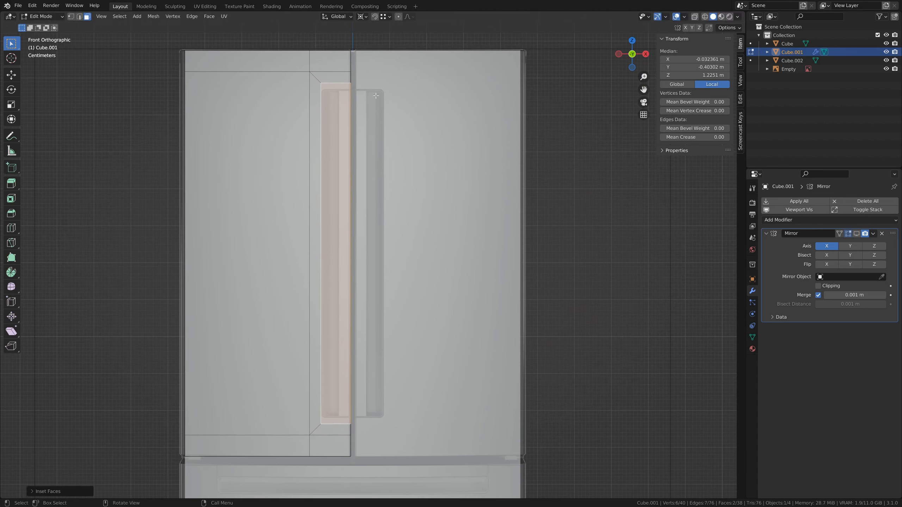
pyautogui.press('s')
pyautogui.press('z')
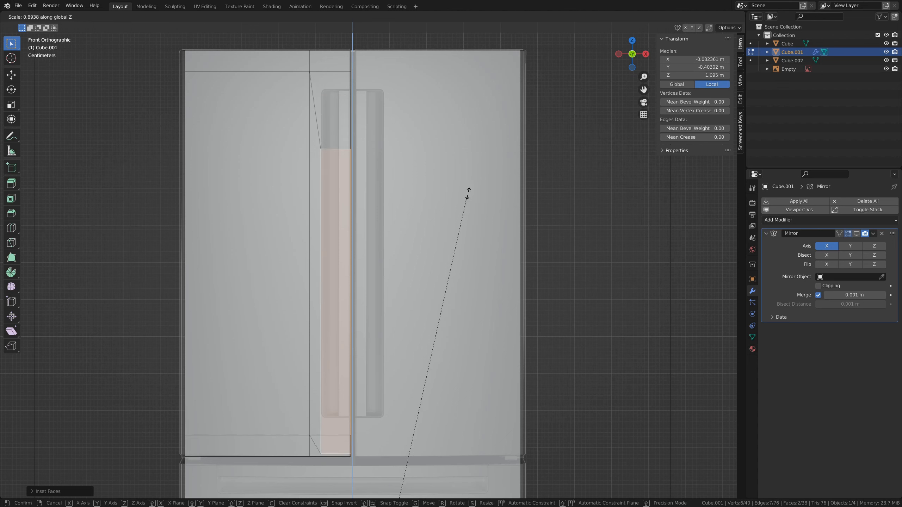
pyautogui.click(464, 182)
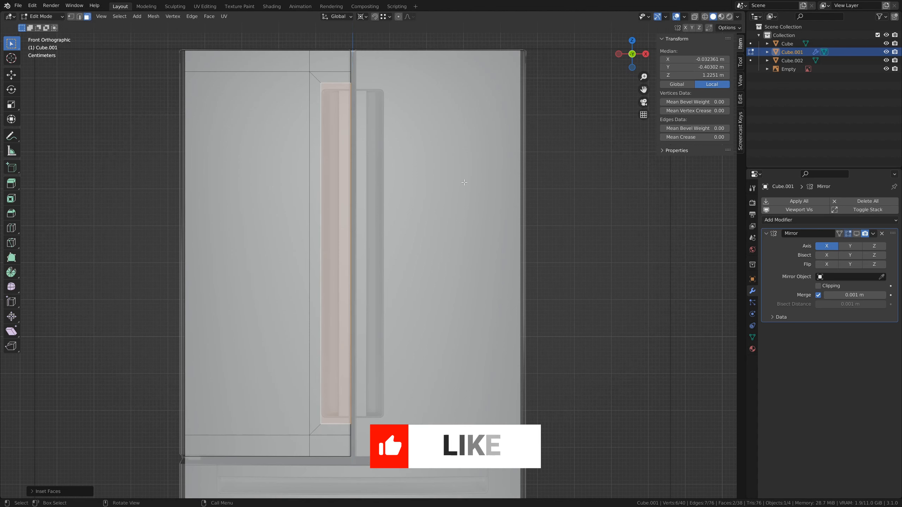
# Set the transform pivot to Median Point and scale the inset faces slightly down along Z towards the reference recess height.
pyautogui.click(363, 16)
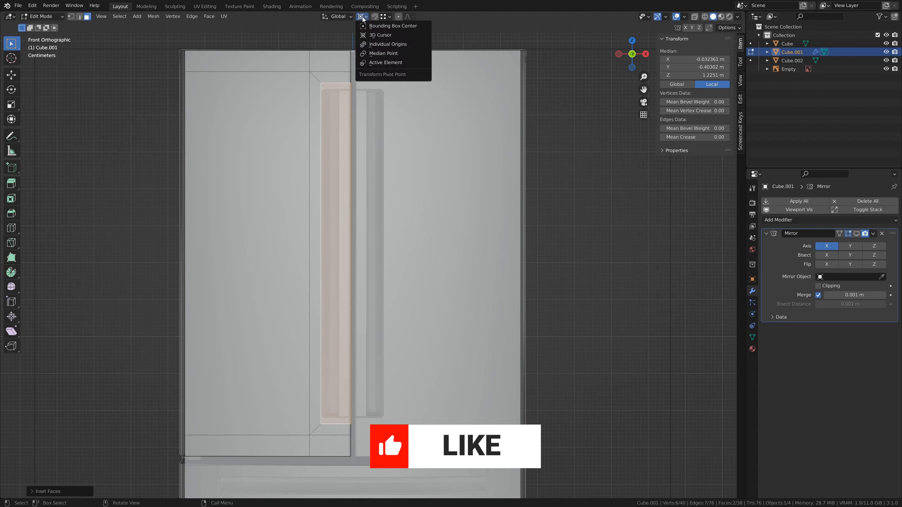
pyautogui.click(382, 53)
pyautogui.press('s')
pyautogui.press('z')
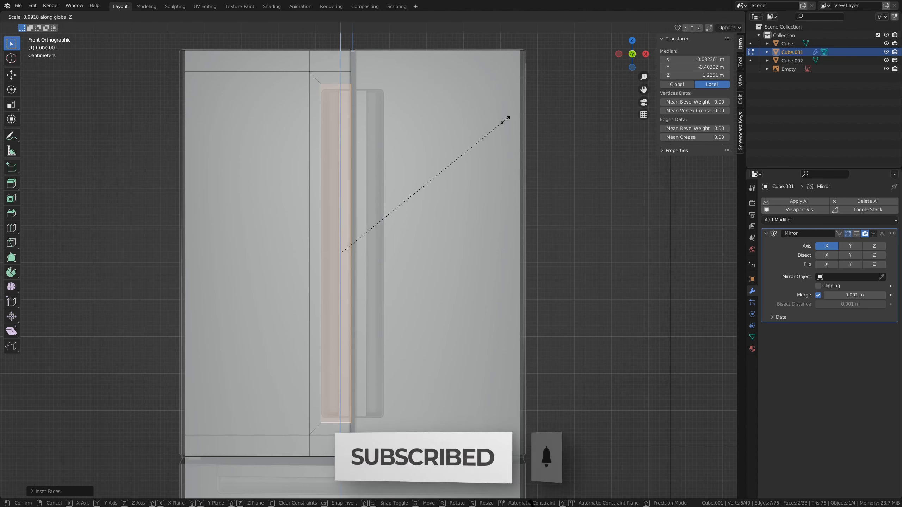
pyautogui.click(494, 124)
# Slide the rear vertical edge of the inset face on the door's inner side slightly towards the door front.
pyautogui.moveTo(491, 125); pyautogui.dragTo(340, 171, button='middle')
pyautogui.press('2')
pyautogui.click(359, 141)
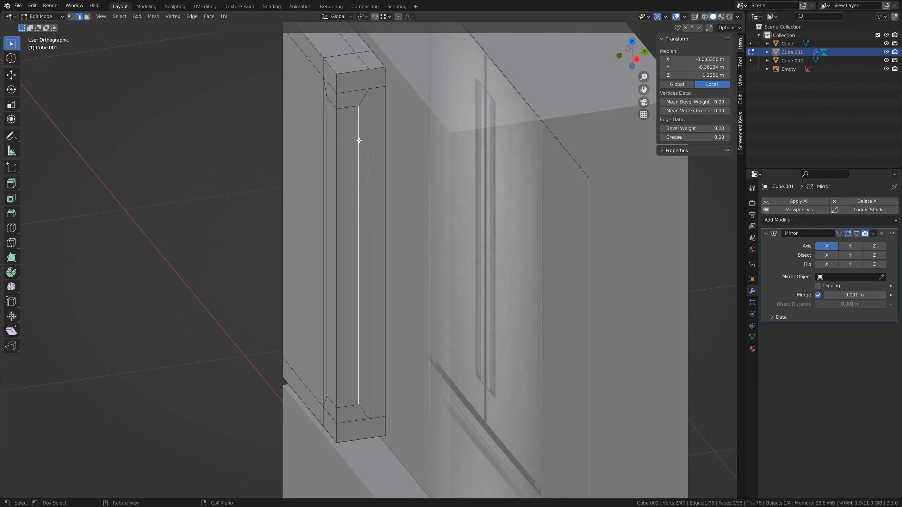
pyautogui.moveTo(369, 116); pyautogui.dragTo(357, 145, button='middle')
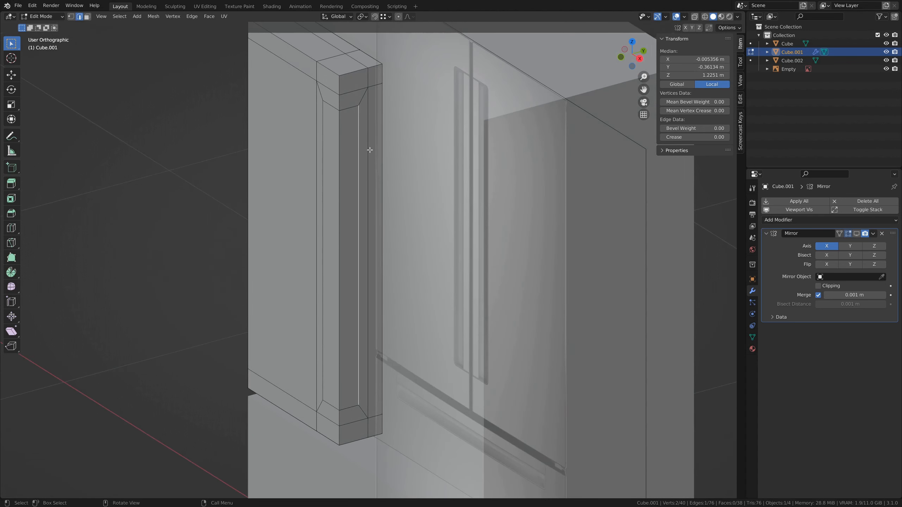
pyautogui.press('g')
pyautogui.press('g')
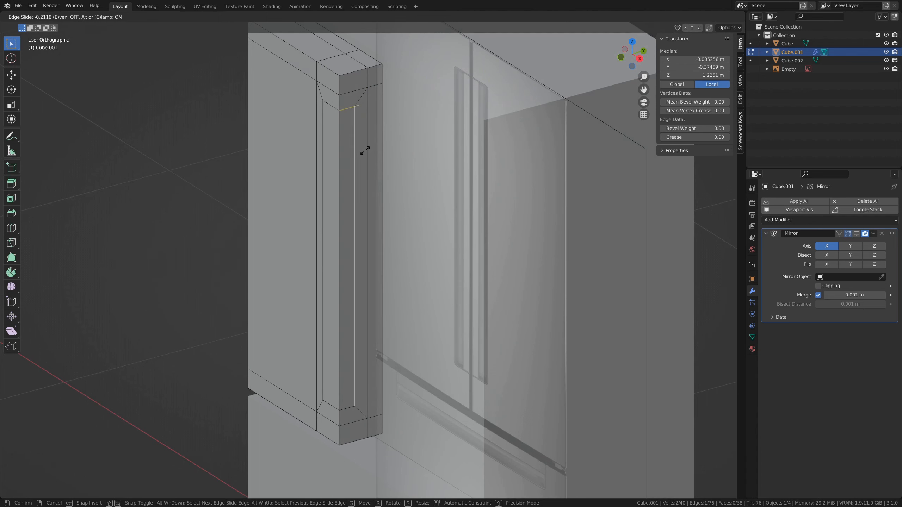
pyautogui.click(365, 151)
pyautogui.moveTo(362, 151)
pyautogui.mouseDown(button='middle')
pyautogui.moveTo(370, 137)
pyautogui.moveTo(356, 157)
pyautogui.moveTo(354, 187)
pyautogui.moveTo(353, 143)
pyautogui.mouseUp(button='middle')
pyautogui.hotkey('ctrl', 'z')
# Turn on snapping and delete the vertical corner edge shared by the two inset faces to open the handle recess.
pyautogui.hotkey('shift', 'Tab')
pyautogui.moveTo(426, 269); pyautogui.dragTo(394, 228, button='middle')
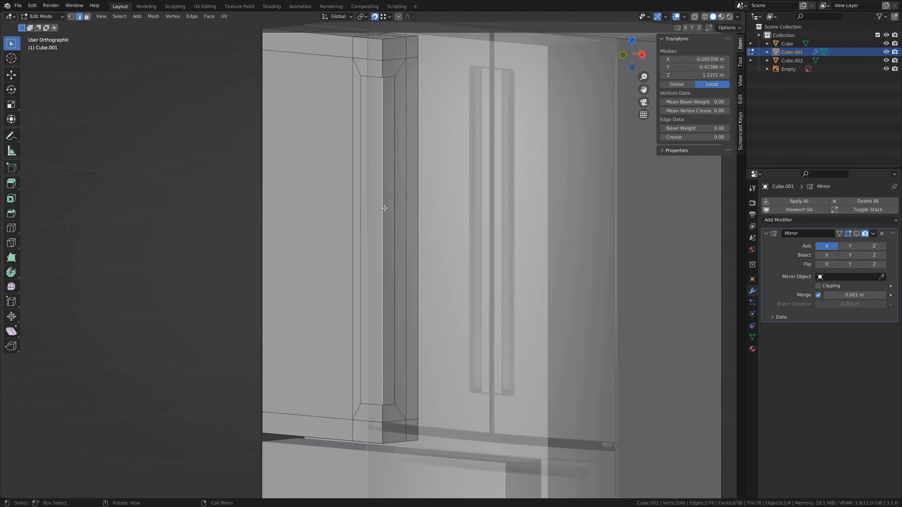
pyautogui.press('x')
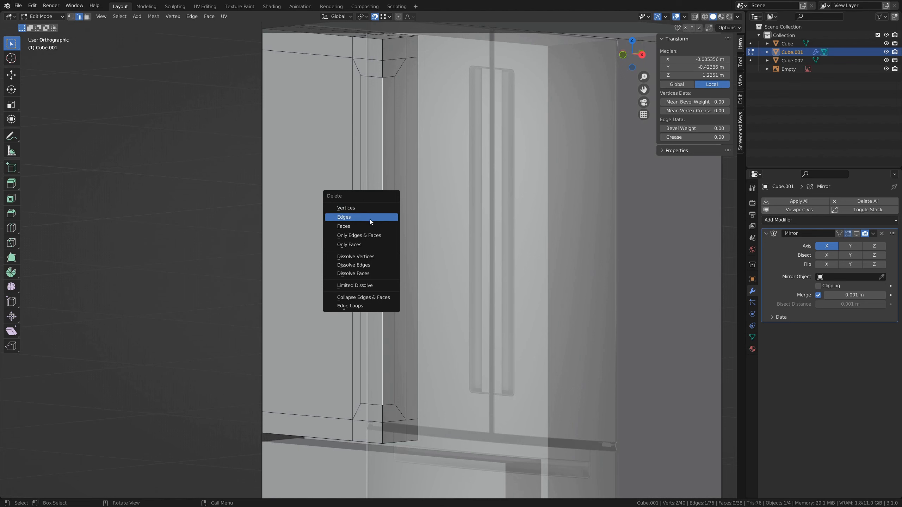
pyautogui.click(369, 218)
pyautogui.moveTo(381, 228); pyautogui.dragTo(358, 321, button='middle')
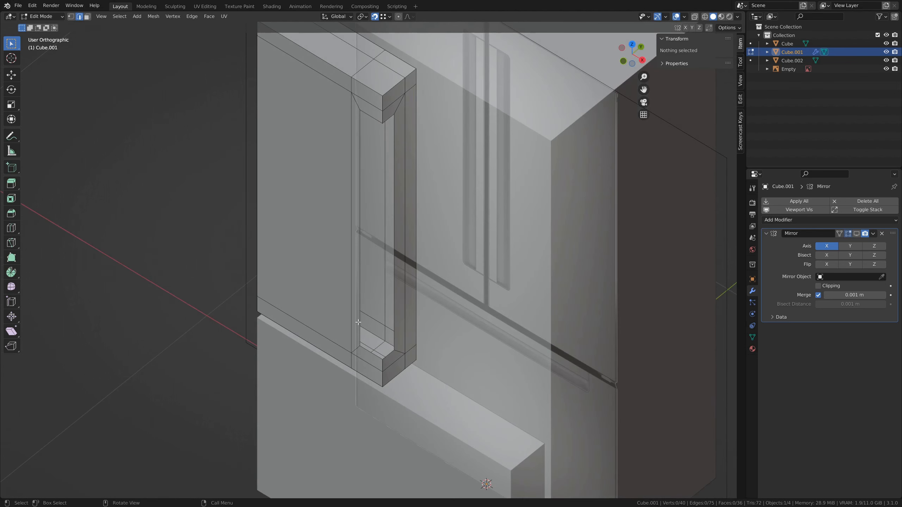
# Using vertex snapping, extrude the opening's front vertical edge straight back to the rear edge's depth and across to that edge.
pyautogui.click(375, 16)
pyautogui.click(385, 17)
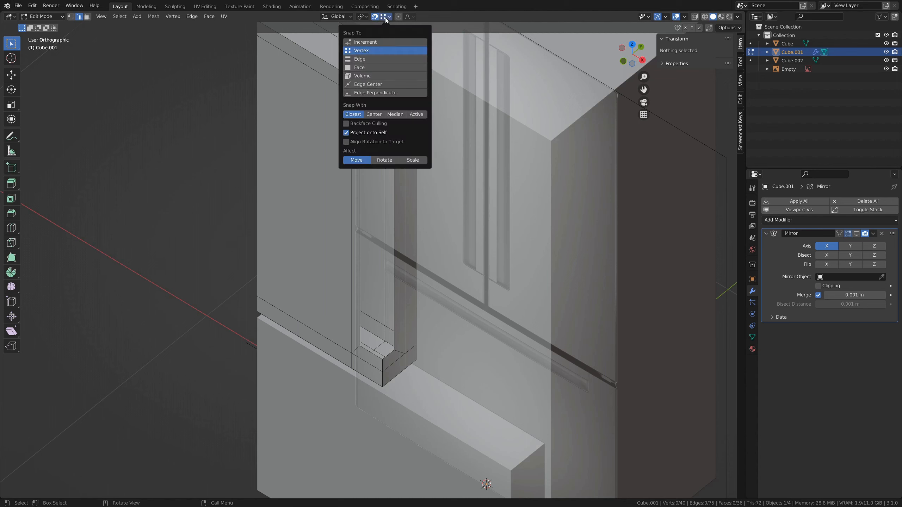
pyautogui.click(387, 17)
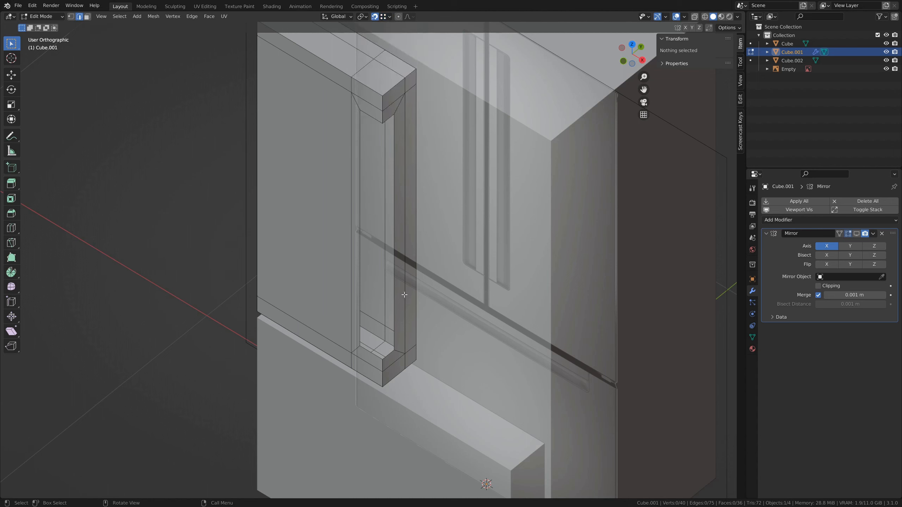
pyautogui.click(363, 309)
pyautogui.moveTo(364, 282); pyautogui.dragTo(403, 387, button='middle')
pyautogui.press('e')
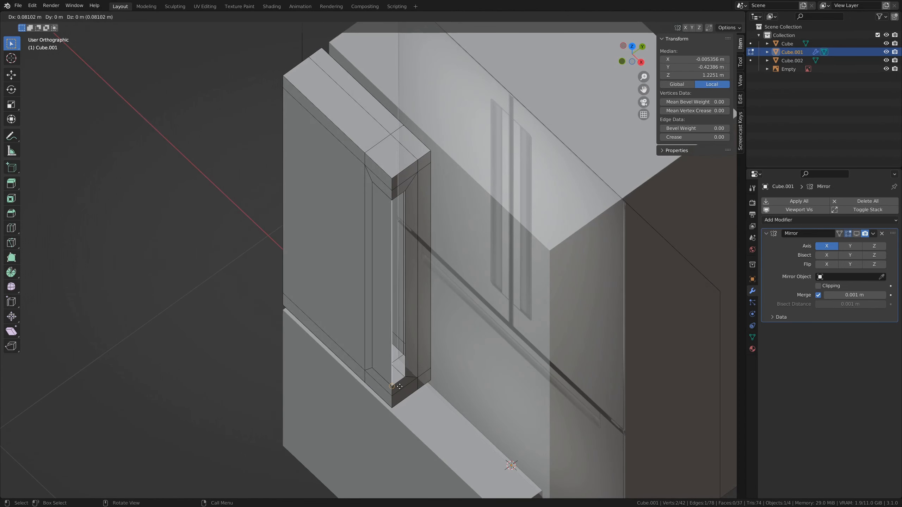
pyautogui.click(406, 378)
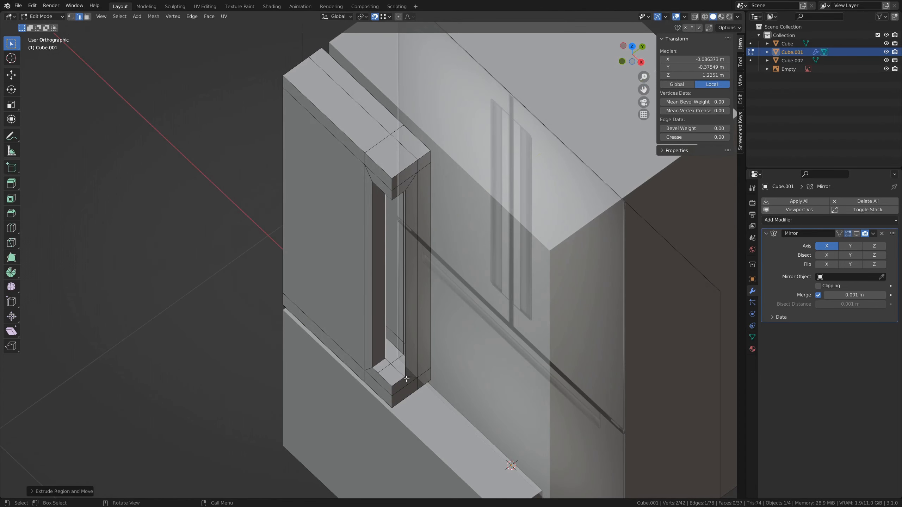
pyautogui.press('e')
pyautogui.click(405, 380)
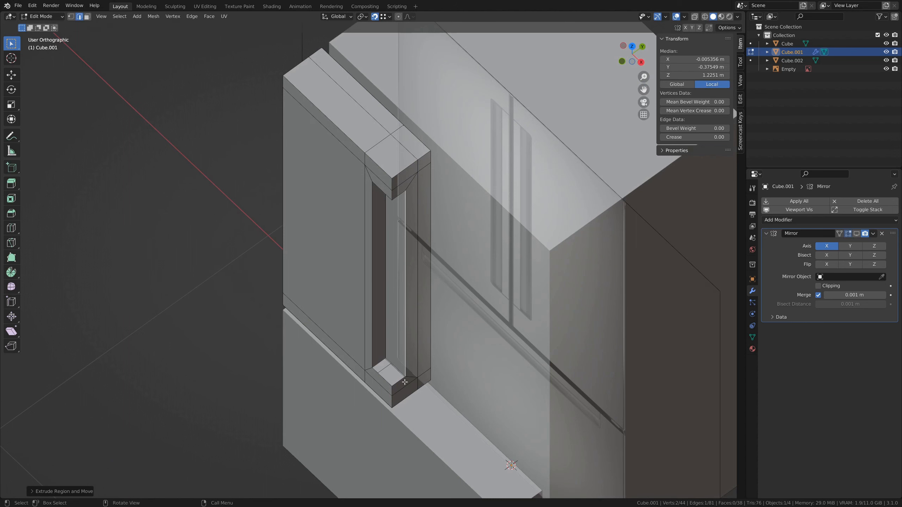
# Fill the open lower and upper ends of the handle recess with faces.
pyautogui.click(396, 382)
pyautogui.keyDown('shift'); pyautogui.click(381, 361); pyautogui.keyUp('shift')
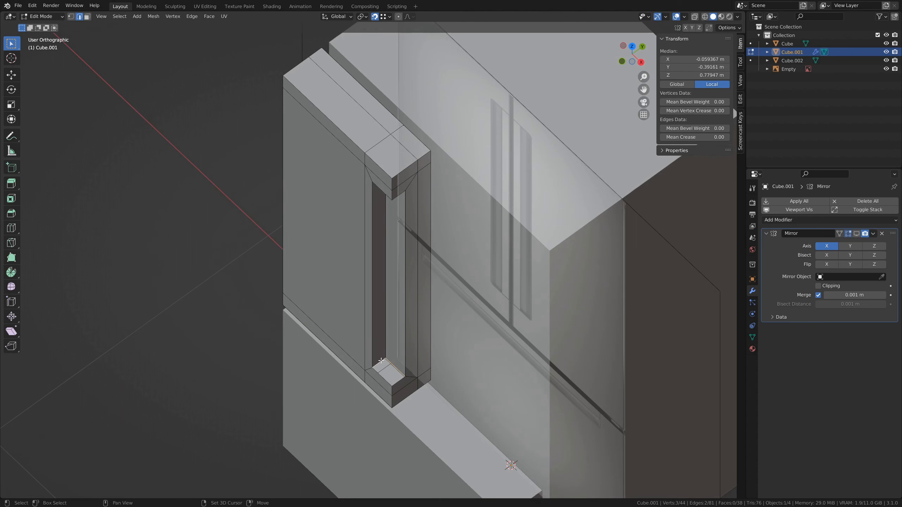
pyautogui.keyDown('shift'); pyautogui.click(381, 378); pyautogui.keyUp('shift')
pyautogui.press('f')
pyautogui.moveTo(416, 394); pyautogui.dragTo(401, 233, button='middle')
pyautogui.keyDown('shift'); pyautogui.click(401, 230); pyautogui.keyUp('shift')
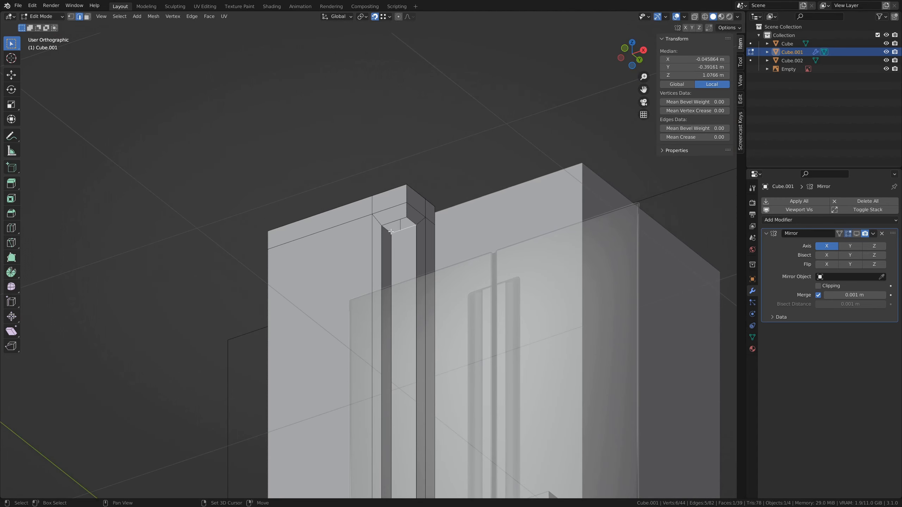
pyautogui.keyDown('shift'); pyautogui.click(387, 229); pyautogui.keyUp('shift')
pyautogui.keyDown('shift'); pyautogui.click(394, 221); pyautogui.keyUp('shift')
pyautogui.press('f')
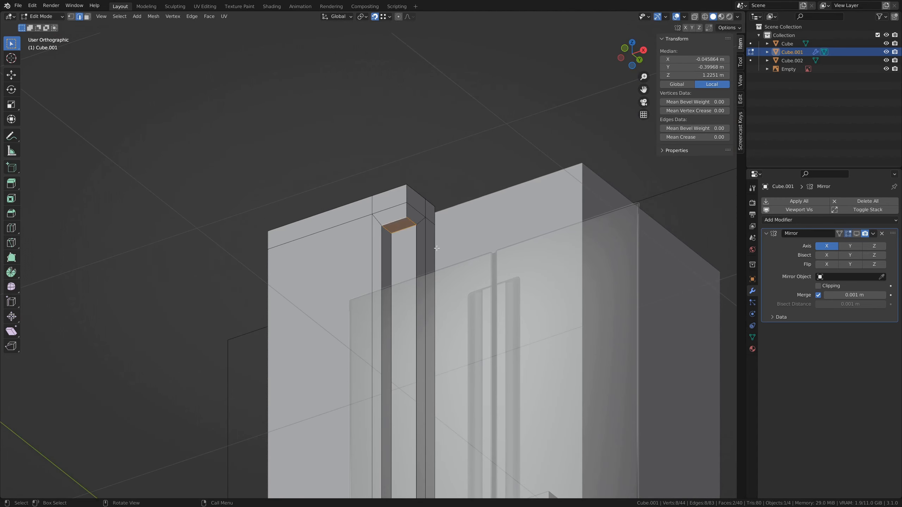
# Turn off snapping and test-move the recess's lower rear corner vertex to check for unmerged geometry.
pyautogui.moveTo(417, 295); pyautogui.dragTo(428, 352, button='middle')
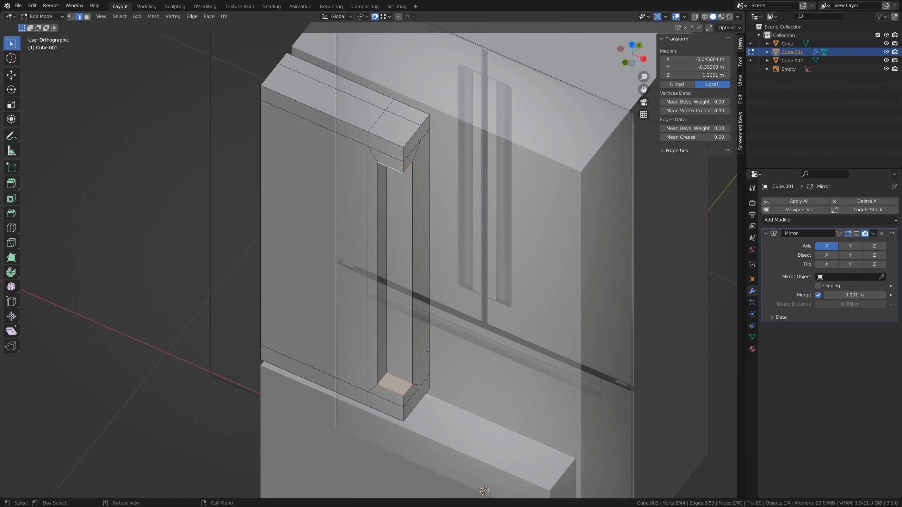
pyautogui.press('1')
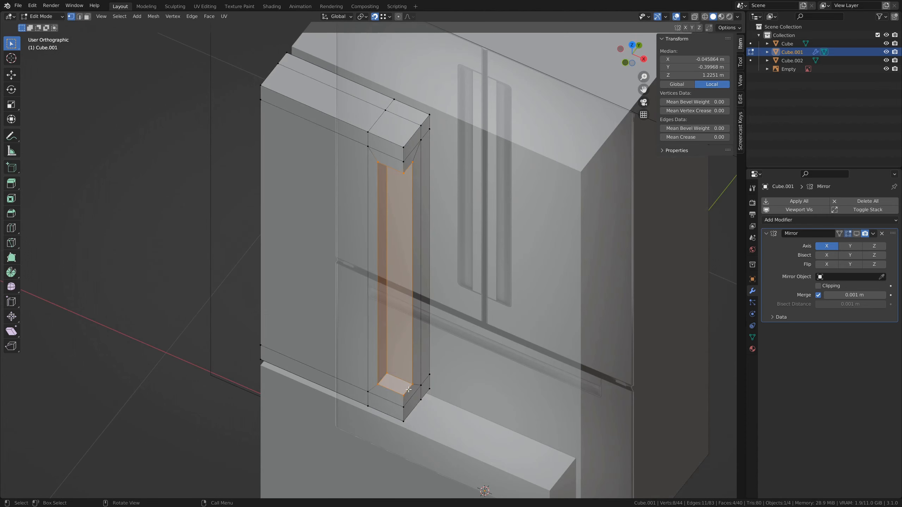
pyautogui.hotkey('shift', 'Tab')
pyautogui.click(411, 383)
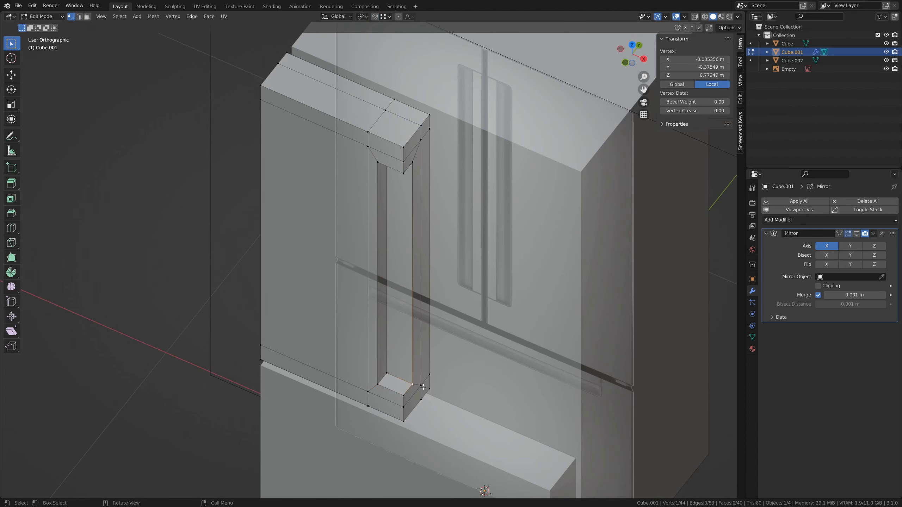
pyautogui.press('g')
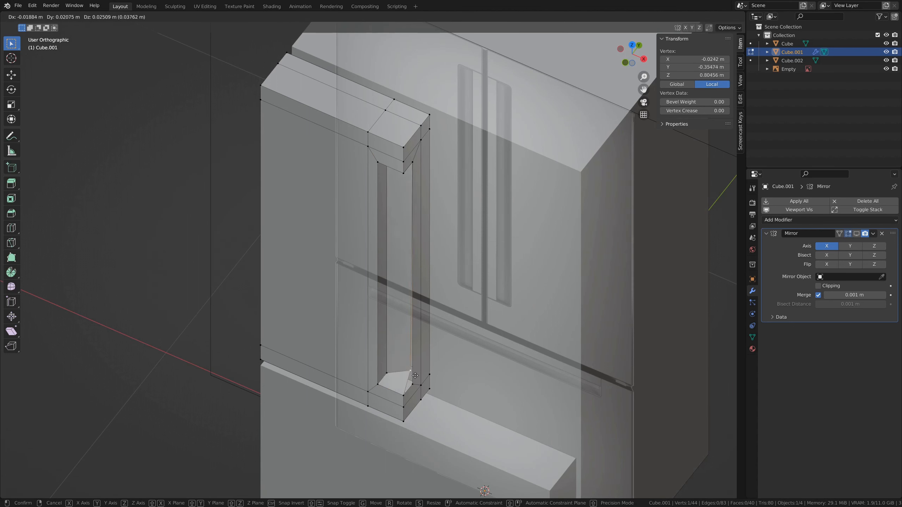
pyautogui.click(417, 371)
pyautogui.moveTo(417, 371); pyautogui.dragTo(424, 347, button='middle')
# Merge all of the door's vertices by distance with a 0.0001 m threshold.
pyautogui.press('a')
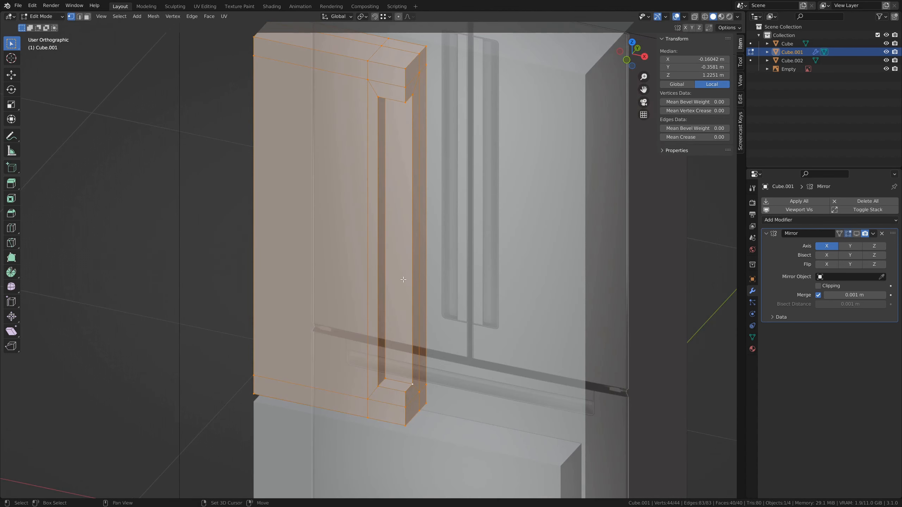
pyautogui.keyDown('shift'); pyautogui.moveTo(426, 301); pyautogui.dragTo(442, 376, button='middle'); pyautogui.keyUp('shift')
pyautogui.press('F3')
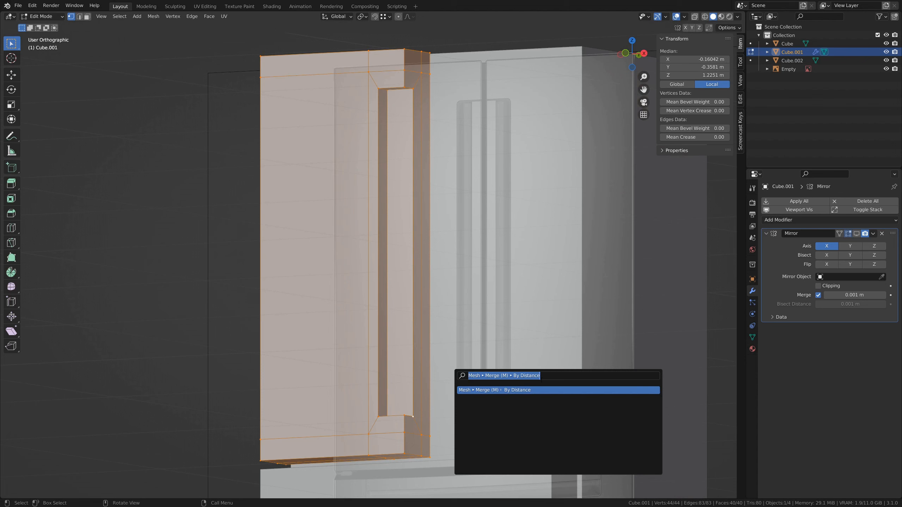
pyautogui.press('Return')
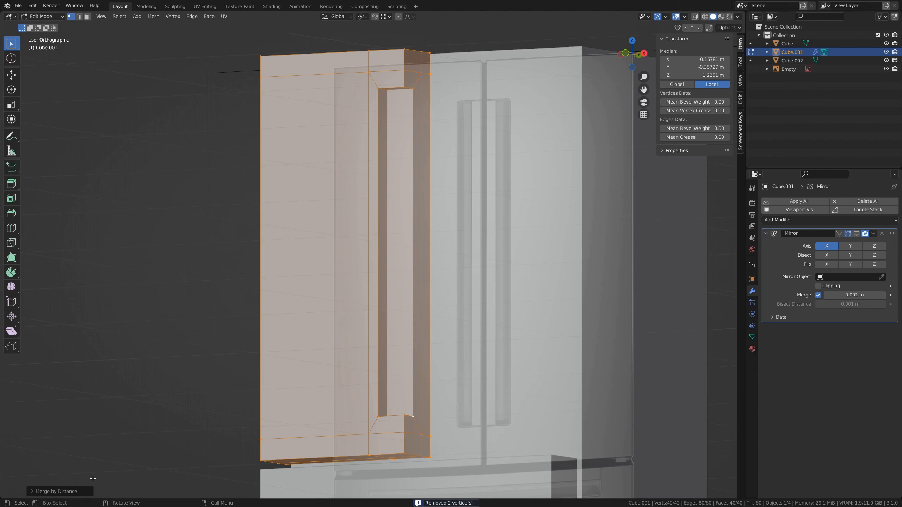
pyautogui.click(37, 492)
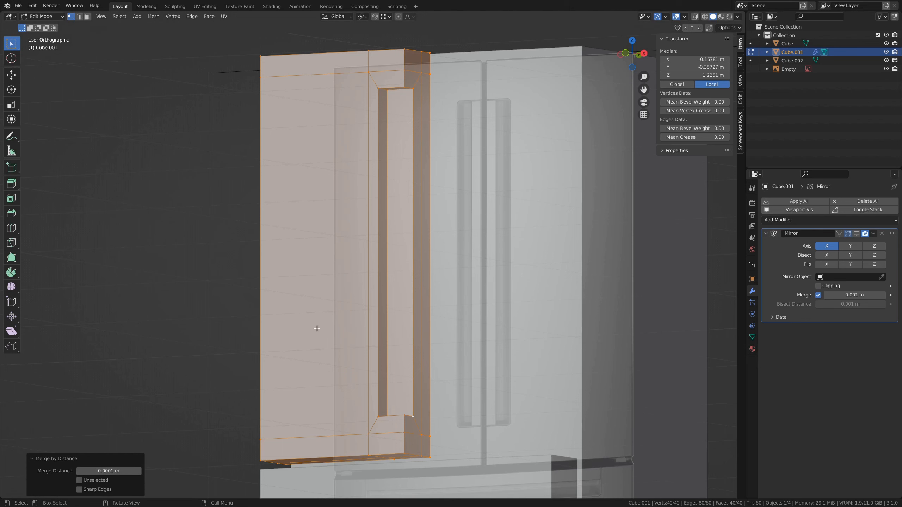
pyautogui.moveTo(318, 350); pyautogui.dragTo(330, 363, button='middle')
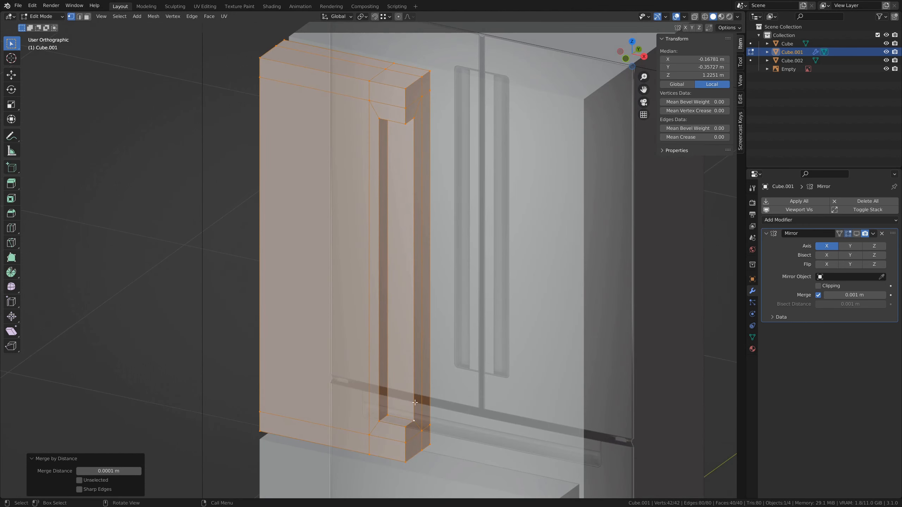
# Bevel the vertical edge in the recess's deep inner corner about 0.027 m wide with 3 segments.
pyautogui.moveTo(415, 402); pyautogui.dragTo(382, 188, button='middle')
pyautogui.press('2')
pyautogui.click(380, 332)
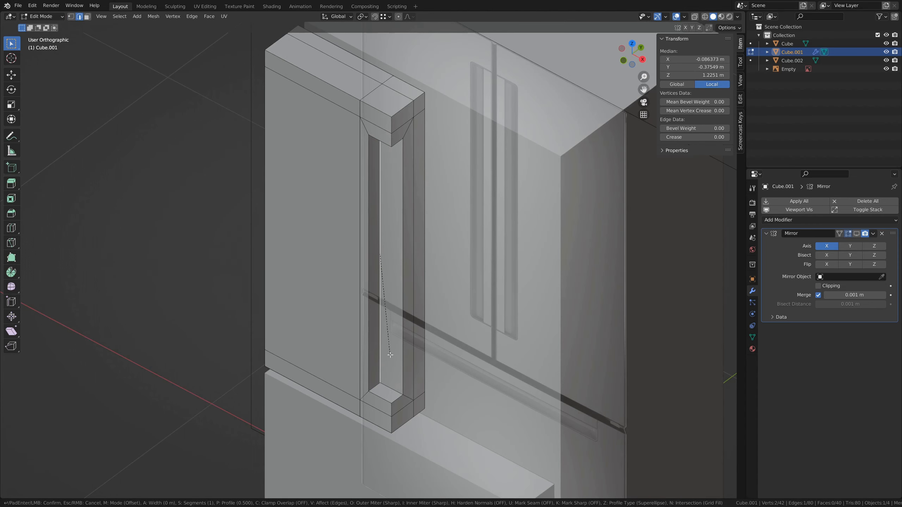
pyautogui.hotkey('ctrl', 'b')
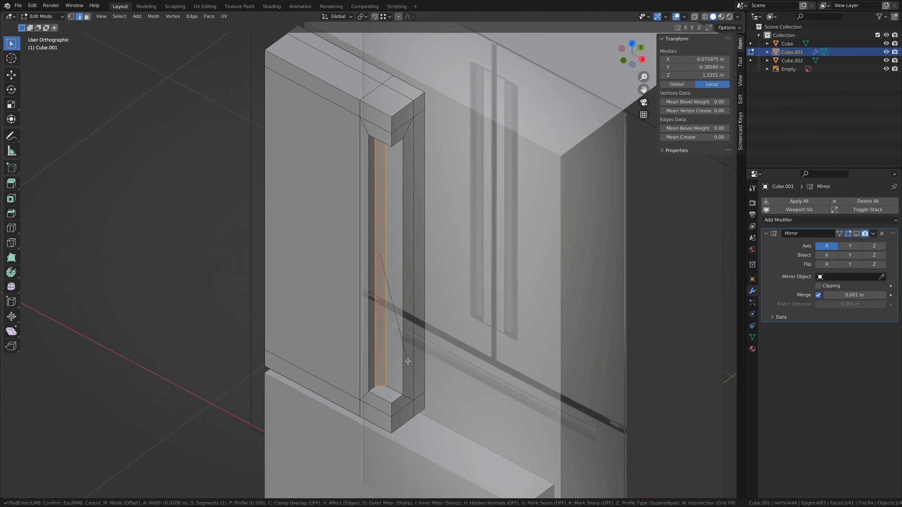
pyautogui.scroll(2, 407, 362)
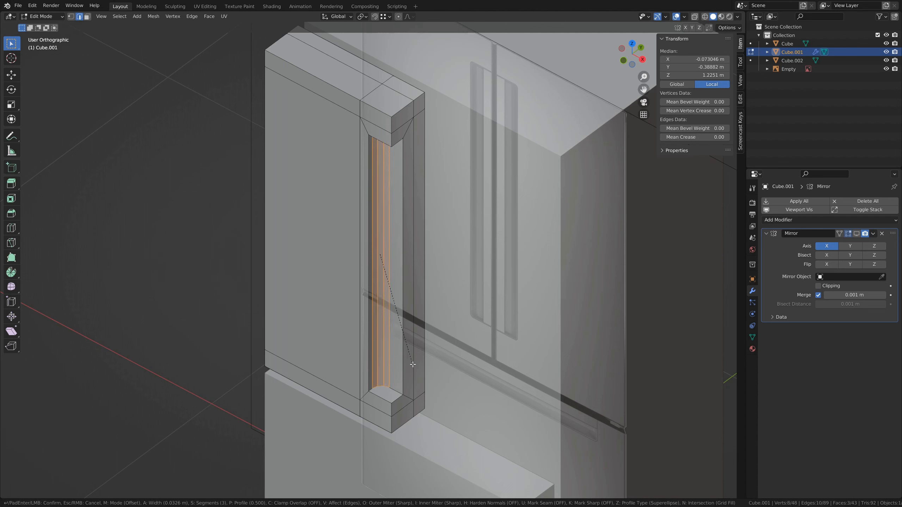
pyautogui.scroll(-1, 412, 364)
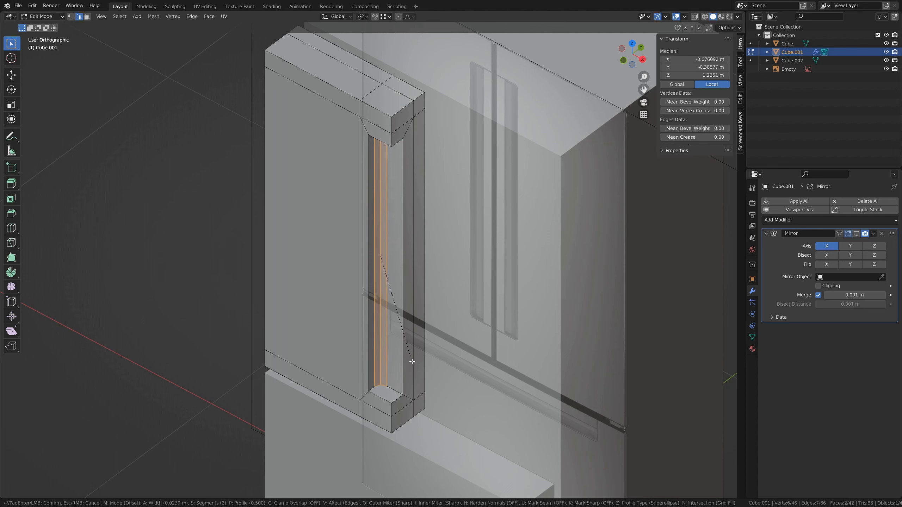
pyautogui.scroll(1, 412, 362)
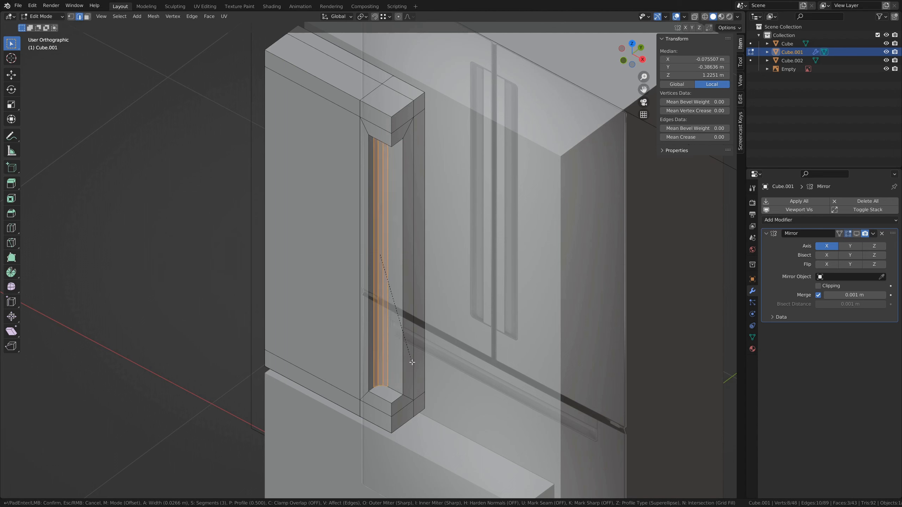
pyautogui.click(412, 362)
# Bevel the edge loops around the recess's lower and upper end faces 0.0158 m with 4 segments, following the reference's rounded corners.
pyautogui.moveTo(409, 387); pyautogui.dragTo(391, 354, button='middle')
pyautogui.keyDown('alt'); pyautogui.click(385, 394); pyautogui.keyUp('alt')
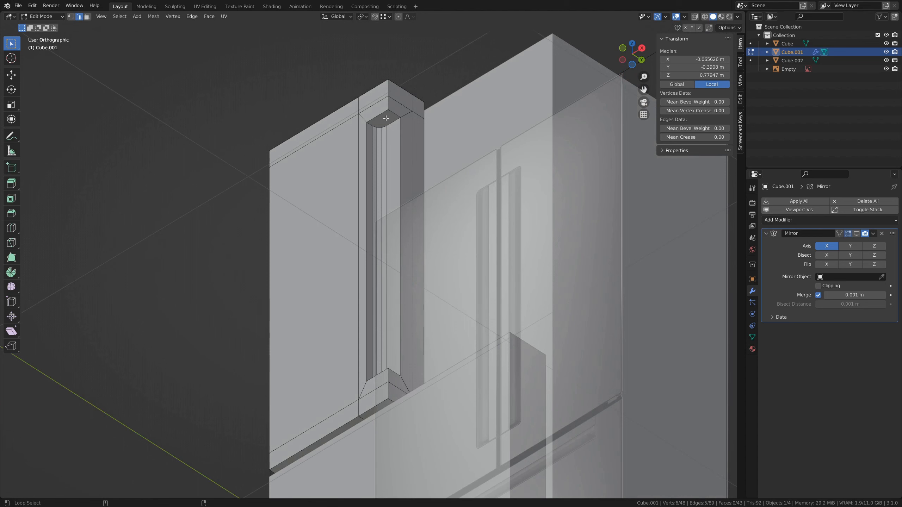
pyautogui.keyDown('alt'); pyautogui.click(388, 121); pyautogui.keyUp('alt')
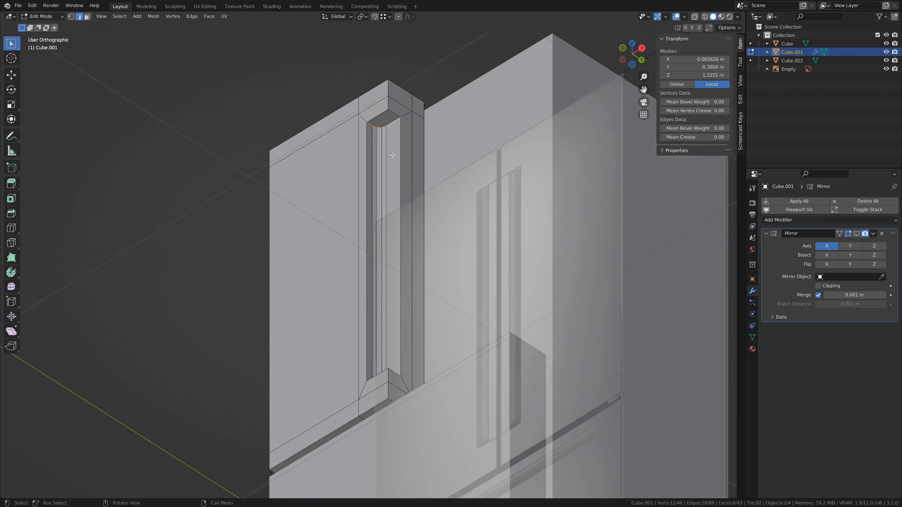
pyautogui.press('q')
pyautogui.click(442, 127)
pyautogui.scroll(4, 378, 222)
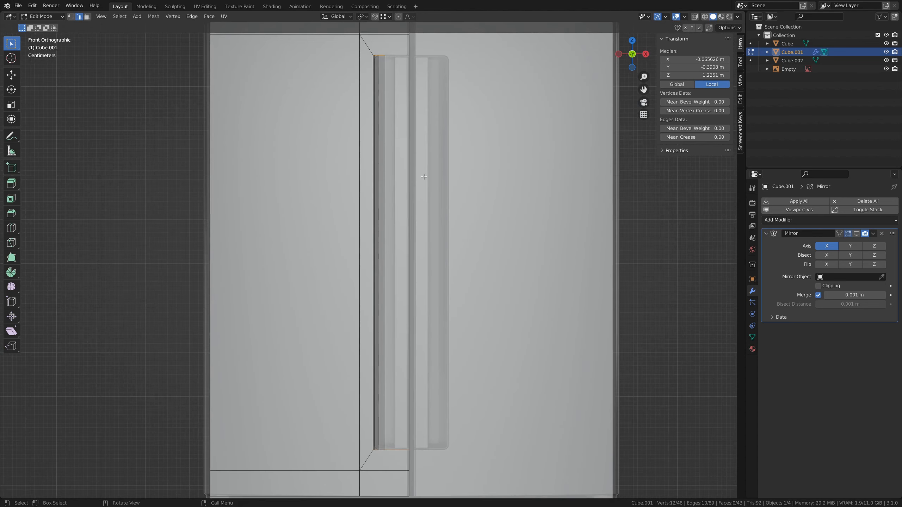
pyautogui.scroll(4, 378, 222)
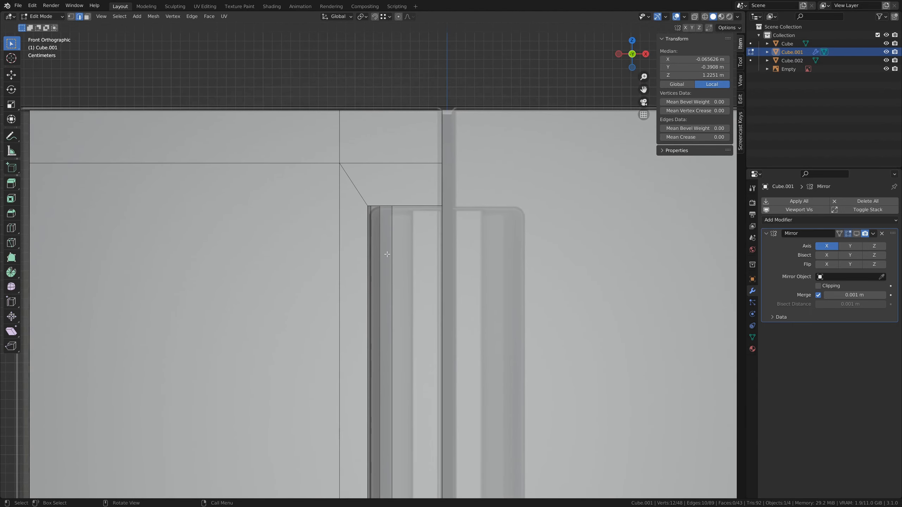
pyautogui.hotkey('ctrl', 'b')
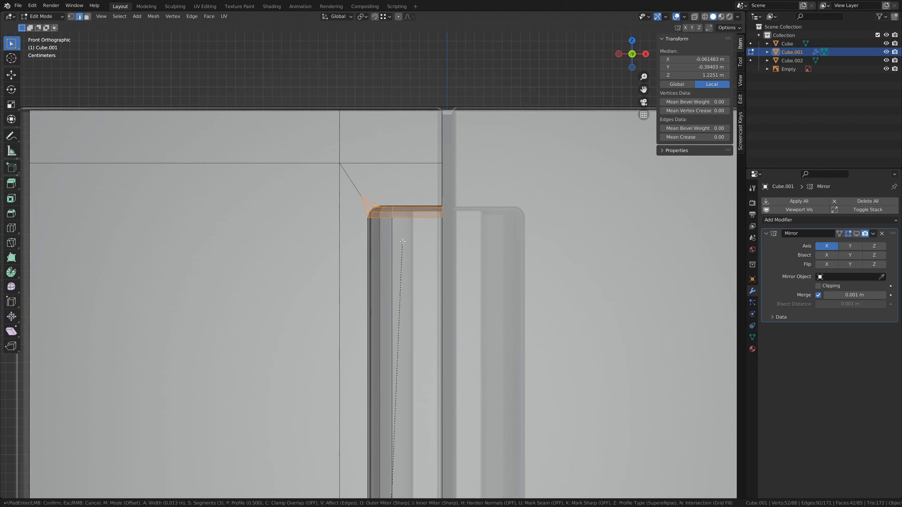
pyautogui.scroll(1, 402, 242)
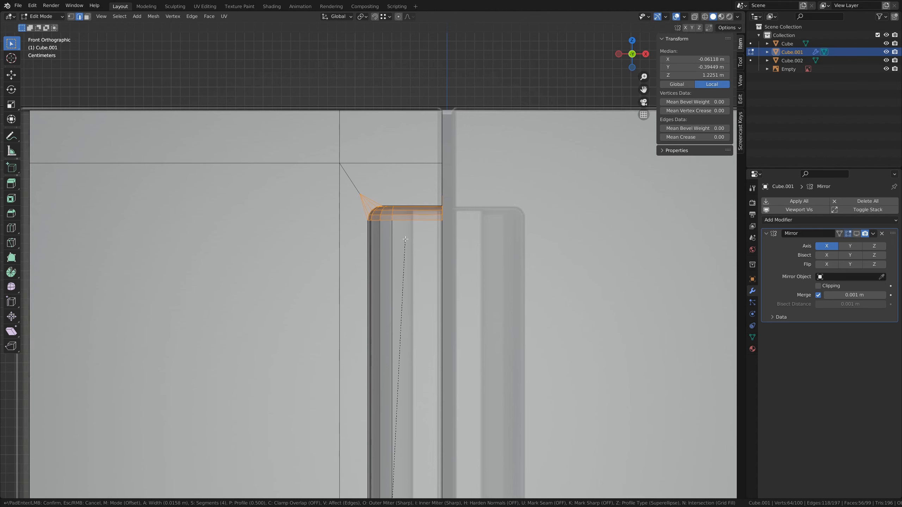
pyautogui.click(405, 239)
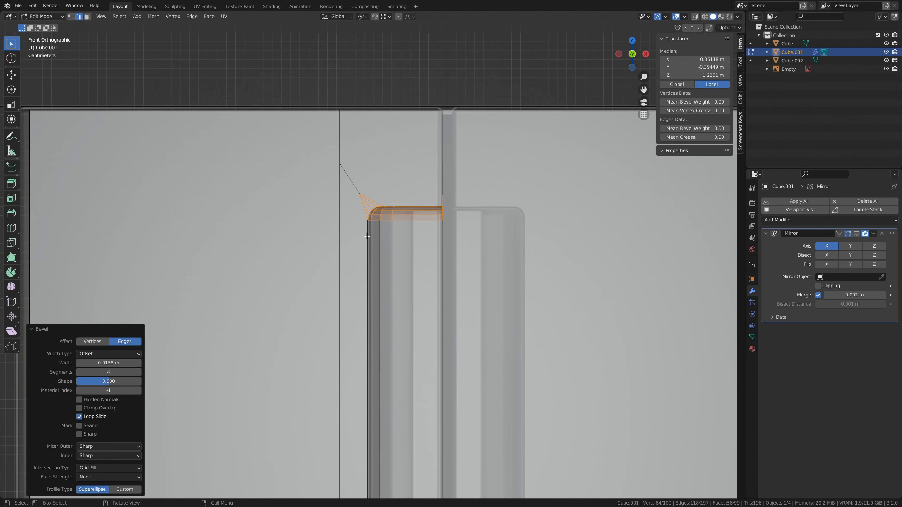
# Merge the pinched vertex off the handle recess's lower rounded corner into the nearby door-face grid vertex, using At Last.
pyautogui.scroll(-2, 367, 237)
pyautogui.keyDown('shift'); pyautogui.moveTo(367, 236); pyautogui.dragTo(375, 25, button='middle'); pyautogui.keyUp('shift')
pyautogui.scroll(4, 417, 319)
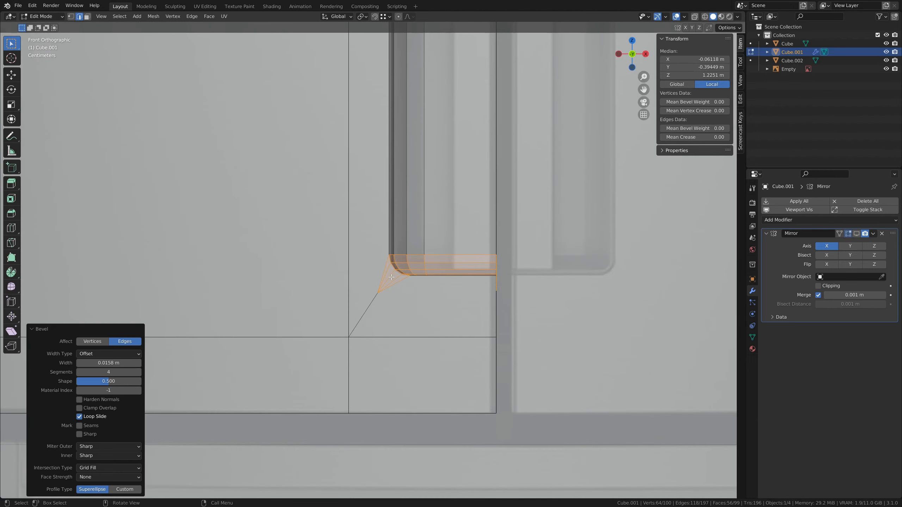
pyautogui.scroll(2, 391, 277)
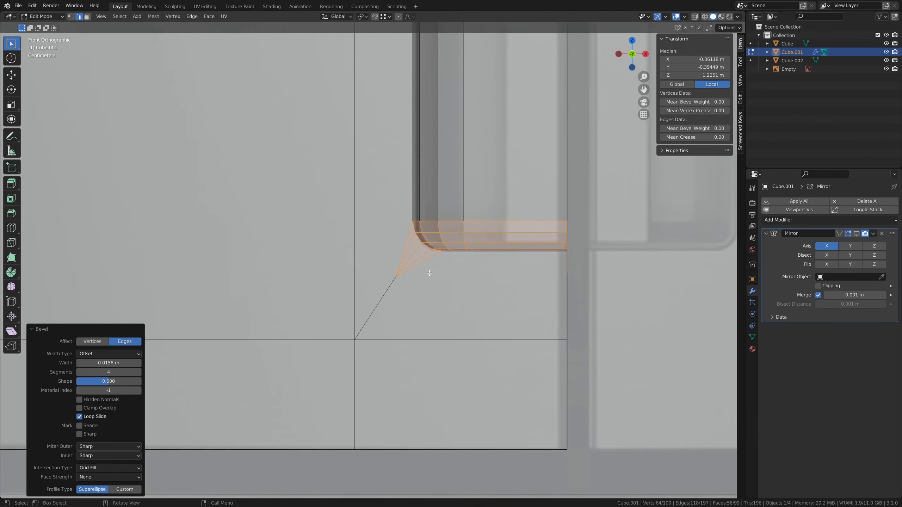
pyautogui.press('1')
pyautogui.click(407, 274)
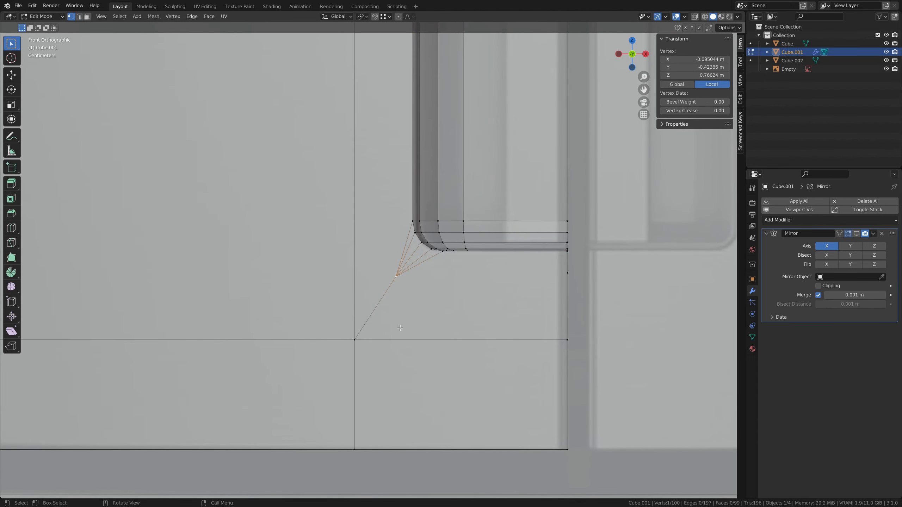
pyautogui.keyDown('shift'); pyautogui.click(359, 339); pyautogui.keyUp('shift')
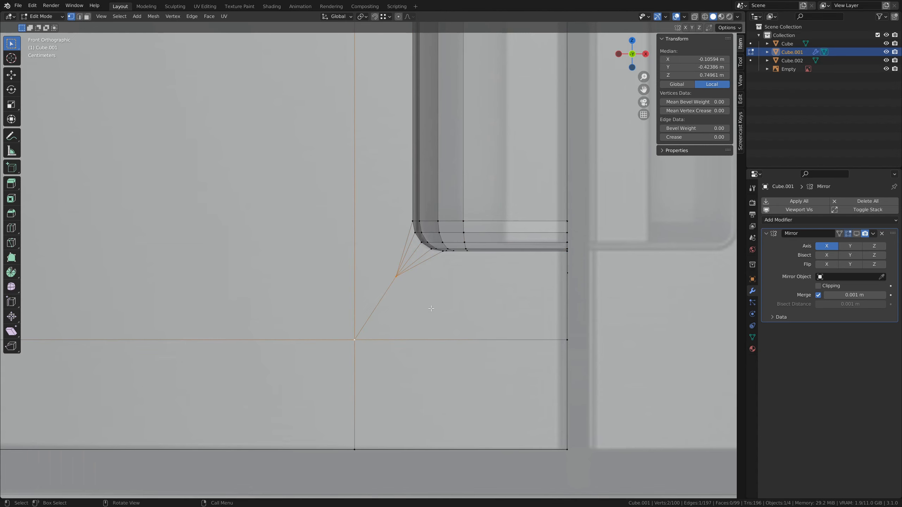
pyautogui.click(396, 276)
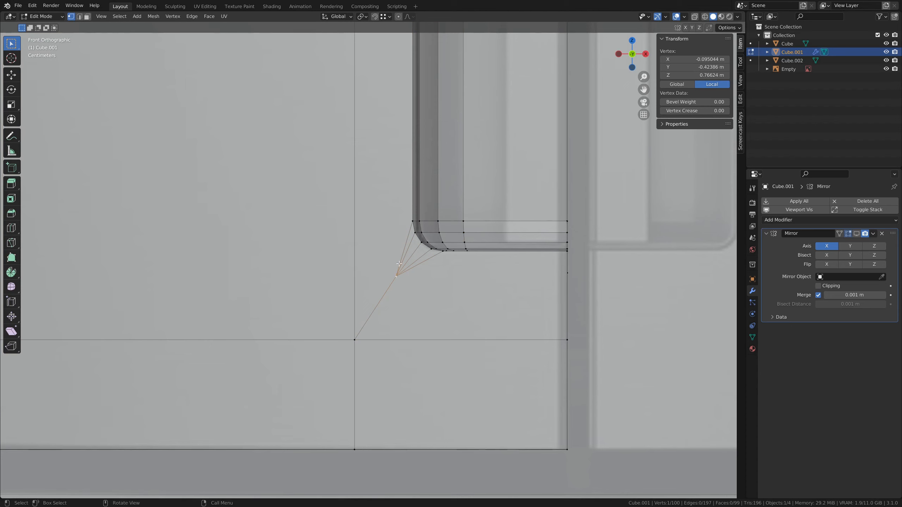
pyautogui.keyDown('shift'); pyautogui.click(353, 339); pyautogui.keyUp('shift')
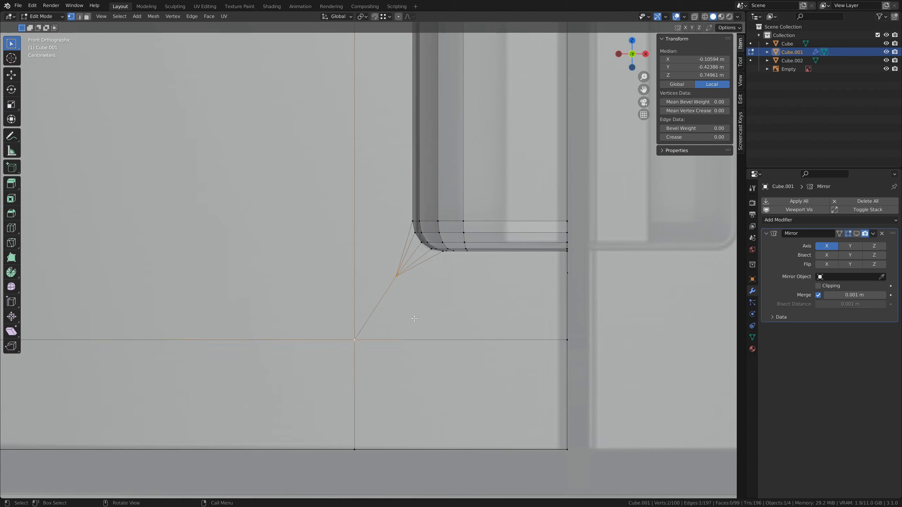
pyautogui.press('m')
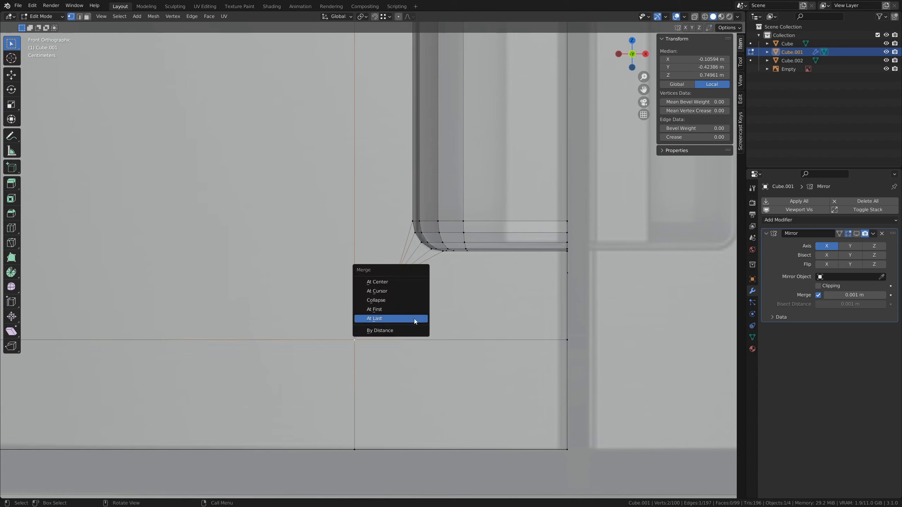
pyautogui.click(414, 319)
# Merge the matching vertex off the recess's upper rounded corner into its outer grid vertex with At Last.
pyautogui.scroll(-4, 405, 110)
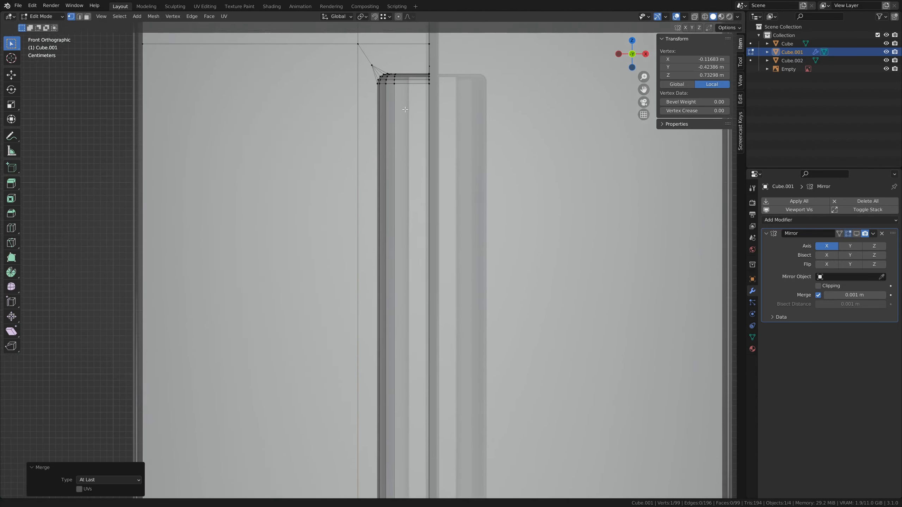
pyautogui.keyDown('shift'); pyautogui.moveTo(405, 109); pyautogui.dragTo(405, 223, button='middle'); pyautogui.keyUp('shift')
pyautogui.scroll(5, 405, 222)
pyautogui.keyDown('shift'); pyautogui.moveTo(374, 56); pyautogui.dragTo(380, 176, button='middle'); pyautogui.keyUp('shift')
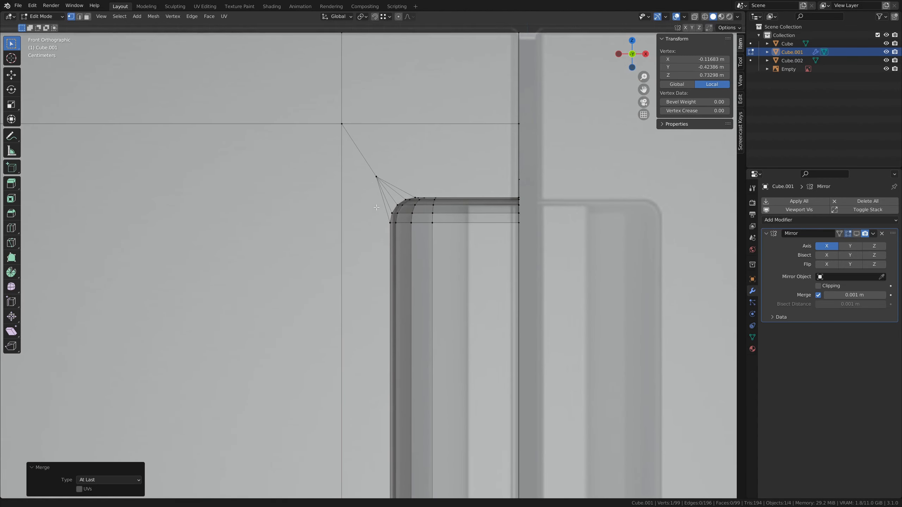
pyautogui.click(377, 177)
pyautogui.keyDown('shift'); pyautogui.click(343, 124); pyautogui.keyUp('shift')
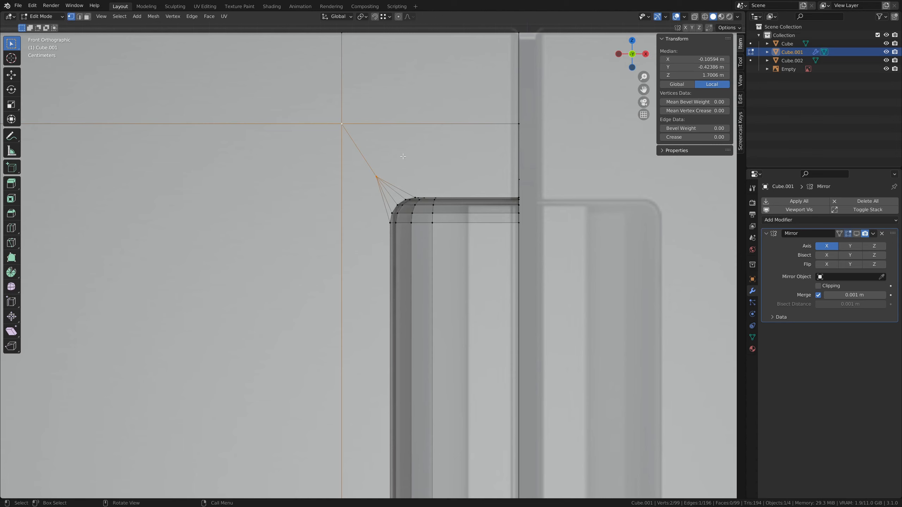
pyautogui.press('m')
pyautogui.click(402, 157)
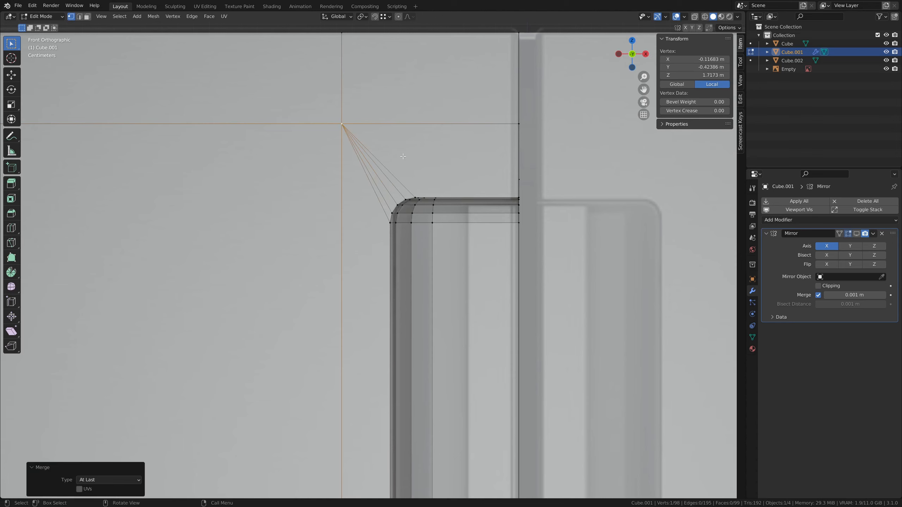
# Dissolve the second and fourth edges of the fan at the recess's upper corner.
pyautogui.press('2')
pyautogui.click(393, 183)
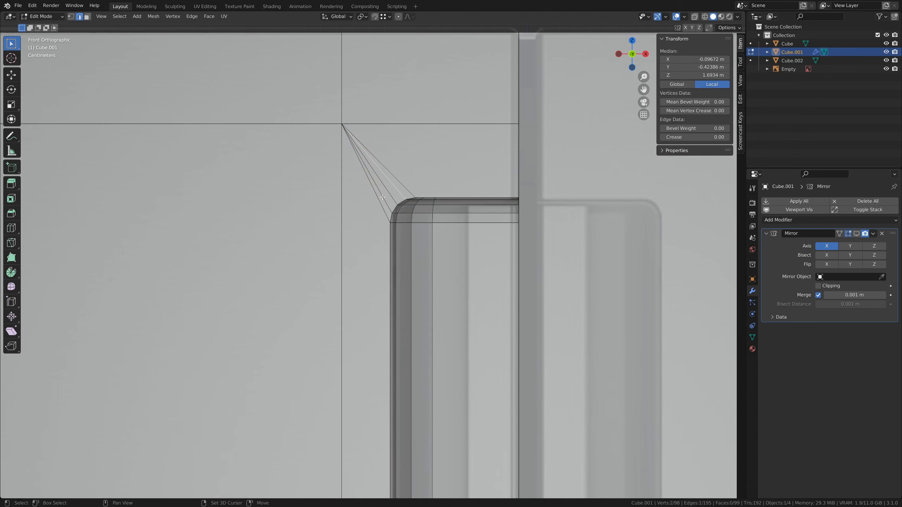
pyautogui.keyDown('shift'); pyautogui.click(389, 192); pyautogui.keyUp('shift')
pyautogui.hotkey('ctrl', 'x')
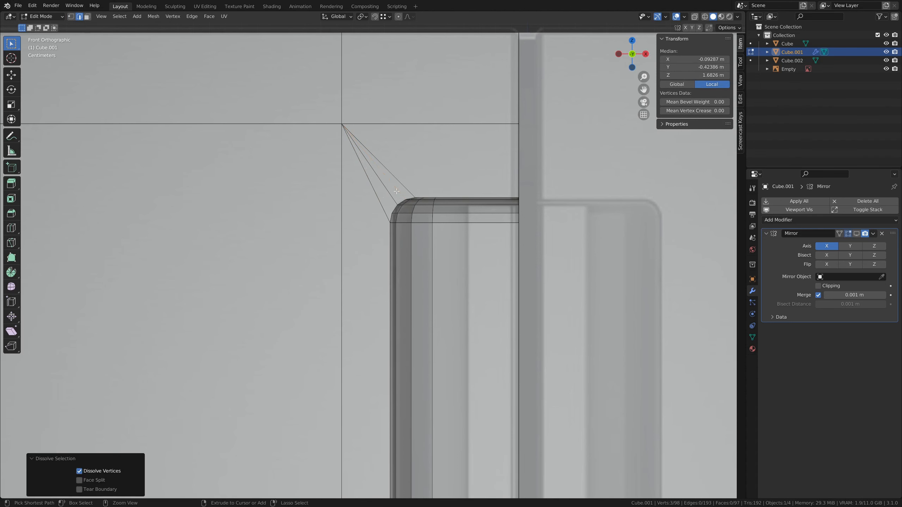
# Dissolve the second and fourth edges of the fan at the recess's lower corner.
pyautogui.scroll(5, 424, 98)
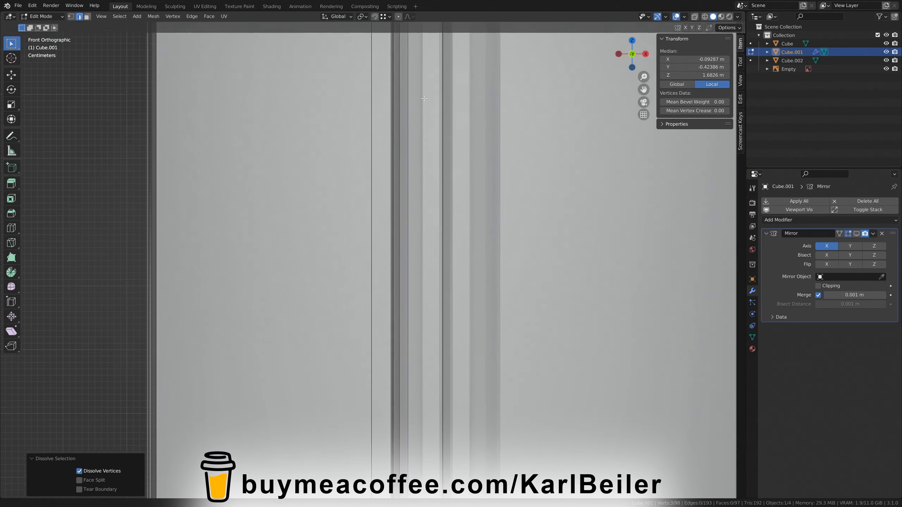
pyautogui.scroll(-6, 424, 98)
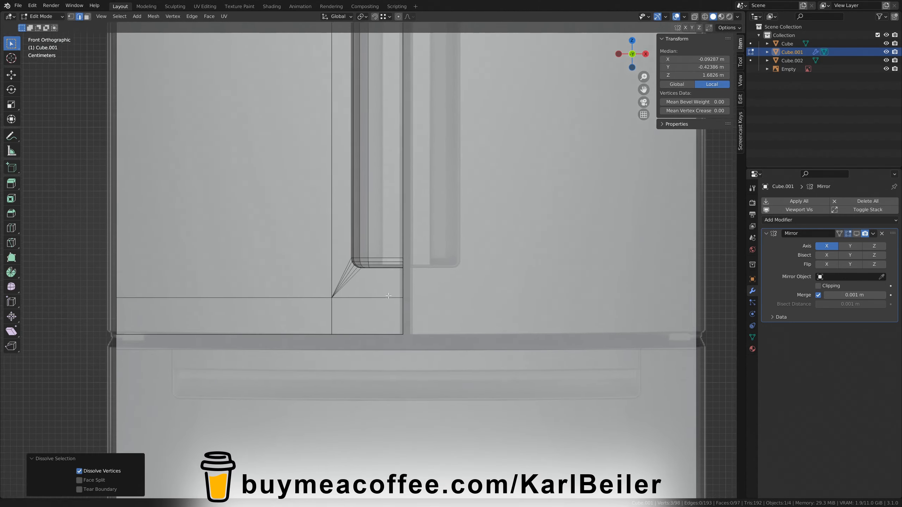
pyautogui.scroll(3, 318, 224)
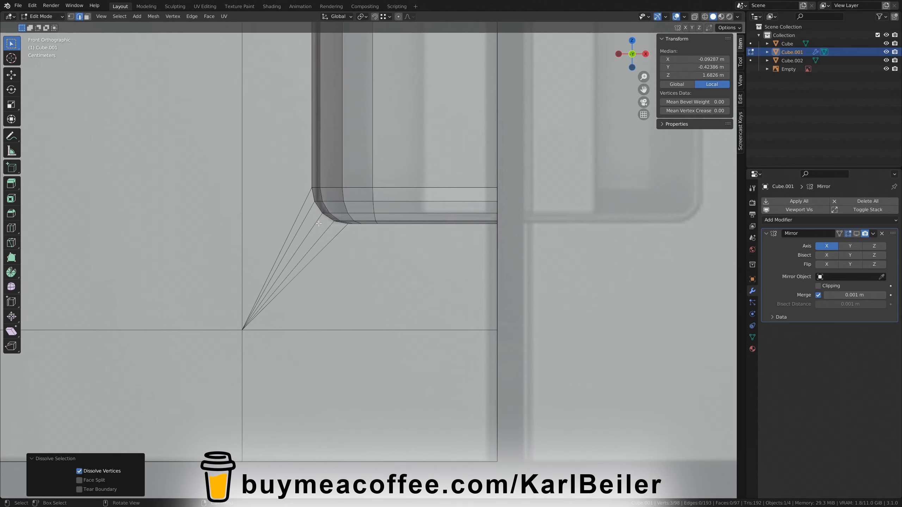
pyautogui.click(303, 224)
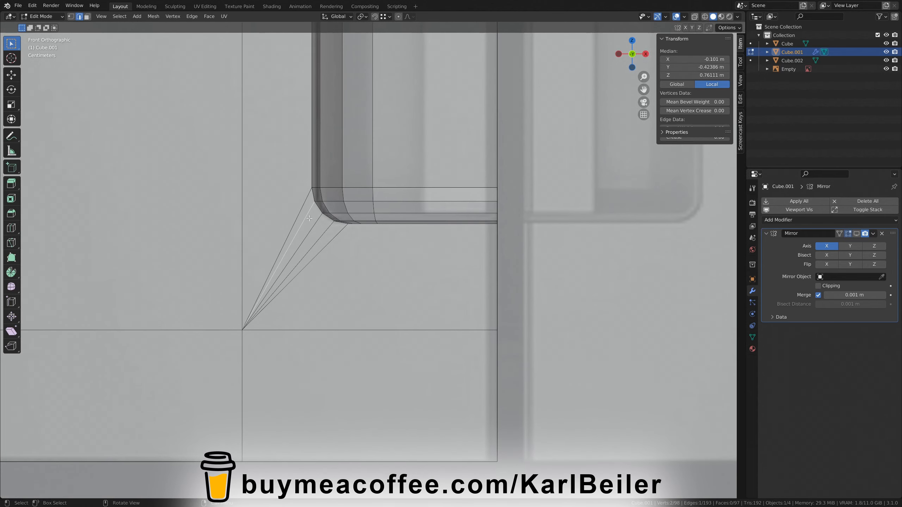
pyautogui.keyDown('shift'); pyautogui.click(318, 237); pyautogui.keyUp('shift')
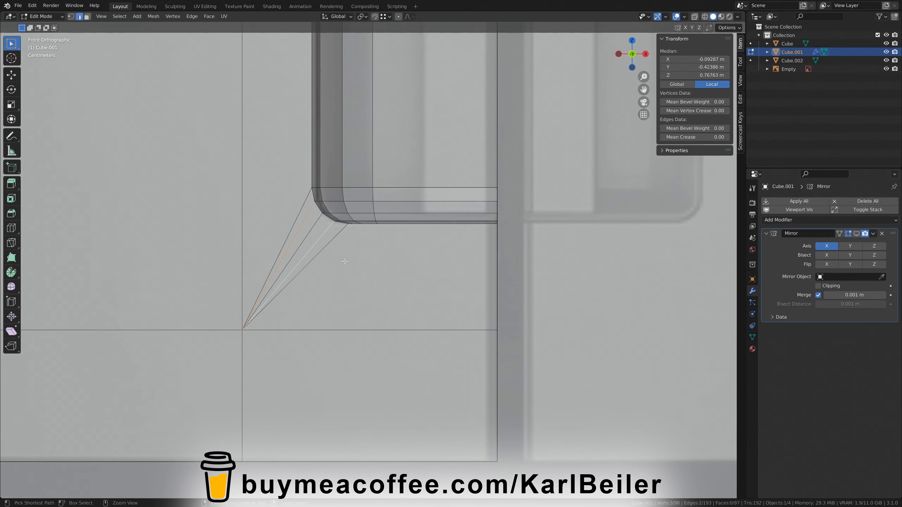
pyautogui.hotkey('ctrl', 'x')
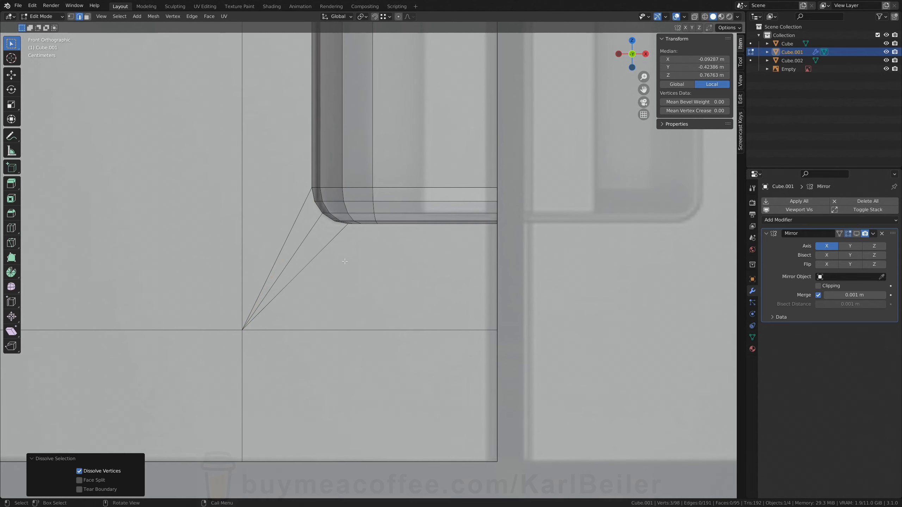
# Examine the finished door recess and the drawer's handle area against the front reference image.
pyautogui.scroll(-3, 329, 230)
pyautogui.keyDown('shift'); pyautogui.moveTo(359, 182); pyautogui.dragTo(360, 371, button='middle'); pyautogui.keyUp('shift')
pyautogui.scroll(-4, 359, 372)
pyautogui.keyDown('shift'); pyautogui.moveTo(521, 42); pyautogui.dragTo(507, 121, button='middle'); pyautogui.keyUp('shift')
pyautogui.scroll(-6, 489, 149)
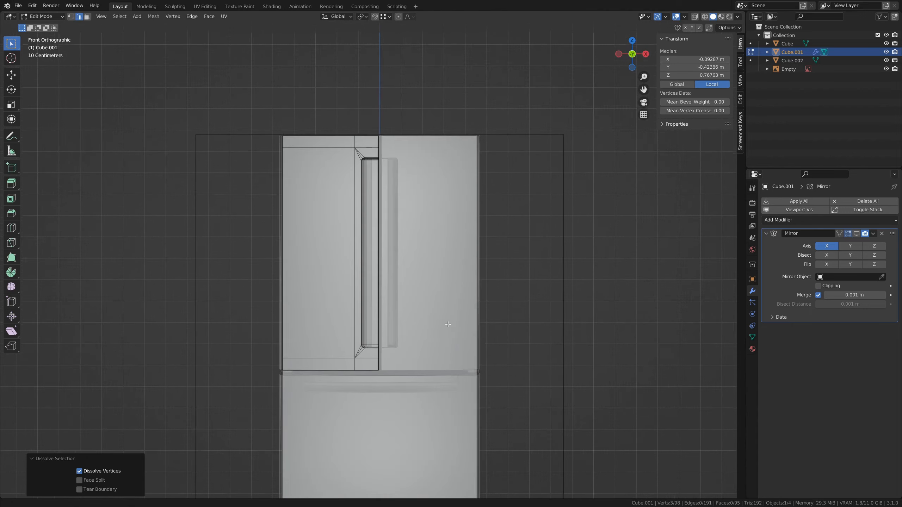
pyautogui.keyDown('shift'); pyautogui.moveTo(415, 426); pyautogui.dragTo(411, 328, button='middle'); pyautogui.keyUp('shift')
pyautogui.scroll(5, 412, 330)
pyautogui.keyDown('shift'); pyautogui.moveTo(399, 369); pyautogui.dragTo(403, 278, button='middle'); pyautogui.keyUp('shift')
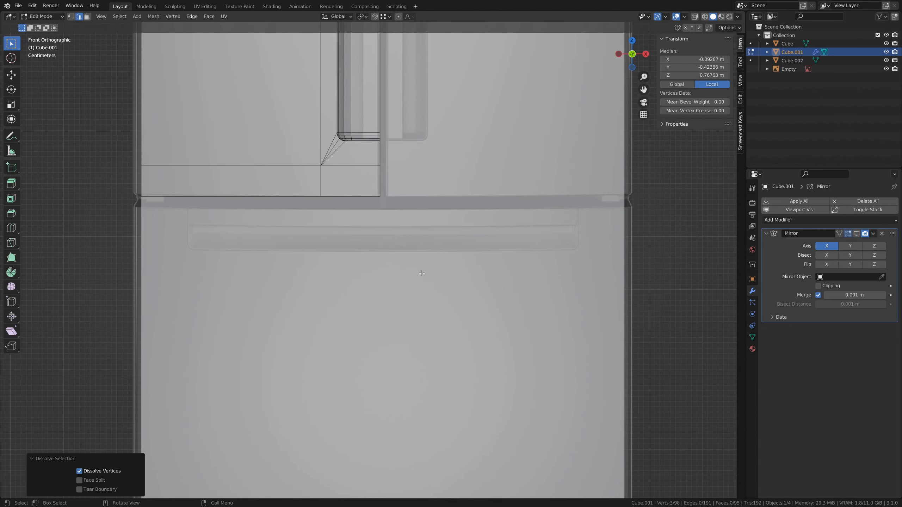
pyautogui.scroll(-2, 432, 320)
pyautogui.keyDown('shift'); pyautogui.moveTo(434, 334); pyautogui.dragTo(429, 311, button='middle'); pyautogui.keyUp('shift')
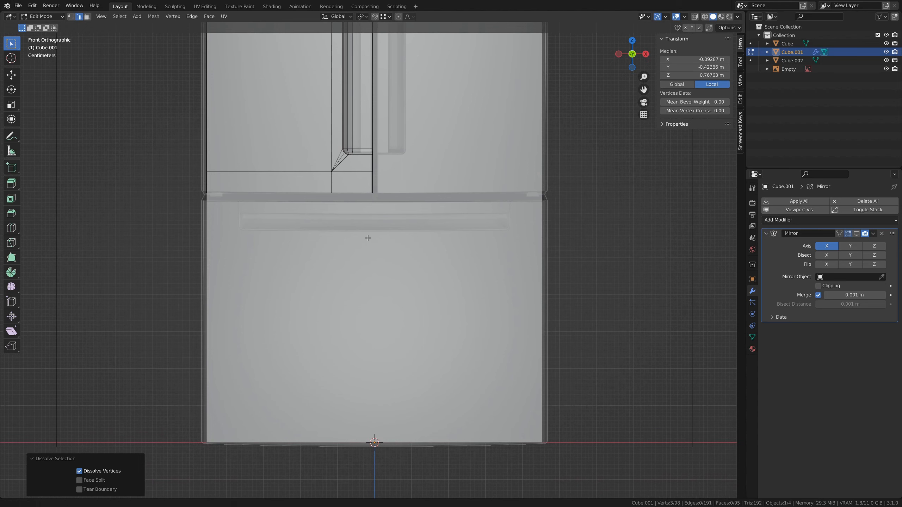
pyautogui.keyDown('shift'); pyautogui.moveTo(369, 234); pyautogui.dragTo(372, 292, button='middle'); pyautogui.keyUp('shift')
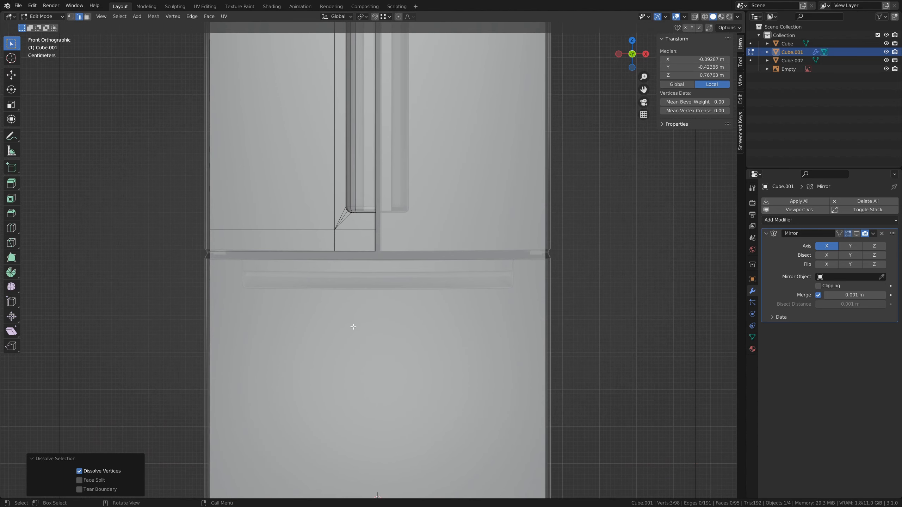
# Switch editing to the drawer, cut a centred vertical loop and bevel it 0.416 m with 1 segment to frame the handle's width.
pyautogui.hotkey('alt', 'q')
pyautogui.hotkey('ctrl', 'r')
pyautogui.click(402, 343)
pyautogui.rightClick(402, 343)
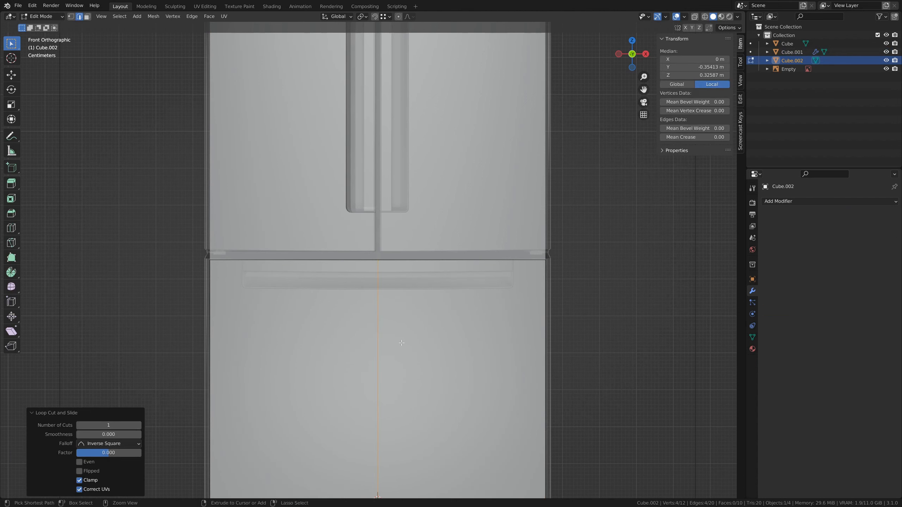
pyautogui.hotkey('ctrl', 'b')
pyautogui.click(572, 352)
# Add a horizontal loop cut around the drawer, slid up to just below the handle in the reference.
pyautogui.hotkey('ctrl', 'r')
pyautogui.click(546, 380)
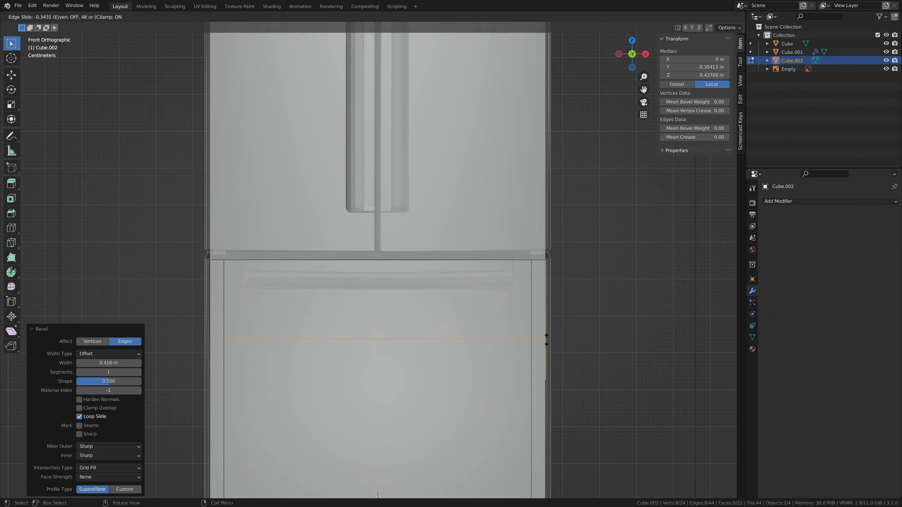
pyautogui.click(556, 303)
# Add two evenly spaced loop cuts through the drawer's thickness and dissolve the one nearer the front.
pyautogui.moveTo(556, 302); pyautogui.dragTo(459, 310, button='middle')
pyautogui.hotkey('ctrl', 'r')
pyautogui.scroll(1, 434, 302)
pyautogui.click(435, 303)
pyautogui.rightClick(435, 302)
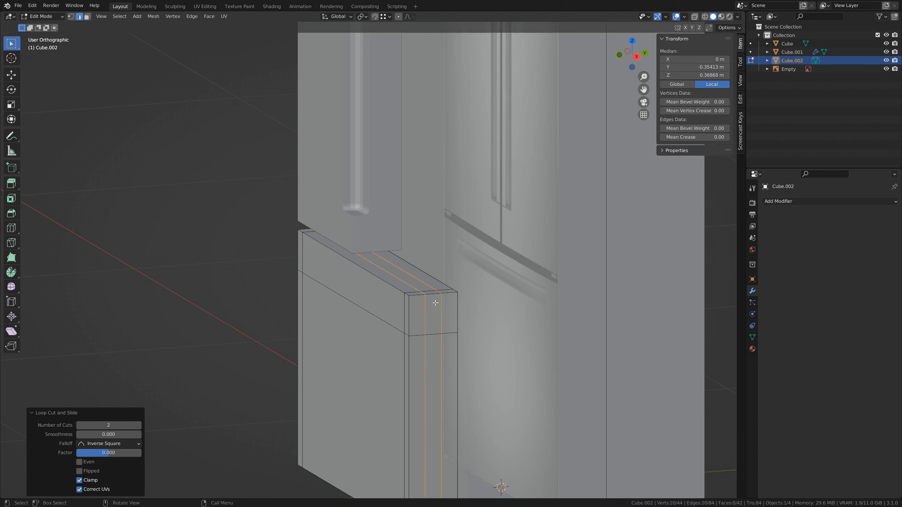
pyautogui.hotkey('ctrl', 'x')
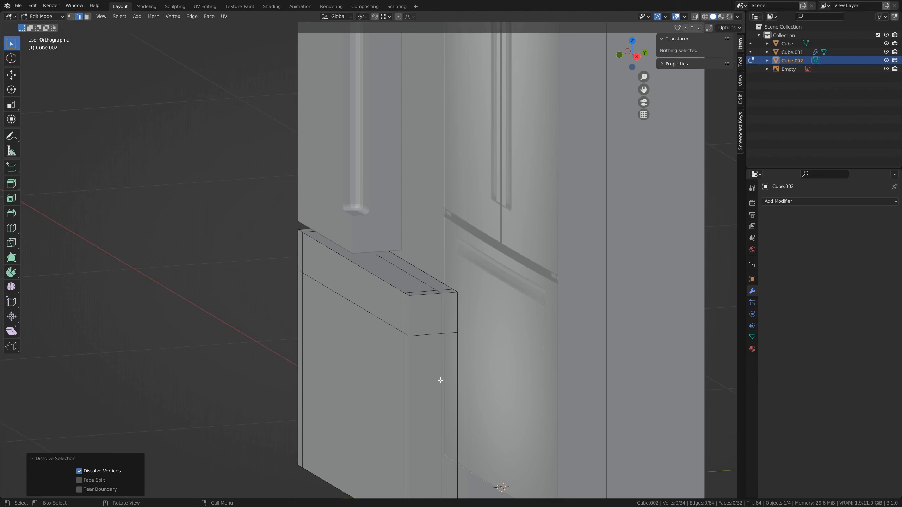
# Select the central top face and upper front face of the drawer and inset them together 0.03472 m.
pyautogui.press('3')
pyautogui.click(404, 283)
pyautogui.keyDown('shift'); pyautogui.click(379, 302); pyautogui.keyUp('shift')
pyautogui.hotkey('alt', 'q')
pyautogui.click(403, 300)
pyautogui.press('i')
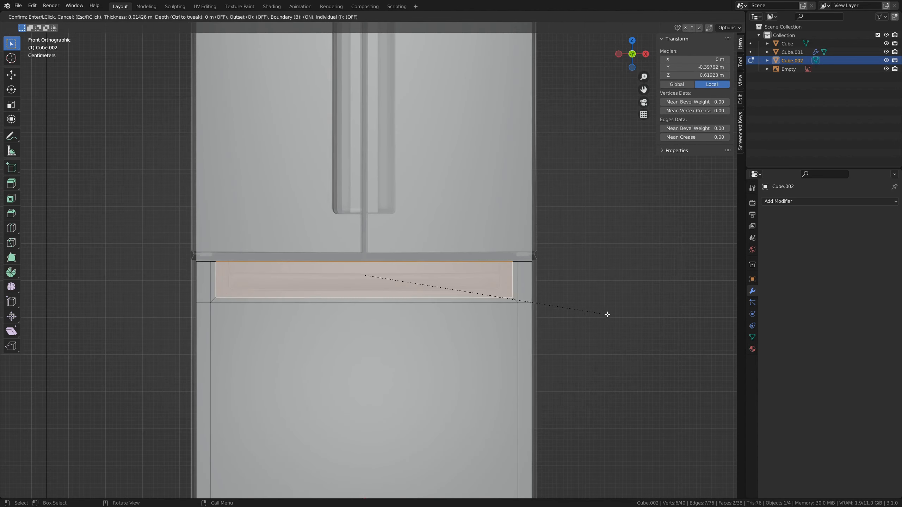
pyautogui.click(600, 312)
# Scale the inset faces to about 0.963 along X to match the reference handle's width.
pyautogui.scroll(5, 600, 312)
pyautogui.press('s')
pyautogui.press('x')
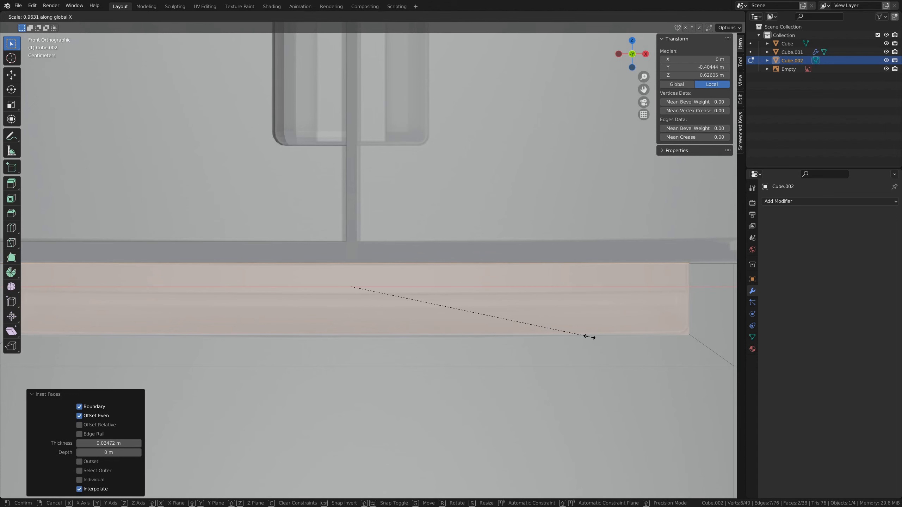
pyautogui.click(589, 337)
# Enable snapping and move the inset's rear edge on the drawer top forward along Y.
pyautogui.moveTo(547, 265); pyautogui.dragTo(472, 277, button='middle')
pyautogui.press('2')
pyautogui.click(461, 338)
pyautogui.click(375, 17)
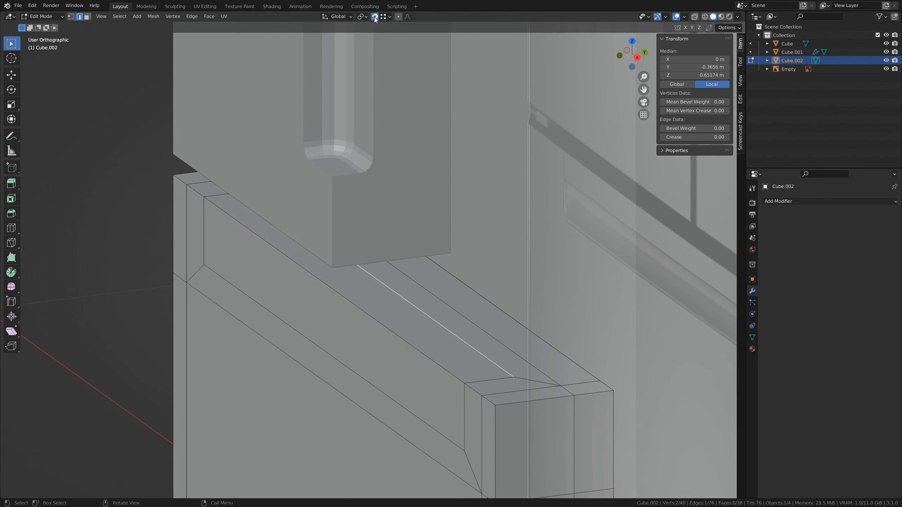
pyautogui.press('g')
pyautogui.press('y')
pyautogui.click(424, 329)
# Delete the inset's front top edge to open up the drawer's handle recess.
pyautogui.moveTo(415, 349); pyautogui.dragTo(427, 347, button='middle')
pyautogui.click(427, 341)
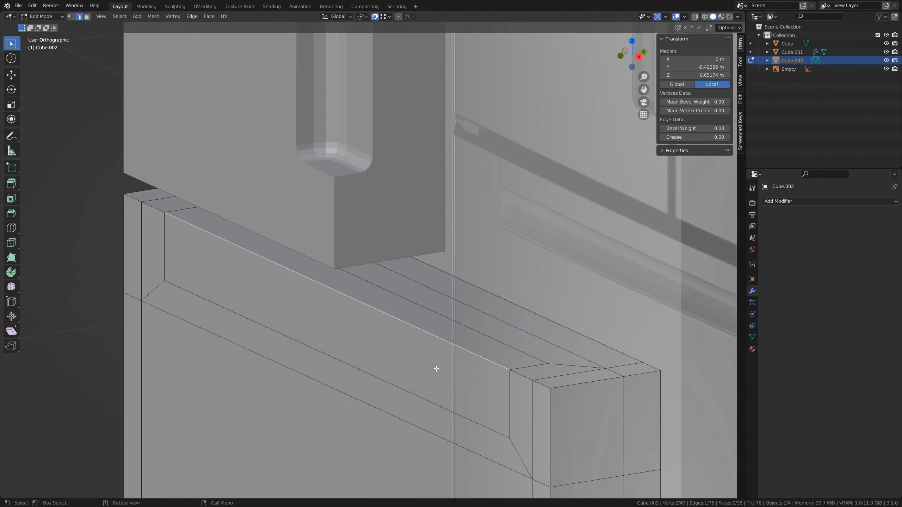
pyautogui.press('x')
pyautogui.press('e')
# Extrude the opening's lower front edge back along Y to the depth of the rear top edge, forming the recess floor.
pyautogui.click(254, 324)
pyautogui.moveTo(273, 359)
pyautogui.mouseDown(button='middle')
pyautogui.moveTo(273, 344)
pyautogui.moveTo(274, 367)
pyautogui.mouseUp(button='middle')
pyautogui.press('e')
pyautogui.press('y')
pyautogui.click(185, 289)
# Fill the drawer recess's two end walls and its back wall with faces between their upper and lower edges.
pyautogui.click(170, 356)
pyautogui.keyDown('shift'); pyautogui.click(168, 291); pyautogui.keyUp('shift')
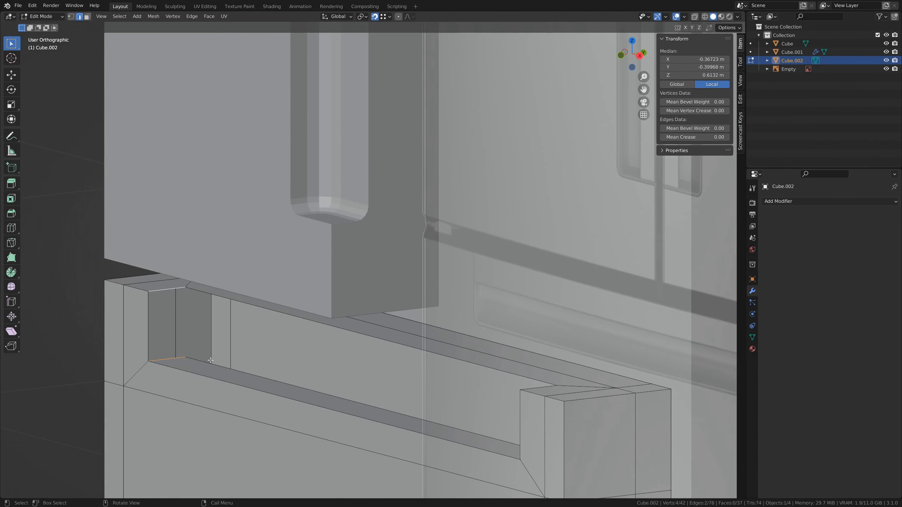
pyautogui.press('f')
pyautogui.click(358, 333)
pyautogui.keyDown('shift'); pyautogui.click(373, 405); pyautogui.keyUp('shift')
pyautogui.press('f')
pyautogui.moveTo(376, 405); pyautogui.dragTo(470, 414, button='middle')
pyautogui.click(628, 313)
pyautogui.keyDown('shift'); pyautogui.click(628, 253); pyautogui.keyUp('shift')
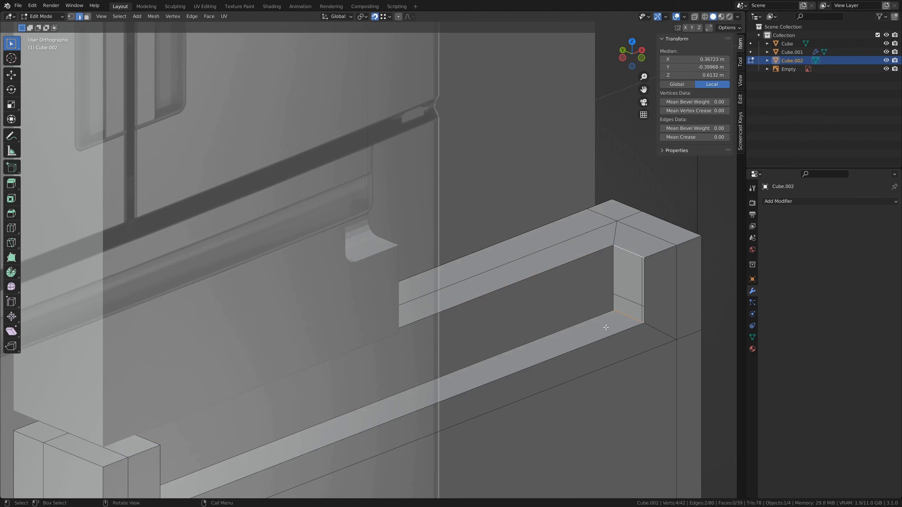
pyautogui.press('f')
# Select all of the drawer's vertices and merge them by distance with a 0.0001 m threshold.
pyautogui.press('1')
pyautogui.press('a')
pyautogui.press('F3')
pyautogui.write('MERGE')
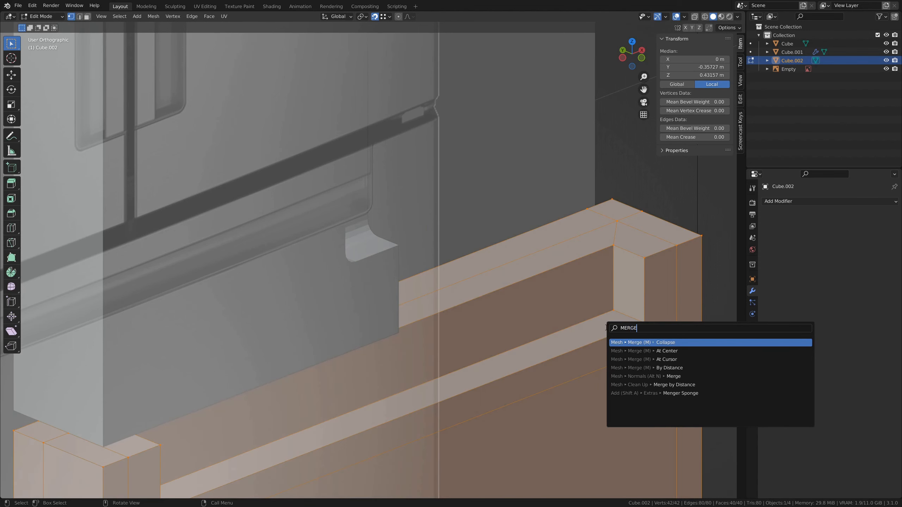
pyautogui.click(629, 385)
pyautogui.moveTo(355, 359); pyautogui.dragTo(249, 357, button='middle')
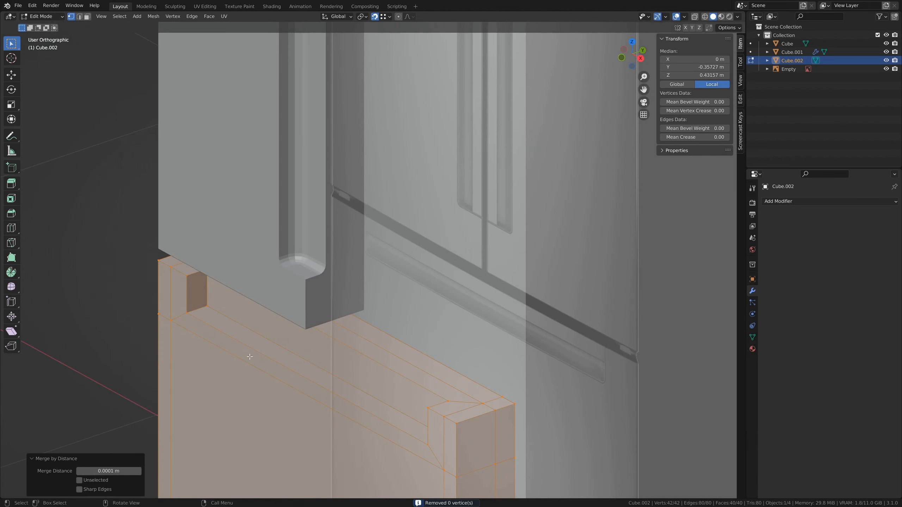
# Bevel the lower rear edge of the drawer's handle recess with 2 segments, about 0.021 m wide.
pyautogui.hotkey('alt', 'a')
pyautogui.press('2')
pyautogui.click(309, 365)
pyautogui.hotkey('ctrl', 'b')
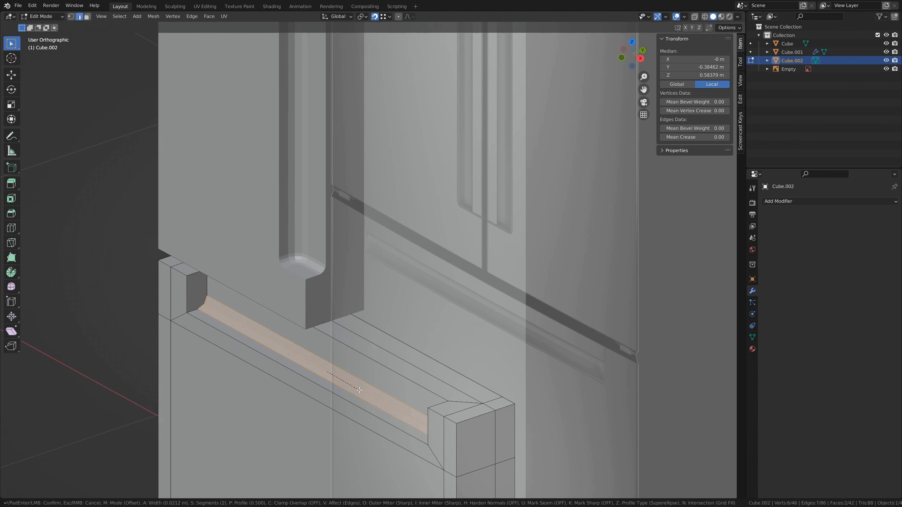
pyautogui.click(362, 390)
# Bevel the edge loops at both ends of the drawer's handle recess with 4 segments, about 0.021 m wide.
pyautogui.keyDown('alt'); pyautogui.click(204, 304); pyautogui.keyUp('alt')
pyautogui.moveTo(210, 302); pyautogui.dragTo(417, 270, button='middle')
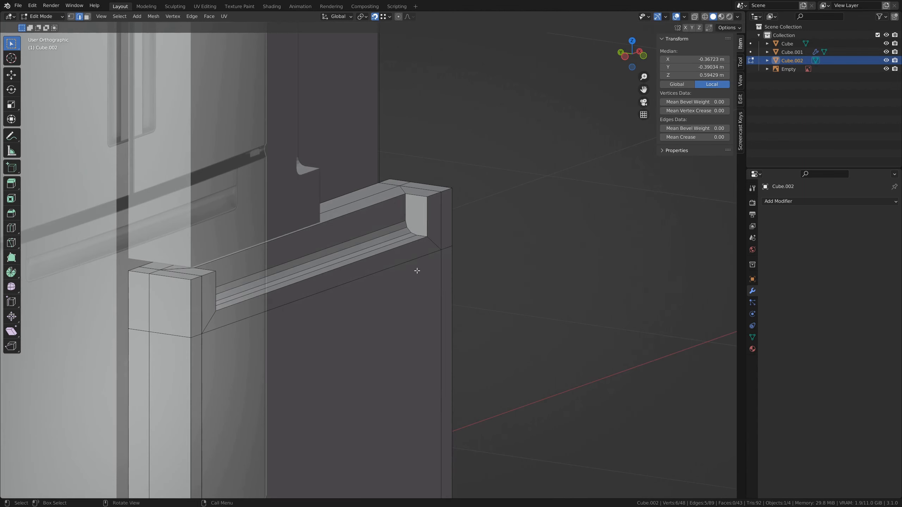
pyautogui.keyDown('alt'); pyautogui.keyDown('shift'); pyautogui.click(409, 232); pyautogui.keyUp('shift'); pyautogui.keyUp('alt')
pyautogui.press('`')
pyautogui.click(383, 332)
pyautogui.scroll(1, 263, 313)
pyautogui.keyDown('shift'); pyautogui.moveTo(241, 330); pyautogui.dragTo(330, 368, button='middle'); pyautogui.keyUp('shift')
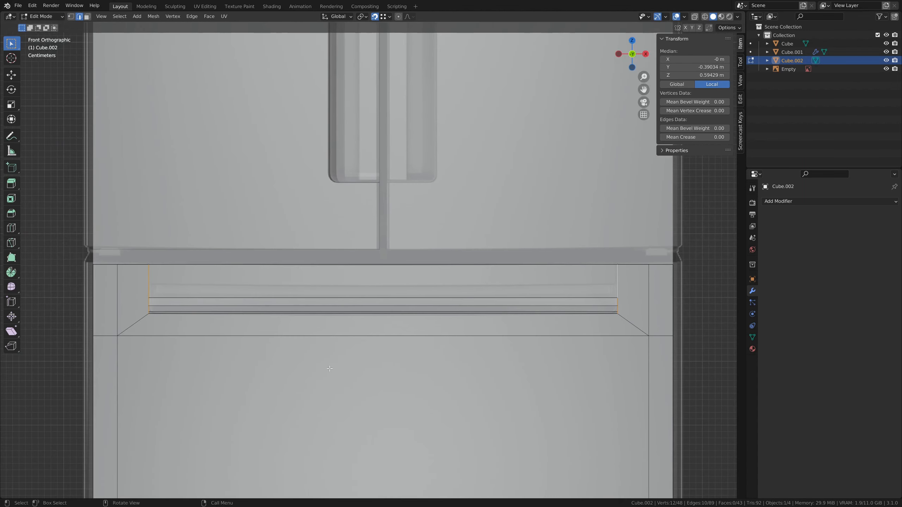
pyautogui.hotkey('ctrl', 'b')
pyautogui.scroll(1, 326, 380)
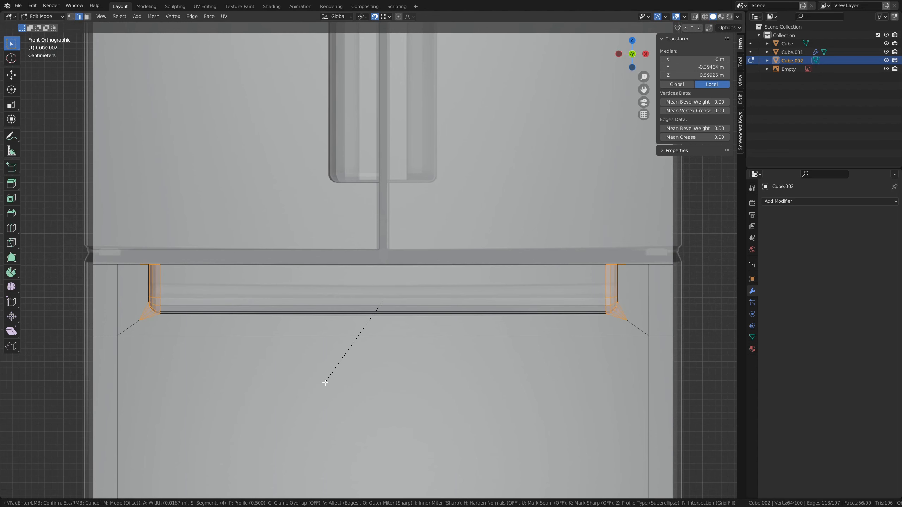
pyautogui.click(324, 383)
# Merge the recess's lower-left bevel tip into the adjoining front-face corner vertex and dissolve the two surplus edges beside it.
pyautogui.scroll(2, 275, 350)
pyautogui.keyDown('shift'); pyautogui.moveTo(258, 350); pyautogui.dragTo(501, 312, button='middle'); pyautogui.keyUp('shift')
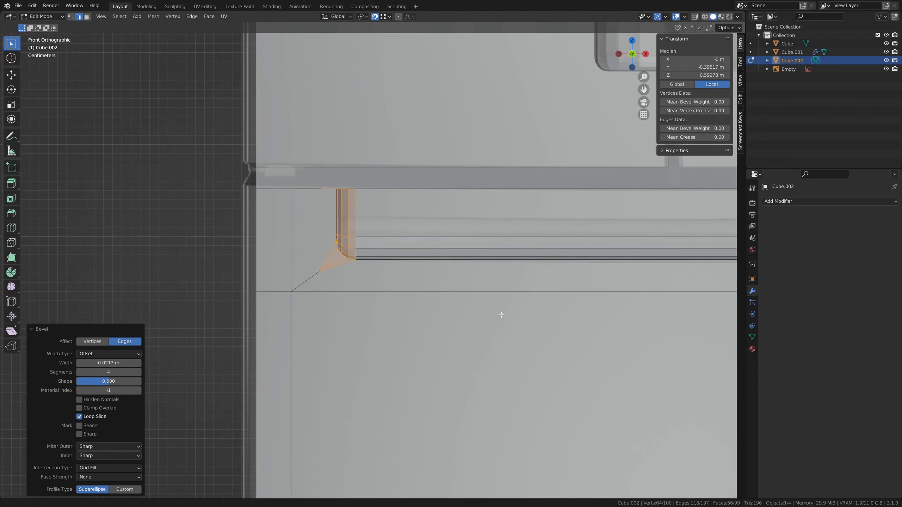
pyautogui.press('1')
pyautogui.click(319, 271)
pyautogui.keyDown('shift'); pyautogui.click(292, 292); pyautogui.keyUp('shift')
pyautogui.press('m')
pyautogui.press('l')
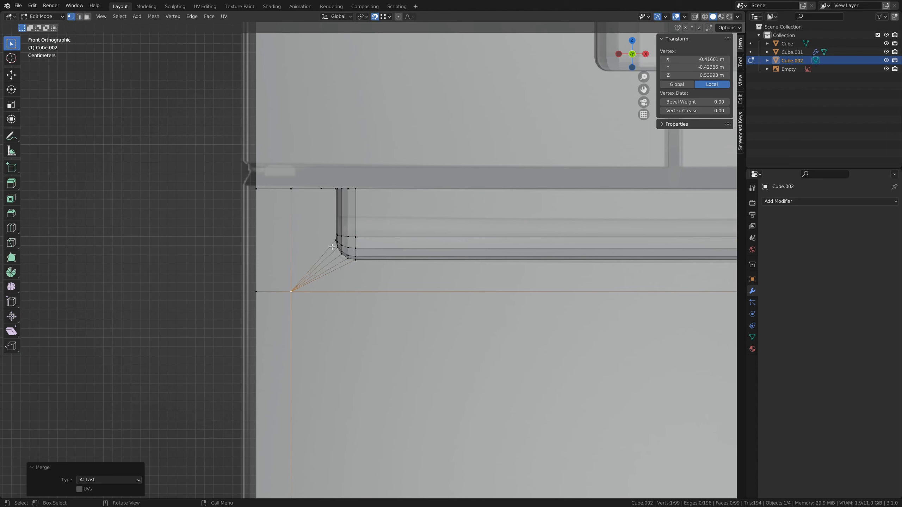
pyautogui.press('2')
pyautogui.click(321, 263)
pyautogui.keyDown('shift'); pyautogui.click(330, 268); pyautogui.keyUp('shift')
pyautogui.hotkey('ctrl', 'x')
# Dissolve the two surplus edges at the recess's lower-right corner and merge the bevel tip into the adjoining front-face corner vertex.
pyautogui.keyDown('shift'); pyautogui.moveTo(371, 268); pyautogui.dragTo(2, 277, button='middle'); pyautogui.keyUp('shift')
pyautogui.click(382, 267)
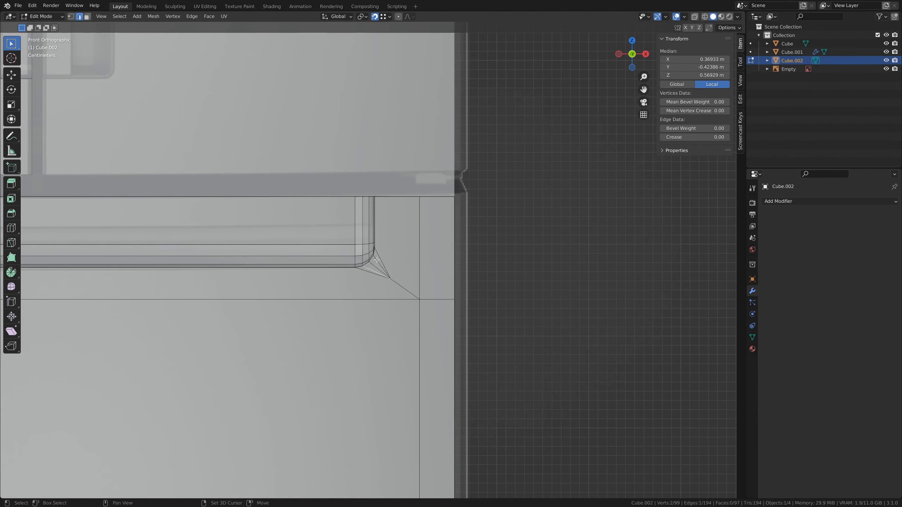
pyautogui.keyDown('shift'); pyautogui.click(377, 272); pyautogui.keyUp('shift')
pyautogui.hotkey('ctrl', 'x')
pyautogui.press('1')
pyautogui.click(391, 279)
pyautogui.keyDown('shift'); pyautogui.click(426, 297); pyautogui.keyUp('shift')
pyautogui.press('m')
pyautogui.press('l')
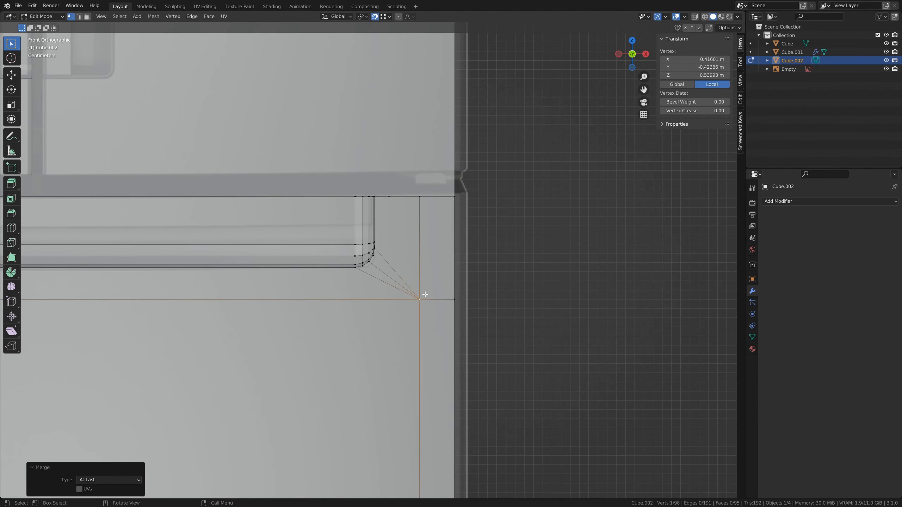
# Finish editing the drawer and open the upper-left door's mesh for face editing.
pyautogui.press('Tab')
pyautogui.scroll(-6, 425, 295)
pyautogui.keyDown('shift'); pyautogui.moveTo(426, 295); pyautogui.dragTo(421, 351, button='middle'); pyautogui.keyUp('shift')
pyautogui.click(265, 261)
pyautogui.scroll(-2, 265, 261)
pyautogui.keyDown('shift'); pyautogui.moveTo(380, 273); pyautogui.dragTo(473, 300, button='middle'); pyautogui.keyUp('shift')
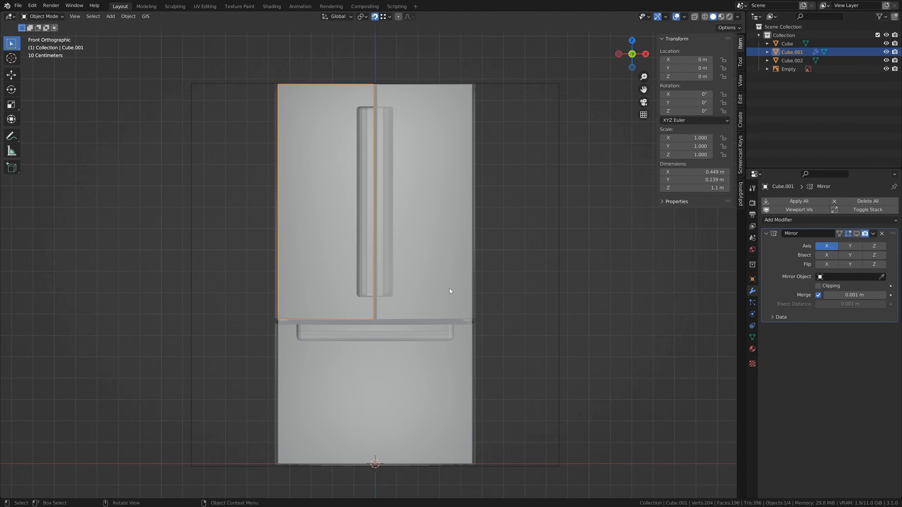
pyautogui.keyDown('shift'); pyautogui.moveTo(419, 195); pyautogui.dragTo(425, 258, button='middle'); pyautogui.keyUp('shift')
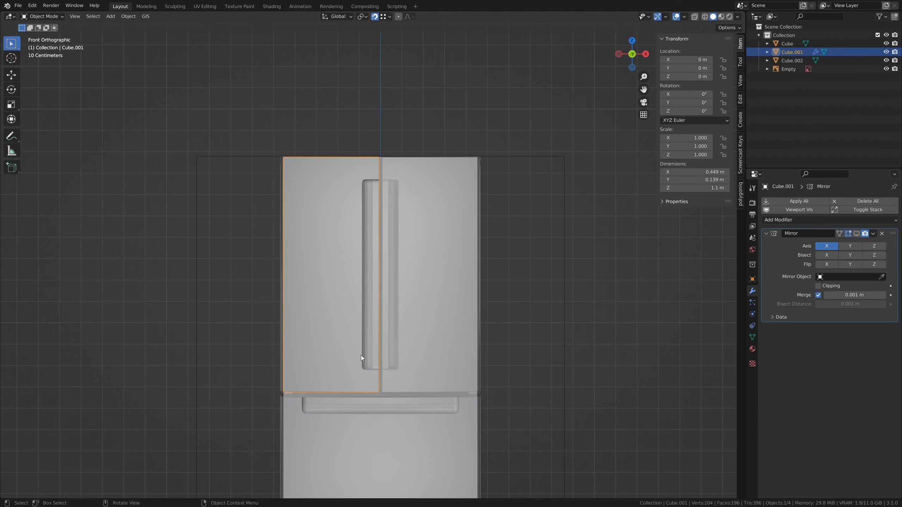
pyautogui.scroll(3, 373, 216)
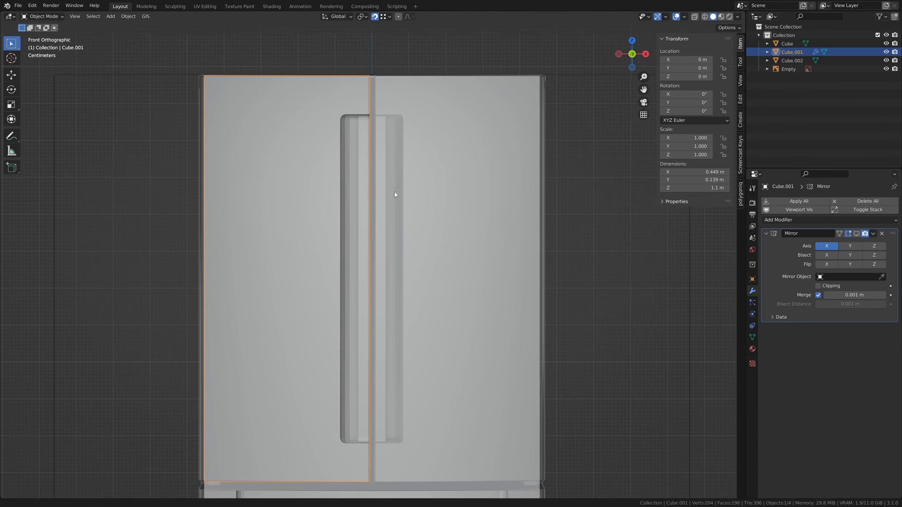
pyautogui.moveTo(394, 195); pyautogui.dragTo(405, 181, button='middle')
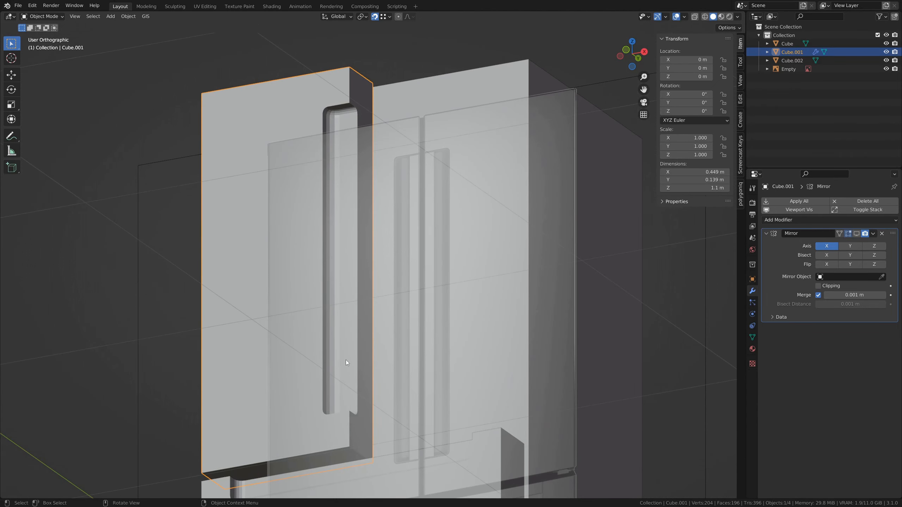
pyautogui.press('Tab')
pyautogui.press('3')
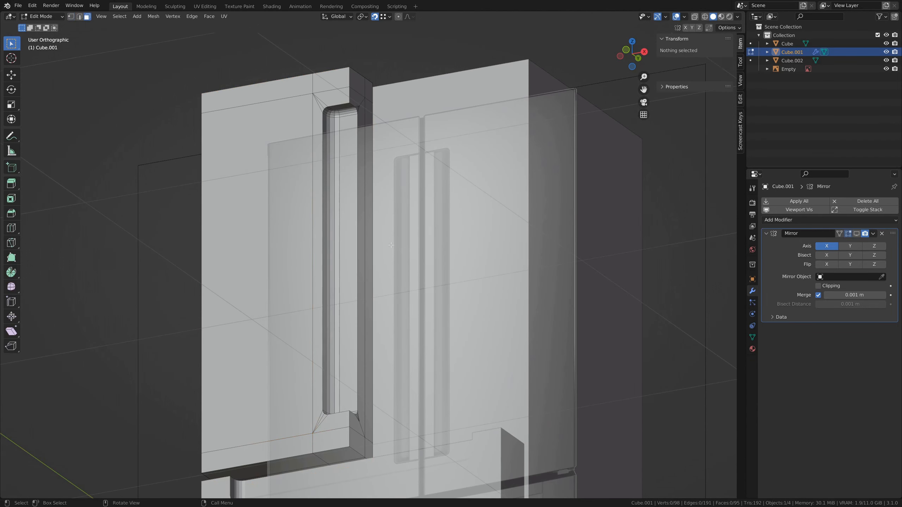
# Duplicate all faces lining the door's handle recess in place, including both rounded ends, and separate them into their own object.
pyautogui.click(333, 184)
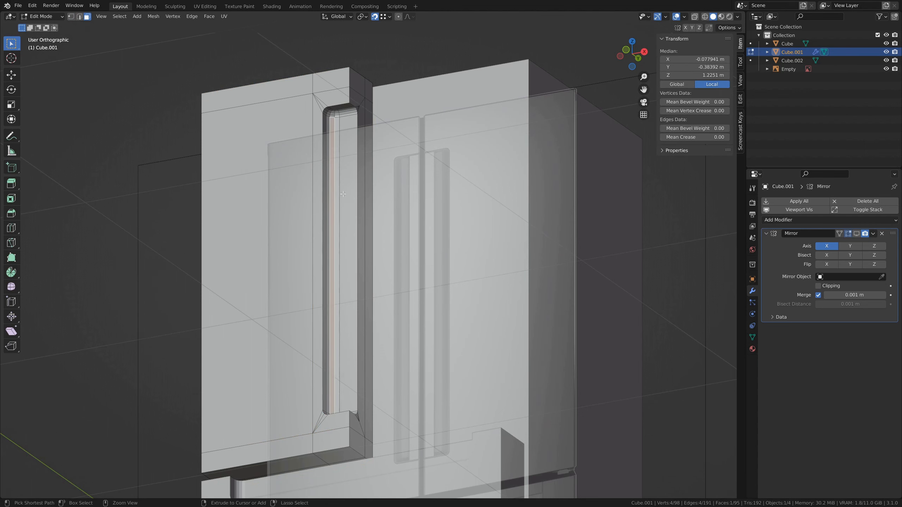
pyautogui.press('ctrl+KP_Add')
pyautogui.press('ctrl+KP_Add')
pyautogui.scroll(3, 350, 145)
pyautogui.keyDown('shift'); pyautogui.moveTo(350, 145); pyautogui.dragTo(366, 347, button='middle'); pyautogui.keyUp('shift')
pyautogui.moveTo(366, 347); pyautogui.dragTo(359, 318, button='middle')
pyautogui.scroll(2, 334, 314)
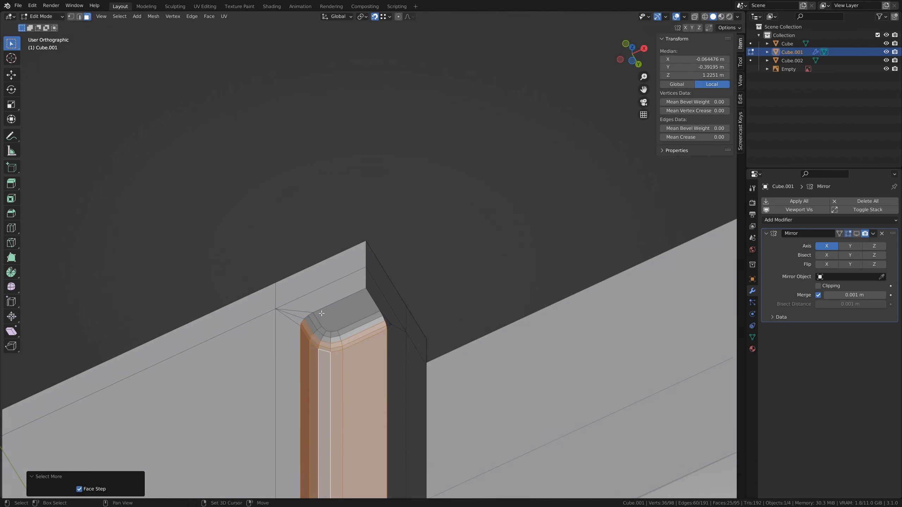
pyautogui.keyDown('shift'); pyautogui.moveTo(322, 312); pyautogui.dragTo(356, 329); pyautogui.keyUp('shift')
pyautogui.scroll(-7, 379, 318)
pyautogui.scroll(6, 396, 355)
pyautogui.moveTo(378, 318); pyautogui.dragTo(372, 150, button='middle')
pyautogui.keyDown('shift'); pyautogui.moveTo(256, 329); pyautogui.dragTo(277, 336); pyautogui.keyUp('shift')
pyautogui.scroll(-3, 277, 337)
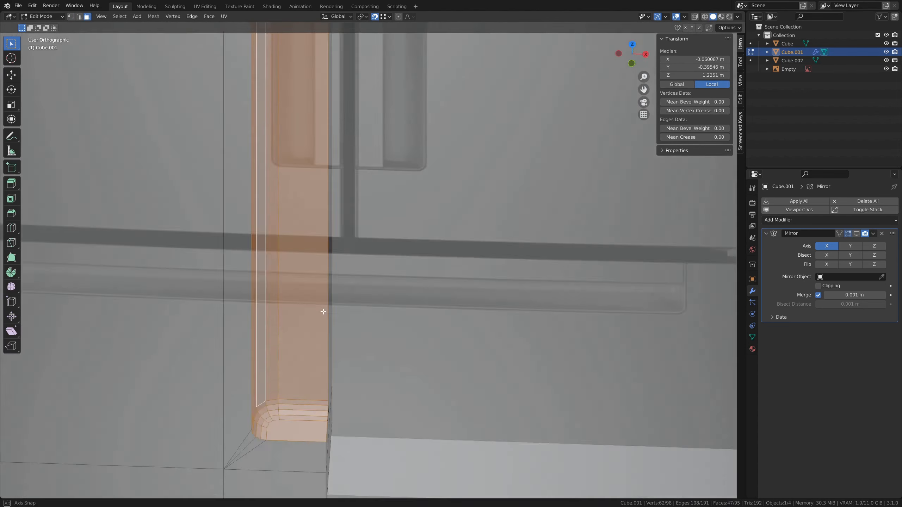
pyautogui.moveTo(277, 337); pyautogui.dragTo(295, 275, button='middle')
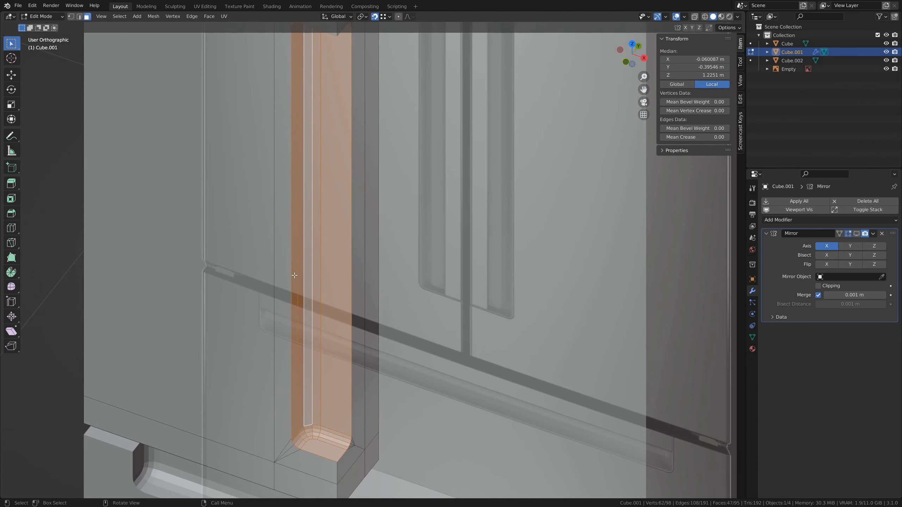
pyautogui.hotkey('shift', 'd')
pyautogui.rightClick(294, 276)
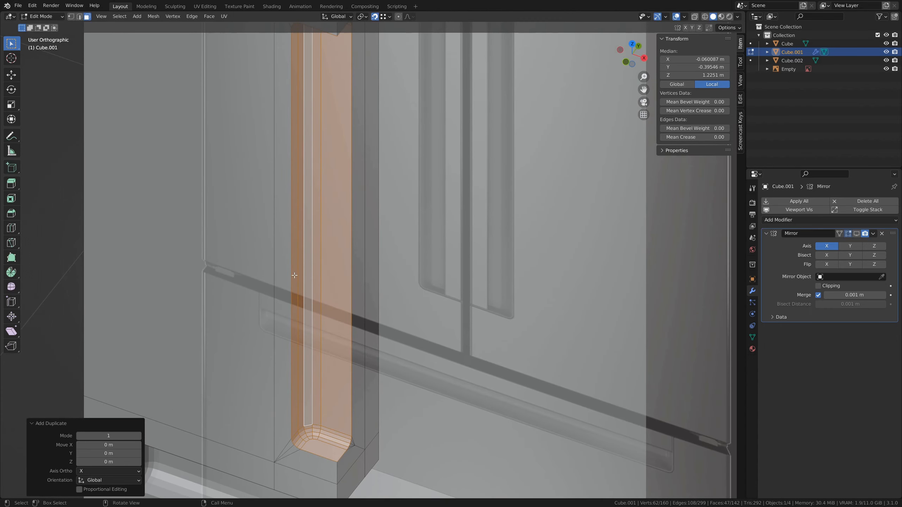
pyautogui.press('g')
pyautogui.rightClick(304, 276)
pyautogui.scroll(-3, 323, 322)
pyautogui.moveTo(323, 322); pyautogui.dragTo(313, 331, button='middle')
pyautogui.press('p')
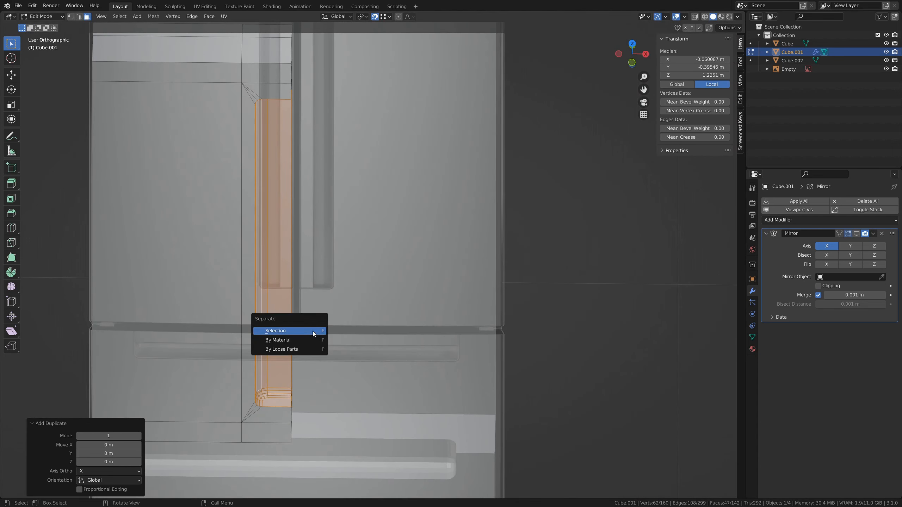
pyautogui.click(312, 332)
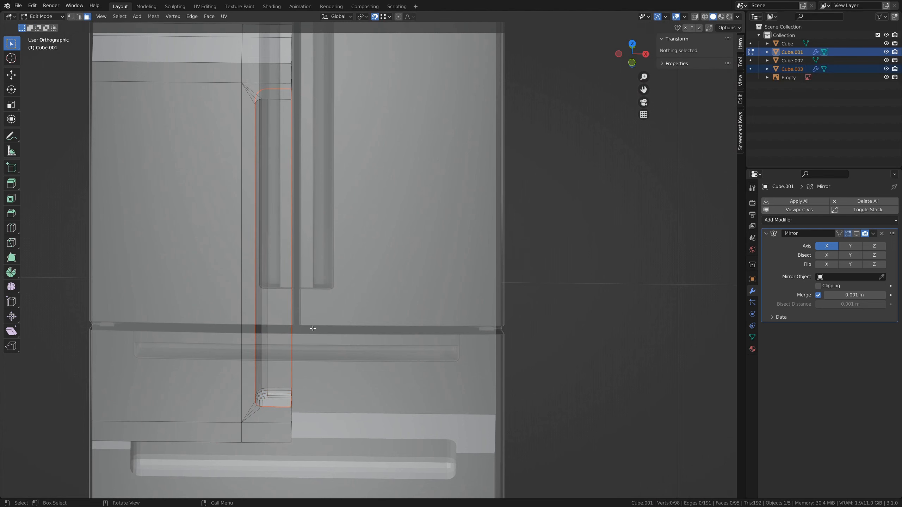
# Add a Solidify modifier to the separated door handle liner with a thickness of -0.006 m.
pyautogui.press('Tab')
pyautogui.click(275, 365)
pyautogui.moveTo(342, 344); pyautogui.dragTo(334, 267, button='middle')
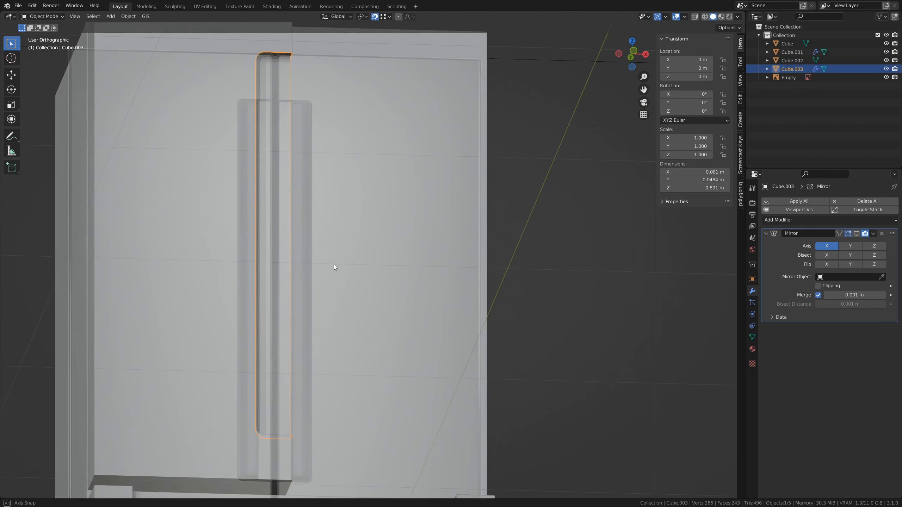
pyautogui.moveTo(299, 128); pyautogui.dragTo(269, 215, button='middle')
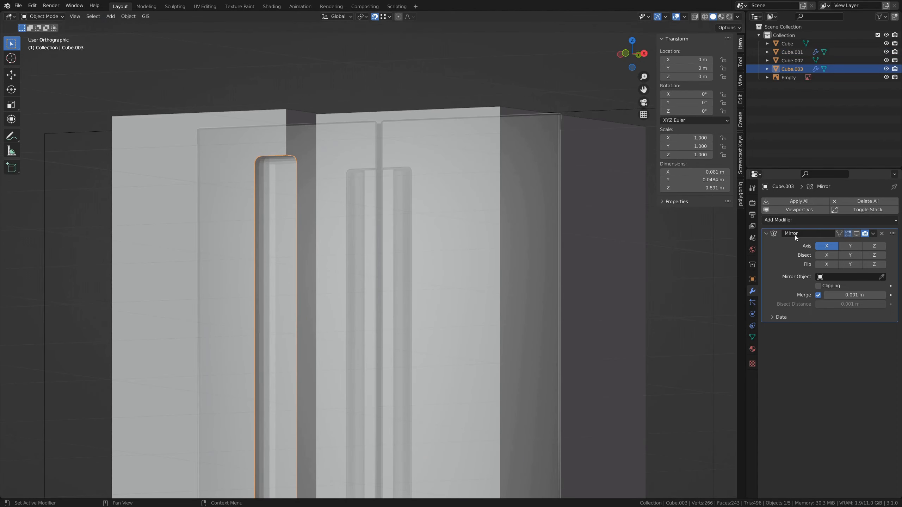
pyautogui.click(794, 218)
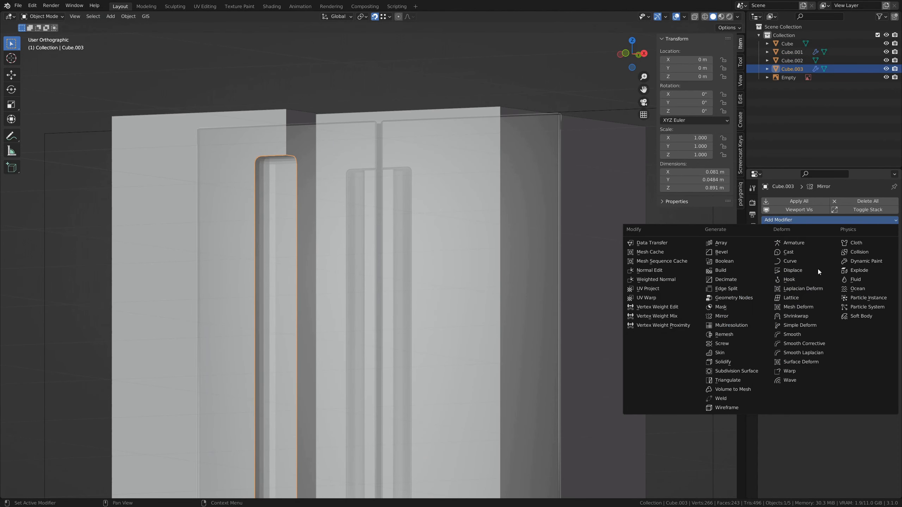
pyautogui.click(719, 361)
pyautogui.scroll(8, 326, 239)
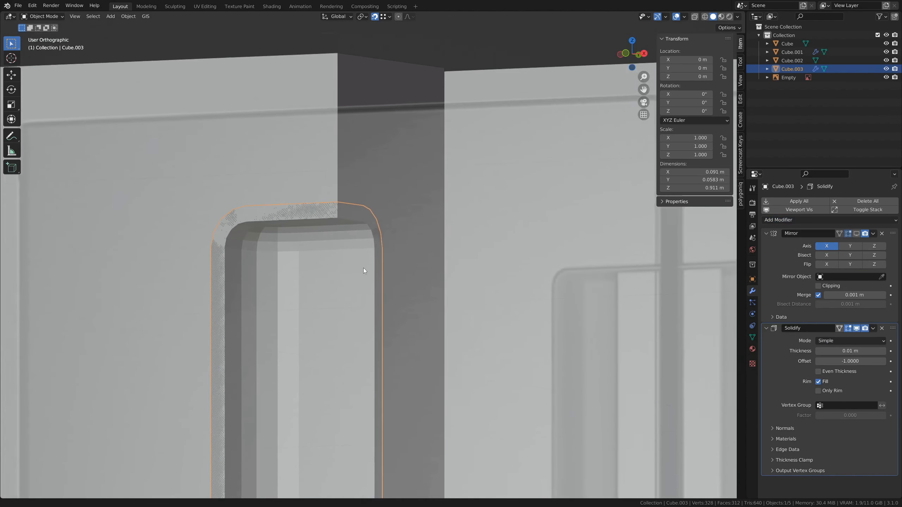
pyautogui.scroll(-3, 374, 265)
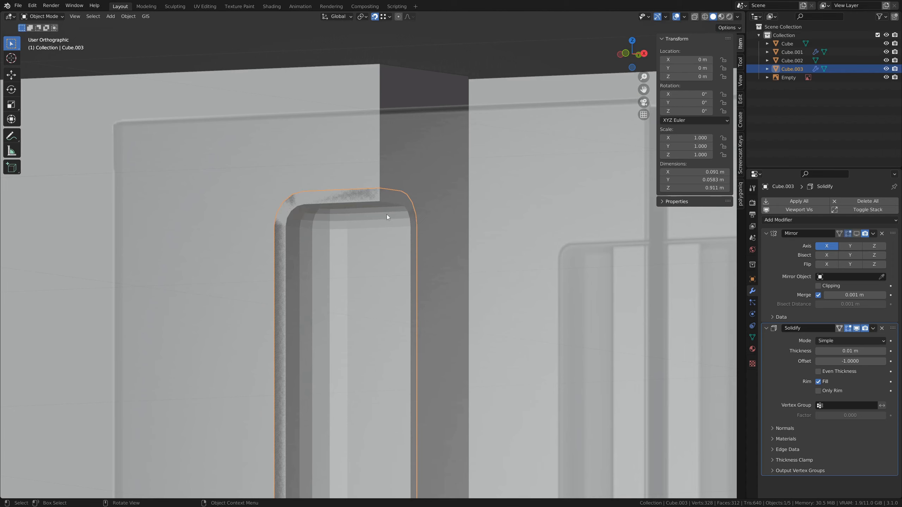
pyautogui.moveTo(859, 352); pyautogui.dragTo(832, 352)
pyautogui.scroll(-4, 537, 270)
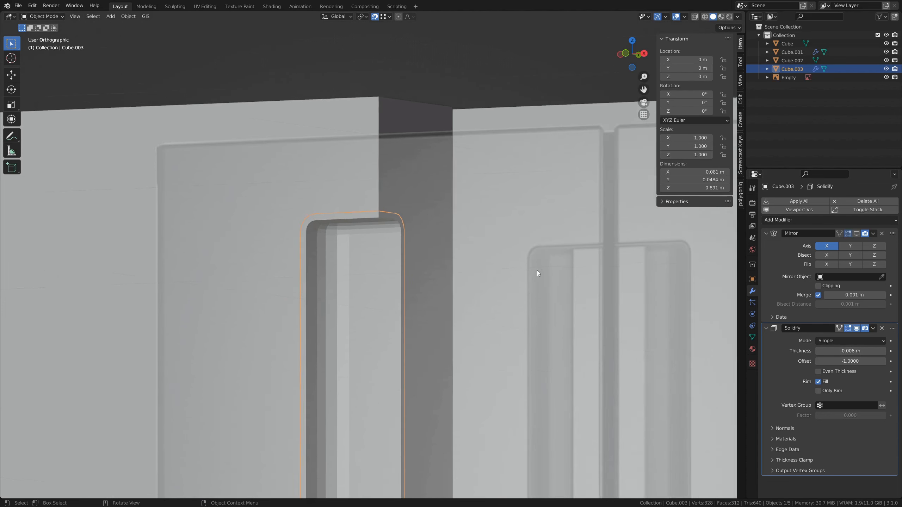
# Duplicate all faces lining the drawer's handle recess in place and separate them into their own object.
pyautogui.scroll(-4, 471, 178)
pyautogui.moveTo(452, 192); pyautogui.dragTo(356, 276, button='middle')
pyautogui.click(321, 296)
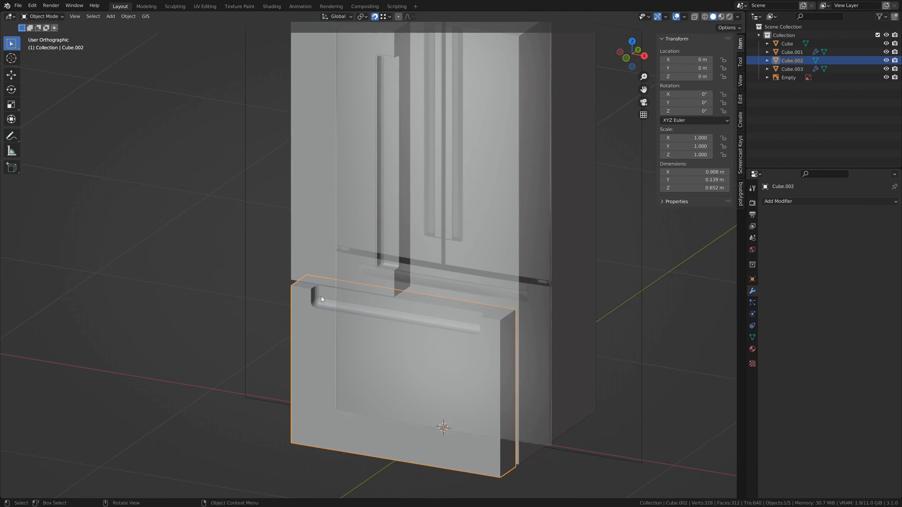
pyautogui.press('Tab')
pyautogui.scroll(5, 265, 347)
pyautogui.click(278, 344)
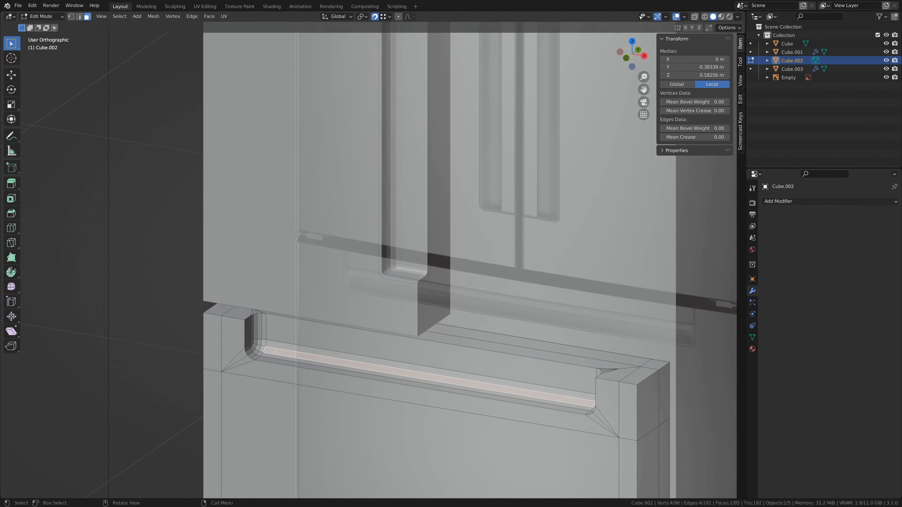
pyautogui.press('ctrl+KP_Add')
pyautogui.moveTo(248, 335); pyautogui.dragTo(257, 351)
pyautogui.moveTo(258, 350); pyautogui.dragTo(433, 353, button='middle')
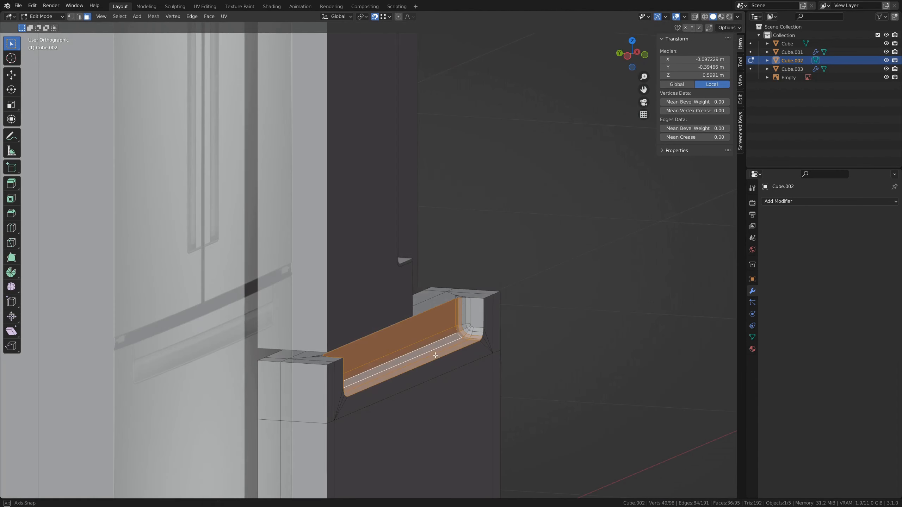
pyautogui.keyDown('shift'); pyautogui.moveTo(462, 316); pyautogui.dragTo(479, 333); pyautogui.keyUp('shift')
pyautogui.hotkey('shift', 'd')
pyautogui.rightClick(548, 364)
pyautogui.press('p')
pyautogui.click(549, 362)
pyautogui.press('Tab')
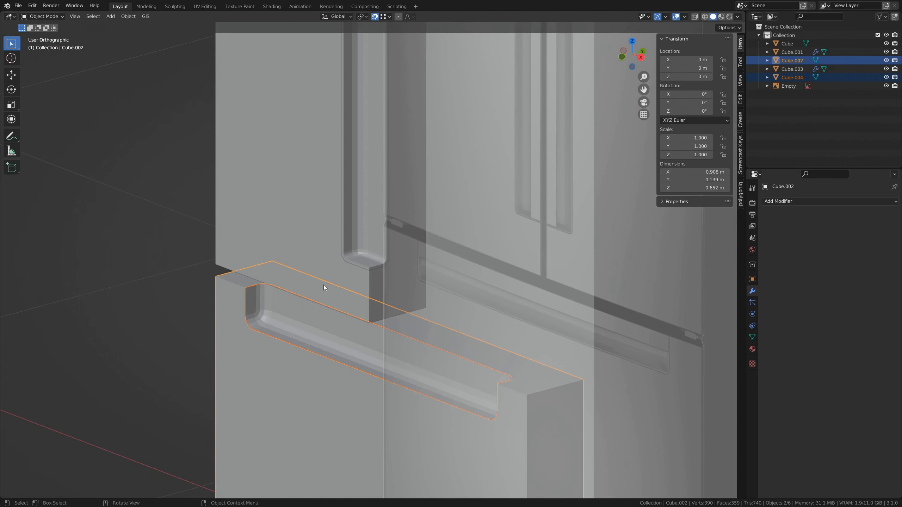
# Copy the modifiers from the door handle liner to the separated drawer handle liner.
pyautogui.click(264, 304)
pyautogui.keyDown('shift'); pyautogui.moveTo(309, 273); pyautogui.dragTo(307, 318, button='middle'); pyautogui.keyUp('shift')
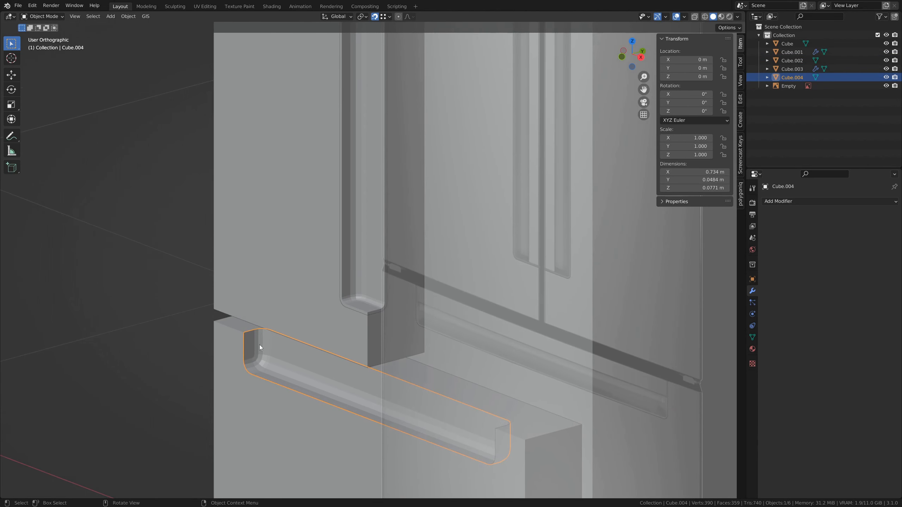
pyautogui.moveTo(270, 349); pyautogui.dragTo(331, 293, button='middle')
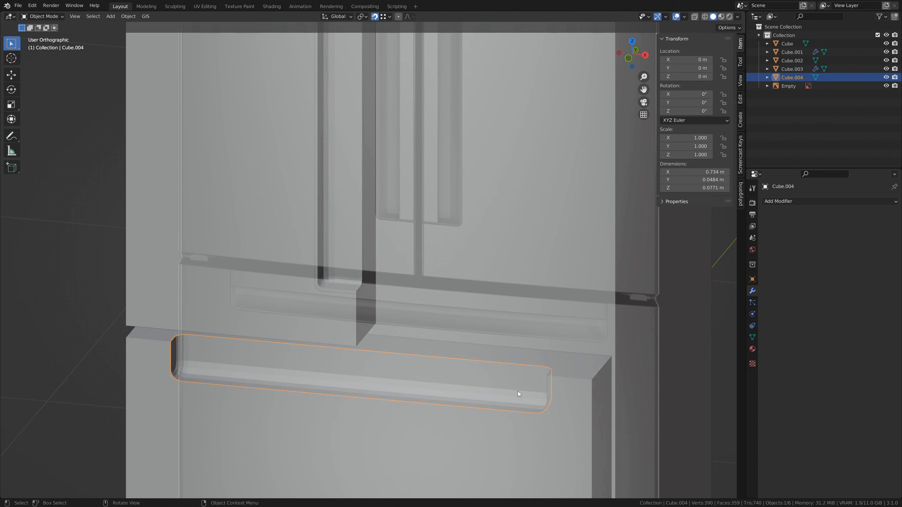
pyautogui.keyDown('shift'); pyautogui.click(316, 273); pyautogui.keyUp('shift')
pyautogui.moveTo(317, 274); pyautogui.dragTo(380, 268, button='middle')
pyautogui.hotkey('ctrl', 'l')
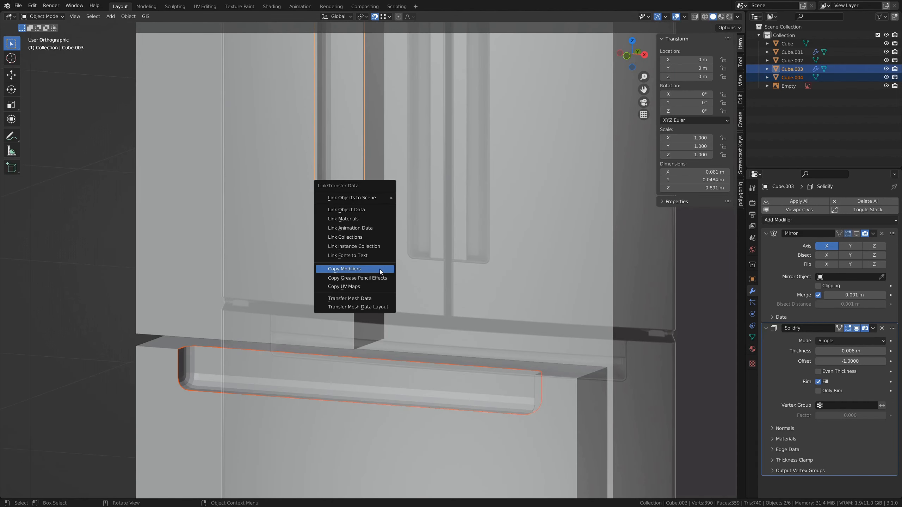
pyautogui.click(379, 269)
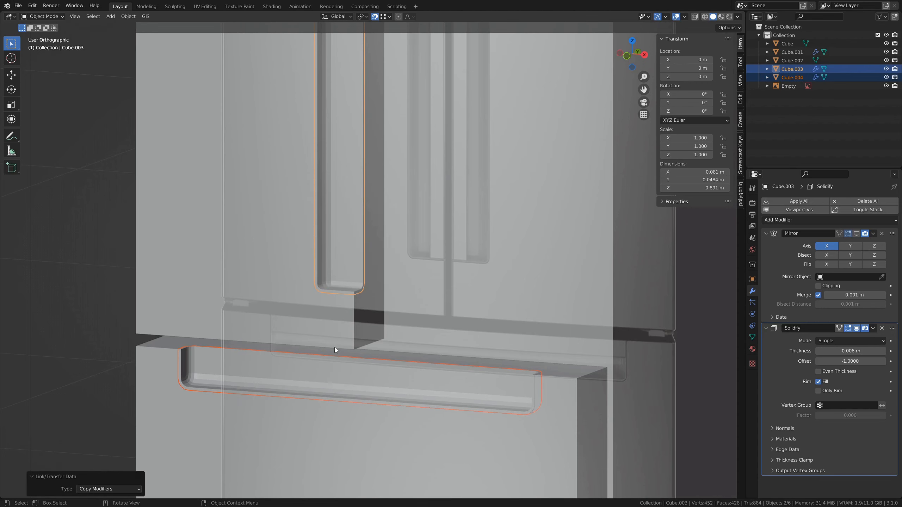
pyautogui.moveTo(334, 351); pyautogui.dragTo(414, 351, button='middle')
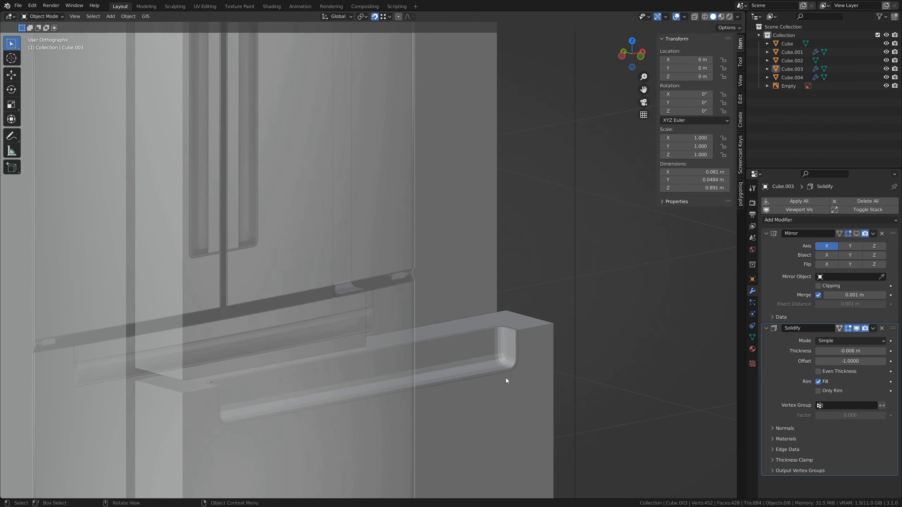
# Examine the lower end of the solidified door handle liner from several angles, including its mesh in Edit Mode.
pyautogui.moveTo(512, 297); pyautogui.dragTo(404, 250, button='middle')
pyautogui.scroll(5, 434, 237)
pyautogui.scroll(4, 418, 252)
pyautogui.press('Tab')
pyautogui.press('Tab')
pyautogui.click(414, 238)
pyautogui.press('Tab')
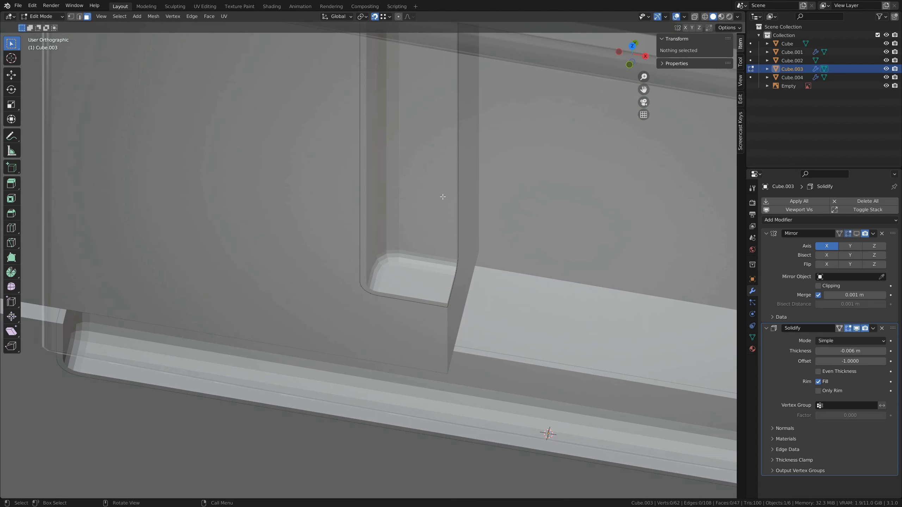
pyautogui.moveTo(375, 206); pyautogui.dragTo(396, 423, button='middle')
pyautogui.keyDown('shift'); pyautogui.scroll(-3, 396, 423); pyautogui.keyUp('shift')
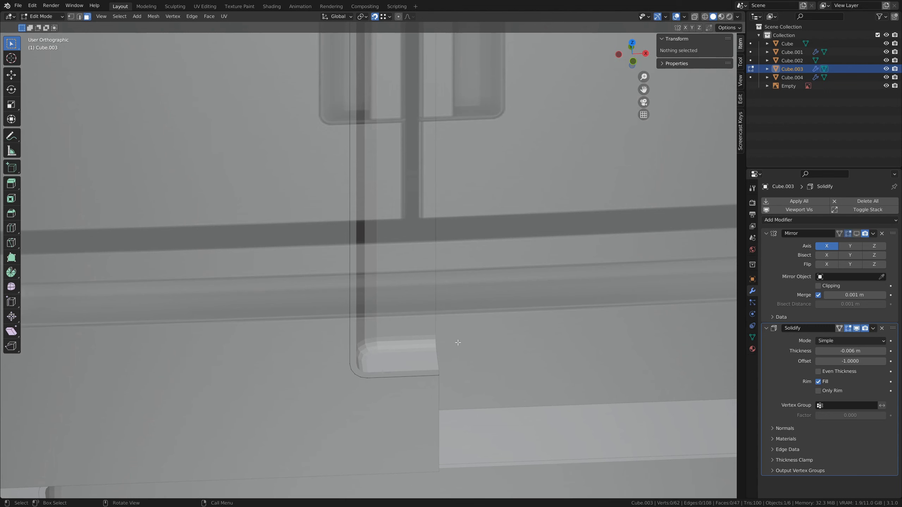
pyautogui.press('Tab')
pyautogui.scroll(-2, 492, 359)
pyautogui.keyDown('shift'); pyautogui.scroll(-2, 472, 308); pyautogui.keyUp('shift')
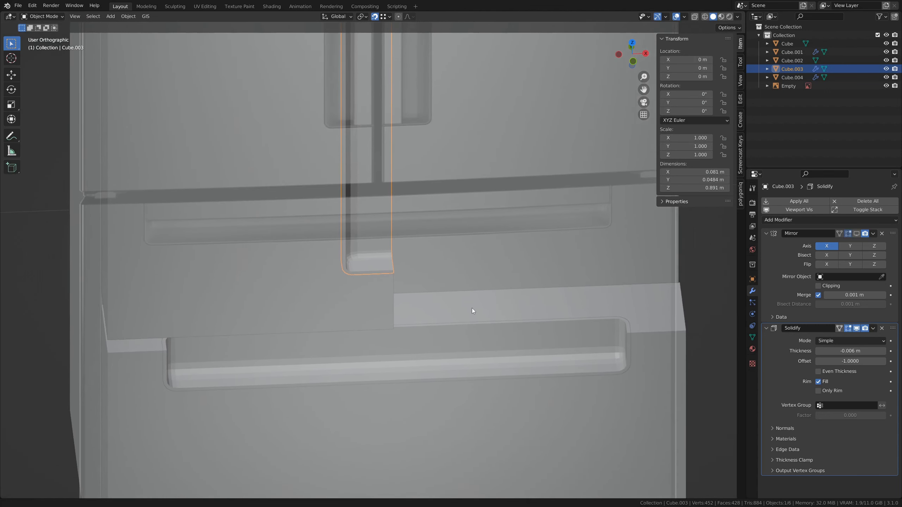
# Move the door handle liner's Solidify modifier above Mirror and apply it.
pyautogui.moveTo(887, 332); pyautogui.dragTo(886, 234)
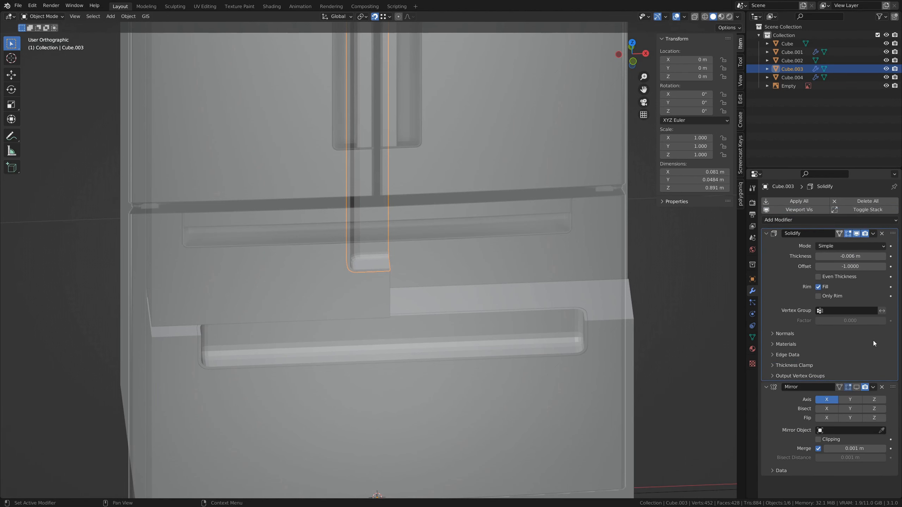
pyautogui.click(873, 234)
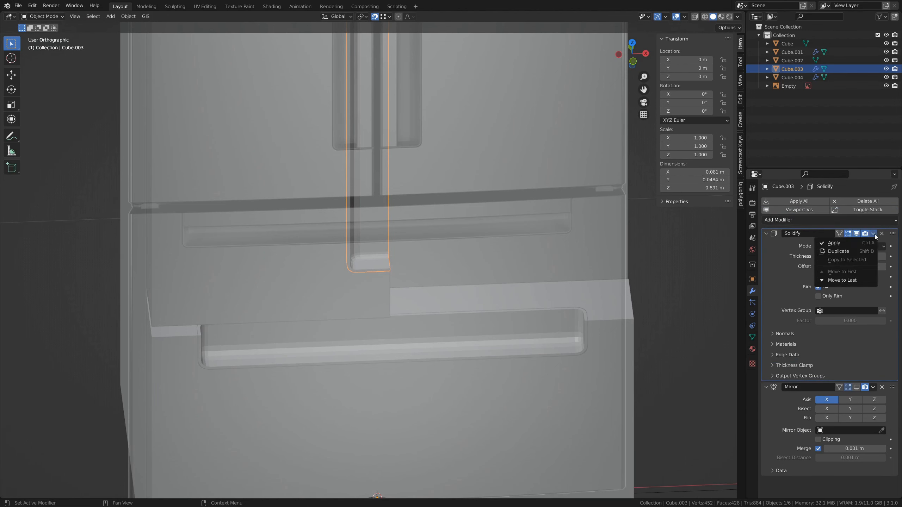
pyautogui.click(835, 243)
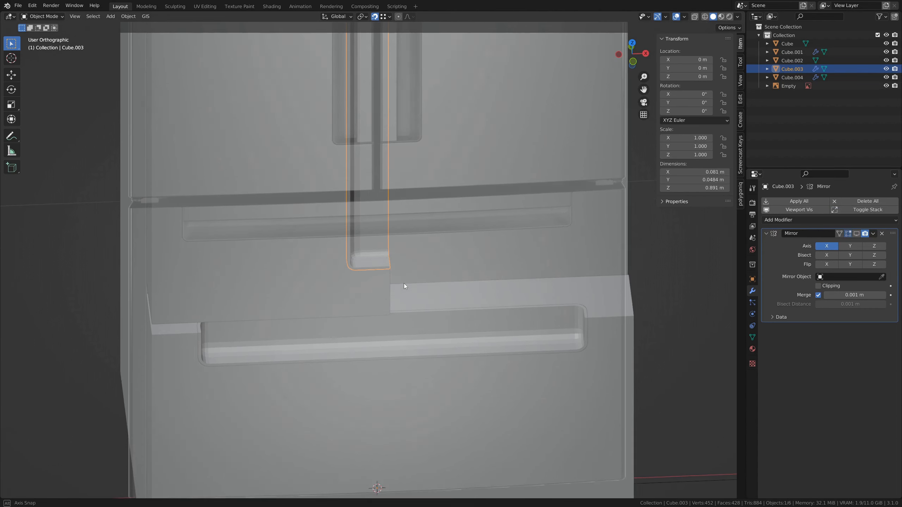
# Reorder the drawer handle liner's modifiers so that Solidify precedes Mirror, and apply the Solidify modifier.
pyautogui.moveTo(404, 284); pyautogui.dragTo(169, 263, button='middle')
pyautogui.click(216, 239)
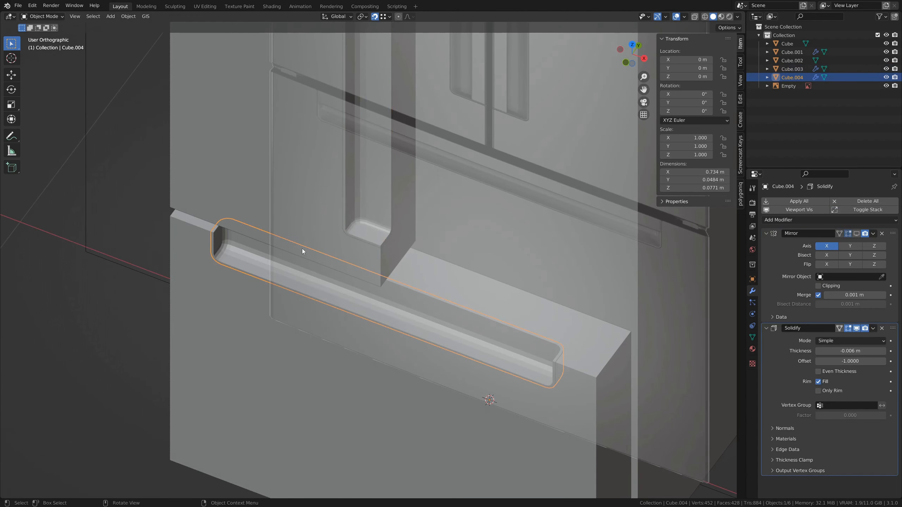
pyautogui.moveTo(893, 233); pyautogui.dragTo(863, 357)
pyautogui.click(873, 234)
pyautogui.click(830, 244)
# Select the door handle liner and isolate it in local view, focused on its lower end.
pyautogui.click(367, 217)
pyautogui.scroll(4, 382, 223)
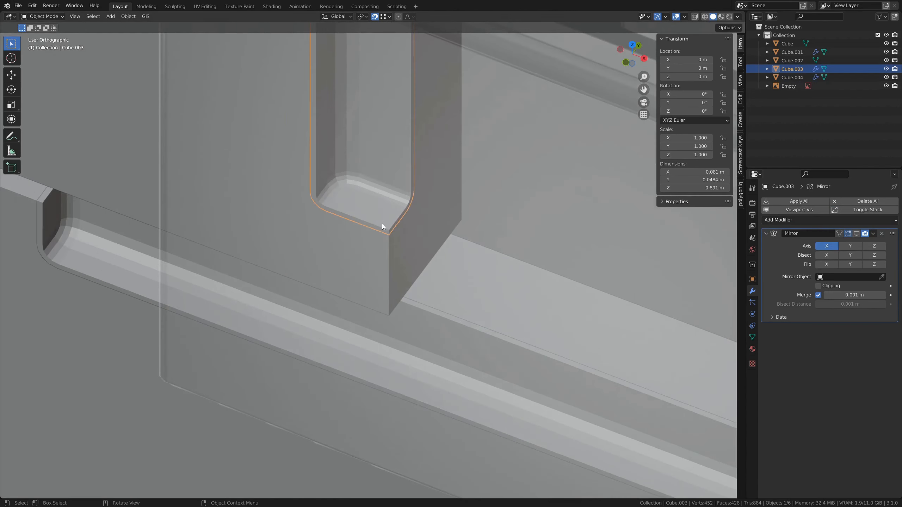
pyautogui.press('Tab')
pyautogui.moveTo(382, 226); pyautogui.dragTo(127, 155, button='middle')
pyautogui.press('Tab')
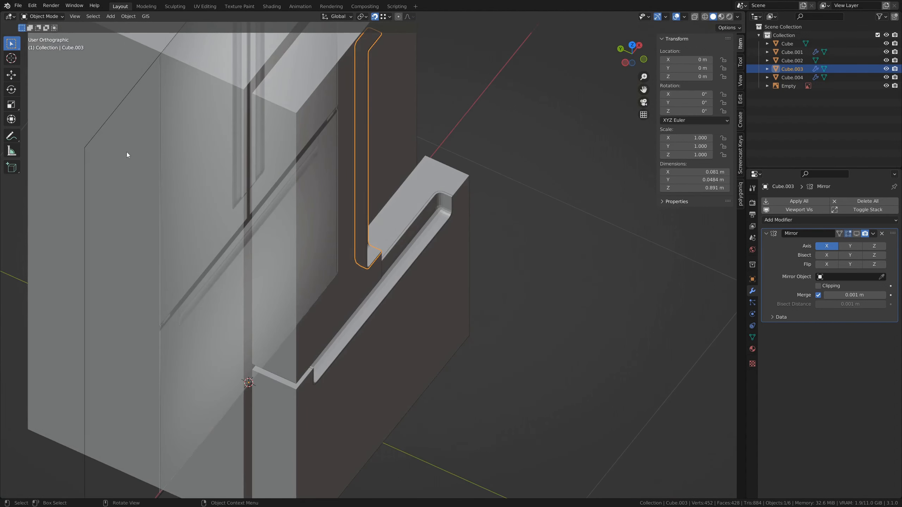
pyautogui.moveTo(284, 128); pyautogui.dragTo(357, 273, button='middle')
pyautogui.scroll(2, 373, 284)
pyautogui.scroll(-3, 365, 283)
pyautogui.scroll(-1, 367, 286)
pyautogui.scroll(5, 355, 380)
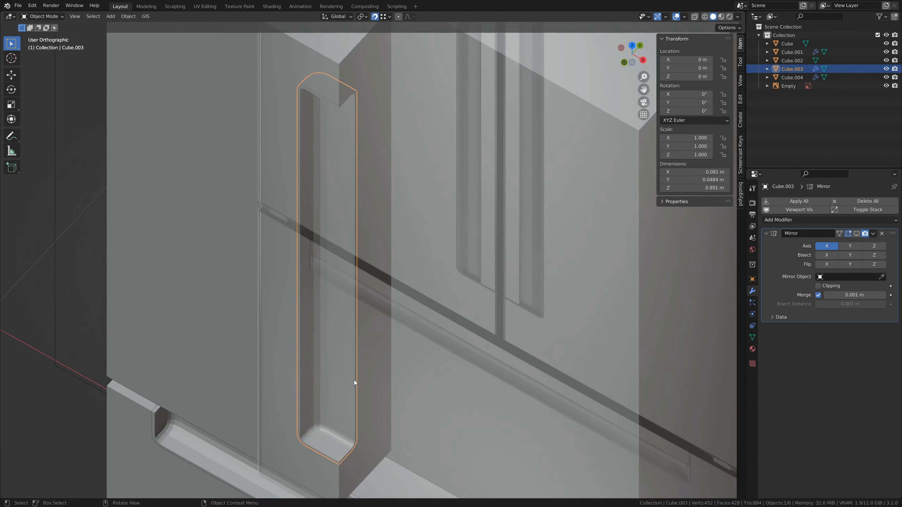
pyautogui.press('KP_Divide')
pyautogui.scroll(5, 353, 381)
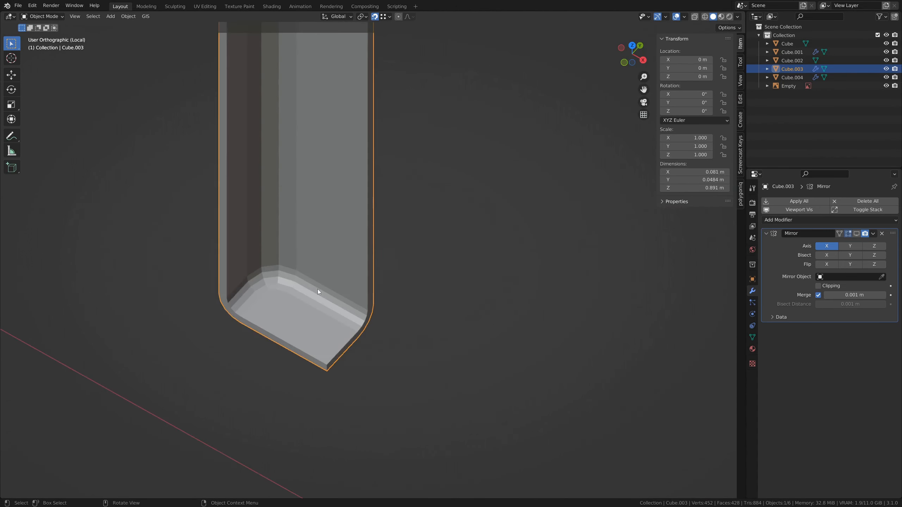
# Add a vertical edge loop to the liner's inner back wall near its open side, with a slide factor of about 0.71.
pyautogui.press('Tab')
pyautogui.moveTo(294, 316); pyautogui.dragTo(248, 235, button='middle')
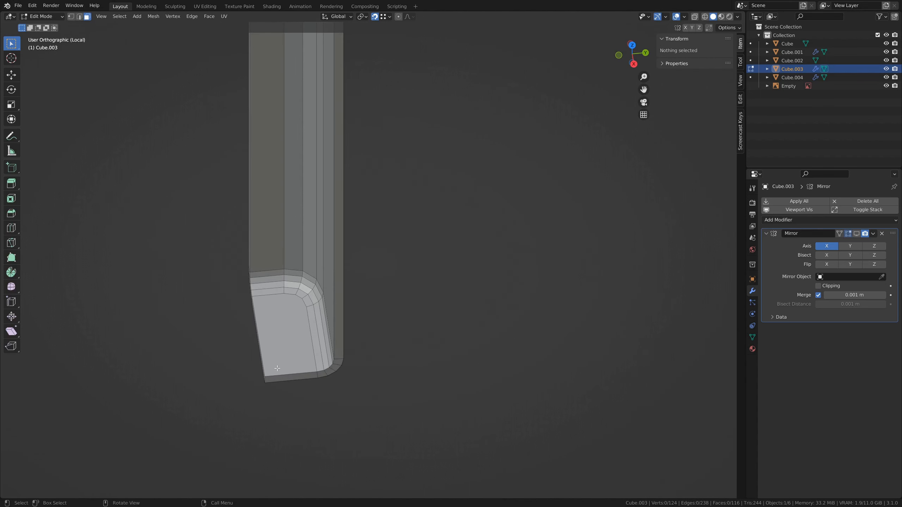
pyautogui.moveTo(287, 332); pyautogui.dragTo(361, 373, button='middle')
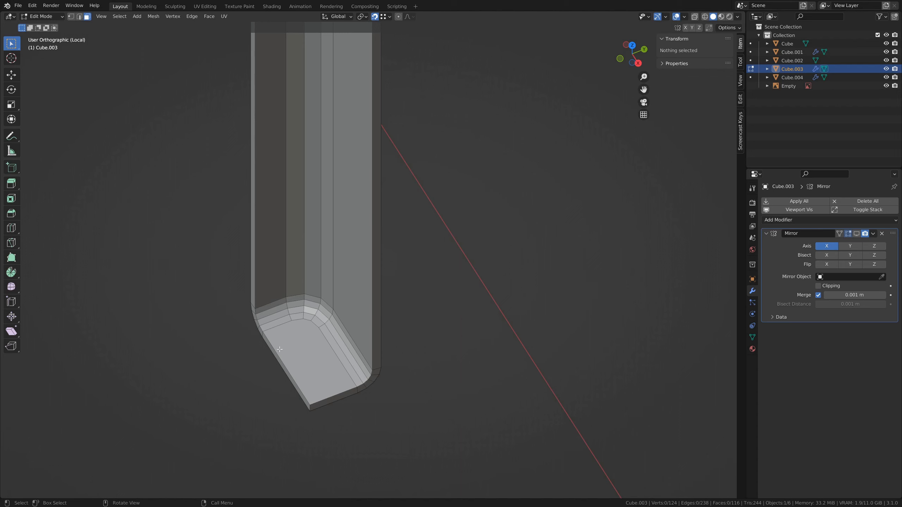
pyautogui.moveTo(319, 367); pyautogui.dragTo(309, 313, button='middle')
pyautogui.hotkey('ctrl', 'r')
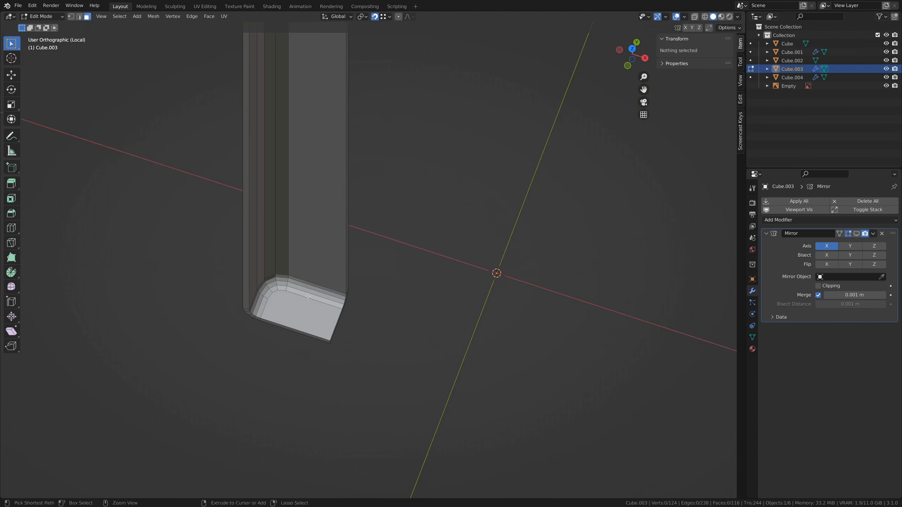
pyautogui.click(318, 280)
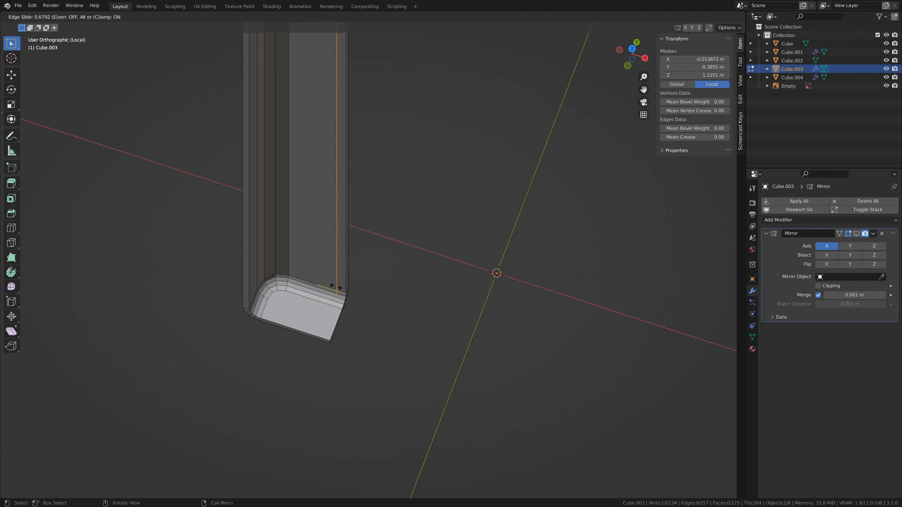
pyautogui.click(335, 288)
# Add a centred vertical edge loop to the liner's inner side wall, and knife two crossing cuts across the inner bottom face.
pyautogui.moveTo(335, 287); pyautogui.dragTo(291, 291, button='middle')
pyautogui.hotkey('ctrl', 'r')
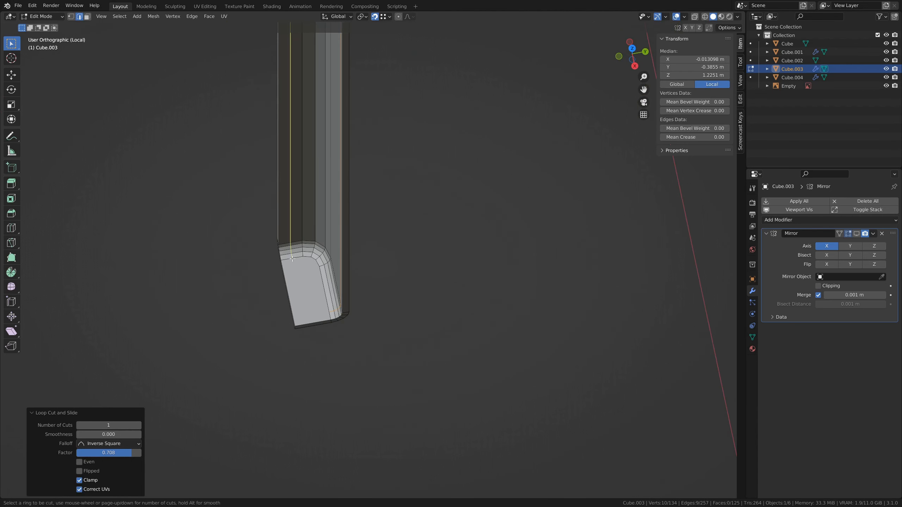
pyautogui.click(300, 285)
pyautogui.rightClick(299, 285)
pyautogui.press('k')
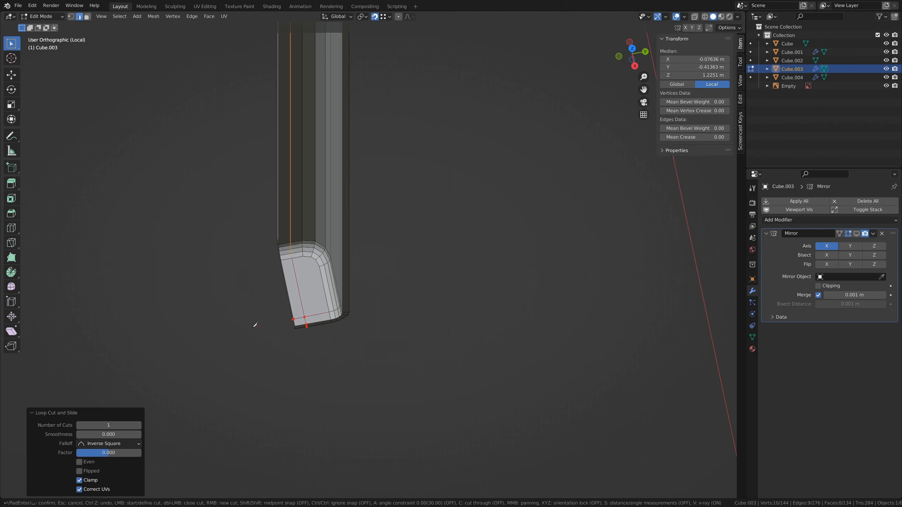
pyautogui.press('Return')
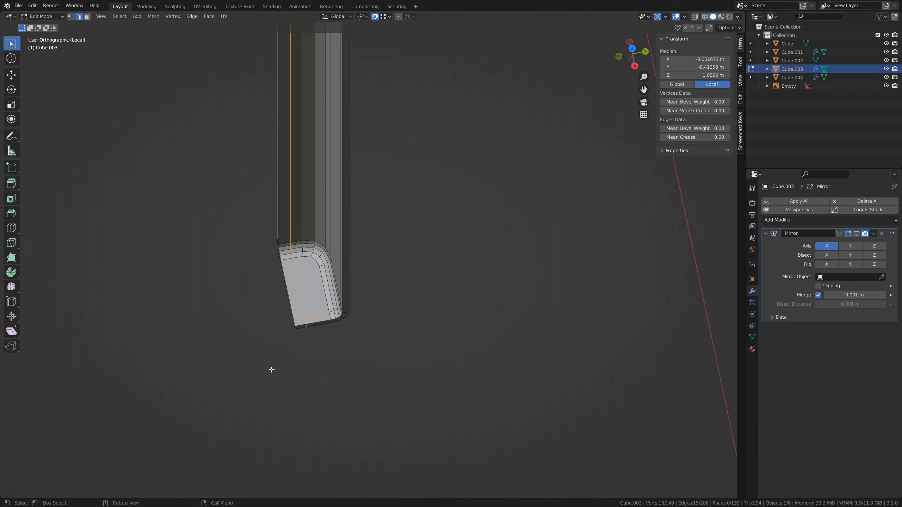
# Move the lengthwise knife cut's vertices at the front end along global Y to line up with the side-wall edge loop.
pyautogui.scroll(3, 250, 363)
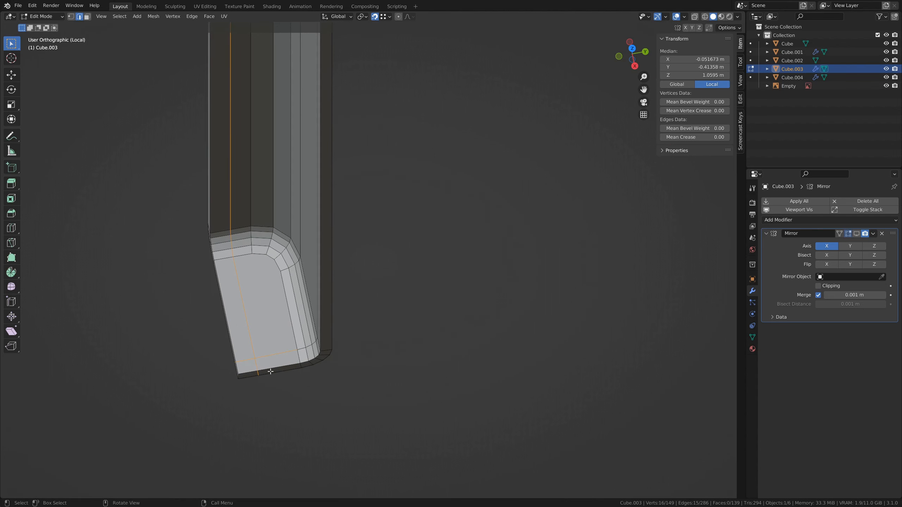
pyautogui.scroll(2, 271, 372)
pyautogui.keyDown('shift'); pyautogui.moveTo(265, 387); pyautogui.dragTo(337, 398, button='middle'); pyautogui.keyUp('shift')
pyautogui.keyDown('shift'); pyautogui.moveTo(338, 398); pyautogui.dragTo(360, 327, button='middle'); pyautogui.keyUp('shift')
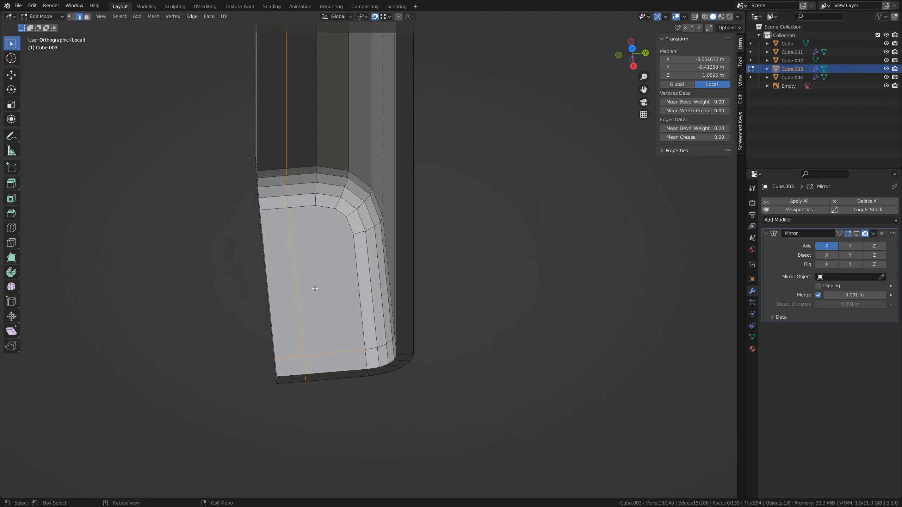
pyautogui.press('1')
pyautogui.click(304, 357)
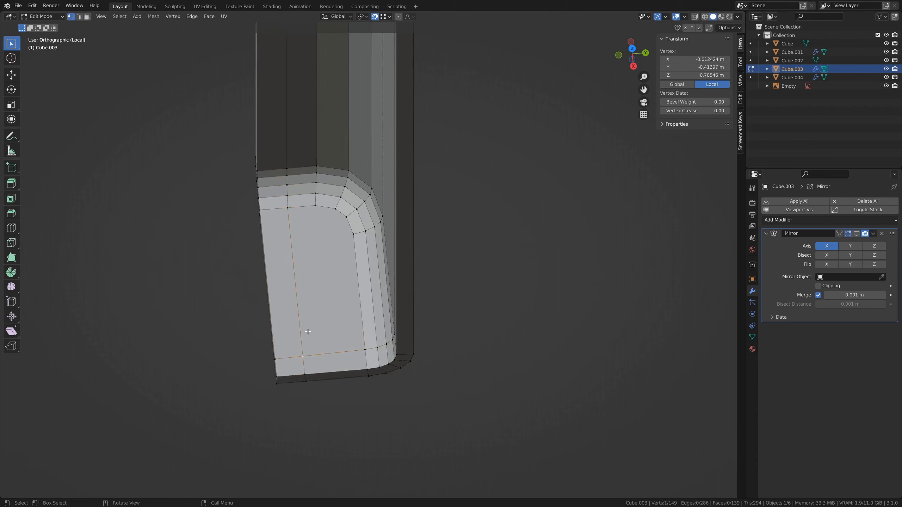
pyautogui.press('g')
pyautogui.press('y')
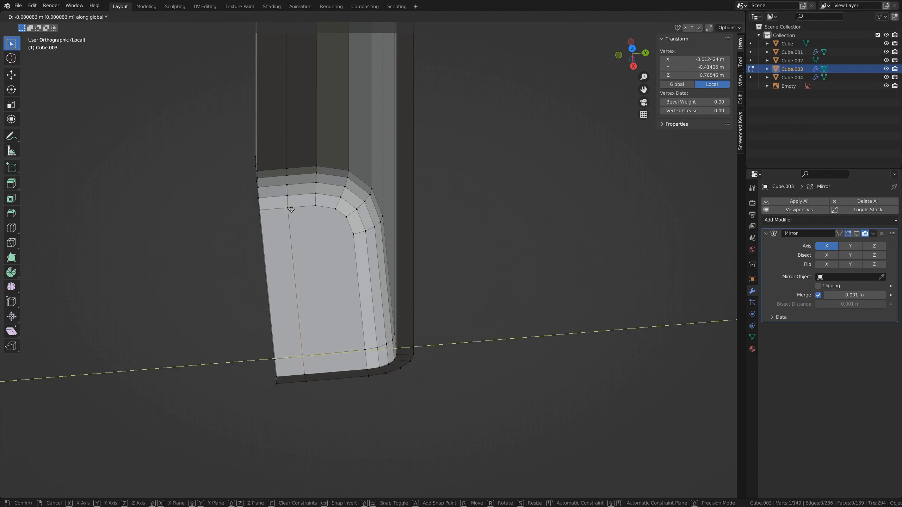
pyautogui.click(318, 342)
pyautogui.click(304, 372)
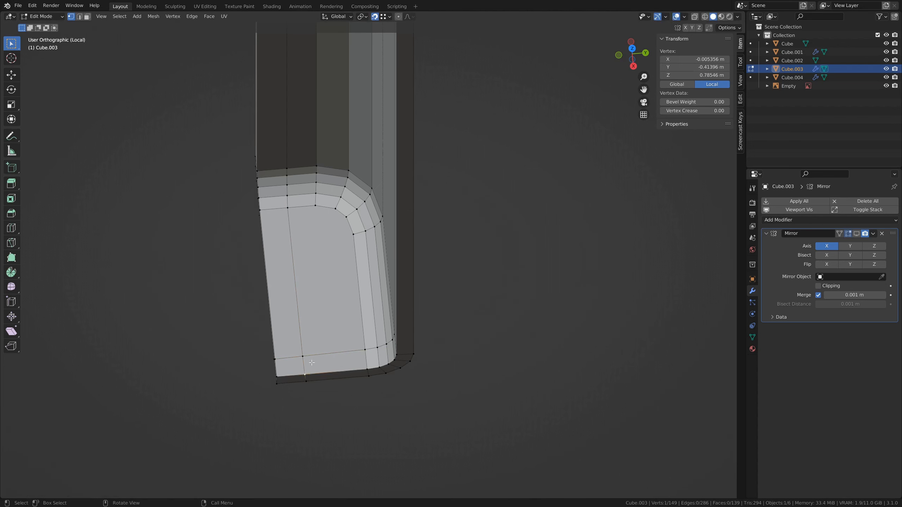
pyautogui.press('g')
pyautogui.press('y')
pyautogui.click(306, 382)
# Align the front-to-back knife cut's crossing and front vertices along global X with the back-wall edge loop.
pyautogui.moveTo(306, 382); pyautogui.dragTo(297, 354, button='middle')
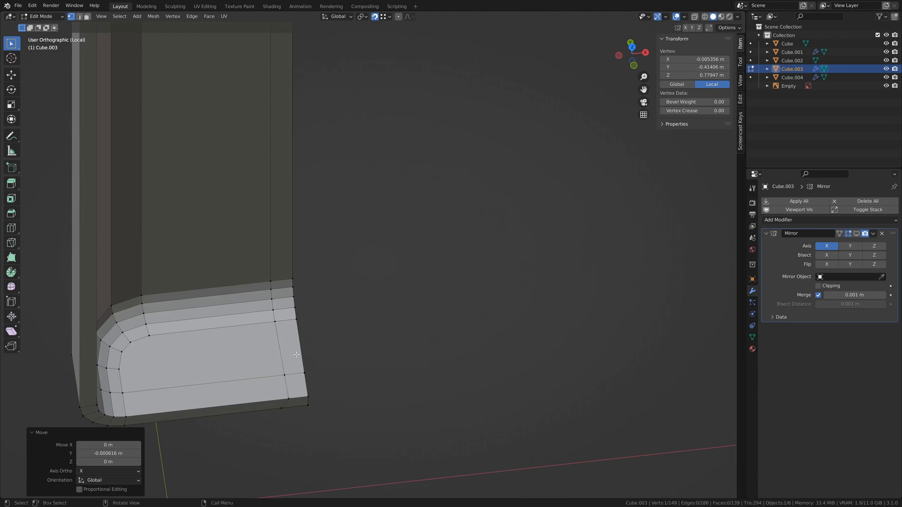
pyautogui.click(288, 376)
pyautogui.press('g')
pyautogui.press('x')
pyautogui.click(276, 325)
pyautogui.click(289, 400)
pyautogui.press('g')
pyautogui.press('x')
pyautogui.click(282, 378)
pyautogui.click(286, 408)
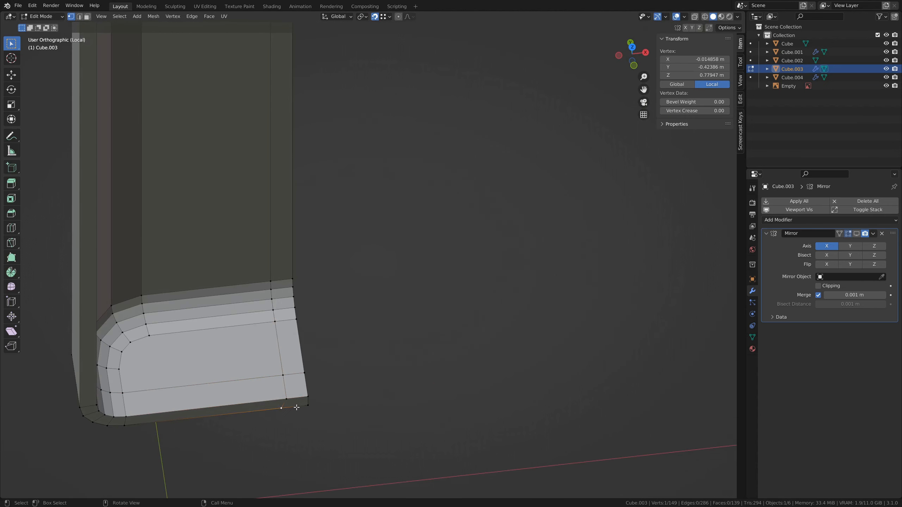
pyautogui.press('g')
pyautogui.press('x')
pyautogui.click(297, 408)
# Add a vertical edge loop to the liner's outer back wall and shift it about 0.002 m along X toward the open side.
pyautogui.moveTo(297, 408); pyautogui.dragTo(394, 391, button='middle')
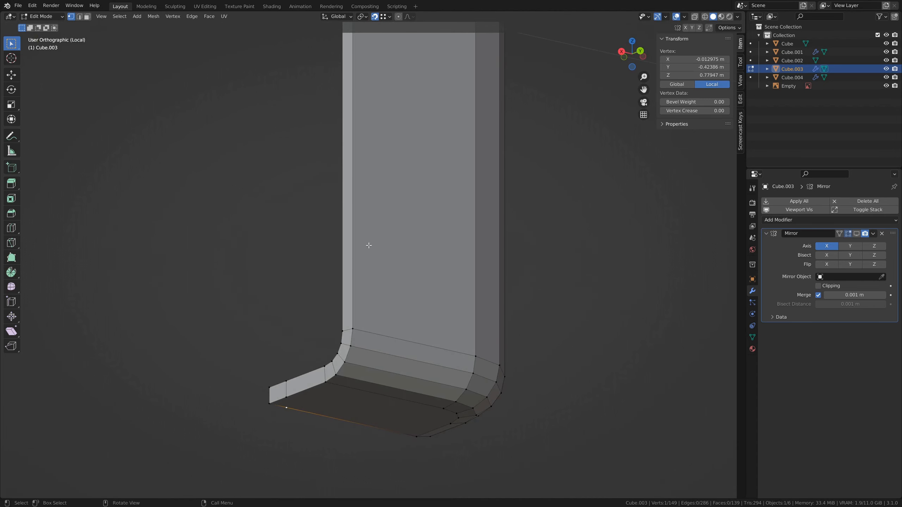
pyautogui.moveTo(303, 415); pyautogui.dragTo(428, 243, button='middle')
pyautogui.hotkey('ctrl', 'r')
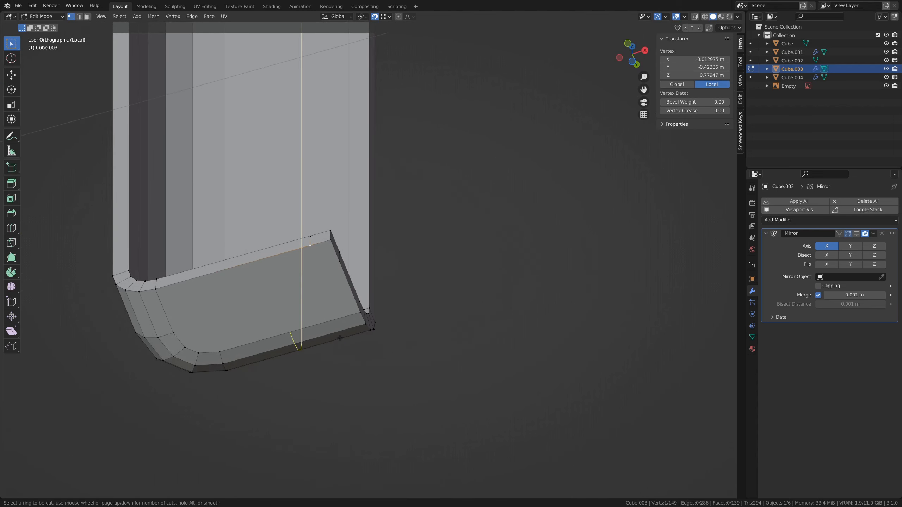
pyautogui.click(334, 335)
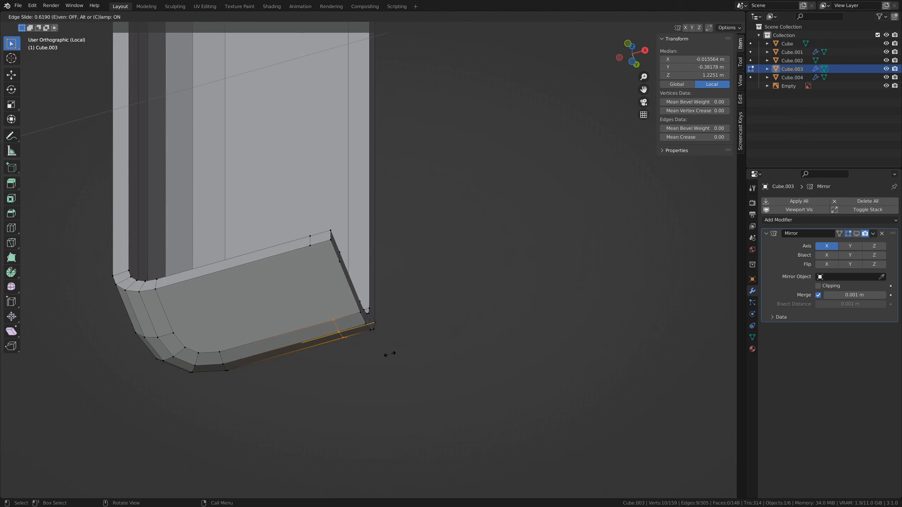
pyautogui.click(390, 352)
pyautogui.press('g')
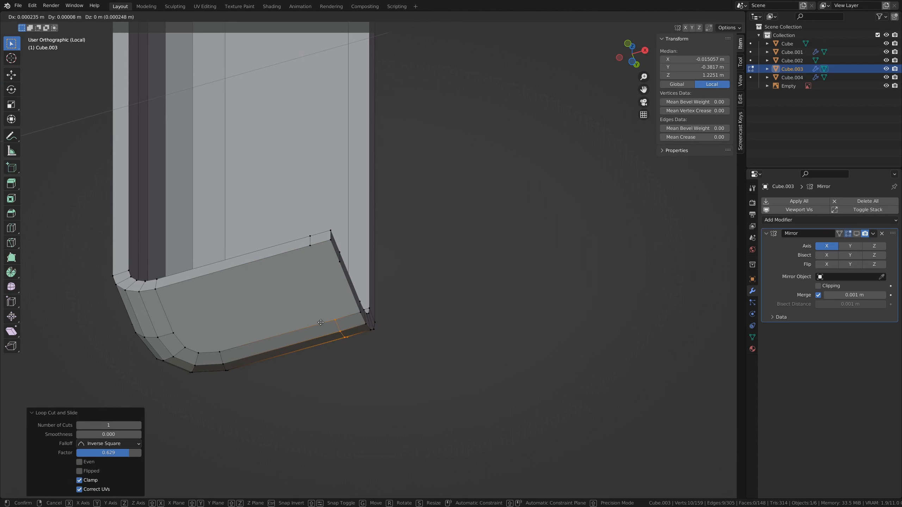
pyautogui.press('x')
pyautogui.click(311, 247)
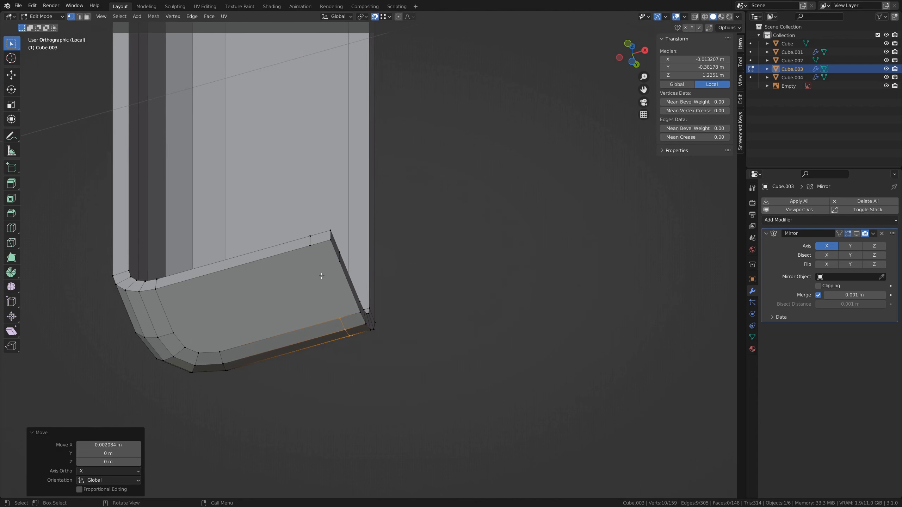
# Connect the front and back vertices near the open side with an edge across the liner's outer bottom face.
pyautogui.click(312, 247)
pyautogui.keyDown('shift'); pyautogui.click(337, 318); pyautogui.keyUp('shift')
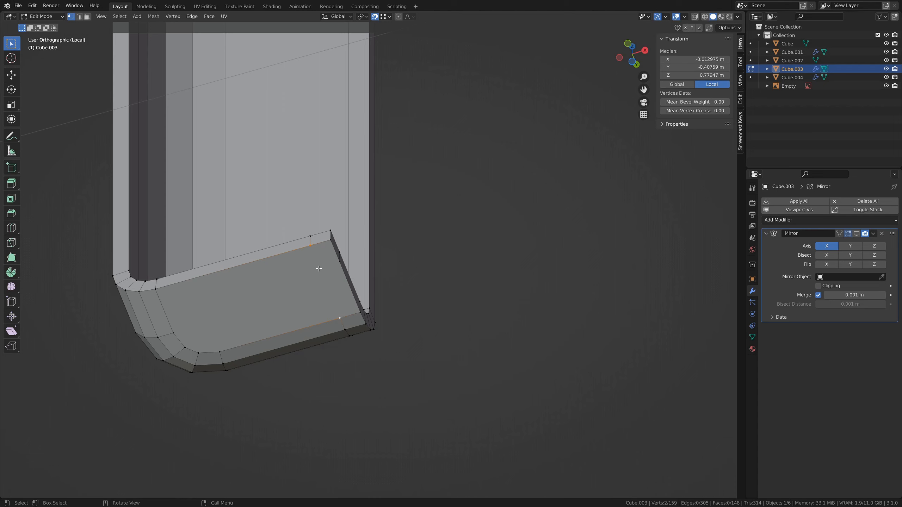
pyautogui.press('j')
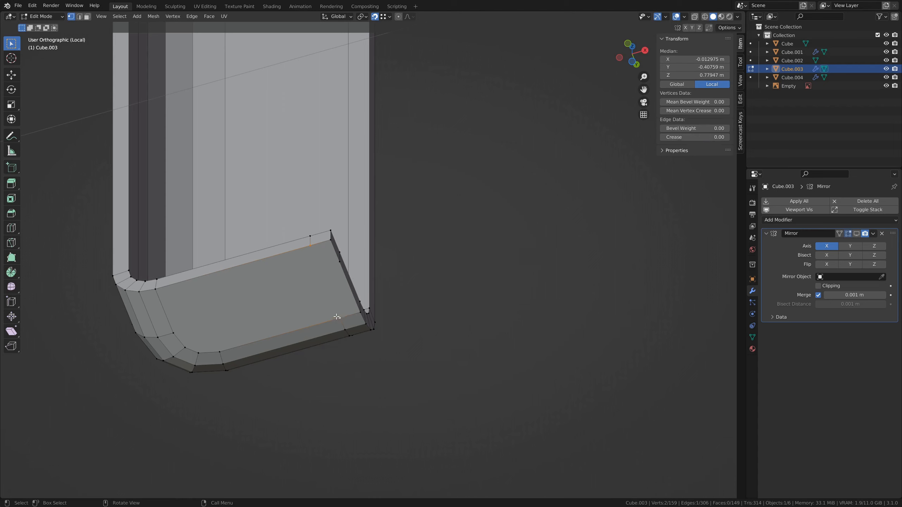
# Turn off snapping and add a centred vertical edge loop to the liner's outer side wall.
pyautogui.scroll(-5, 357, 340)
pyautogui.moveTo(347, 185); pyautogui.dragTo(413, 190, button='middle')
pyautogui.hotkey('shift', 'Tab')
pyautogui.hotkey('ctrl', 'r')
pyautogui.click(314, 227)
pyautogui.rightClick(315, 226)
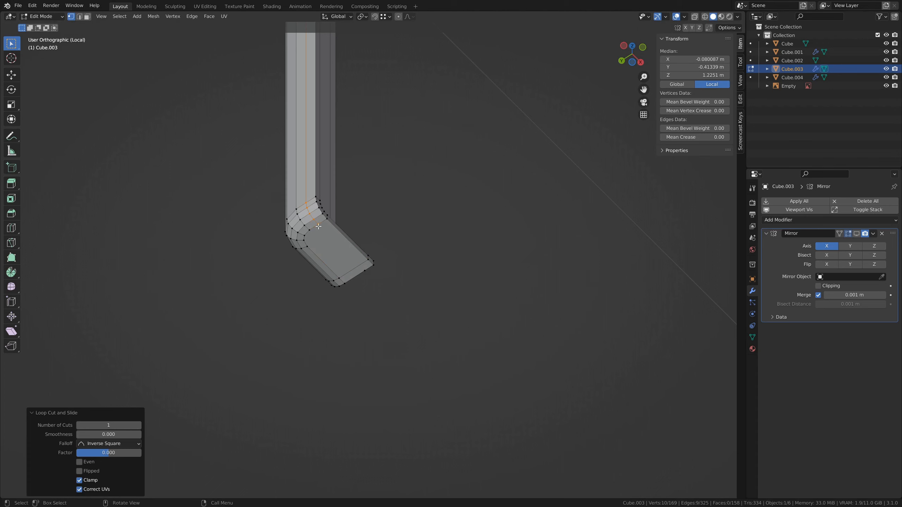
# Connect the outer side-wall loop's bottom vertex to the vertex on the open end, cutting lengthwise across the outer bottom face.
pyautogui.click(318, 226)
pyautogui.keyDown('shift'); pyautogui.click(364, 270); pyautogui.keyUp('shift')
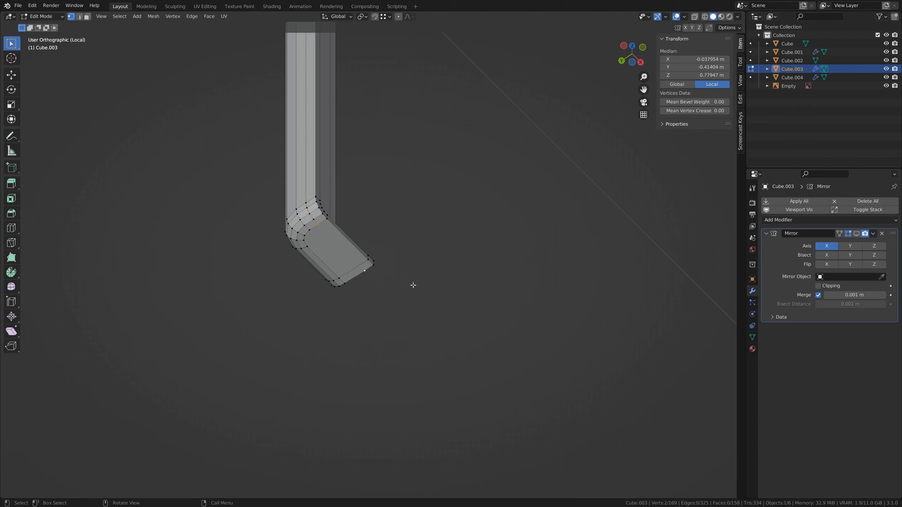
pyautogui.press('j')
pyautogui.scroll(7, 375, 308)
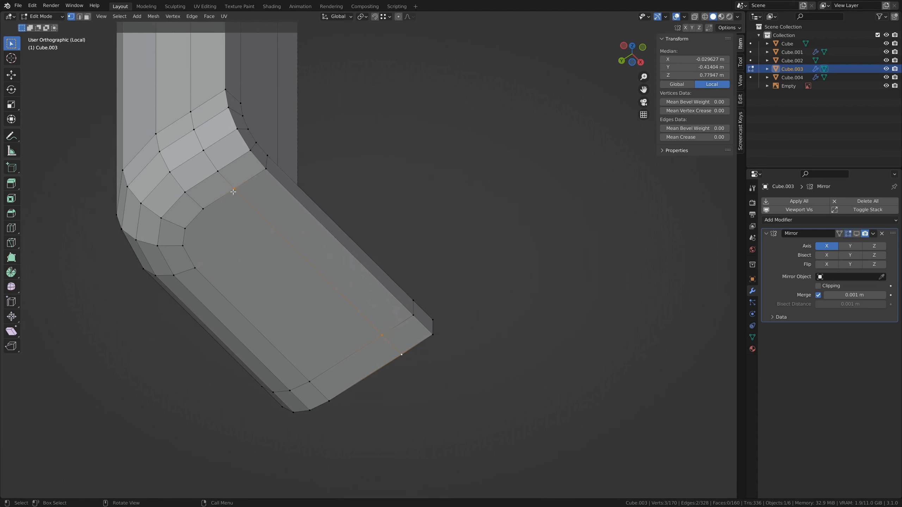
# Knife-cut across the liner's outer top face and front rim, from the back vertex near the open side to the rim's inner edge.
pyautogui.keyDown('shift'); pyautogui.moveTo(369, 343); pyautogui.dragTo(376, 333, button='middle'); pyautogui.keyUp('shift')
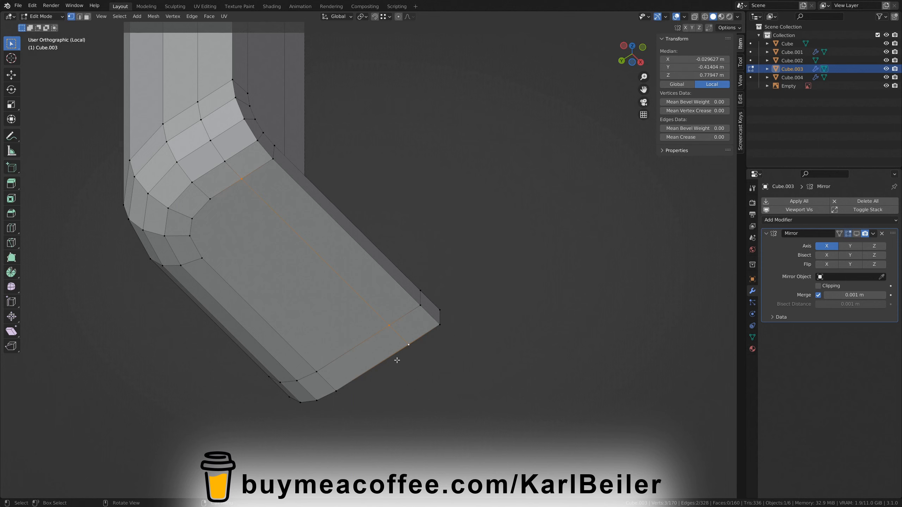
pyautogui.moveTo(459, 373); pyautogui.dragTo(359, 206, button='middle')
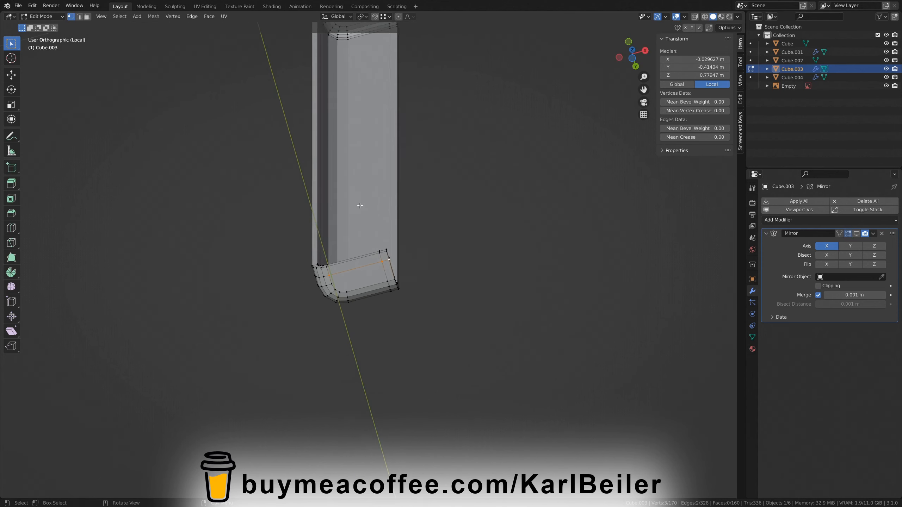
pyautogui.keyDown('shift'); pyautogui.moveTo(366, 124); pyautogui.dragTo(349, 365, button='middle'); pyautogui.keyUp('shift')
pyautogui.scroll(7, 369, 261)
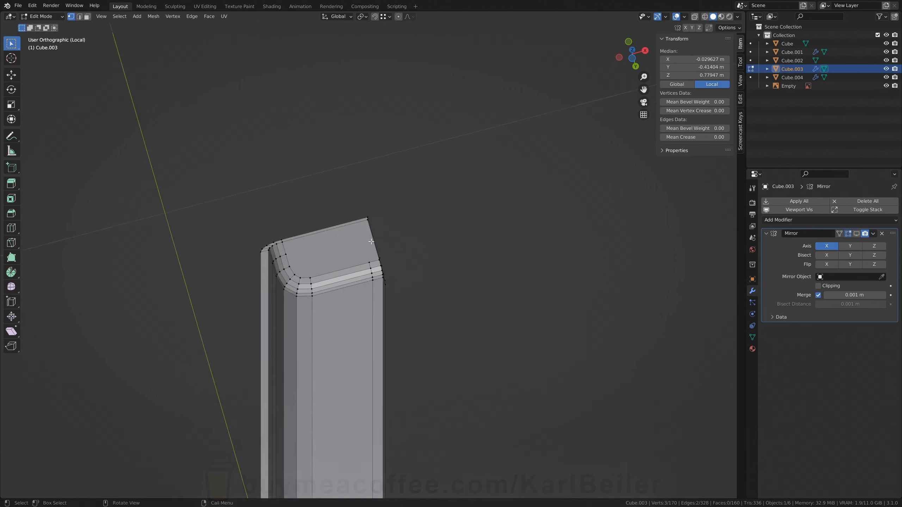
pyautogui.moveTo(368, 288); pyautogui.dragTo(364, 260, button='middle')
pyautogui.click(364, 188)
pyautogui.press('k')
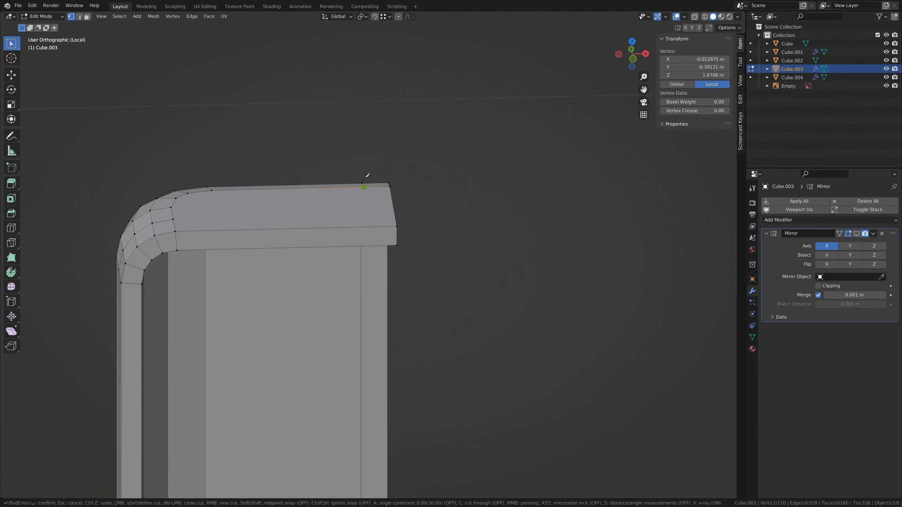
pyautogui.click(363, 187)
pyautogui.click(373, 246)
pyautogui.press('space')
# Turn snapping on and align both new front rim vertices along X with the back vertex near the open side.
pyautogui.click(369, 227)
pyautogui.hotkey('shift', 'Tab')
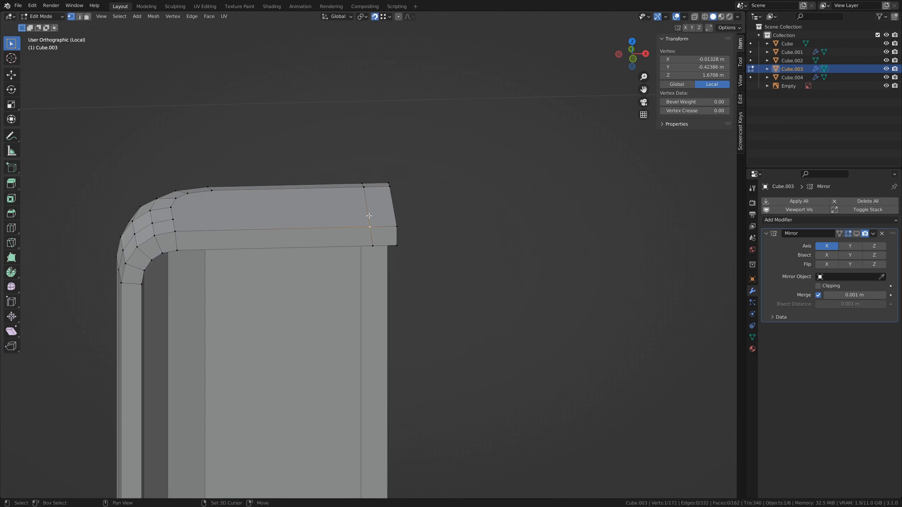
pyautogui.press('g')
pyautogui.press('x')
pyautogui.click(365, 207)
pyautogui.click(373, 246)
pyautogui.press('g')
pyautogui.press('x')
pyautogui.click(370, 229)
# Connect the rim's inner vertex to the matching back vertex across the inner top face near the open side.
pyautogui.moveTo(377, 277); pyautogui.dragTo(377, 247, button='middle')
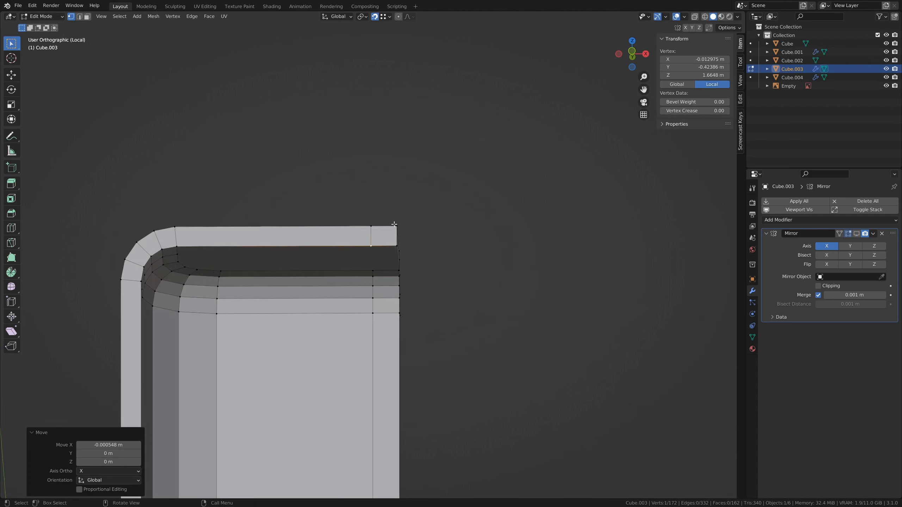
pyautogui.keyDown('shift'); pyautogui.click(372, 271); pyautogui.keyUp('shift')
pyautogui.press('j')
# Knife-cut a straight lengthwise line across the outer top face from the side-wall loop's vertex through the open end.
pyautogui.moveTo(437, 296); pyautogui.dragTo(261, 288, button='middle')
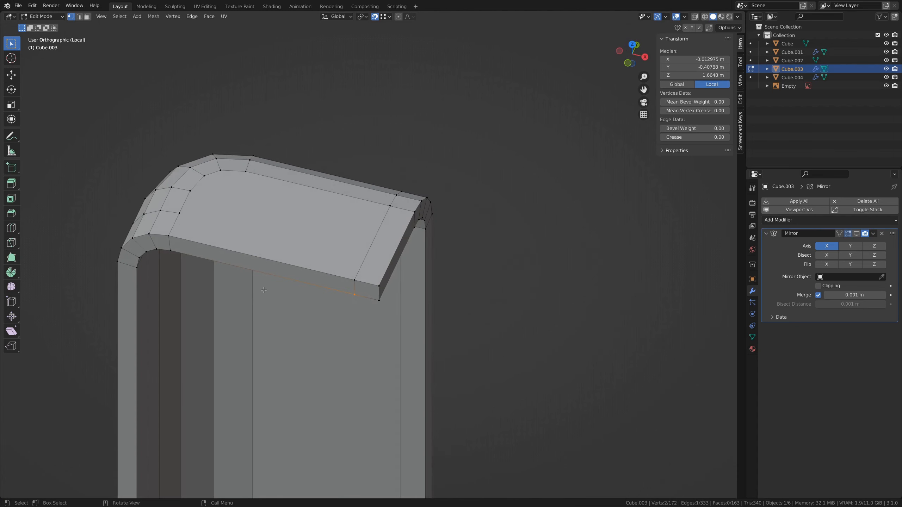
pyautogui.press('`')
pyautogui.click(373, 230)
pyautogui.scroll(-2, 346, 284)
pyautogui.scroll(3, 346, 294)
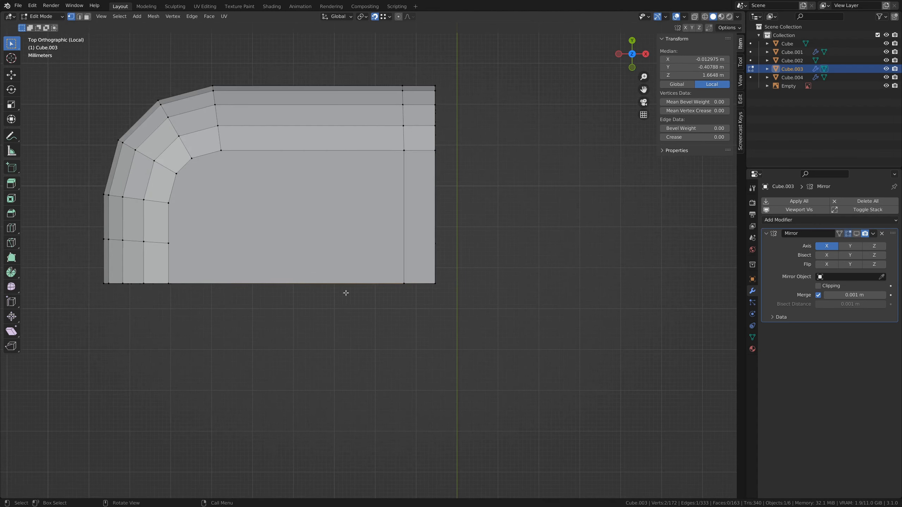
pyautogui.press('k')
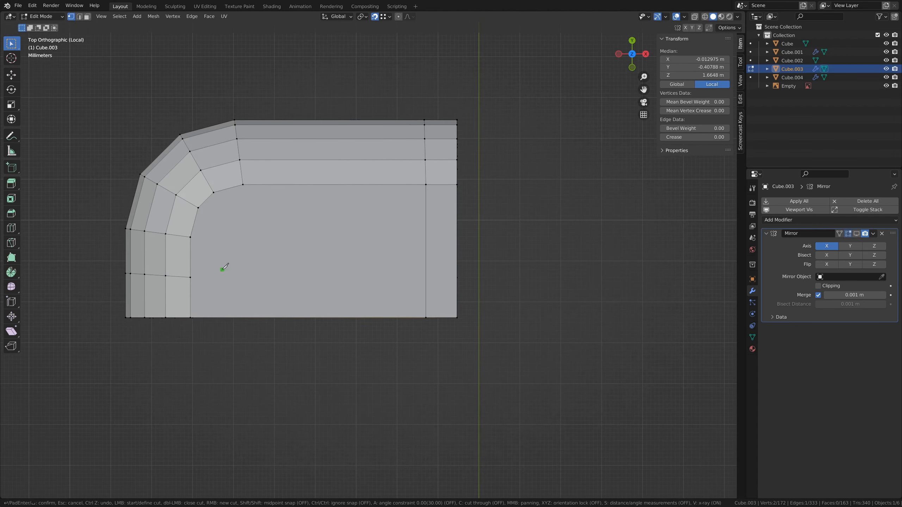
pyautogui.click(195, 276)
pyautogui.press('a')
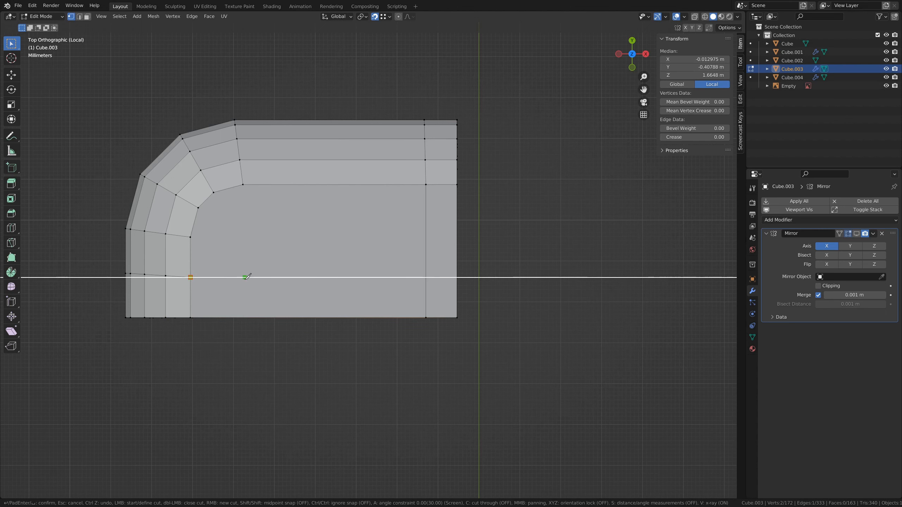
pyautogui.click(523, 279)
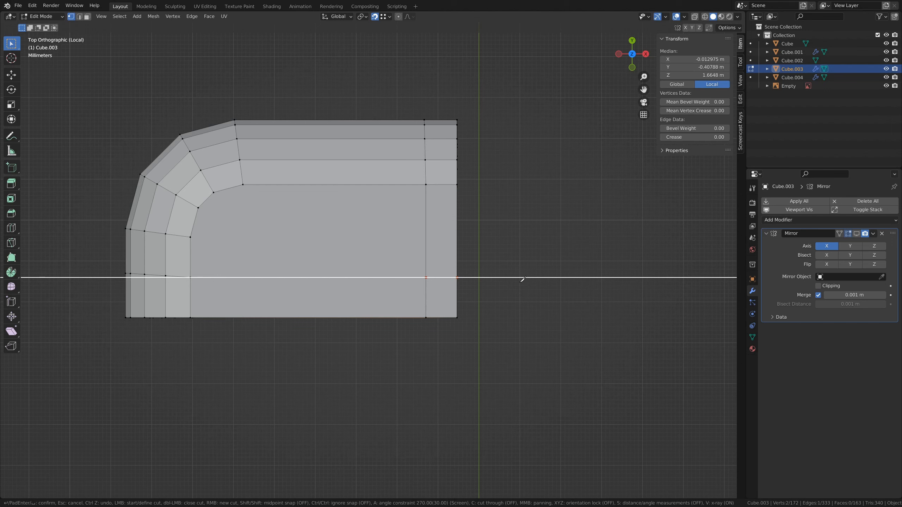
pyautogui.press('Return')
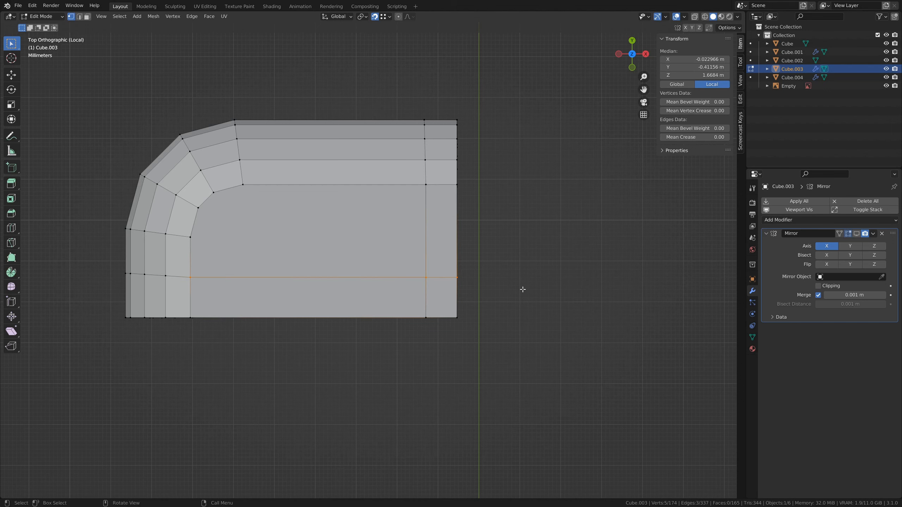
# Connect the lengthwise cut's outer open-end vertex to the inner side-wall loop vertex, cutting across the end rim and inner top face.
pyautogui.moveTo(503, 332); pyautogui.dragTo(403, 233, button='middle')
pyautogui.click(403, 233)
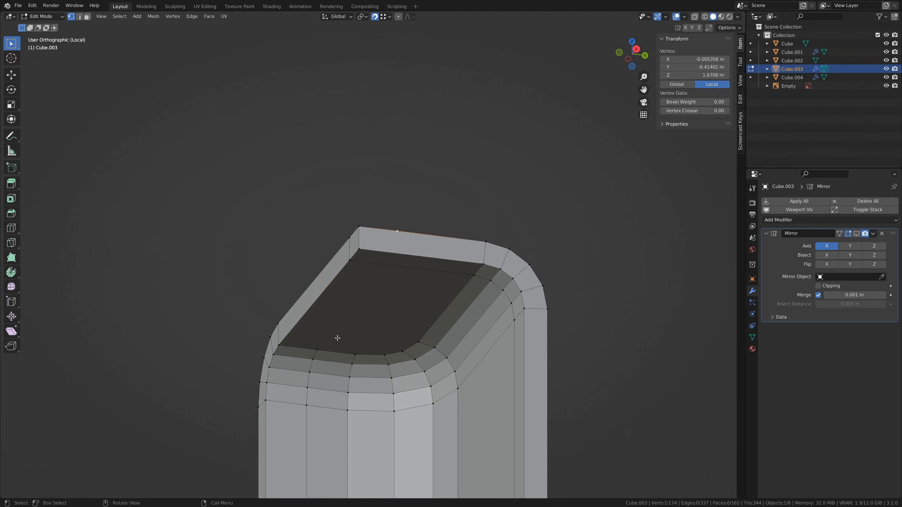
pyautogui.keyDown('shift'); pyautogui.click(318, 349); pyautogui.keyUp('shift')
pyautogui.press('j')
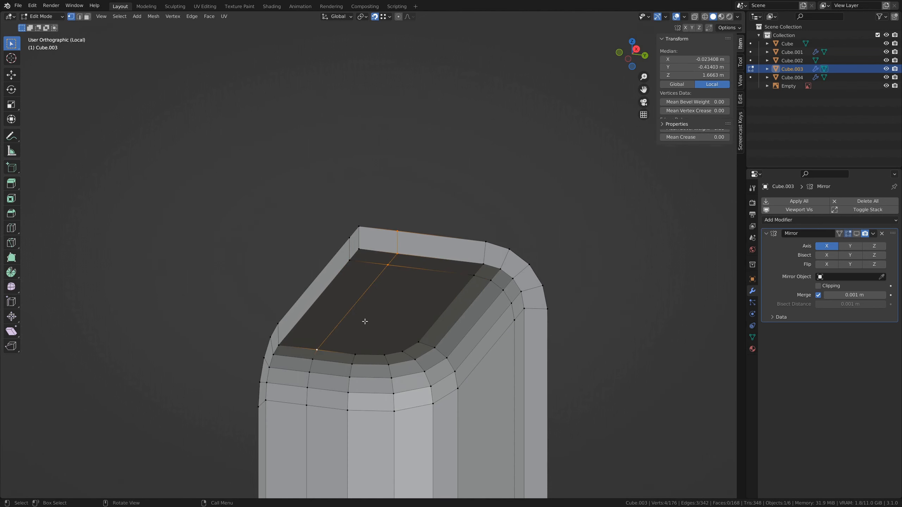
# Connect the outer and inner back vertices beside the rounded corner, cutting around the top end's faces and front rim.
pyautogui.moveTo(364, 322); pyautogui.dragTo(316, 243, button='middle')
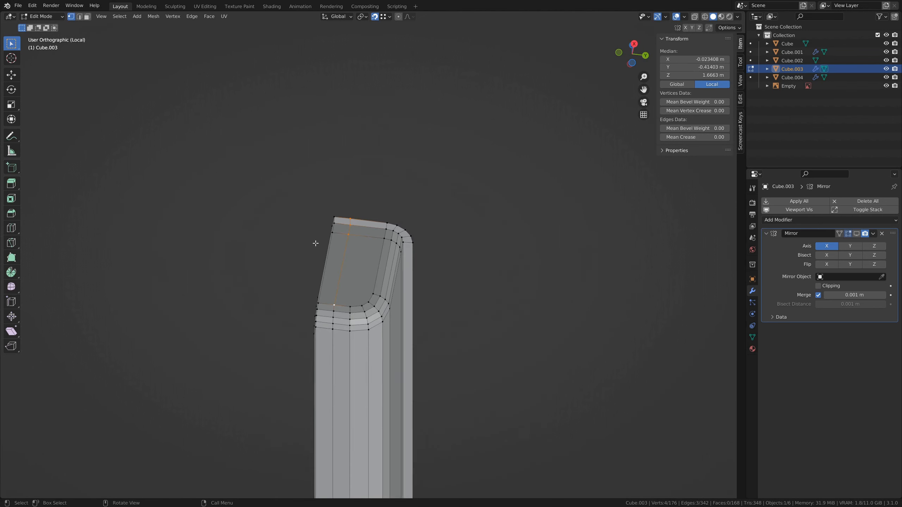
pyautogui.click(371, 293)
pyautogui.moveTo(370, 291); pyautogui.dragTo(369, 206, button='middle')
pyautogui.keyDown('shift'); pyautogui.click(376, 289); pyautogui.keyUp('shift')
pyautogui.press('j')
pyautogui.moveTo(414, 201); pyautogui.dragTo(399, 211, button='middle')
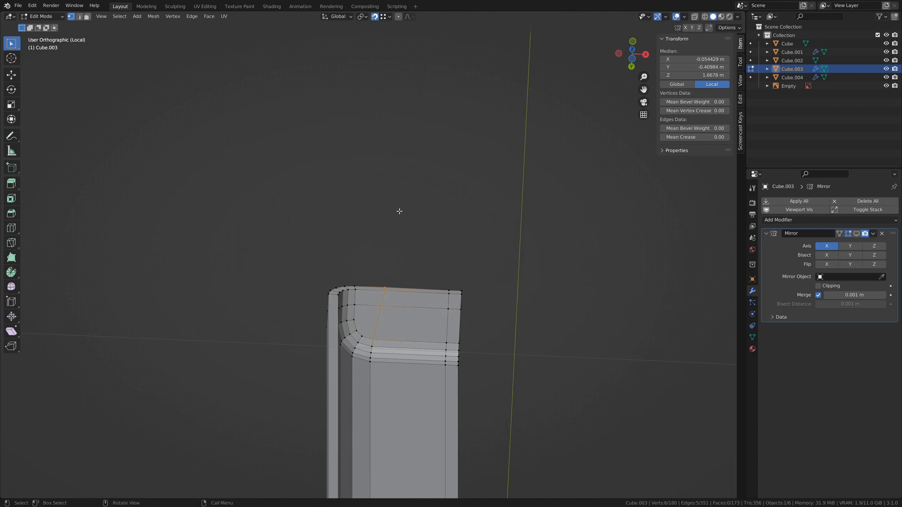
# Align the new cut's two front rim vertices along X with the back vertex beside the rounded corner.
pyautogui.scroll(5, 391, 302)
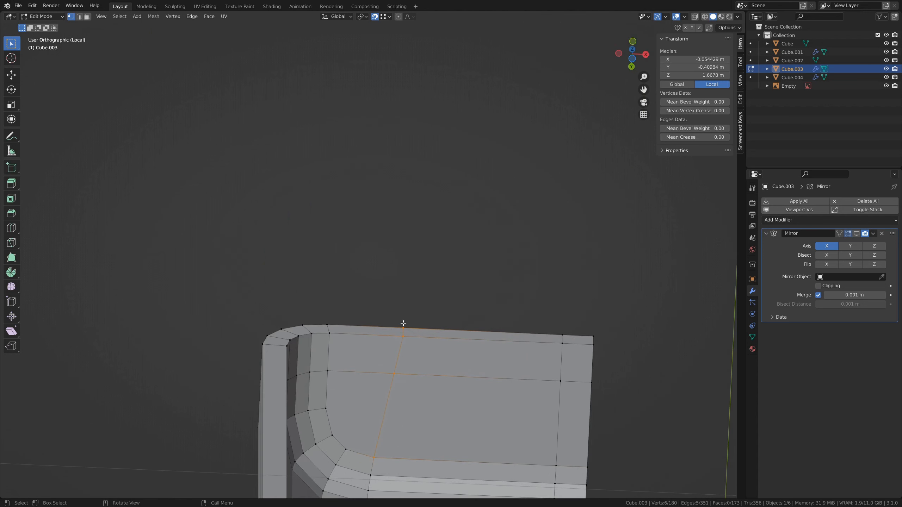
pyautogui.click(404, 332)
pyautogui.moveTo(443, 345); pyautogui.dragTo(430, 353, button='middle')
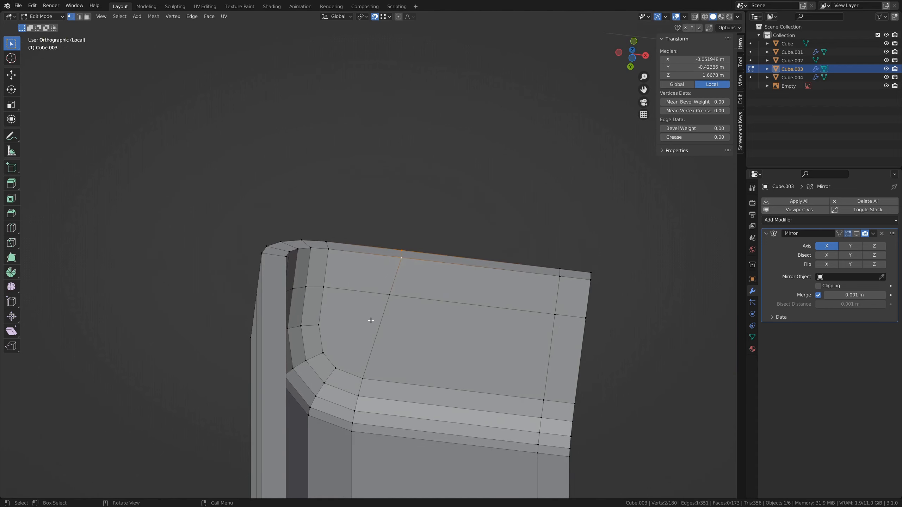
pyautogui.press('g')
pyautogui.press('x')
pyautogui.click(364, 377)
# Align the cut's intersections with the lengthwise loop along X to the corner's back vertices, on both inner and outer top faces.
pyautogui.click(395, 301)
pyautogui.press('g')
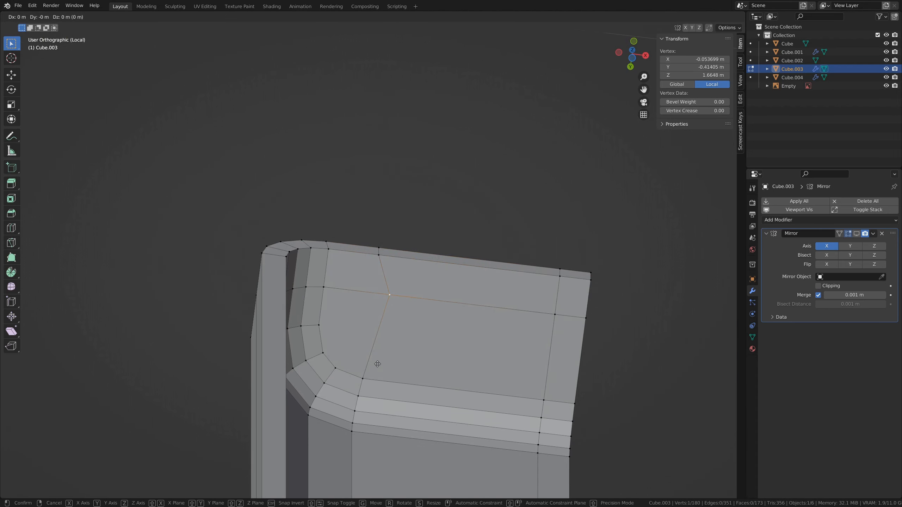
pyautogui.press('x')
pyautogui.click(365, 377)
pyautogui.moveTo(396, 235); pyautogui.dragTo(390, 292, button='middle')
pyautogui.click(389, 284)
pyautogui.press('g')
pyautogui.press('x')
pyautogui.click(377, 203)
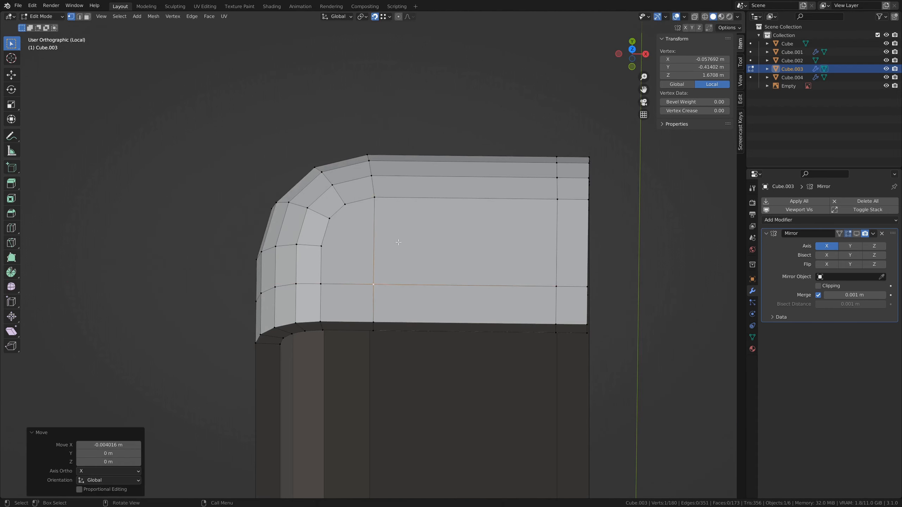
# Connect the loop intersection to the rounded corner's vertex with a diagonal edge on both the outer and inner top faces.
pyautogui.moveTo(393, 244); pyautogui.dragTo(387, 275, button='middle')
pyautogui.keyDown('shift'); pyautogui.click(388, 205); pyautogui.keyUp('shift')
pyautogui.press('j')
pyautogui.click(385, 278)
pyautogui.keyDown('shift'); pyautogui.click(379, 239); pyautogui.keyUp('shift')
pyautogui.press('j')
# Knife-cut a straight line across the outer bottom face from the back vertex beside the rounded corner through the front edge.
pyautogui.scroll(-5, 429, 270)
pyautogui.keyDown('shift'); pyautogui.moveTo(422, 302); pyautogui.dragTo(412, 213, button='middle'); pyautogui.keyUp('shift')
pyautogui.keyDown('shift'); pyautogui.moveTo(412, 213); pyautogui.dragTo(412, 94, button='middle'); pyautogui.keyUp('shift')
pyautogui.scroll(3, 413, 93)
pyautogui.press('`')
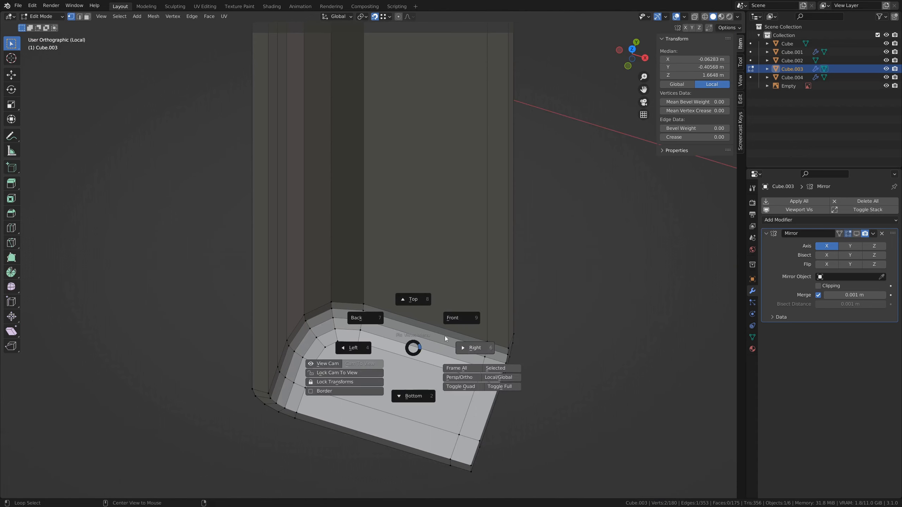
pyautogui.click(418, 398)
pyautogui.scroll(-9, 418, 399)
pyautogui.scroll(8, 377, 209)
pyautogui.keyDown('shift'); pyautogui.moveTo(385, 86); pyautogui.dragTo(393, 328, button='middle'); pyautogui.keyUp('shift')
pyautogui.scroll(3, 393, 329)
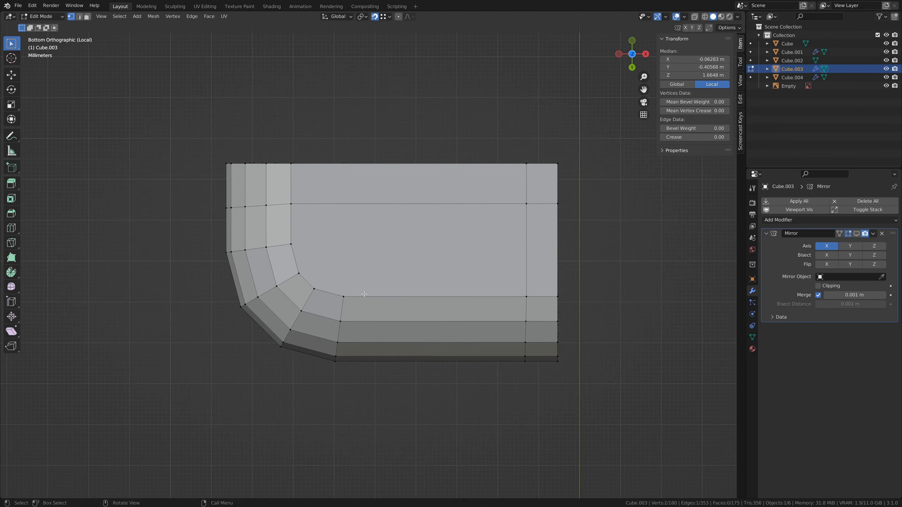
pyautogui.press('k')
pyautogui.click(344, 295)
pyautogui.press('a')
pyautogui.click(350, 100)
pyautogui.press('space')
# Connect the rounded corner's vertex to the loop intersection with a diagonal edge on the outer bottom face.
pyautogui.click(299, 272)
pyautogui.keyDown('shift'); pyautogui.click(343, 203); pyautogui.keyUp('shift')
pyautogui.press('j')
# Cut the inner bottom face from the corner's back vertex to the front rim, and connect the corner vertex diagonally to the loop intersection.
pyautogui.moveTo(348, 180); pyautogui.dragTo(354, 313, button='middle')
pyautogui.click(340, 183)
pyautogui.keyDown('shift'); pyautogui.click(350, 287); pyautogui.keyUp('shift')
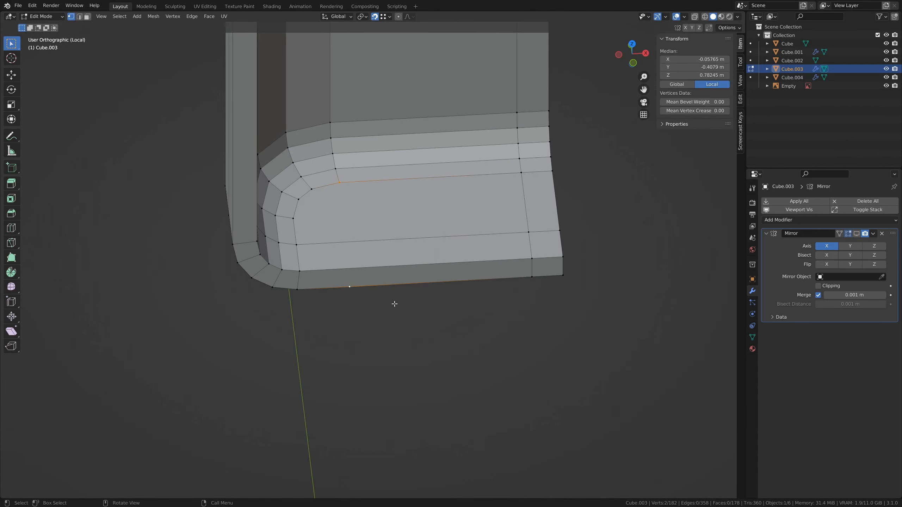
pyautogui.press('j')
pyautogui.click(298, 200)
pyautogui.keyDown('shift'); pyautogui.click(347, 242); pyautogui.keyUp('shift')
pyautogui.press('j')
# Add a vertical edge loop around the back wall and both end faces, slid toward the rounded corner by a factor of -0.331.
pyautogui.moveTo(413, 249); pyautogui.dragTo(370, 323, button='middle')
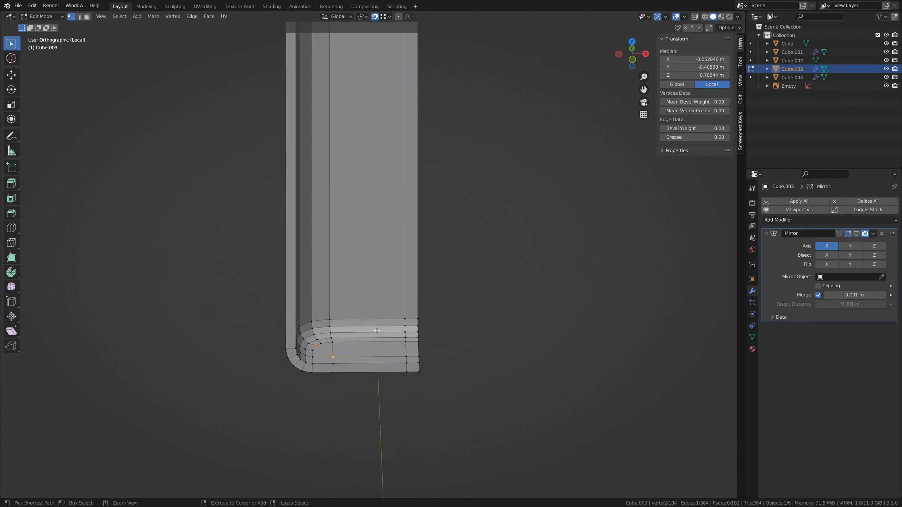
pyautogui.hotkey('ctrl', 'r')
pyautogui.click(391, 326)
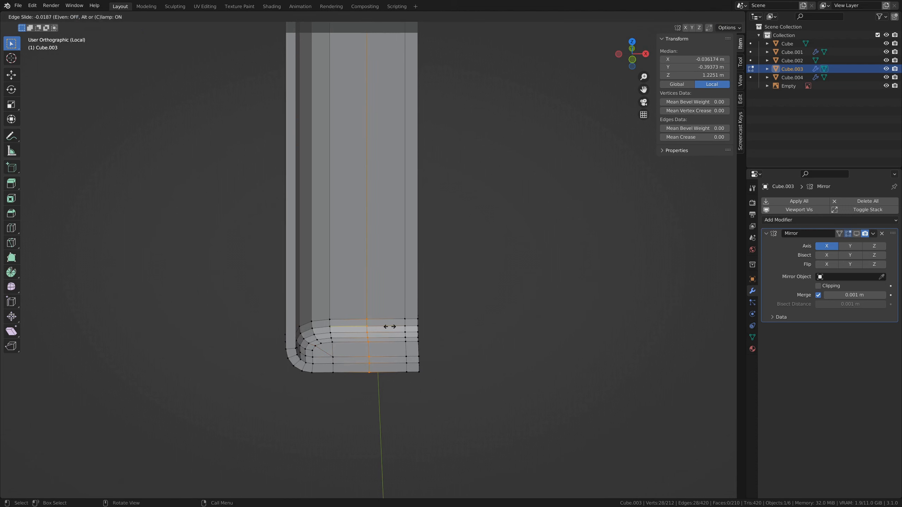
pyautogui.click(381, 339)
pyautogui.moveTo(382, 272); pyautogui.dragTo(388, 334, button='middle')
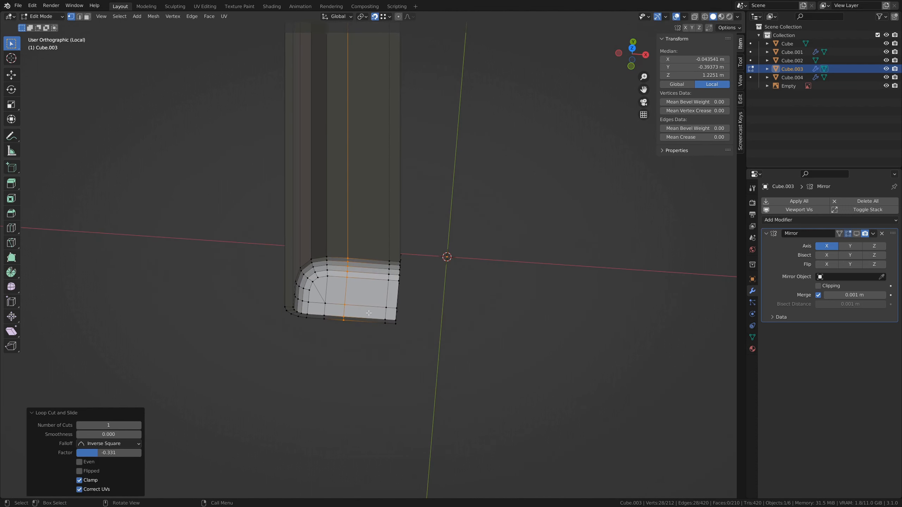
# Duplicate in place the three L-arranged faces at the front open corner of both inner end faces and separate them into a new object.
pyautogui.press('3')
pyautogui.click(363, 309)
pyautogui.keyDown('shift'); pyautogui.click(390, 314); pyautogui.keyUp('shift')
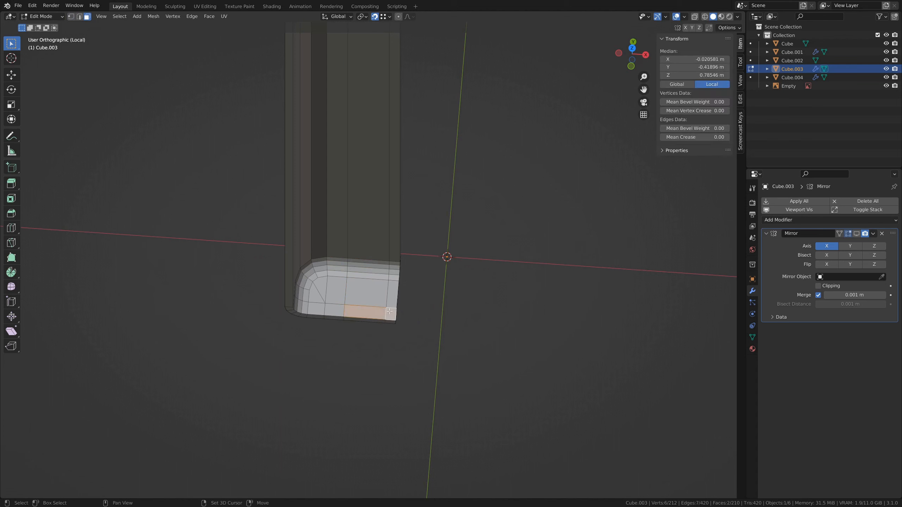
pyautogui.keyDown('shift'); pyautogui.click(393, 295); pyautogui.keyUp('shift')
pyautogui.moveTo(393, 295); pyautogui.dragTo(356, 202, button='middle')
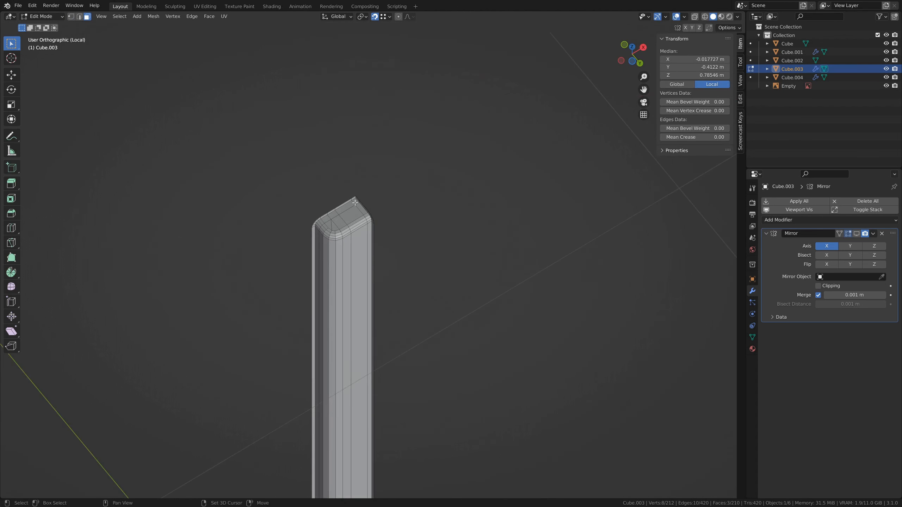
pyautogui.keyDown('shift'); pyautogui.moveTo(370, 339); pyautogui.dragTo(383, 251, button='middle'); pyautogui.keyUp('shift')
pyautogui.hotkey('shift', 'd')
pyautogui.rightClick(423, 285)
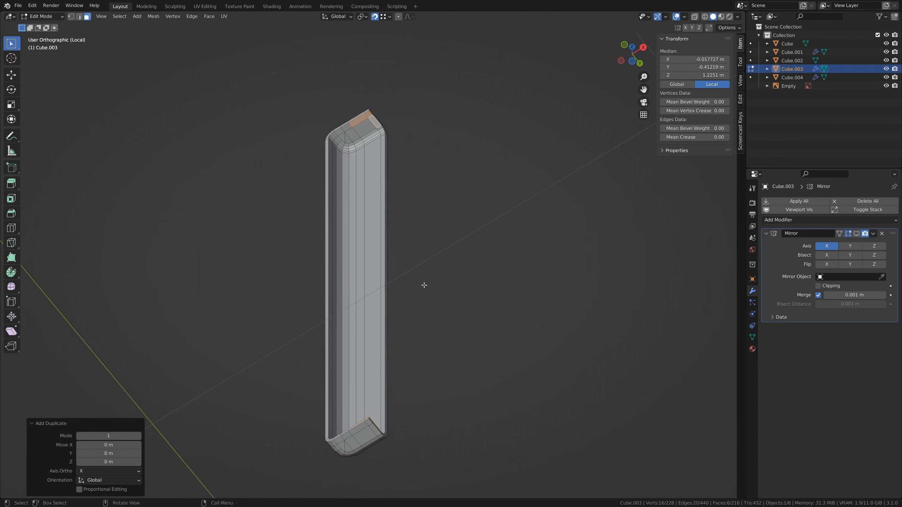
pyautogui.press('p')
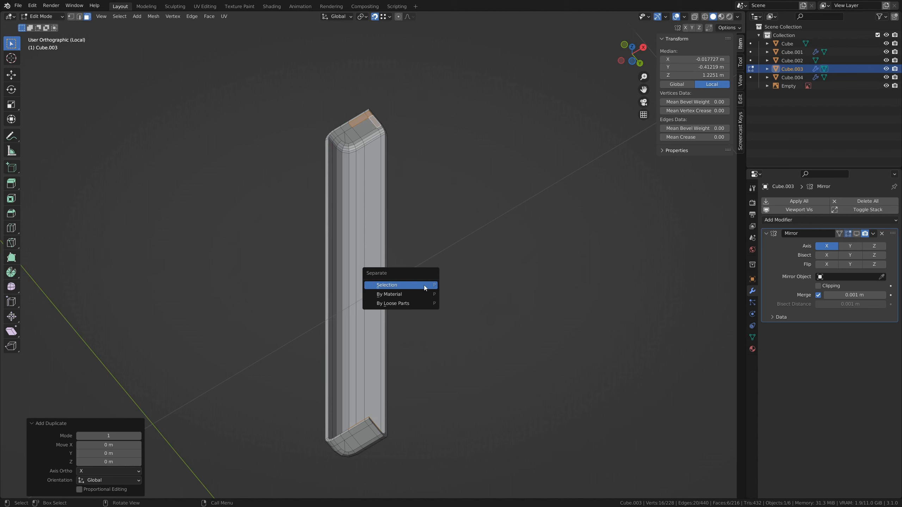
pyautogui.click(424, 285)
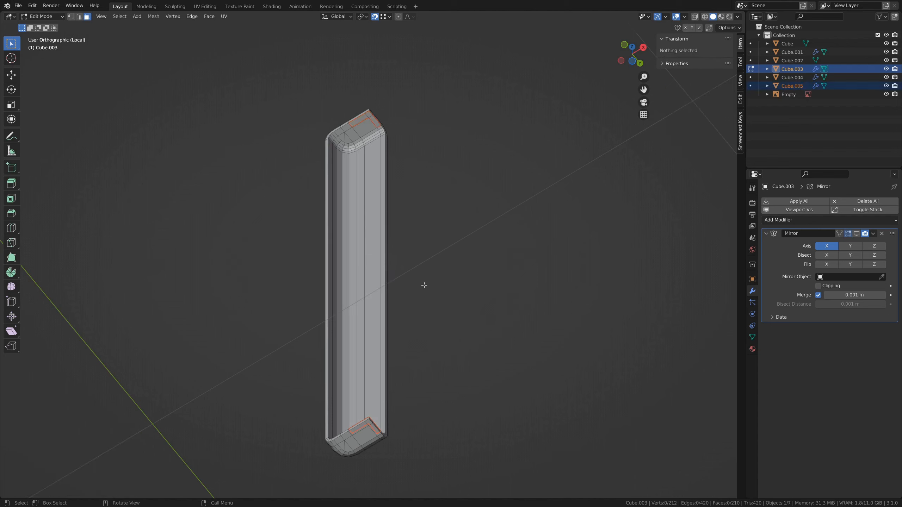
# Switch mesh editing to the separated L-shaped corner faces and select their edges.
pyautogui.press('Tab')
pyautogui.click(375, 124)
pyautogui.moveTo(440, 120); pyautogui.dragTo(444, 126, button='middle')
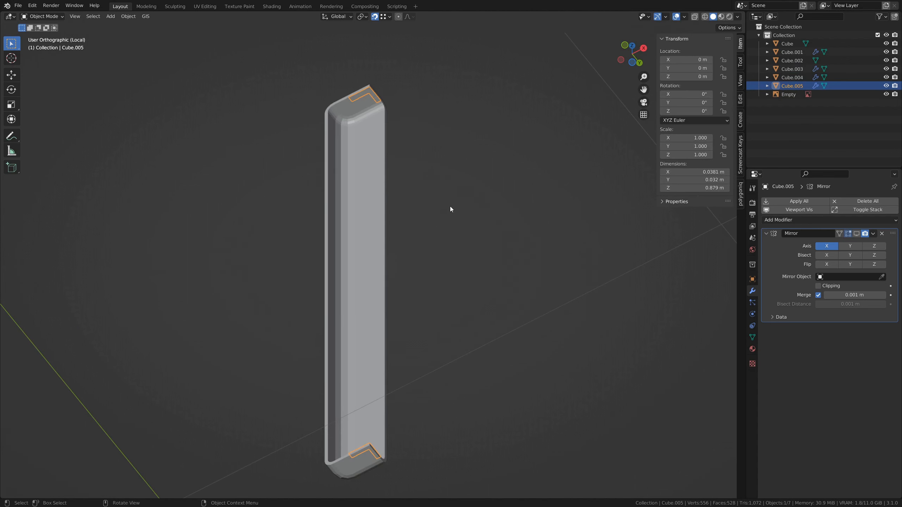
pyautogui.press('Tab')
pyautogui.keyDown('shift'); pyautogui.moveTo(435, 147); pyautogui.dragTo(431, 181, button='middle'); pyautogui.keyUp('shift')
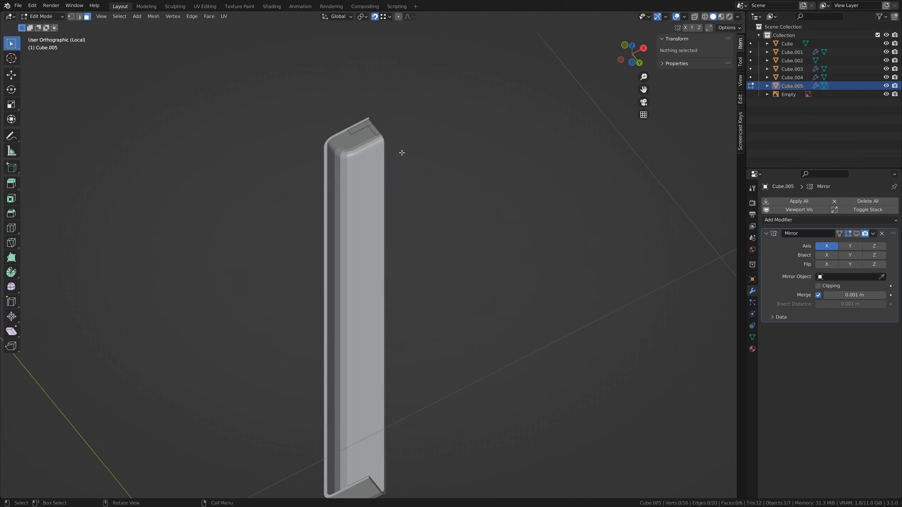
pyautogui.moveTo(371, 130); pyautogui.dragTo(374, 153, button='middle')
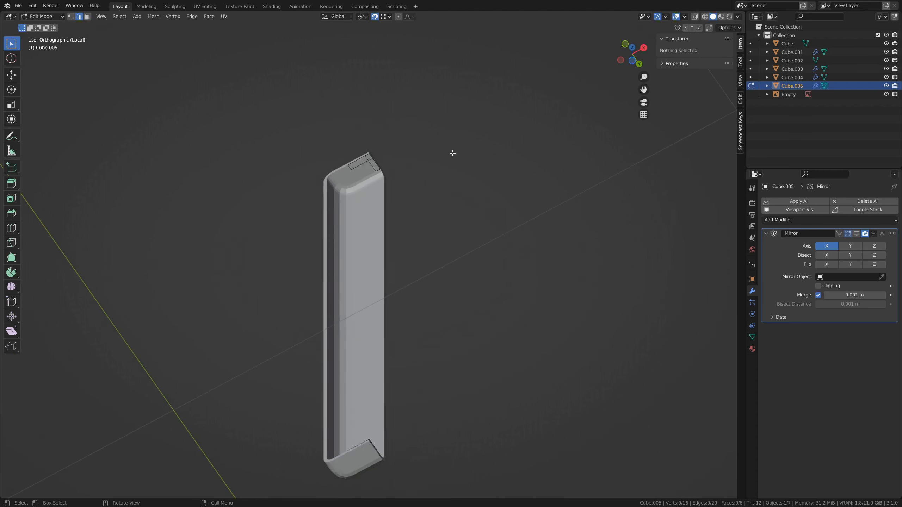
pyautogui.press('a')
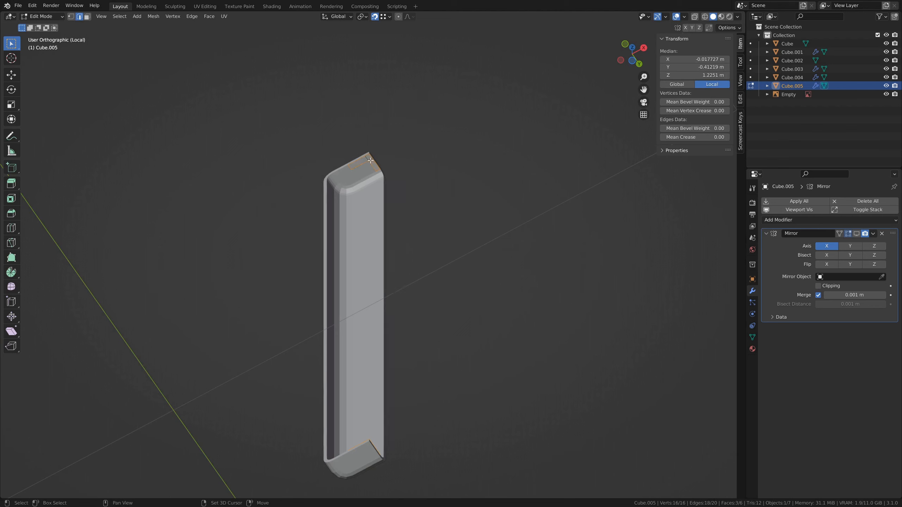
pyautogui.moveTo(370, 161); pyautogui.dragTo(351, 290, button='middle')
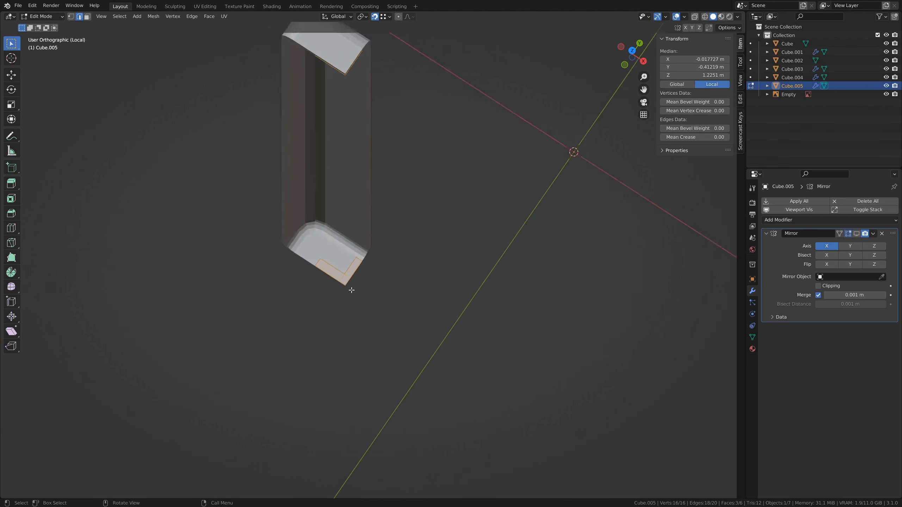
pyautogui.scroll(3, 351, 291)
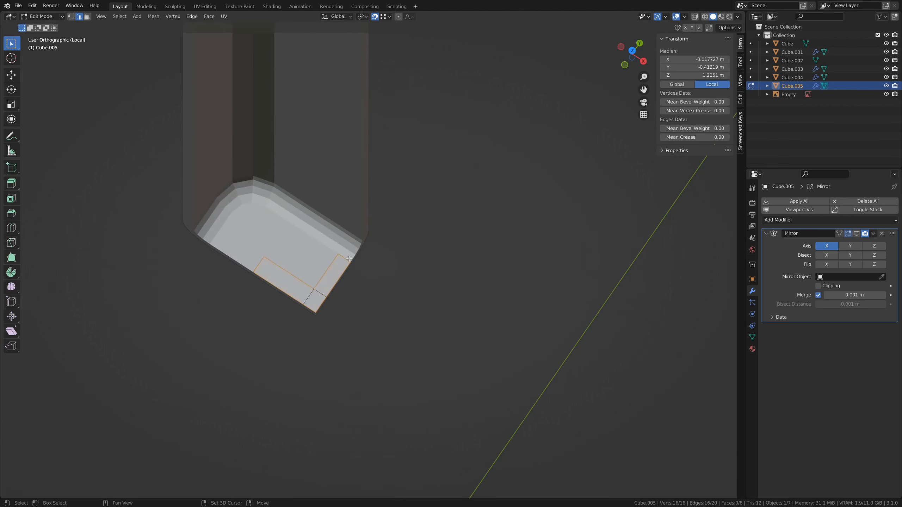
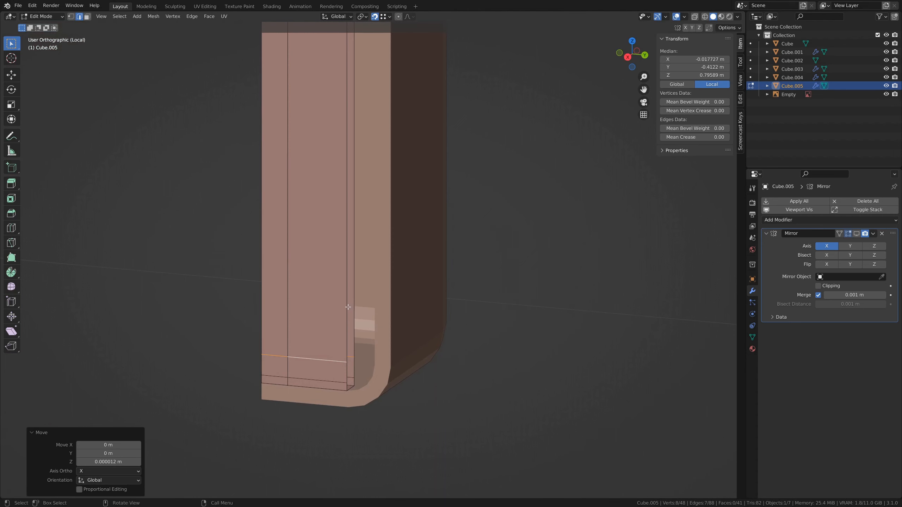
# Extrude the filler's two back vertical edges about 0.0104 m along Y toward the liner's back wall.
pyautogui.click(348, 307)
pyautogui.keyDown('shift'); pyautogui.click(354, 296); pyautogui.keyUp('shift')
pyautogui.scroll(5, 362, 355)
pyautogui.keyDown('shift'); pyautogui.moveTo(371, 432); pyautogui.dragTo(395, 268, button='middle'); pyautogui.keyUp('shift')
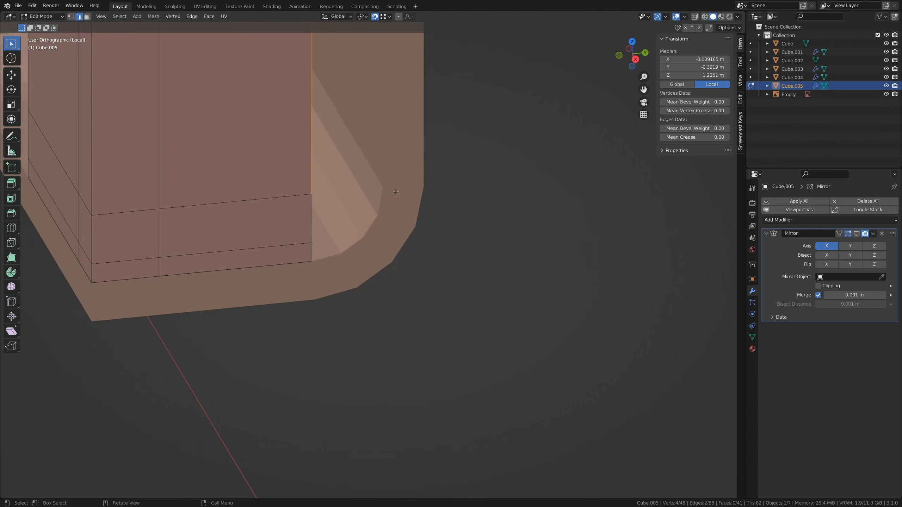
pyautogui.press('e')
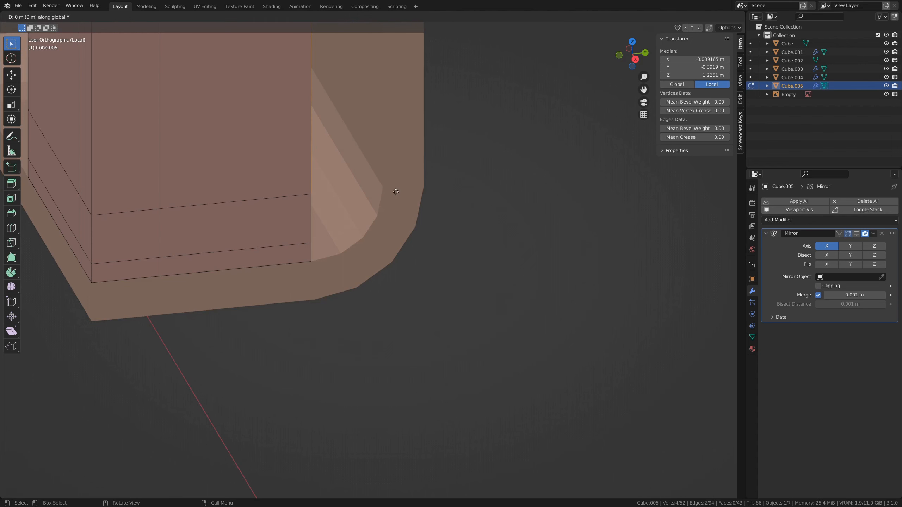
pyautogui.click(387, 188)
pyautogui.keyDown('shift'); pyautogui.moveTo(353, 229); pyautogui.dragTo(403, 252, button='middle'); pyautogui.keyUp('shift')
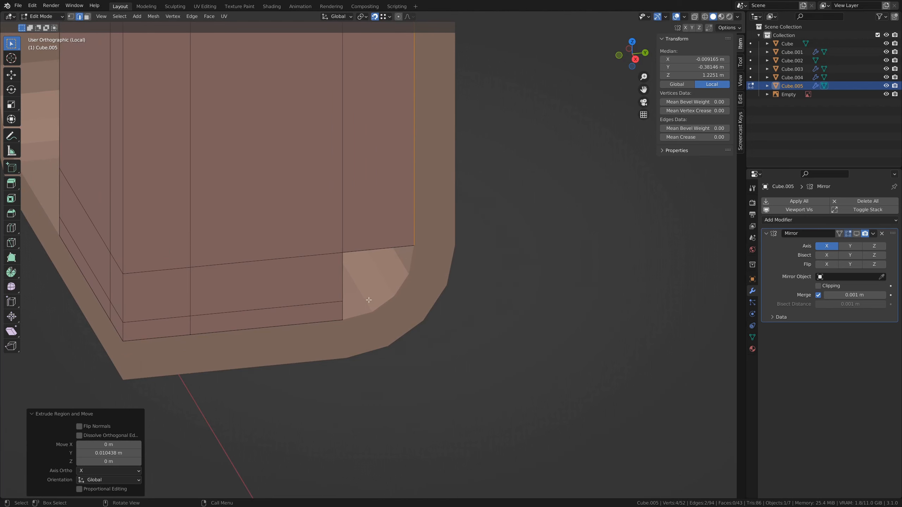
# Extrude the lower vertices on both sides of the filler along Y to the rounded corner and join them with an edge.
pyautogui.press('1')
pyautogui.click(342, 300)
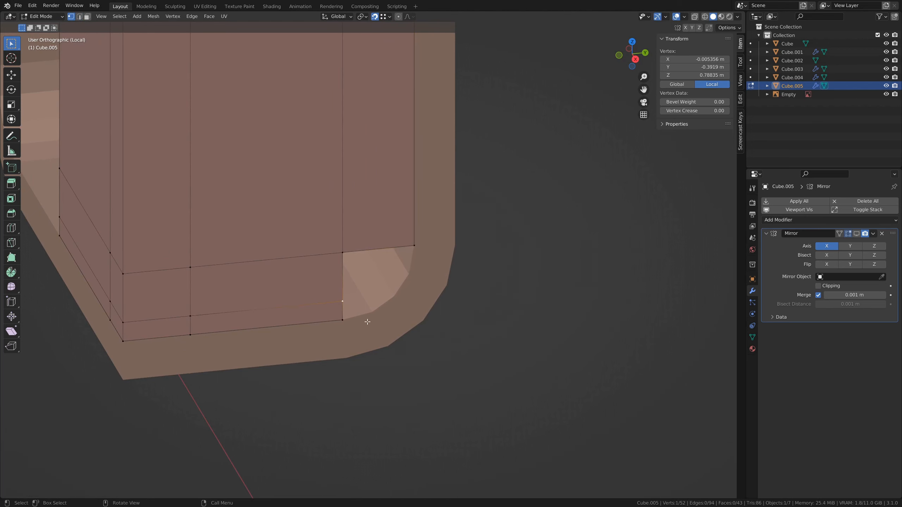
pyautogui.moveTo(371, 310); pyautogui.dragTo(448, 300, button='middle')
pyautogui.press('e')
pyautogui.press('y')
pyautogui.click(416, 306)
pyautogui.click(423, 297)
pyautogui.scroll(1, 455, 316)
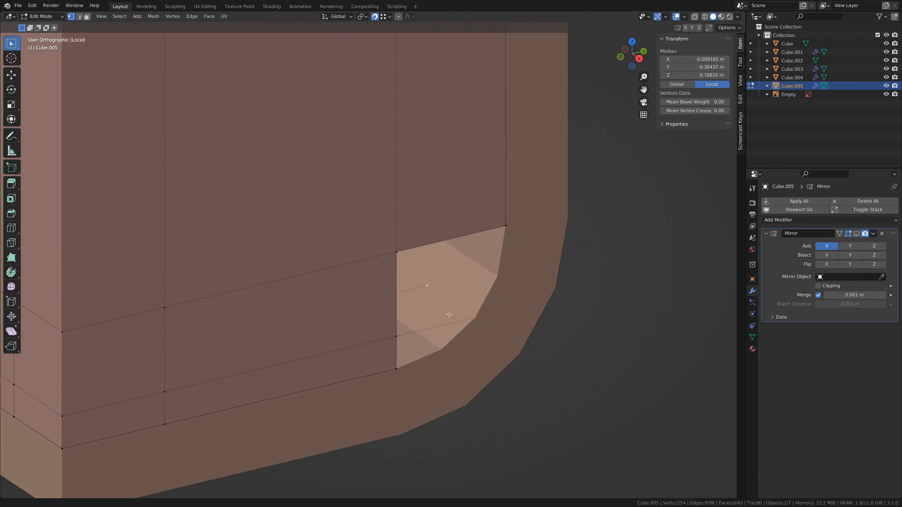
pyautogui.scroll(1, 407, 305)
pyautogui.press('f')
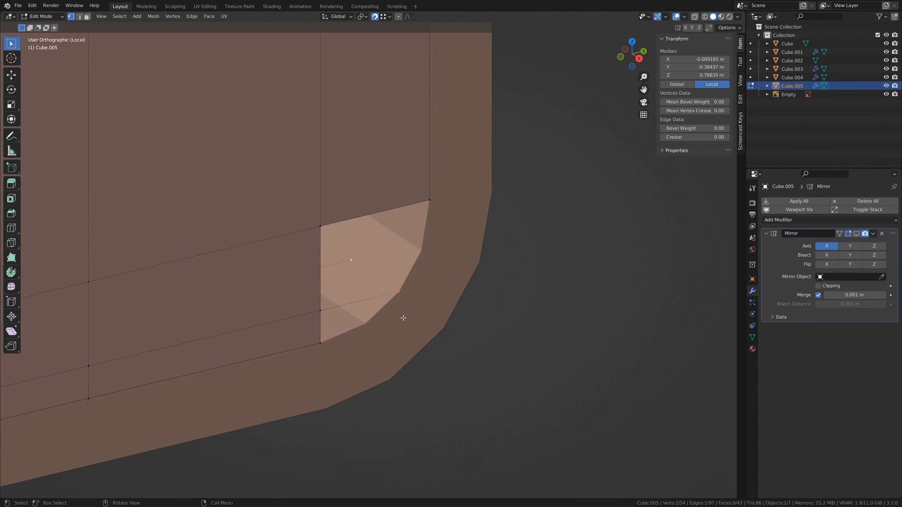
# Extrude the joining edge twice along the rounded corner down to the filler's bottom back edge.
pyautogui.moveTo(405, 313); pyautogui.dragTo(365, 315, button='middle')
pyautogui.press('e')
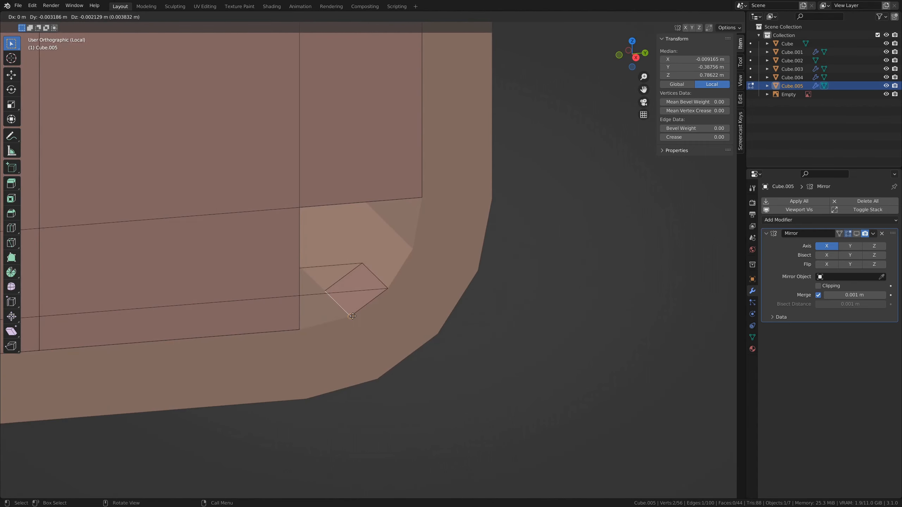
pyautogui.click(349, 317)
pyautogui.press('e')
pyautogui.click(304, 327)
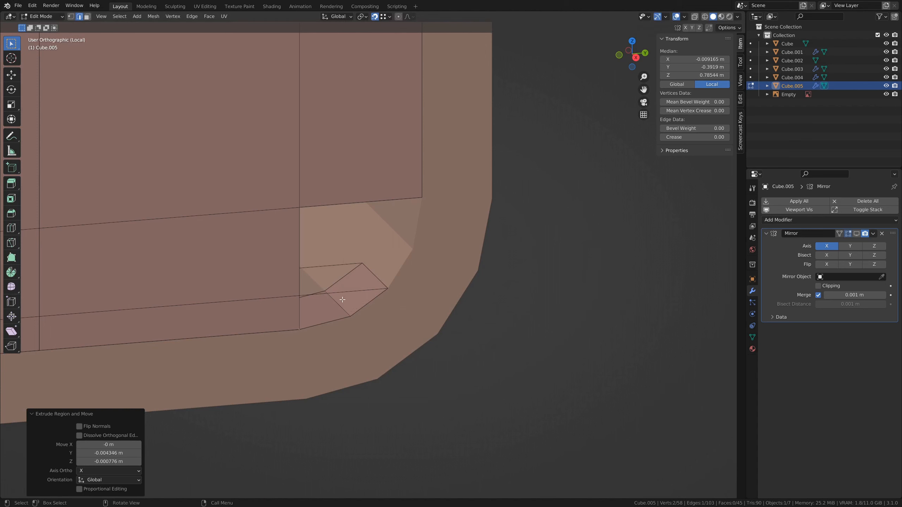
# Fill the side faces between the curved strip and the filler on both sides of the bottom corner.
pyautogui.click(330, 320)
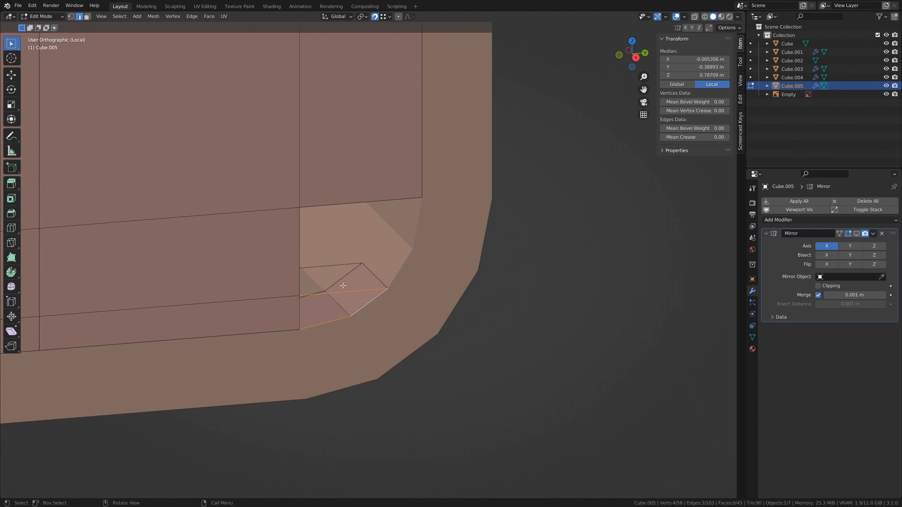
pyautogui.press('f')
pyautogui.click(324, 291)
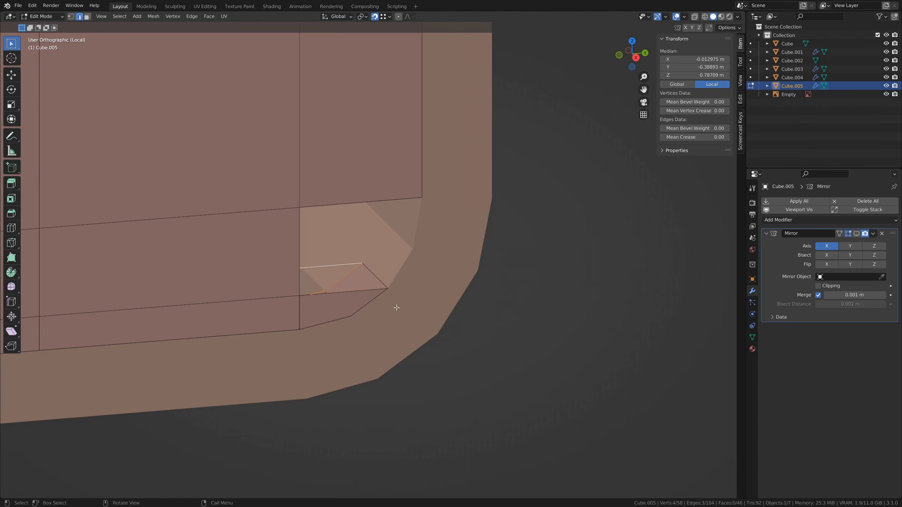
pyautogui.press('f')
# Extrude the curved strip's upper edge along the rounded corner to the filler's back vertical face.
pyautogui.moveTo(396, 308); pyautogui.dragTo(389, 368, button='middle')
pyautogui.click(389, 369)
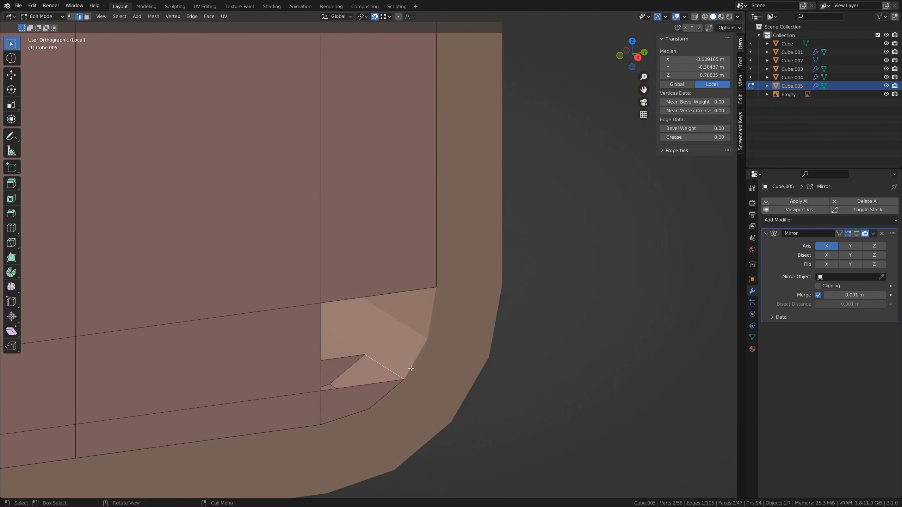
pyautogui.hotkey('ctrl', 'b')
pyautogui.click(426, 346)
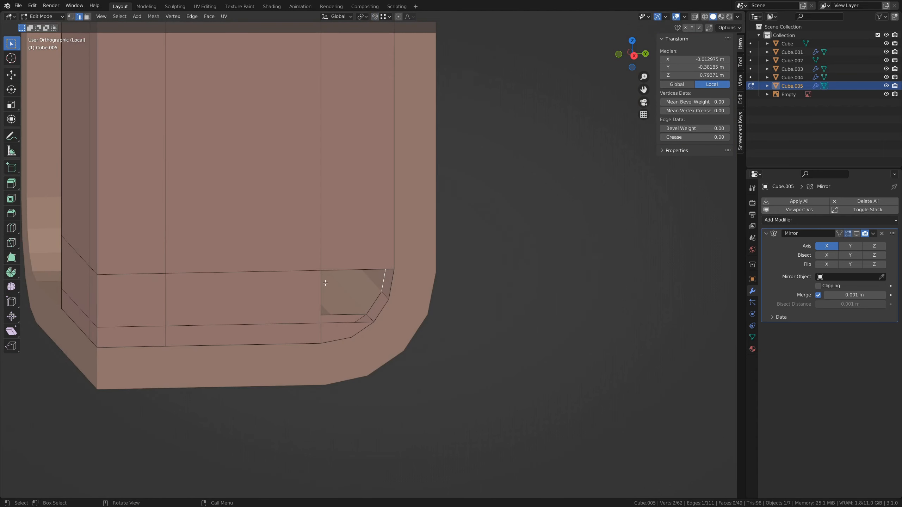
# Add a centred horizontal edge loop across the filler's lower band and fill the remaining side openings at the rounded corner.
pyautogui.hotkey('ctrl', 'r')
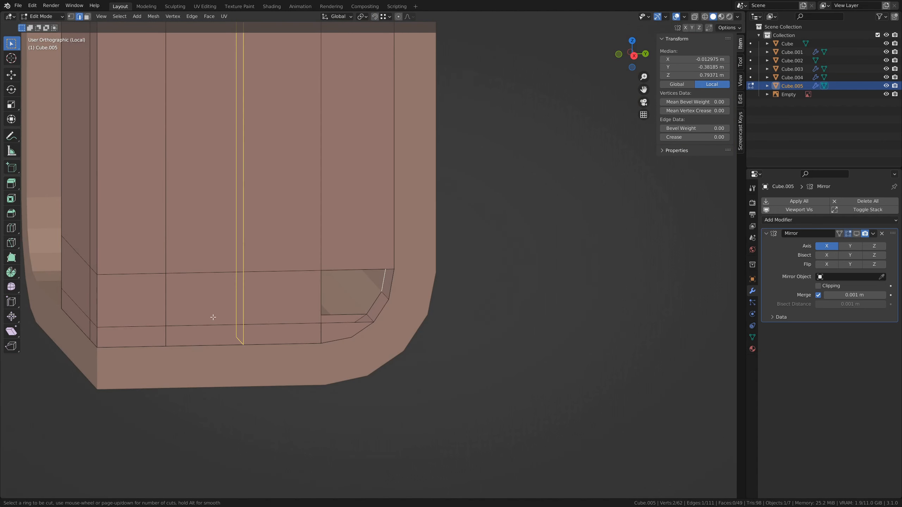
pyautogui.click(176, 306)
pyautogui.rightClick(176, 306)
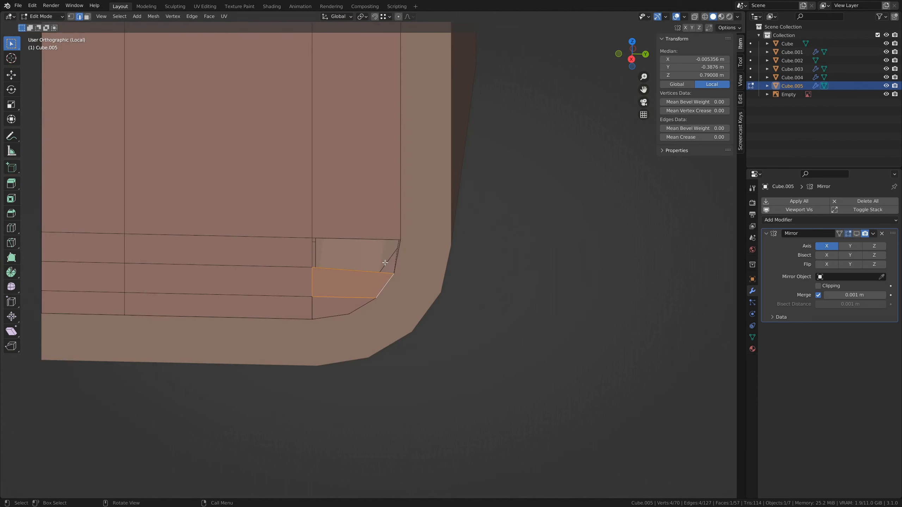
pyautogui.click(394, 259)
pyautogui.moveTo(400, 254); pyautogui.dragTo(390, 263, button='middle')
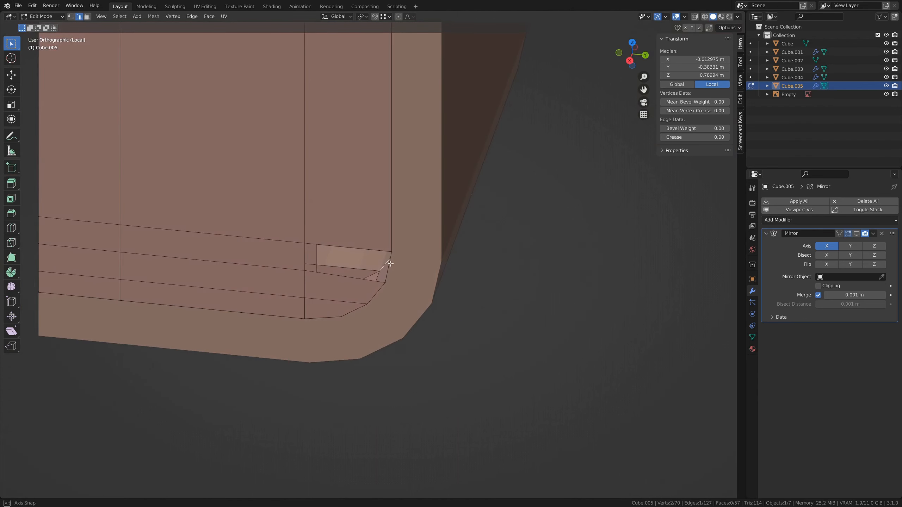
pyautogui.moveTo(362, 265); pyautogui.dragTo(380, 269, button='middle')
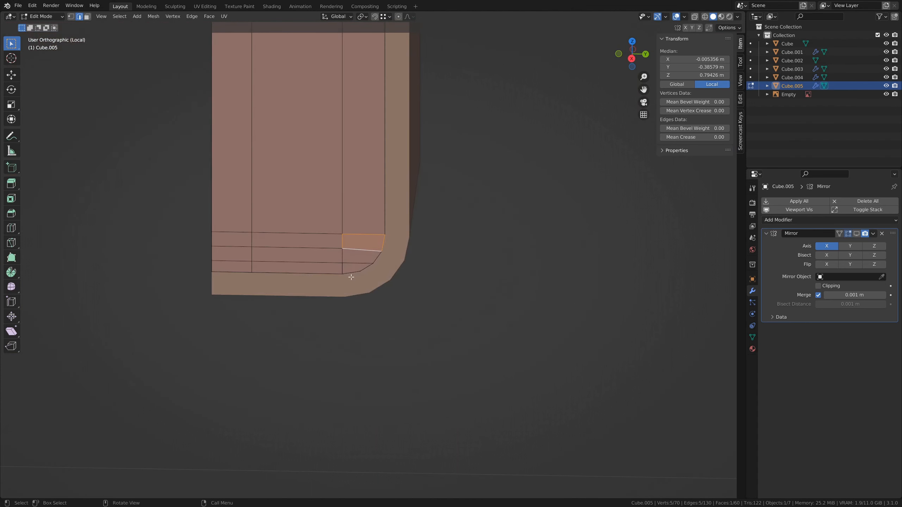
# Merge all of the filler's vertices by distance at 0.0001 m.
pyautogui.scroll(6, 362, 285)
pyautogui.press('1')
pyautogui.press('a')
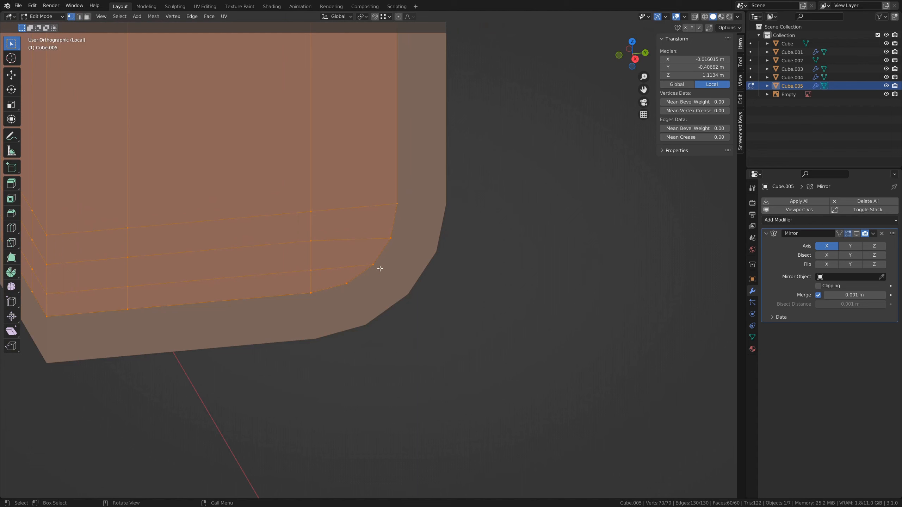
pyautogui.press('F3')
pyautogui.press('Return')
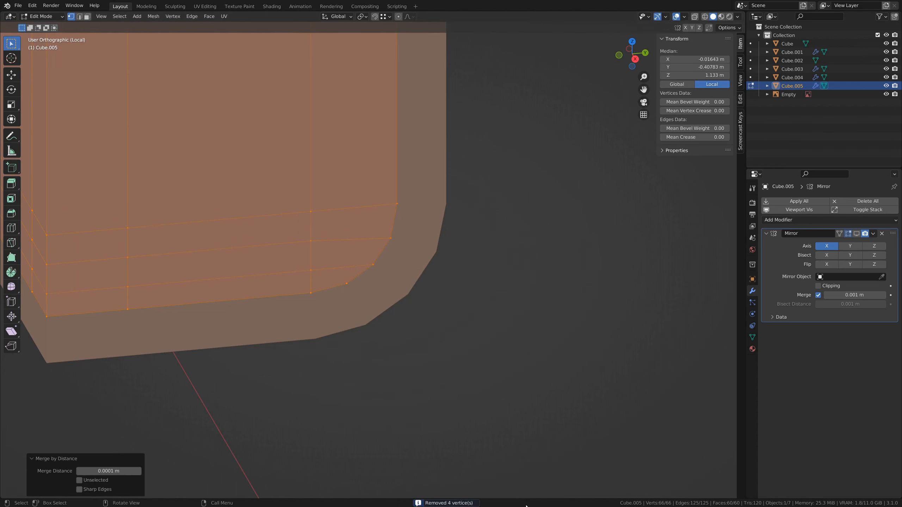
# Add a centred horizontal edge loop around the filler at mid-height with a slide factor of 0.
pyautogui.scroll(-8, 445, 194)
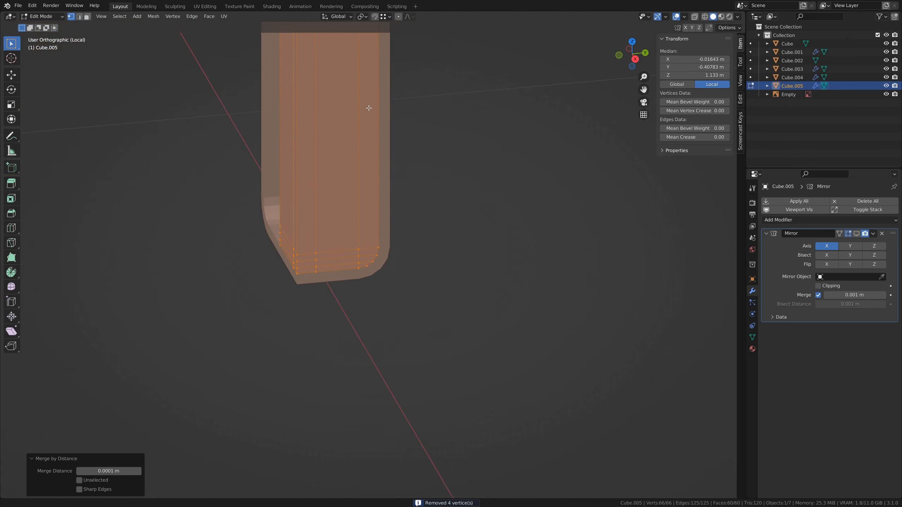
pyautogui.keyDown('shift'); pyautogui.moveTo(369, 109); pyautogui.dragTo(296, 474, button='middle'); pyautogui.keyUp('shift')
pyautogui.scroll(-8, 294, 436)
pyautogui.keyDown('shift'); pyautogui.moveTo(342, 390); pyautogui.dragTo(343, 191, button='middle'); pyautogui.keyUp('shift')
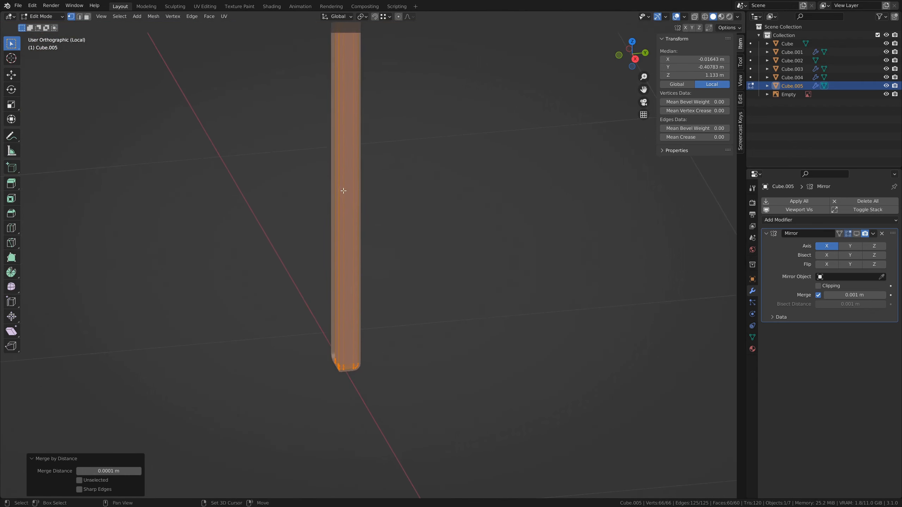
pyautogui.hotkey('ctrl', 'r')
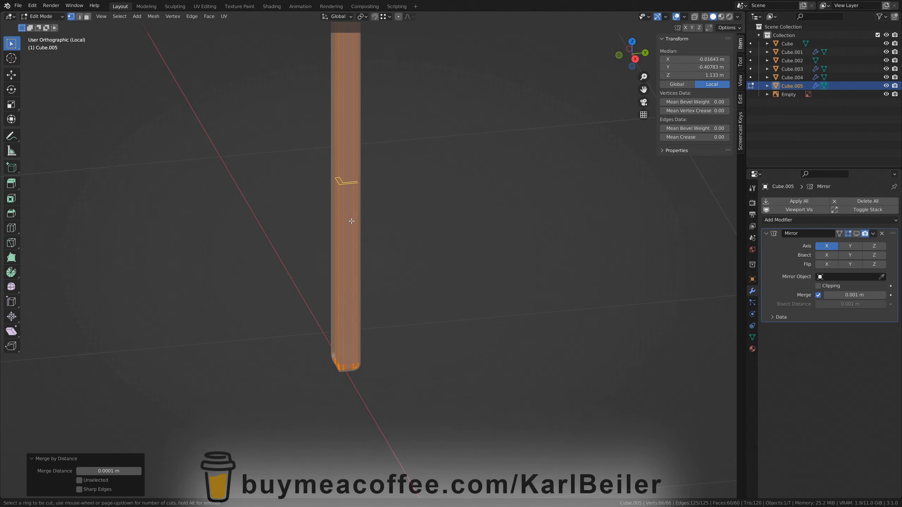
pyautogui.click(352, 222)
pyautogui.click(351, 221)
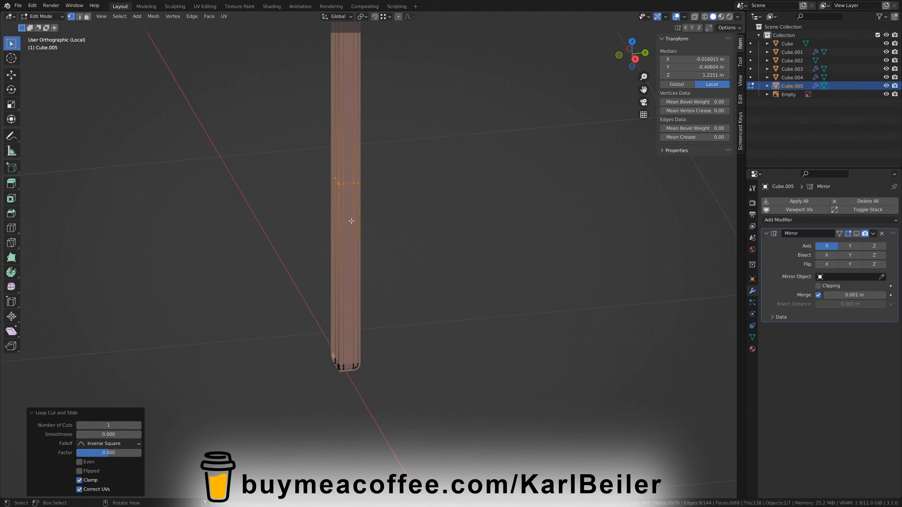
# Select the filler's upper-end vertices in wireframe display and delete them, keeping only the lower half.
pyautogui.scroll(3, 359, 146)
pyautogui.keyDown('shift'); pyautogui.moveTo(348, 115); pyautogui.dragTo(396, 335, button='middle'); pyautogui.keyUp('shift')
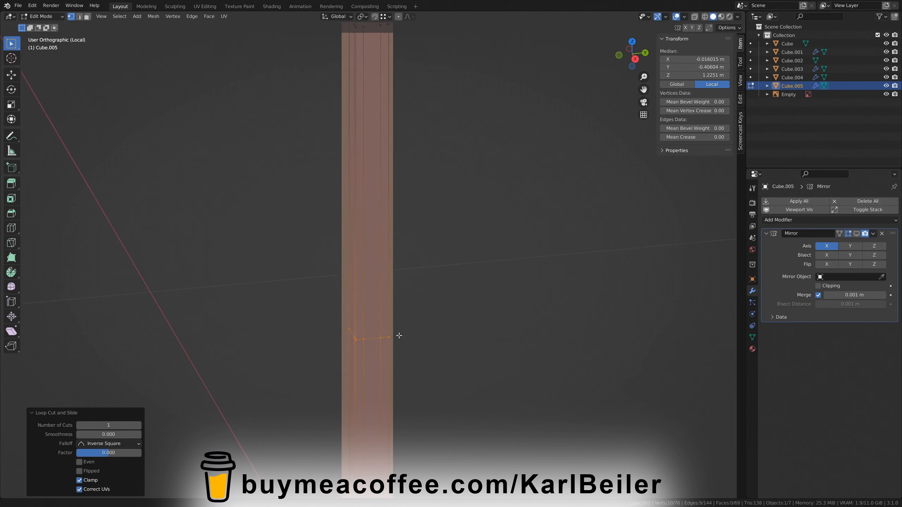
pyautogui.scroll(-3, 441, 242)
pyautogui.moveTo(439, 252); pyautogui.dragTo(477, 261, button='middle')
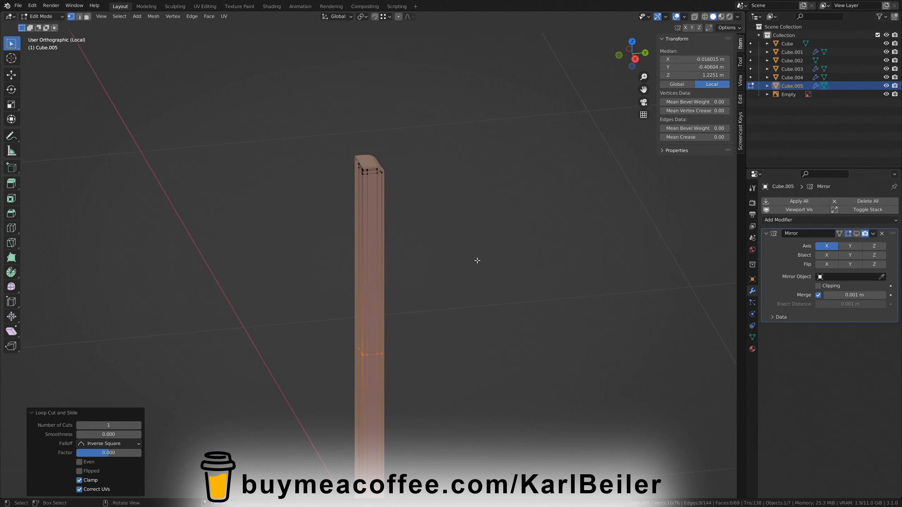
pyautogui.hotkey('alt', 'z')
pyautogui.moveTo(326, 143); pyautogui.dragTo(395, 189)
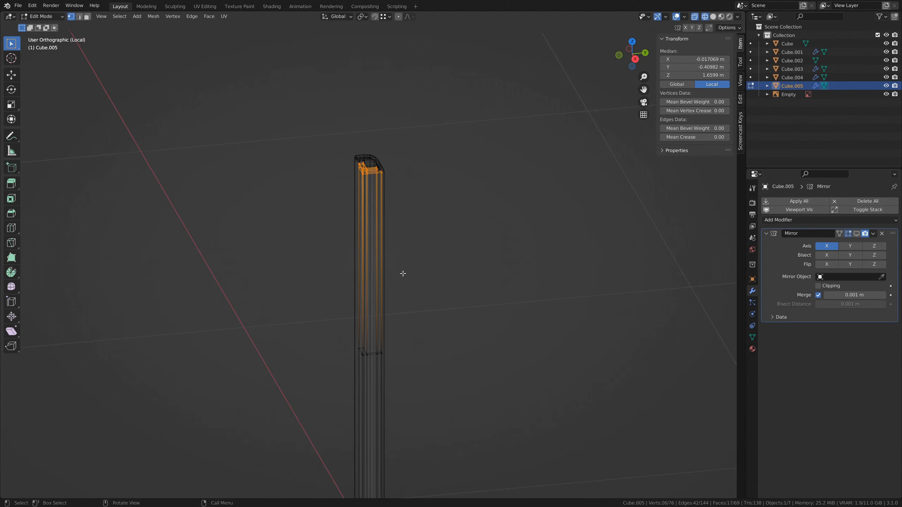
pyautogui.press('x')
pyautogui.press('v')
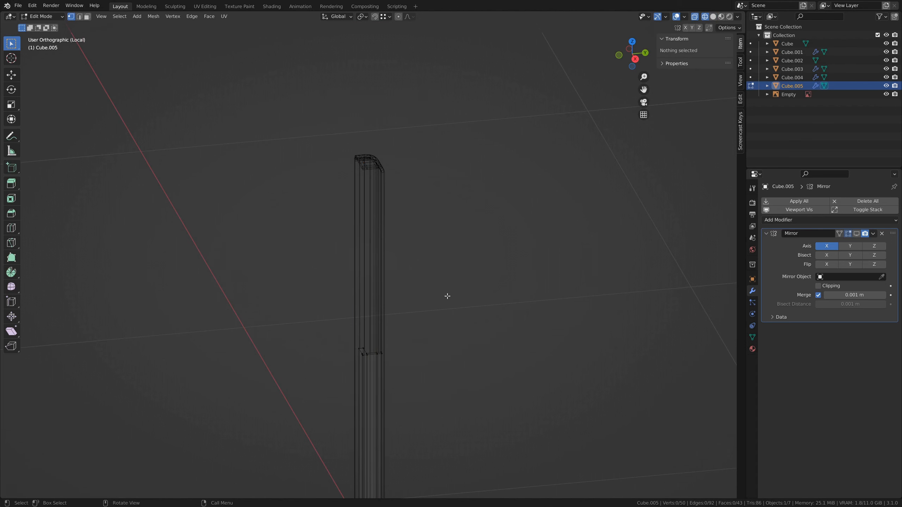
# Duplicate all of the filler's remaining lower-half geometry and move the copy up about 0.487 m along Z.
pyautogui.press('Tab')
pyautogui.scroll(4, 411, 306)
pyautogui.keyDown('shift'); pyautogui.moveTo(410, 305); pyautogui.dragTo(416, 213, button='middle'); pyautogui.keyUp('shift')
pyautogui.hotkey('shift', 'z')
pyautogui.scroll(-4, 499, 386)
pyautogui.keyDown('shift'); pyautogui.moveTo(376, 275); pyautogui.dragTo(388, 221, button='middle'); pyautogui.keyUp('shift')
pyautogui.press('Tab')
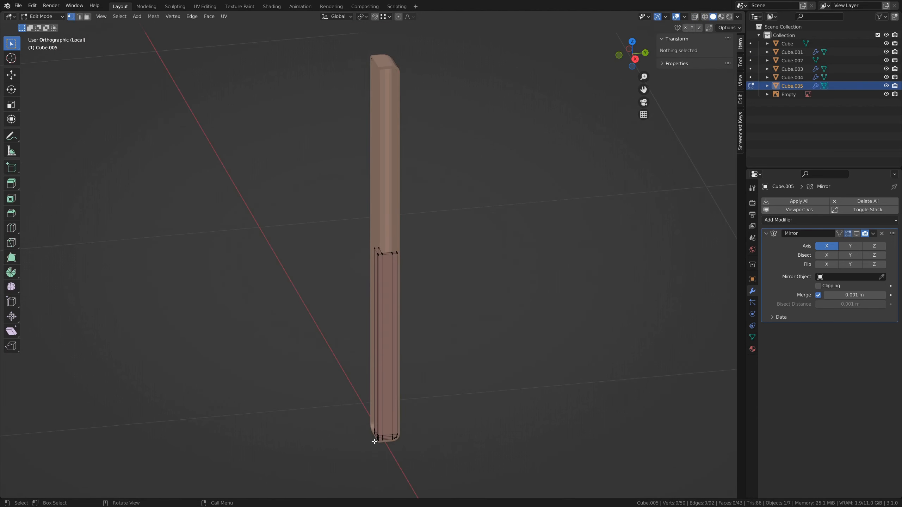
pyautogui.press('a')
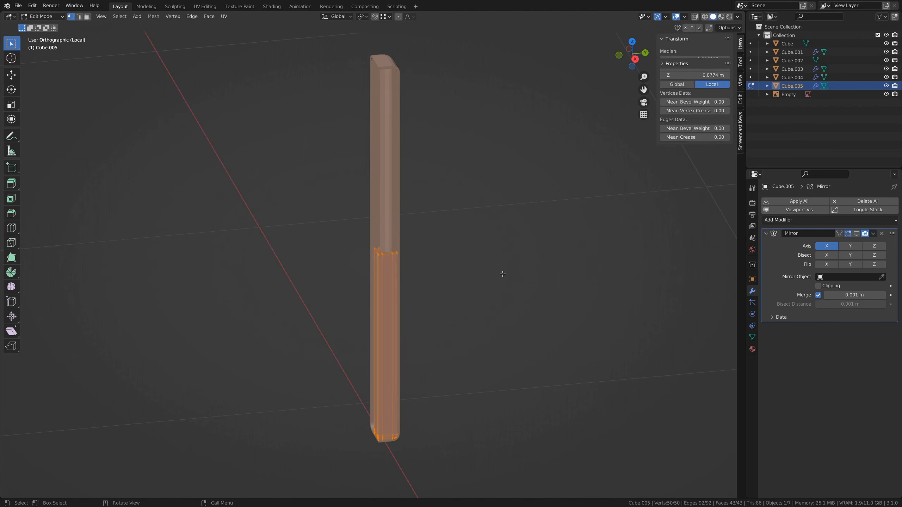
pyautogui.hotkey('shift', 'd')
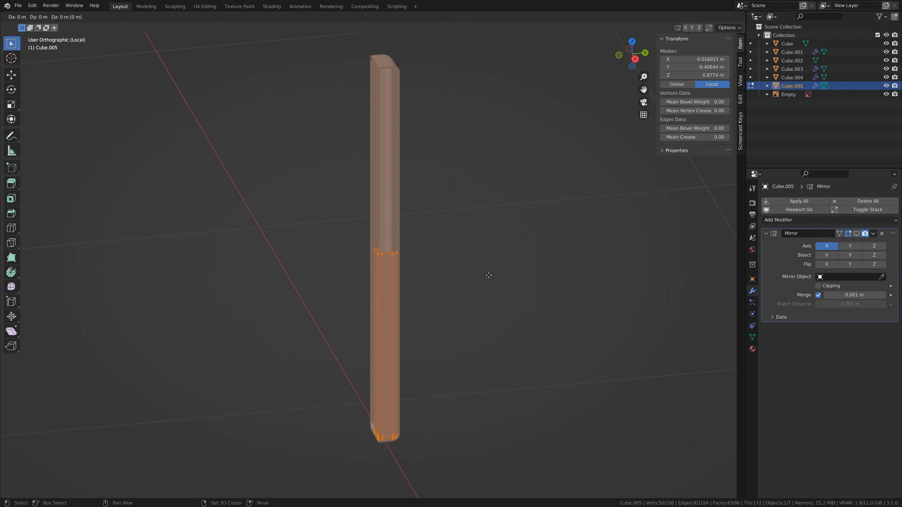
pyautogui.press('z')
pyautogui.click(506, 112)
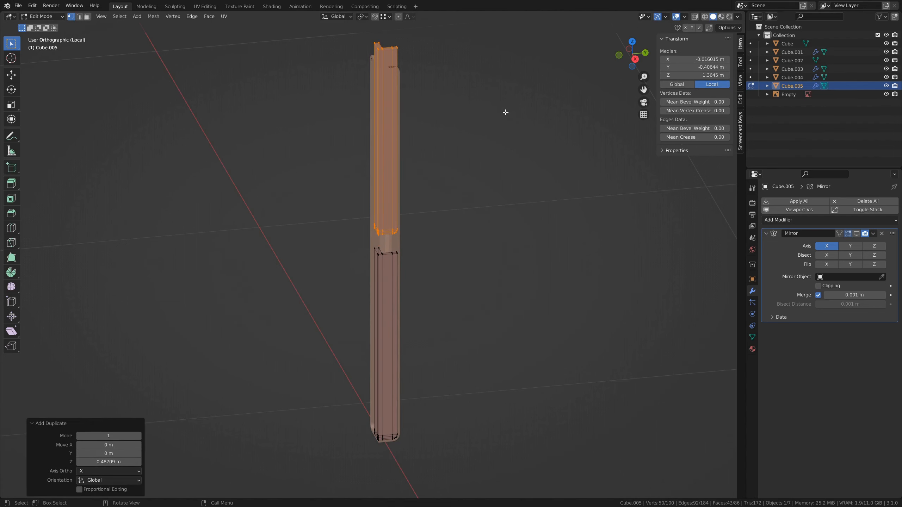
# Flip the duplicated half vertically by scaling it -1 along Z.
pyautogui.moveTo(464, 167); pyautogui.dragTo(457, 205, button='middle')
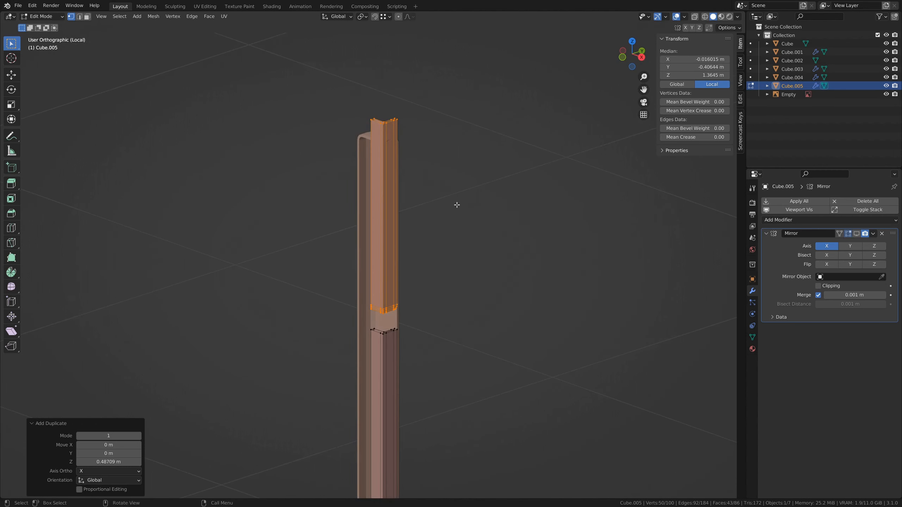
pyautogui.write('sz')
pyautogui.write('-1')
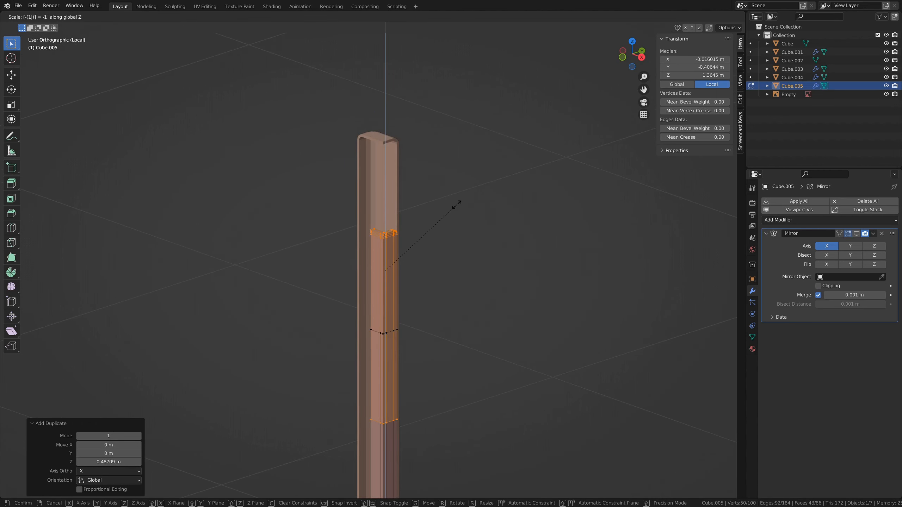
pyautogui.press('Return')
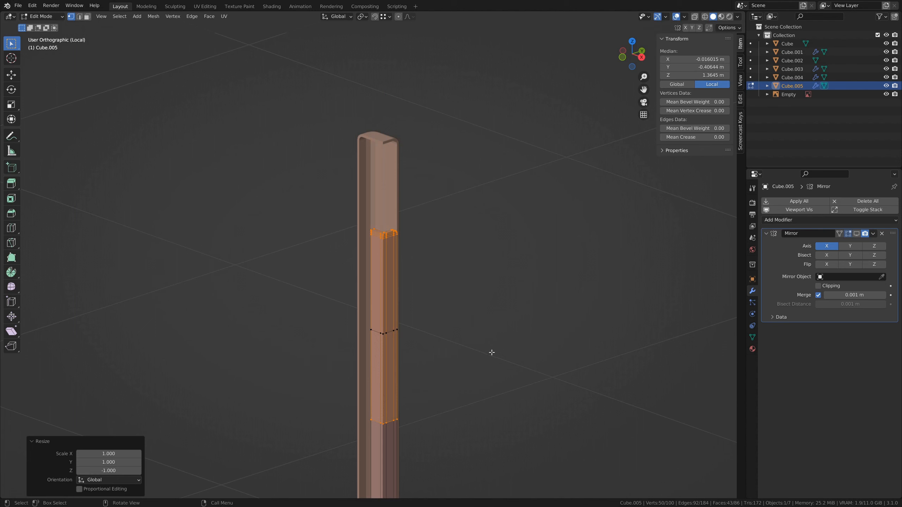
# Raise the flipped half along Z, turn on snapping, and snap it onto the upper edge of the lower half.
pyautogui.press('g')
pyautogui.press('z')
pyautogui.click(489, 198)
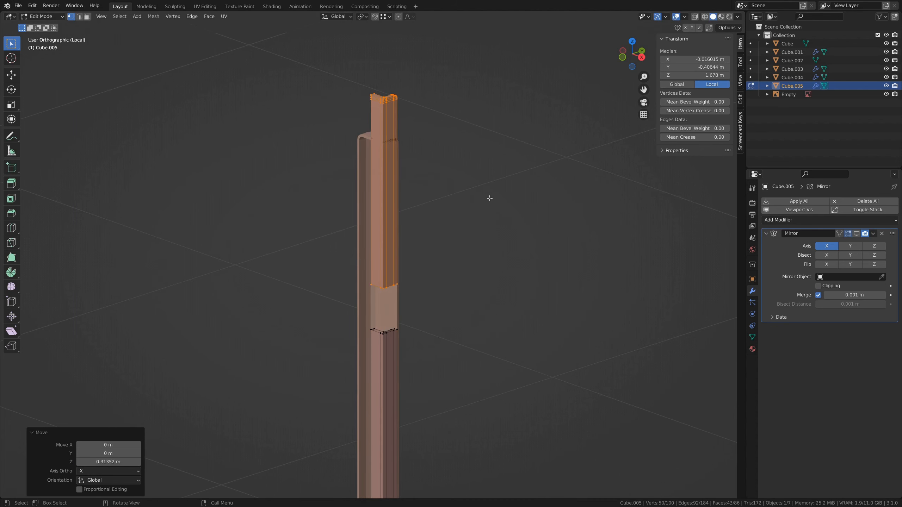
pyautogui.scroll(5, 449, 388)
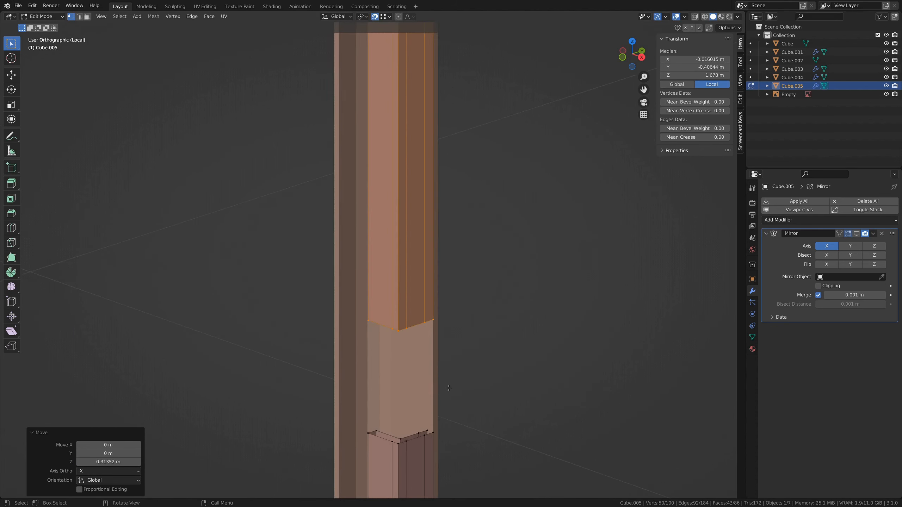
pyautogui.press('g')
pyautogui.press('z')
pyautogui.click(397, 450)
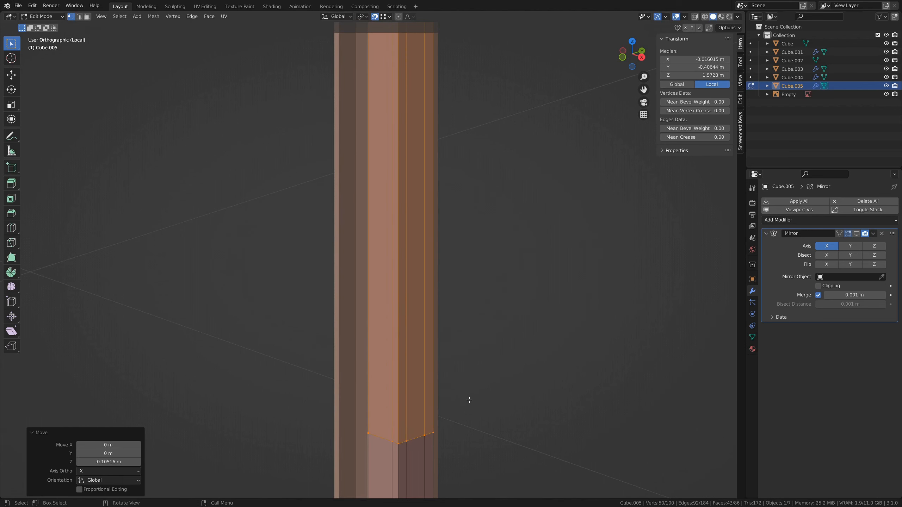
# Merge all of the filler's vertices by distance to join both halves, and return to Object Mode.
pyautogui.press('a')
pyautogui.scroll(-3, 467, 409)
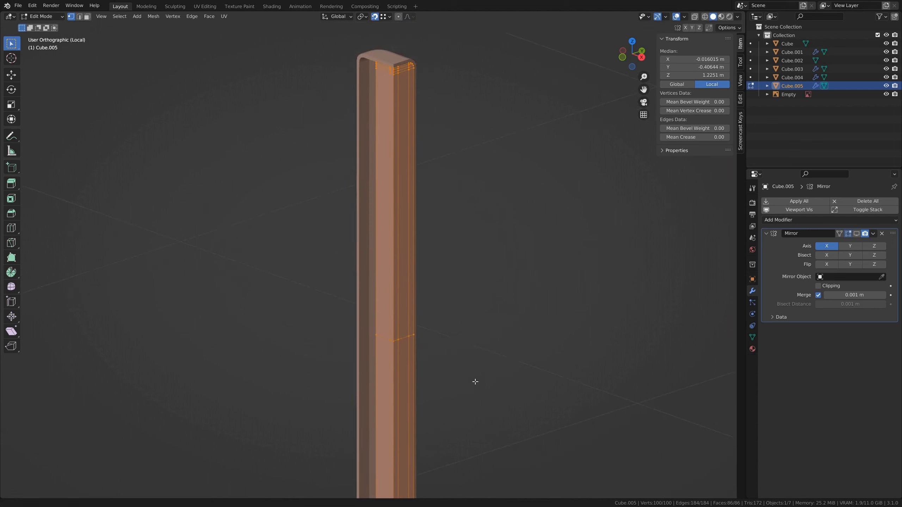
pyautogui.press('m')
pyautogui.press('b')
pyautogui.scroll(-2, 497, 270)
pyautogui.moveTo(458, 188); pyautogui.dragTo(458, 246, button='middle')
pyautogui.press('Tab')
# Turn on the Face Orientation overlay to check the filler's normals.
pyautogui.click(684, 17)
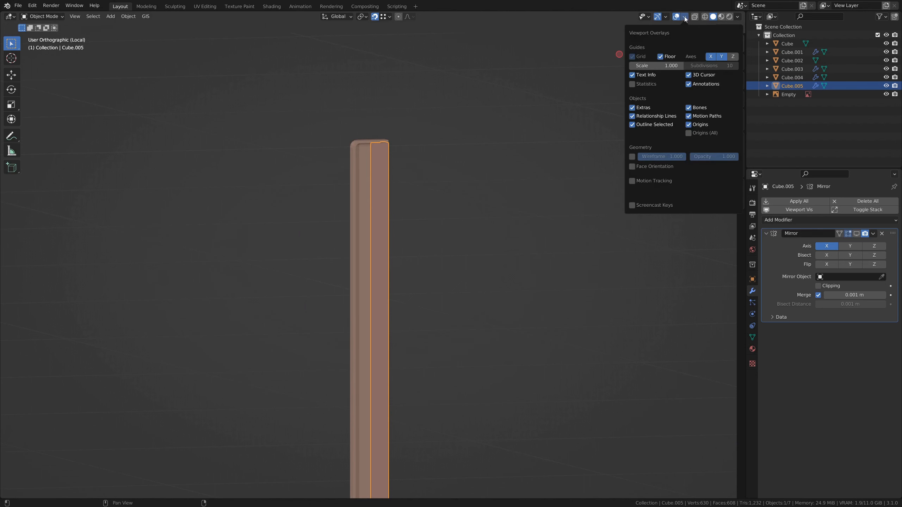
pyautogui.click(683, 18)
pyautogui.click(686, 18)
pyautogui.click(632, 166)
pyautogui.press('n')
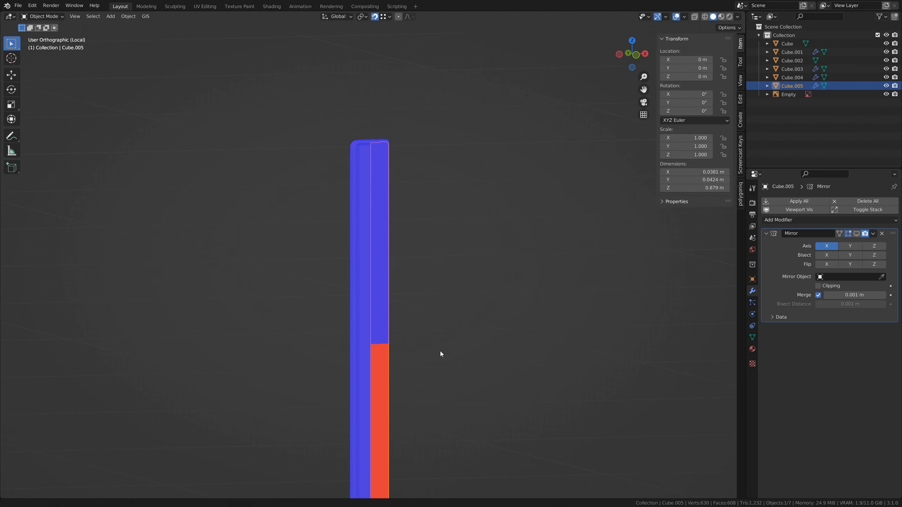
# Recalculate the normals of all the filler's faces to the outside and return to Object Mode.
pyautogui.moveTo(439, 351); pyautogui.dragTo(505, 264, button='middle')
pyautogui.scroll(4, 439, 226)
pyautogui.keyDown('shift'); pyautogui.moveTo(474, 210); pyautogui.dragTo(365, 312, button='middle'); pyautogui.keyUp('shift')
pyautogui.keyDown('shift'); pyautogui.moveTo(355, 405); pyautogui.dragTo(377, 294, button='middle'); pyautogui.keyUp('shift')
pyautogui.press('Tab')
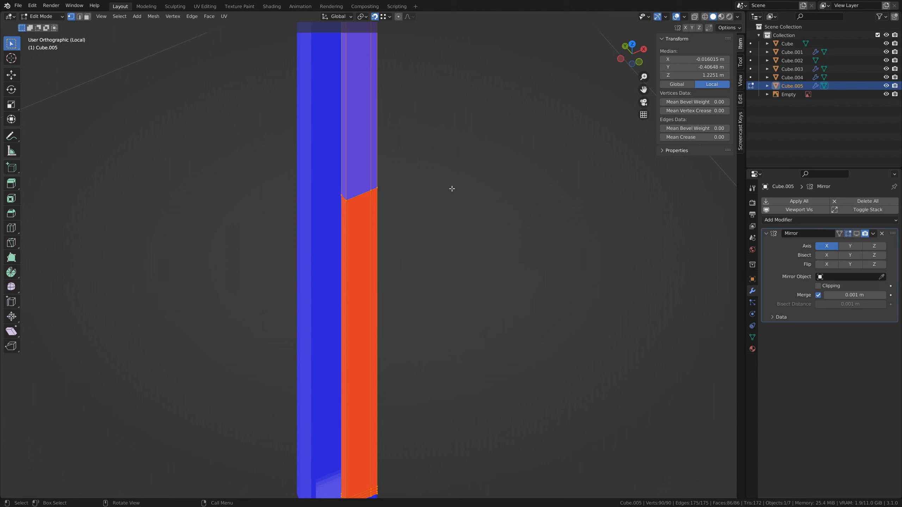
pyautogui.press('3')
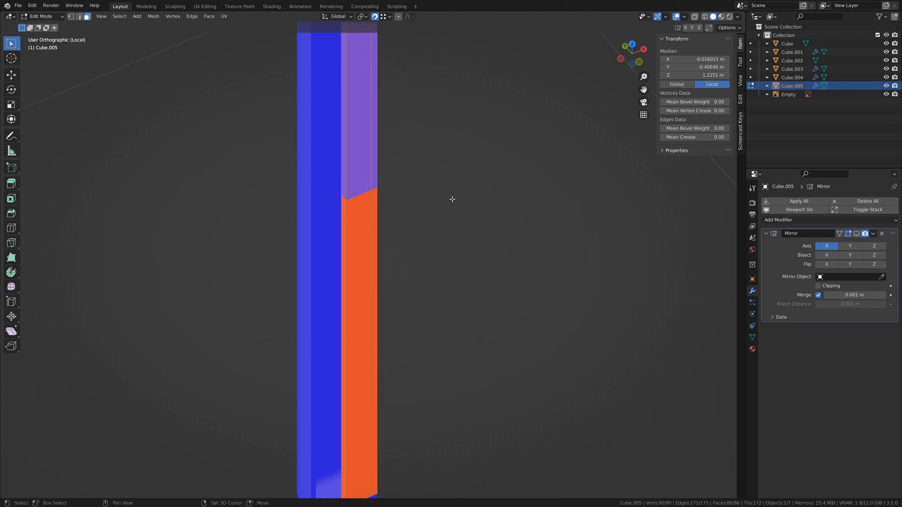
pyautogui.hotkey('shift', 'n')
pyautogui.scroll(-2, 434, 198)
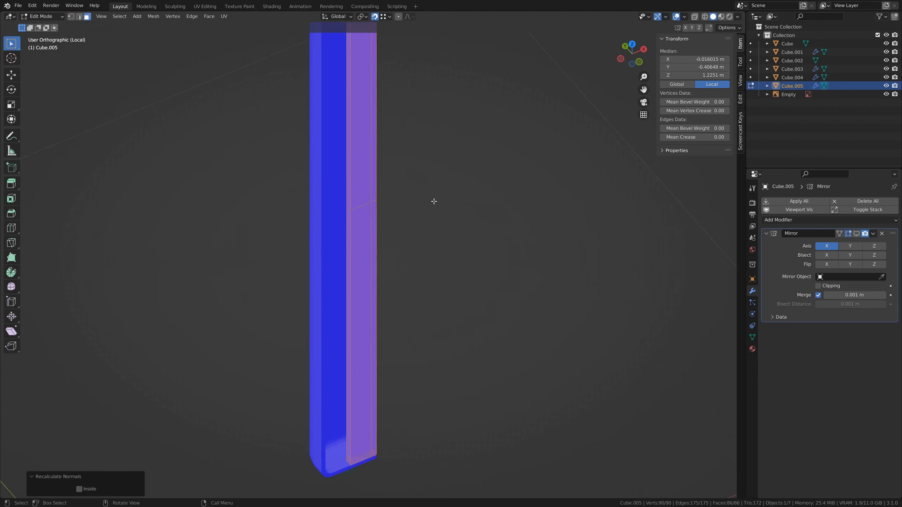
pyautogui.moveTo(433, 199); pyautogui.dragTo(376, 214, button='middle')
pyautogui.hotkey('alt', 'a')
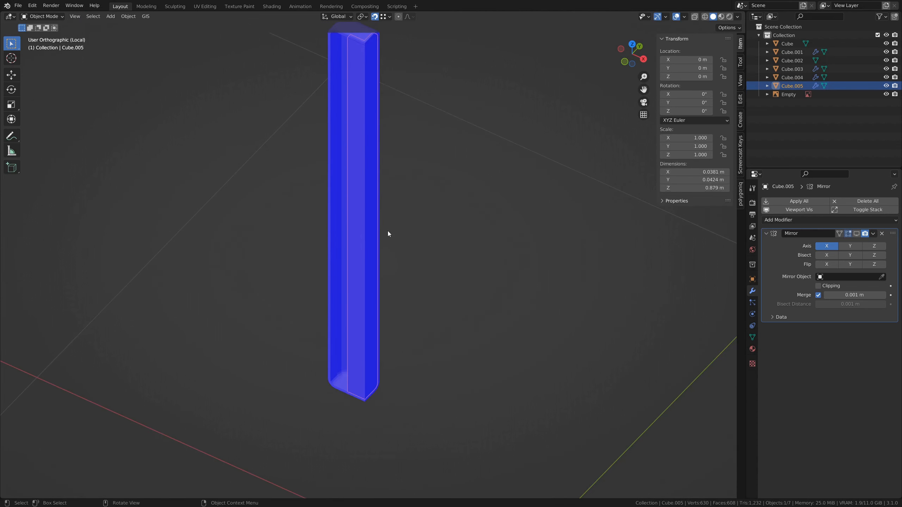
pyautogui.press('Tab')
# Isolate the horizontal handle liner and add a centred lengthwise edge loop along its lower face with a slide factor of 0.
pyautogui.moveTo(370, 181); pyautogui.dragTo(350, 181, button='middle')
pyautogui.scroll(2, 411, 242)
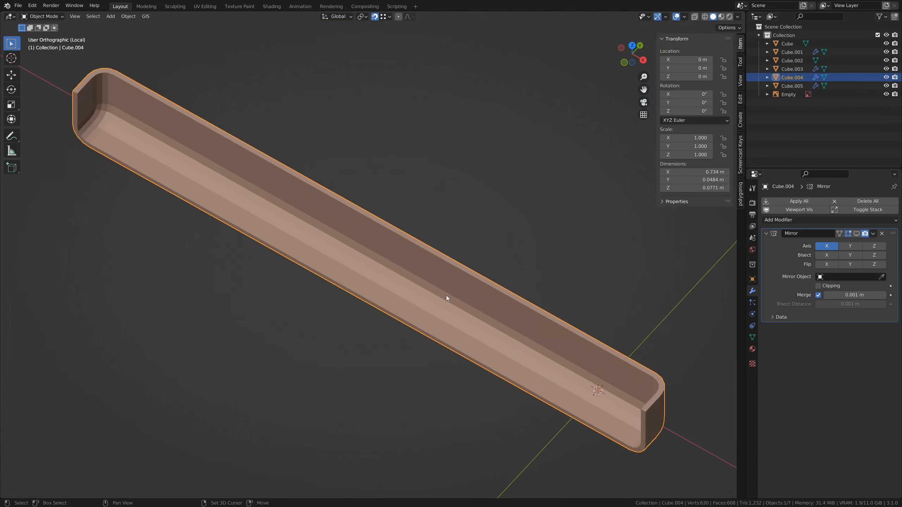
pyautogui.press('Tab')
pyautogui.scroll(3, 446, 295)
pyautogui.moveTo(446, 295); pyautogui.dragTo(408, 256, button='middle')
pyautogui.hotkey('ctrl', 'r')
pyautogui.click(408, 256)
pyautogui.rightClick(408, 257)
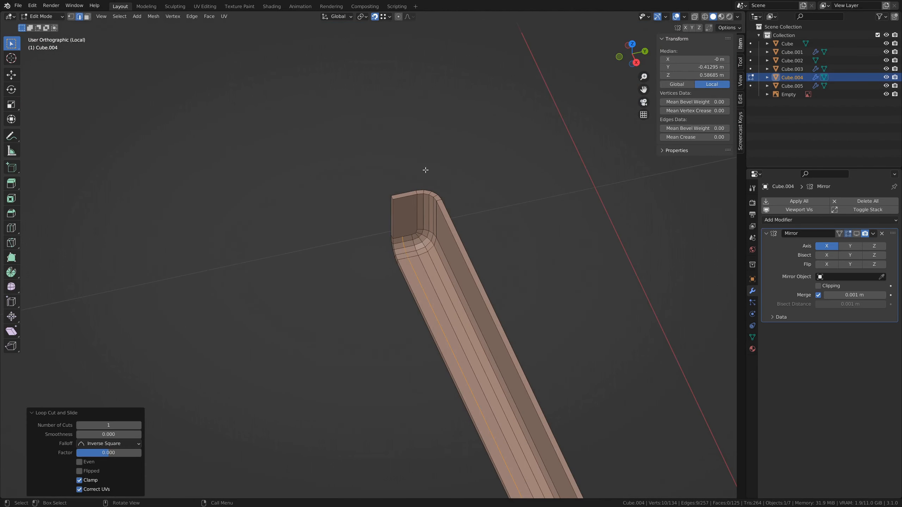
# Connect the two inner-corner vertices across the end wall at the liner's negative-X end.
pyautogui.moveTo(424, 171); pyautogui.dragTo(391, 282, button='middle')
pyautogui.scroll(4, 366, 402)
pyautogui.press('1')
pyautogui.click(364, 403)
pyautogui.keyDown('shift'); pyautogui.click(345, 422); pyautogui.keyUp('shift')
pyautogui.press('j')
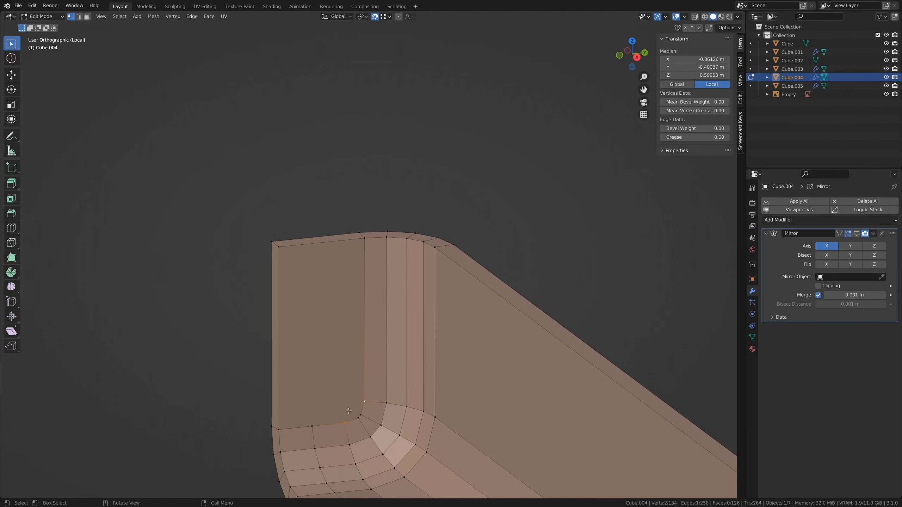
# Add an edge cut across the rim of the negative-X end and connect it down to the inner-corner vertices.
pyautogui.scroll(-2, 347, 398)
pyautogui.hotkey('ctrl', 'r')
pyautogui.click(334, 248)
pyautogui.press('g')
pyautogui.press('x')
pyautogui.click(352, 346)
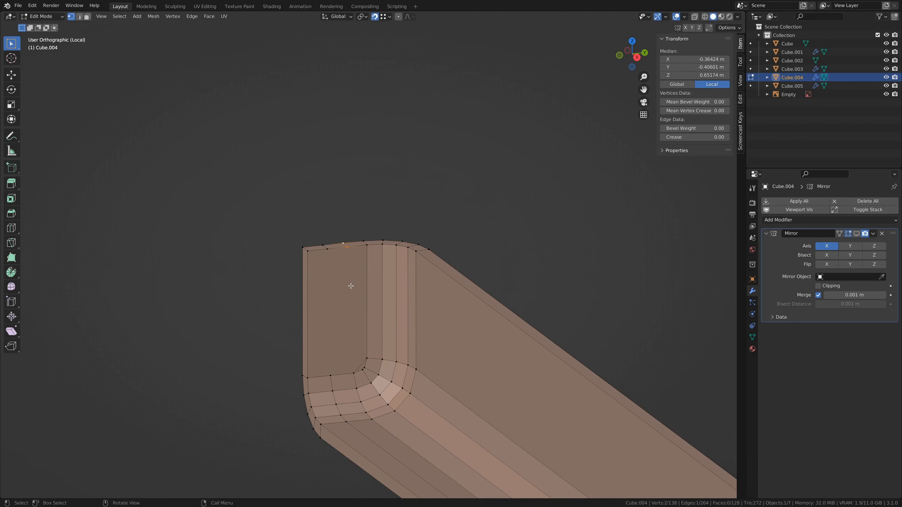
pyautogui.press('j')
# Connect the two inner-corner vertices across the end wall at the liner's positive-X end.
pyautogui.scroll(-4, 334, 354)
pyautogui.moveTo(156, 323); pyautogui.dragTo(258, 336, button='middle')
pyautogui.scroll(4, 497, 277)
pyautogui.click(492, 263)
pyautogui.keyDown('shift'); pyautogui.click(502, 279); pyautogui.keyUp('shift')
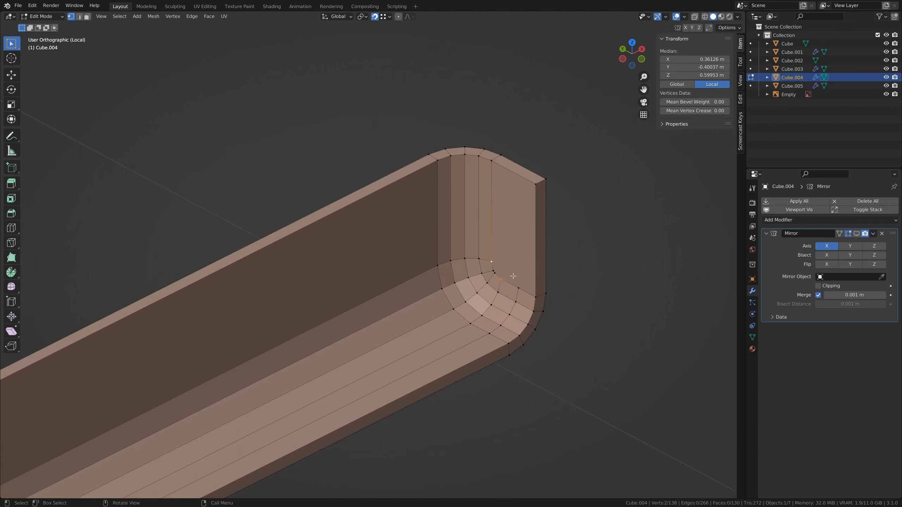
pyautogui.press('j')
# Add edge cuts across the positive-X end's rim, adjust them along Y, and connect them to the inner-corner vertices.
pyautogui.hotkey('ctrl', 'r')
pyautogui.click(523, 172)
pyautogui.press('g')
pyautogui.press('y')
pyautogui.click(501, 279)
pyautogui.click(531, 171)
pyautogui.press('g')
pyautogui.press('y')
pyautogui.click(518, 288)
pyautogui.press('j')
pyautogui.press('j')
# Connect the rim and lower corner vertices on the outer face of the positive-X end wall.
pyautogui.moveTo(503, 274); pyautogui.dragTo(397, 256, button='middle')
pyautogui.click(501, 162)
pyautogui.keyDown('shift'); pyautogui.click(502, 291); pyautogui.keyUp('shift')
pyautogui.keyDown('shift'); pyautogui.click(517, 277); pyautogui.keyUp('shift')
pyautogui.press('j')
# Add an edge loop through the liner's outer lower band and connect it to the rim across the positive-X outer wall.
pyautogui.click(478, 163)
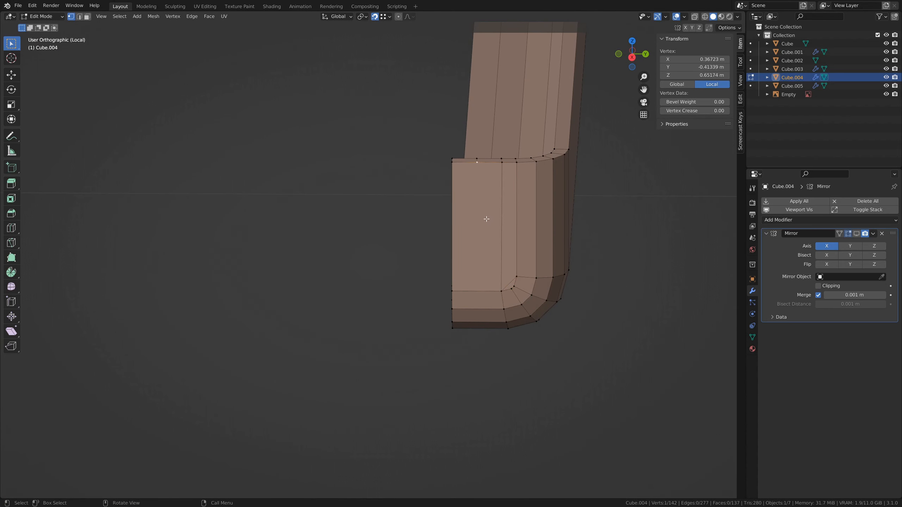
pyautogui.hotkey('ctrl', 'r')
pyautogui.doubleClick(478, 316)
pyautogui.scroll(-2, 477, 296)
pyautogui.click(445, 282)
pyautogui.keyDown('shift'); pyautogui.click(445, 192); pyautogui.keyUp('shift')
pyautogui.press('j')
# Connect the lower corner and rim vertices on the outer face of the liner's negative-X end wall.
pyautogui.moveTo(465, 240); pyautogui.dragTo(376, 199, button='middle')
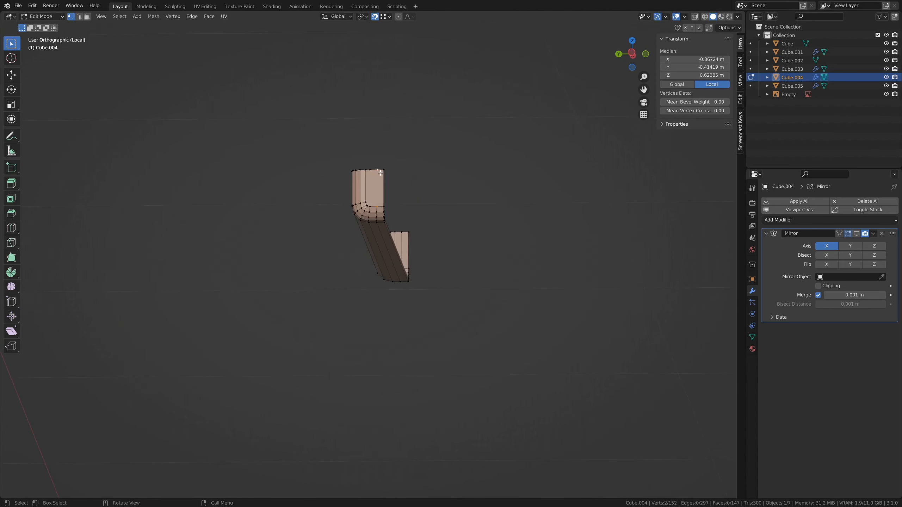
pyautogui.scroll(8, 372, 186)
pyautogui.click(348, 368)
pyautogui.keyDown('shift'); pyautogui.click(321, 343); pyautogui.keyUp('shift')
pyautogui.press('j')
pyautogui.click(348, 368)
pyautogui.keyDown('shift'); pyautogui.click(347, 141); pyautogui.keyUp('shift')
pyautogui.press('j')
pyautogui.scroll(-4, 435, 259)
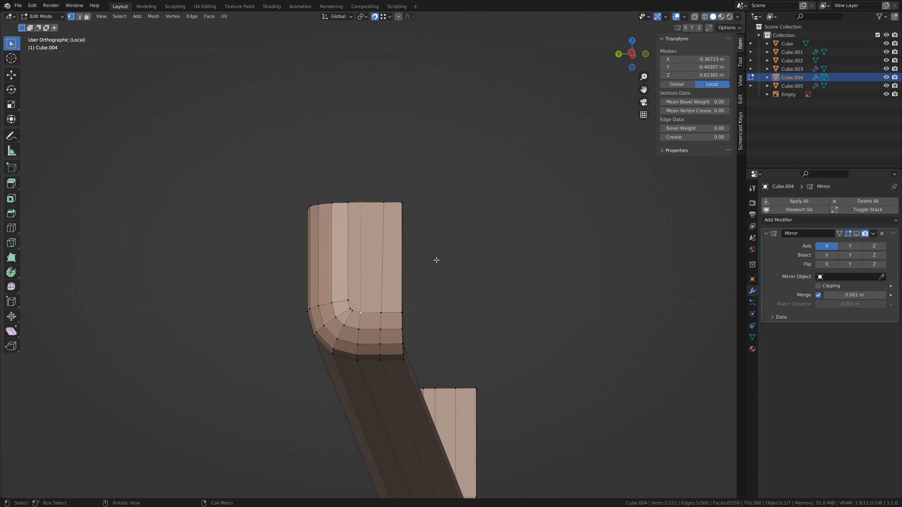
# Shift the newly cut edge vertices on the liner's end walls along Y, including two rim vertices at the positive-X end.
pyautogui.moveTo(435, 260); pyautogui.dragTo(350, 285, button='middle')
pyautogui.scroll(4, 350, 229)
pyautogui.press('g')
pyautogui.press('y')
pyautogui.click(366, 162)
pyautogui.moveTo(443, 99); pyautogui.dragTo(438, 192, button='middle')
pyautogui.click(400, 314)
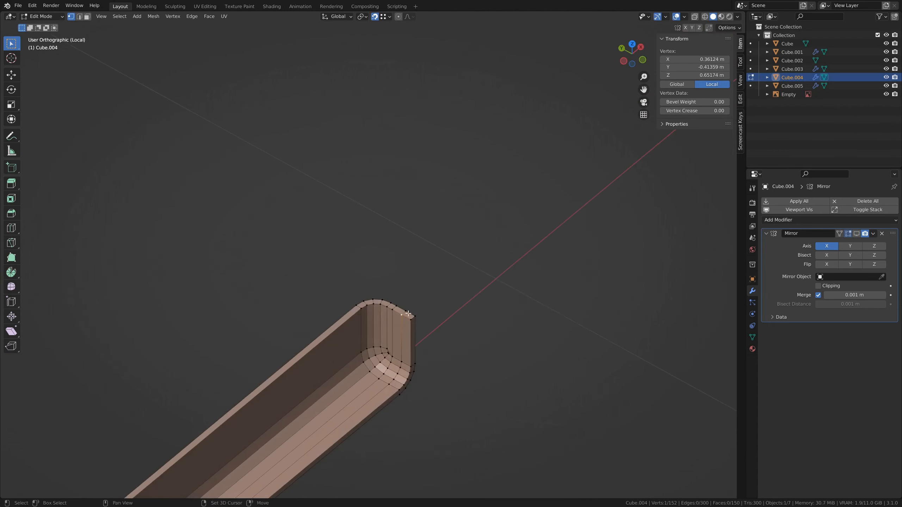
pyautogui.keyDown('shift'); pyautogui.click(405, 311); pyautogui.keyUp('shift')
pyautogui.scroll(6, 399, 323)
pyautogui.press('g')
pyautogui.press('y')
pyautogui.click(463, 245)
# Add an edge loop around the liner's walls at mid-height, turn off snapping, and move the loop down about 8 mm along Z.
pyautogui.scroll(-6, 498, 156)
pyautogui.hotkey('ctrl', 't')
pyautogui.hotkey('ctrl', 'r')
pyautogui.click(499, 151)
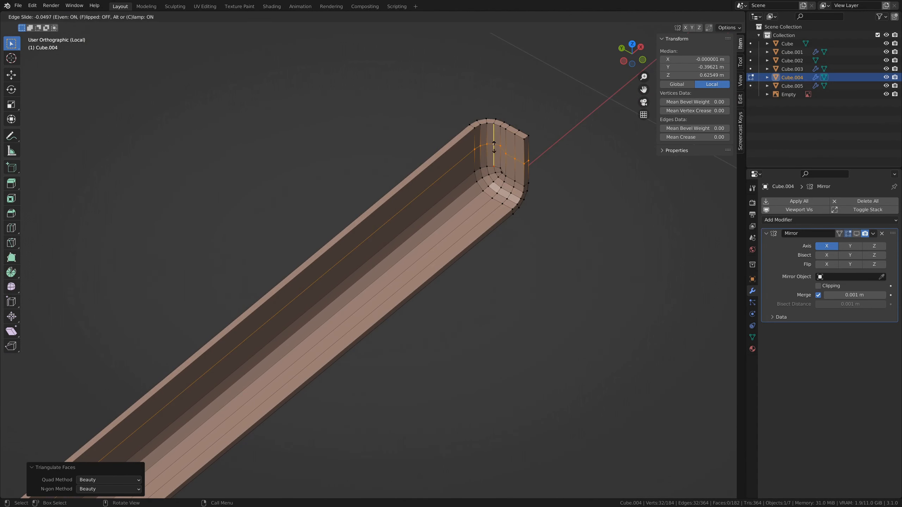
pyautogui.click(497, 155)
pyautogui.hotkey('shift', 'Tab')
pyautogui.moveTo(497, 156); pyautogui.dragTo(389, 169, button='middle')
pyautogui.press('g')
pyautogui.press('z')
pyautogui.click(606, 248)
# Add a second edge loop around the liner's walls between the lowered loop and the rim.
pyautogui.hotkey('ctrl', 'r')
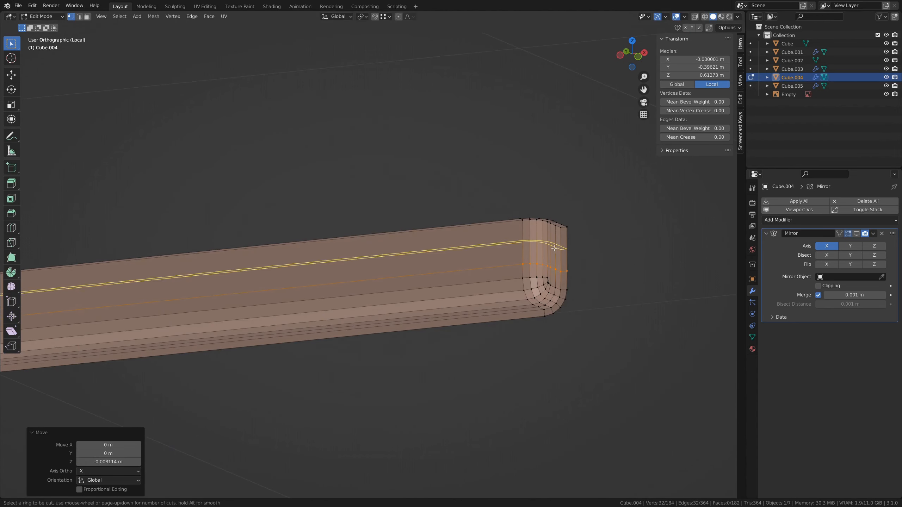
pyautogui.click(572, 248)
pyautogui.click(571, 237)
# Select the strip of inner wall faces just below the rim, duplicate it in place, and separate it into its own object.
pyautogui.press('3')
pyautogui.click(558, 232)
pyautogui.moveTo(558, 233); pyautogui.dragTo(320, 160, button='middle')
pyautogui.keyDown('ctrl'); pyautogui.keyDown('shift'); pyautogui.click(193, 83); pyautogui.keyUp('shift'); pyautogui.keyUp('ctrl')
pyautogui.moveTo(273, 107); pyautogui.dragTo(307, 122, button='middle')
pyautogui.keyDown('shift'); pyautogui.click(107, 195); pyautogui.keyUp('shift')
pyautogui.moveTo(106, 195); pyautogui.dragTo(497, 178, button='middle')
pyautogui.keyDown('shift'); pyautogui.click(687, 167); pyautogui.keyUp('shift')
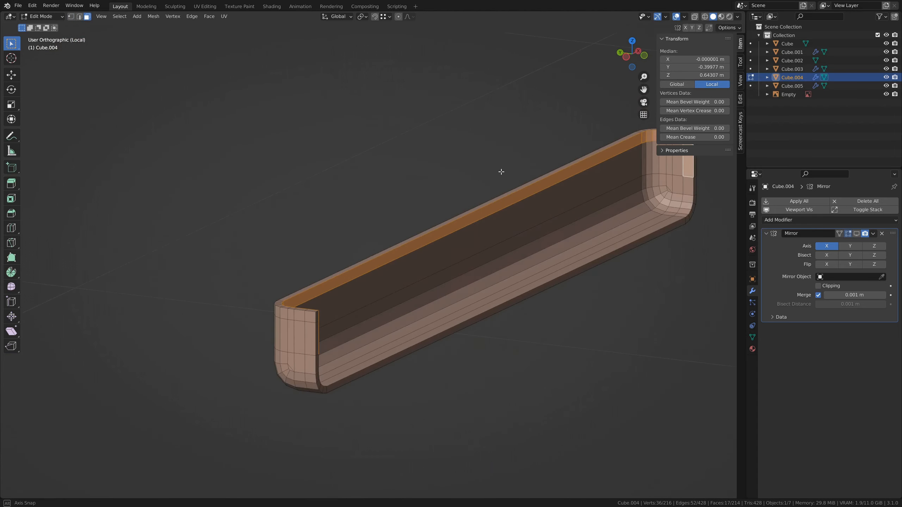
pyautogui.hotkey('shift', 'd')
pyautogui.press('Escape')
pyautogui.press('p')
pyautogui.press('s')
# Extrude the separated strip's long straight face toward negative Y in successive segments following the liner's rounded corner.
pyautogui.press('Tab')
pyautogui.click(526, 193)
pyautogui.press('Tab')
pyautogui.moveTo(550, 214); pyautogui.dragTo(206, 199, button='middle')
pyautogui.click(198, 166)
pyautogui.keyDown('shift'); pyautogui.moveTo(206, 199); pyautogui.dragTo(308, 253, button='middle'); pyautogui.keyUp('shift')
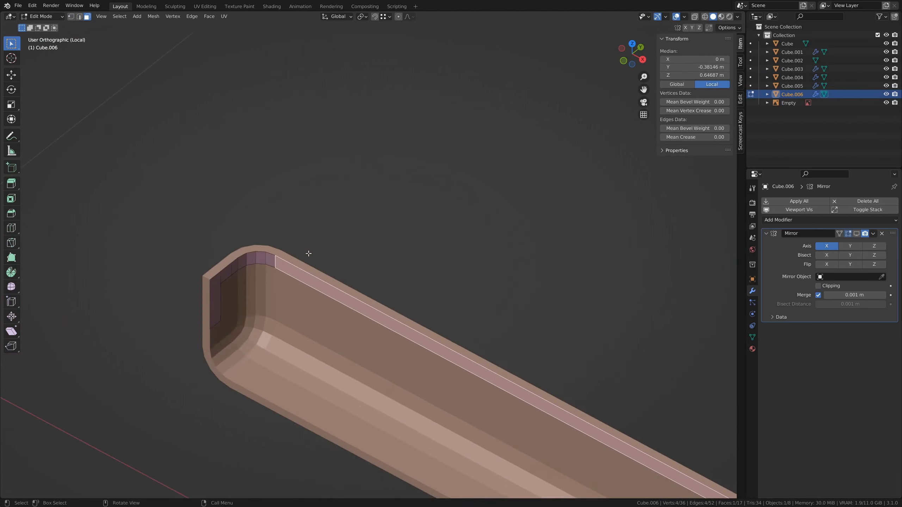
pyautogui.scroll(5, 309, 254)
pyautogui.press('e')
pyautogui.keyDown('ctrl'); pyautogui.click(312, 274); pyautogui.keyUp('ctrl')
pyautogui.press('e')
pyautogui.click(291, 277)
pyautogui.press('e')
pyautogui.press('e')
pyautogui.press('e')
pyautogui.press('e')
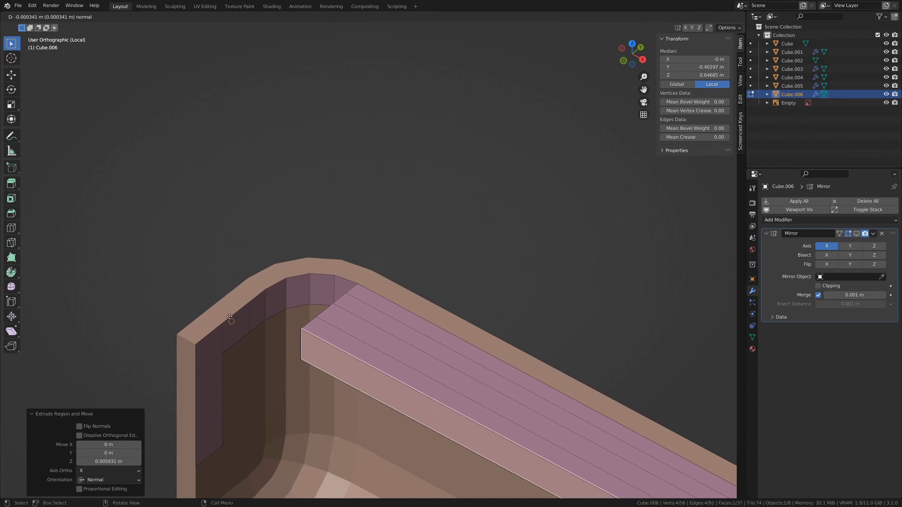
pyautogui.click(199, 343)
# Delete the end-cap faces of the extruded block at its negative-X end.
pyautogui.moveTo(201, 344); pyautogui.dragTo(280, 398, button='middle')
pyautogui.click(298, 402)
pyautogui.keyDown('ctrl'); pyautogui.click(253, 376); pyautogui.keyUp('ctrl')
pyautogui.press('x')
pyautogui.press('f')
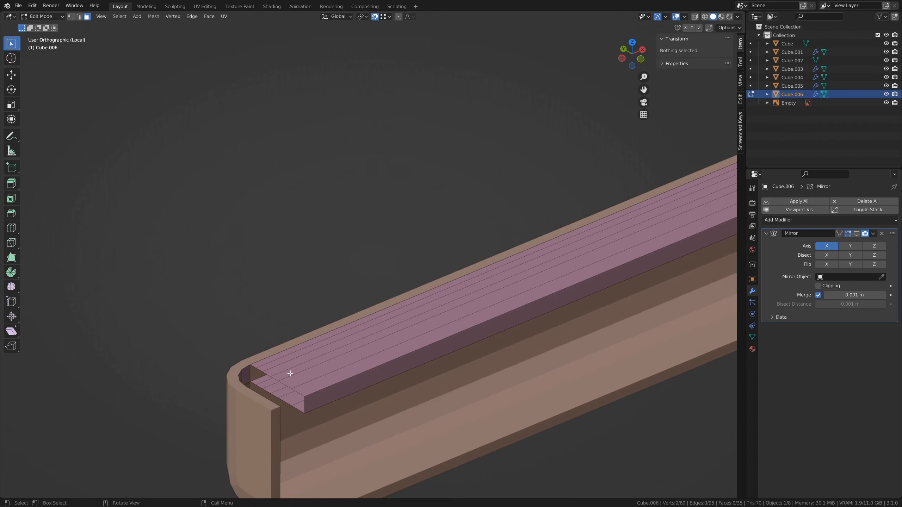
# Bridge the block's open upper end edges to the strip's curved corner edges, and fill the neighbouring gap with a face.
pyautogui.press('2')
pyautogui.click(298, 392)
pyautogui.keyDown('ctrl'); pyautogui.click(253, 367); pyautogui.keyUp('ctrl')
pyautogui.moveTo(253, 368); pyautogui.dragTo(206, 387, button='middle')
pyautogui.keyDown('shift'); pyautogui.click(282, 355); pyautogui.keyUp('shift')
pyautogui.keyDown('shift'); pyautogui.click(256, 356); pyautogui.keyUp('shift')
pyautogui.keyDown('ctrl'); pyautogui.keyDown('shift'); pyautogui.click(232, 400); pyautogui.keyUp('shift'); pyautogui.keyUp('ctrl')
pyautogui.hotkey('ctrl', 'e')
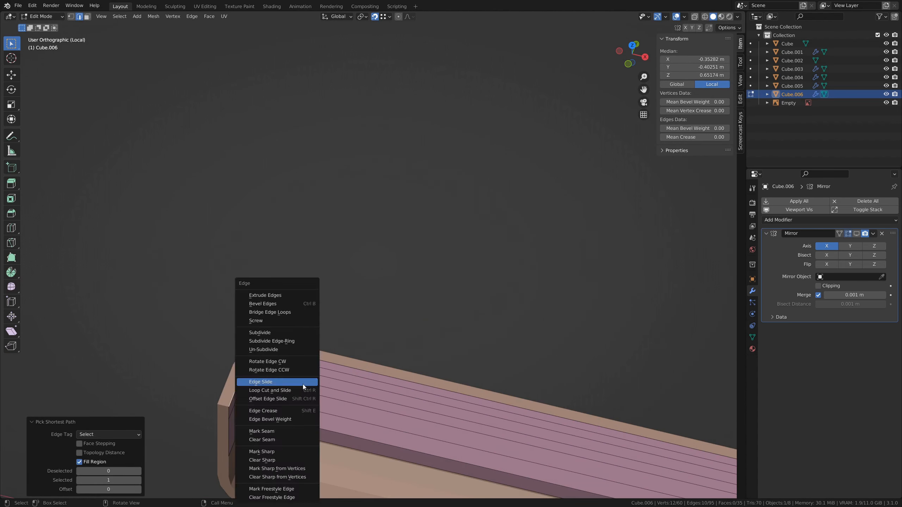
pyautogui.click(299, 312)
pyautogui.click(203, 417)
pyautogui.keyDown('shift'); pyautogui.click(196, 426); pyautogui.keyUp('shift')
pyautogui.press('f')
# Bridge the matching lower edges on the underside of the same corner and fill its remaining gap with a face.
pyautogui.moveTo(239, 444); pyautogui.dragTo(221, 359, button='middle')
pyautogui.moveTo(426, 296); pyautogui.dragTo(395, 276, button='middle')
pyautogui.click(428, 265)
pyautogui.keyDown('ctrl'); pyautogui.click(489, 305); pyautogui.keyUp('ctrl')
pyautogui.keyDown('shift'); pyautogui.click(385, 298); pyautogui.keyUp('shift')
pyautogui.keyDown('ctrl'); pyautogui.keyDown('shift'); pyautogui.click(453, 330); pyautogui.keyUp('shift'); pyautogui.keyUp('ctrl')
pyautogui.hotkey('ctrl', 'e')
pyautogui.click(477, 331)
pyautogui.keyDown('alt'); pyautogui.click(499, 324); pyautogui.keyUp('alt')
pyautogui.press('f')
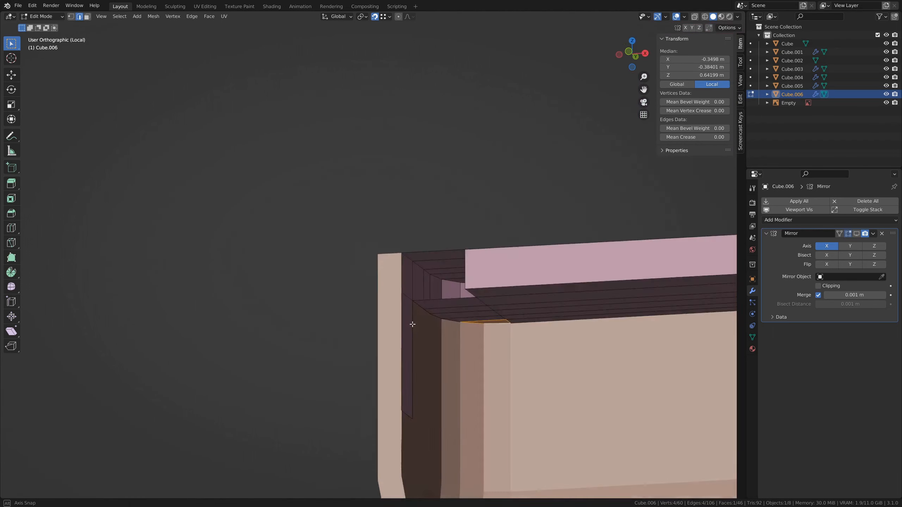
# Extrude the block's long front face forward to the liner's front edge.
pyautogui.scroll(-3, 394, 277)
pyautogui.press('3')
pyautogui.click(403, 275)
pyautogui.press('e')
pyautogui.click(346, 355)
# Select the edges bordering the open gap at the front of the block's negative-X end to close it.
pyautogui.moveTo(346, 354); pyautogui.dragTo(121, 324, button='middle')
pyautogui.hotkey('alt', 'a')
pyautogui.press('2')
pyautogui.click(122, 324)
pyautogui.keyDown('shift'); pyautogui.click(150, 334); pyautogui.keyUp('shift')
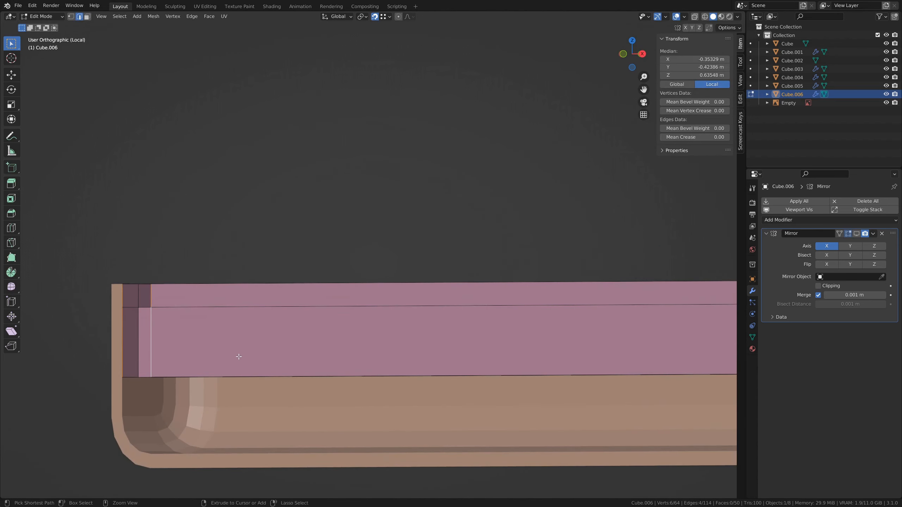
# Add an edge loop across the middle of the block and delete all geometry in the positive-X half.
pyautogui.moveTo(263, 320); pyautogui.dragTo(281, 285, button='middle')
pyautogui.scroll(-6, 453, 191)
pyautogui.hotkey('ctrl', 'r')
pyautogui.click(453, 191)
pyautogui.press('3')
pyautogui.click(453, 192)
pyautogui.hotkey('ctrl', 'l')
pyautogui.press('x')
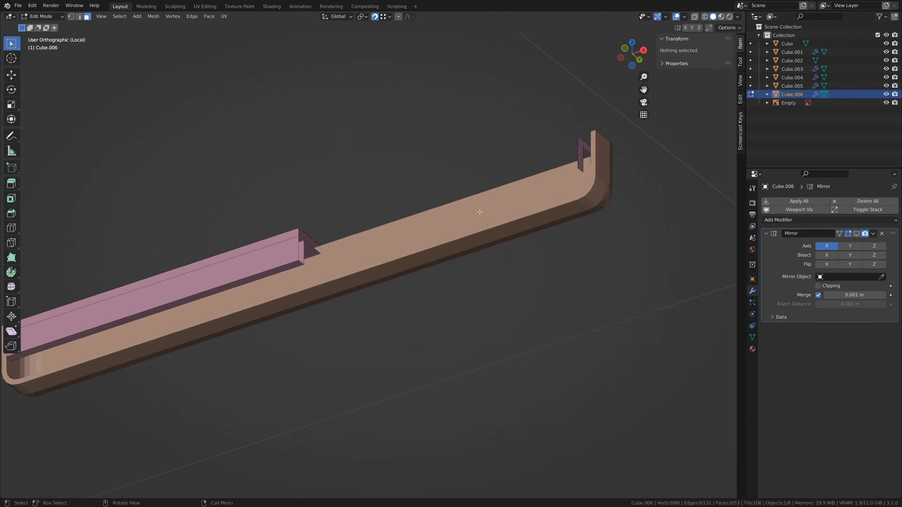
pyautogui.click(585, 153)
pyautogui.hotkey('ctrl', 'l')
pyautogui.press('x')
pyautogui.click(277, 240)
pyautogui.moveTo(288, 206); pyautogui.dragTo(356, 210, button='middle')
pyautogui.hotkey('shift', 'd')
pyautogui.press('x')
pyautogui.click(542, 213)
pyautogui.moveTo(542, 213); pyautogui.dragTo(574, 243, button='middle')
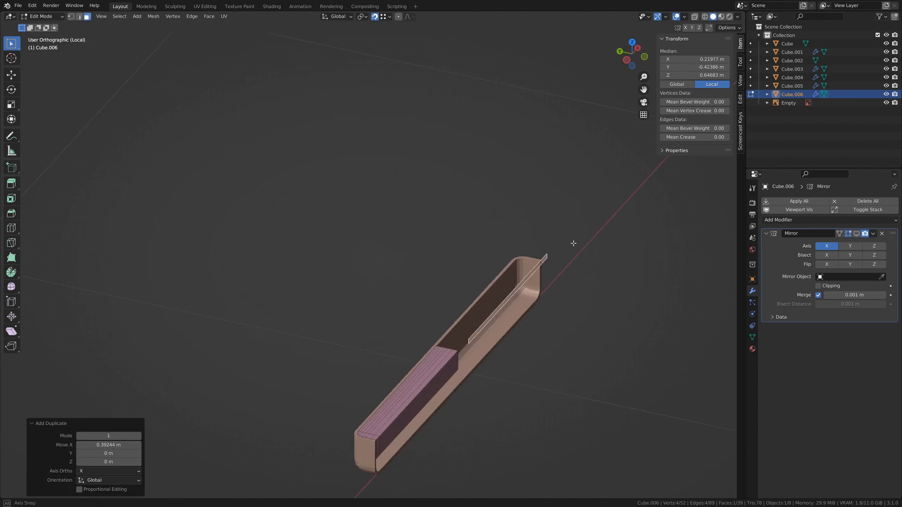
pyautogui.hotkey('ctrl', 'z')
# Duplicate the whole remaining half along X toward the positive side and flip the copy with an X scale of -1.
pyautogui.hotkey('ctrl', 'l')
pyautogui.hotkey('shift', 'd')
pyautogui.press('x')
pyautogui.click(605, 298)
pyautogui.moveTo(604, 298); pyautogui.dragTo(529, 370, button='middle')
pyautogui.press('s')
pyautogui.press('x')
pyautogui.press('-')
pyautogui.press('1')
pyautogui.press('Return')
# Move the flipped half along X and snap its open end to the original half at the centre.
pyautogui.press('g')
pyautogui.press('x')
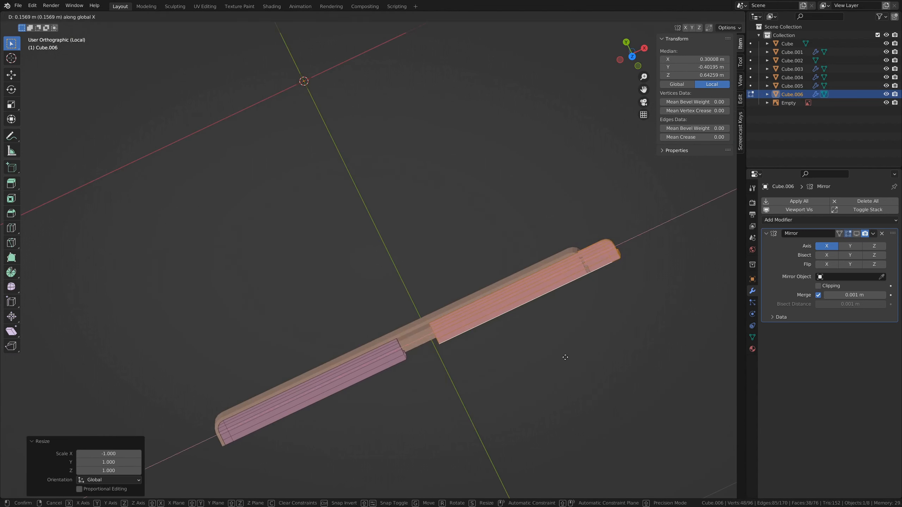
pyautogui.click(563, 359)
pyautogui.scroll(5, 532, 320)
pyautogui.moveTo(516, 306); pyautogui.dragTo(493, 263, button='middle')
pyautogui.press('g')
pyautogui.press('x')
pyautogui.click(408, 222)
# Merge all vertices of the two halves by distance and recalculate the face normals.
pyautogui.scroll(-4, 396, 297)
pyautogui.press('1')
pyautogui.press('a')
pyautogui.press('m')
pyautogui.press('b')
pyautogui.press('3')
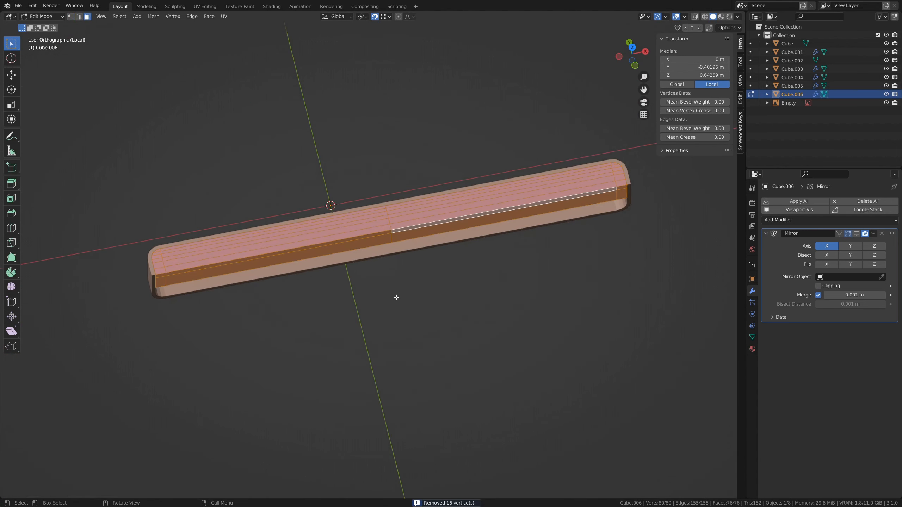
pyautogui.hotkey('shift', 'n')
# Leave mesh editing, exit the isolated view, and inspect the horizontal filler within the whole refrigerator.
pyautogui.press('Tab')
pyautogui.press('/')
pyautogui.keyDown('shift'); pyautogui.scroll(3, 391, 155); pyautogui.keyUp('shift')
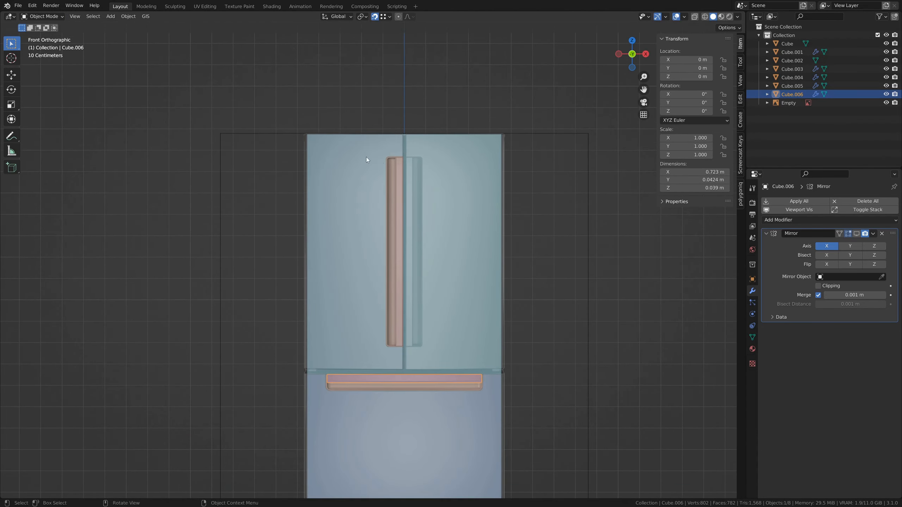
pyautogui.moveTo(366, 157); pyautogui.dragTo(416, 228, button='middle')
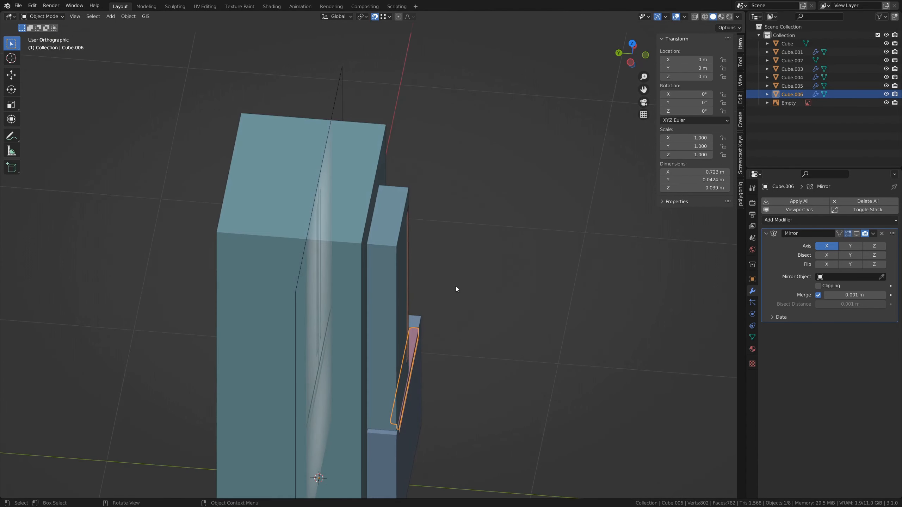
pyautogui.scroll(8, 455, 352)
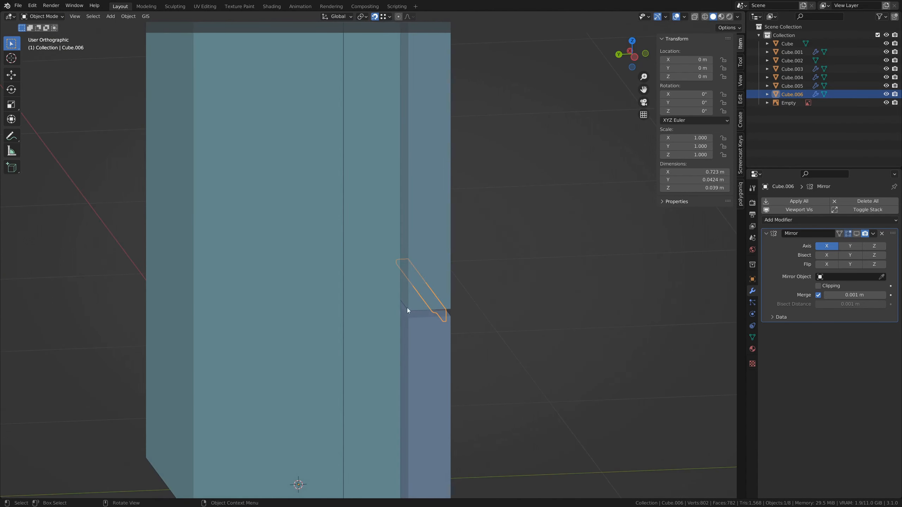
# Move the reference image empty into a new collection named rEF.
pyautogui.keyDown('shift'); pyautogui.moveTo(422, 174); pyautogui.dragTo(437, 274, button='middle'); pyautogui.keyUp('shift')
pyautogui.moveTo(460, 215); pyautogui.dragTo(374, 238, button='middle')
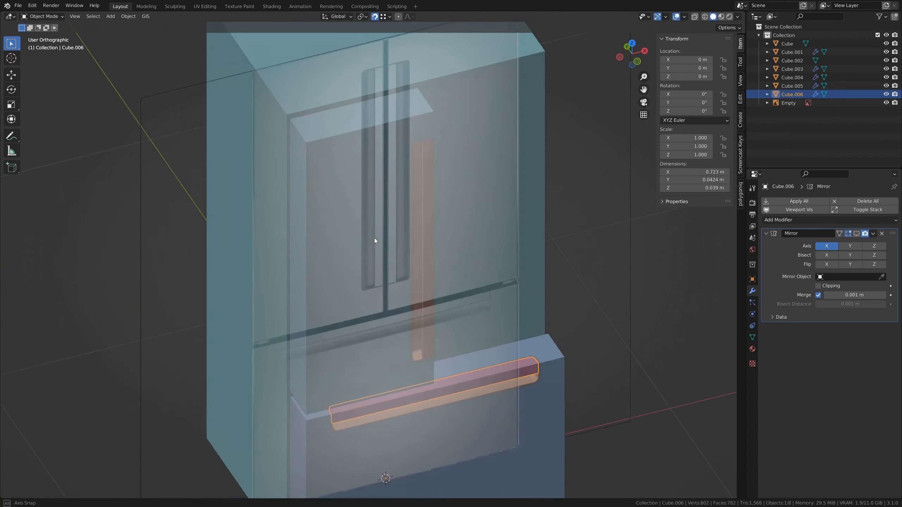
pyautogui.scroll(-3, 376, 218)
pyautogui.keyDown('shift'); pyautogui.moveTo(379, 199); pyautogui.dragTo(380, 248, button='middle'); pyautogui.keyUp('shift')
pyautogui.moveTo(511, 283); pyautogui.dragTo(427, 258, button='middle')
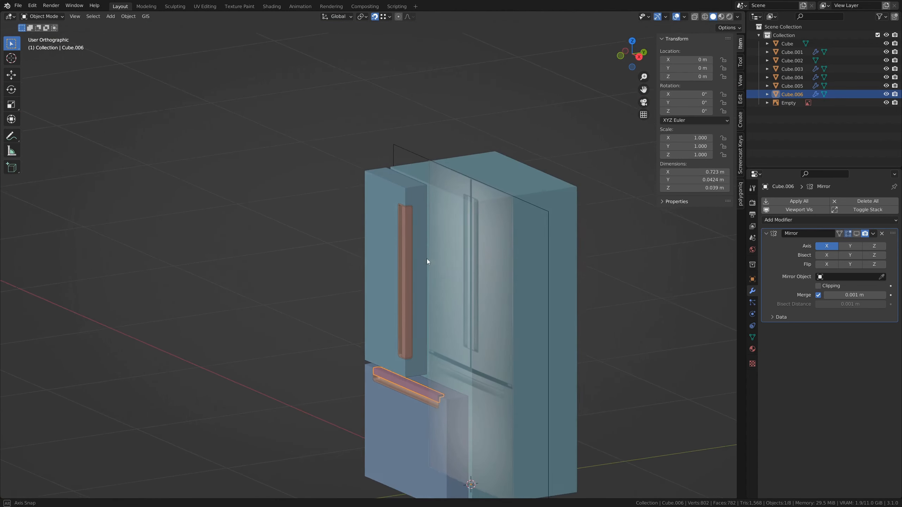
pyautogui.click(548, 227)
pyautogui.moveTo(481, 270); pyautogui.dragTo(535, 277, button='middle')
pyautogui.press('m')
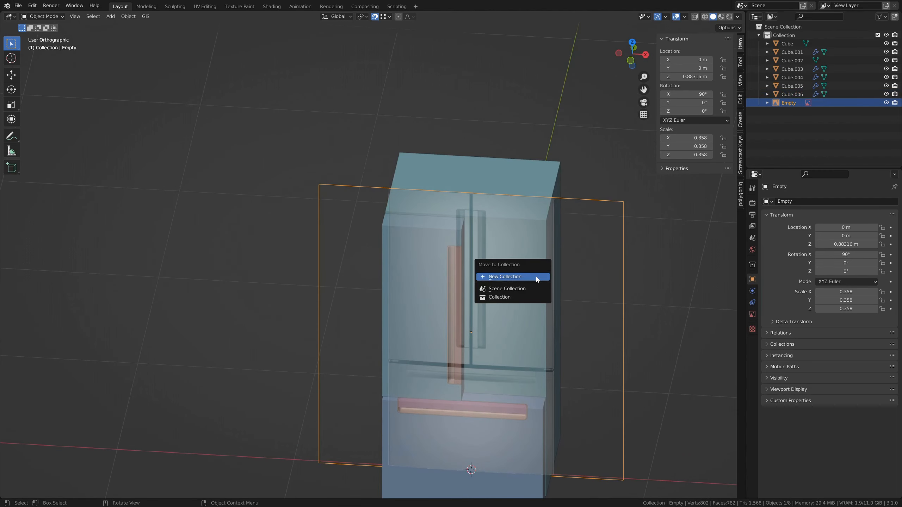
pyautogui.click(536, 277)
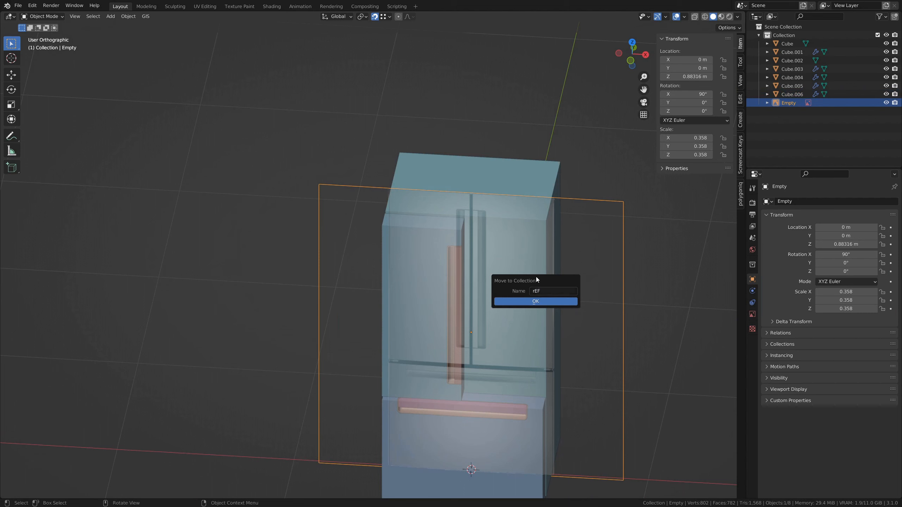
pyautogui.click(534, 301)
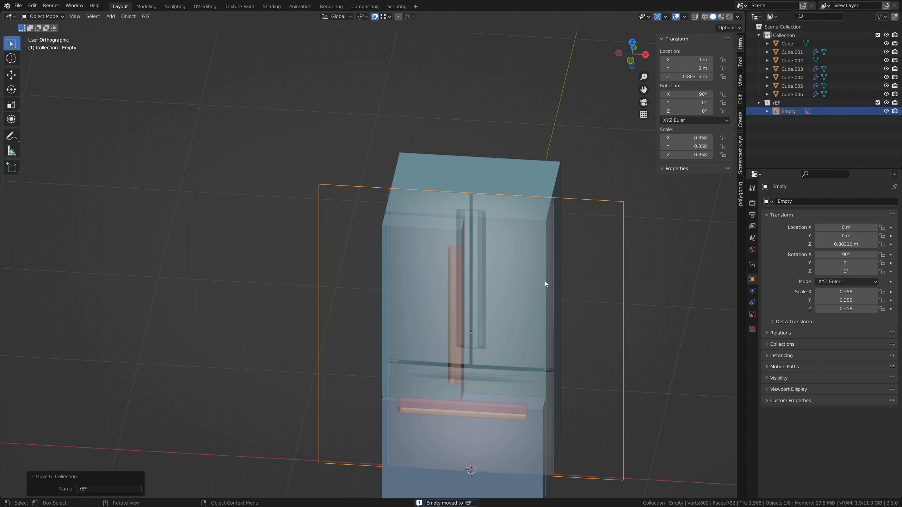
# Rename the rEF collection as Refference and exclude it from the view layer.
pyautogui.doubleClick(776, 102)
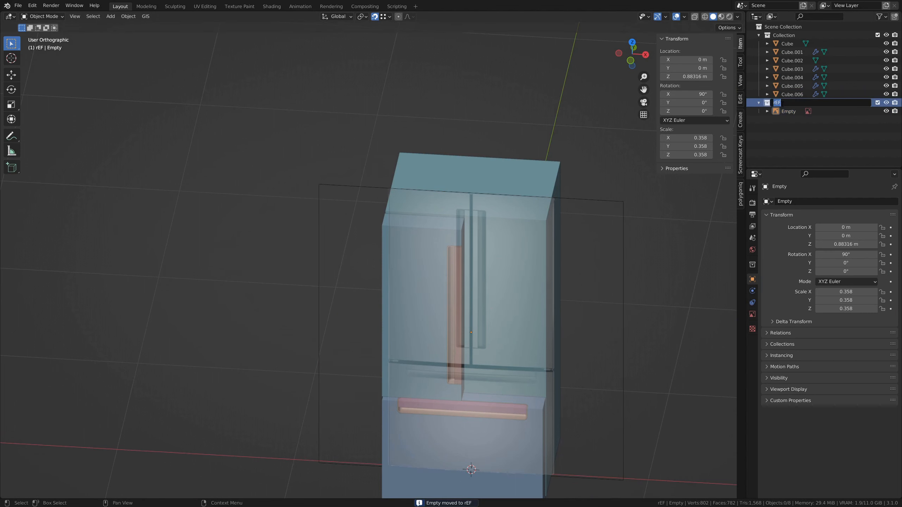
pyautogui.write('Refference')
pyautogui.press('Return')
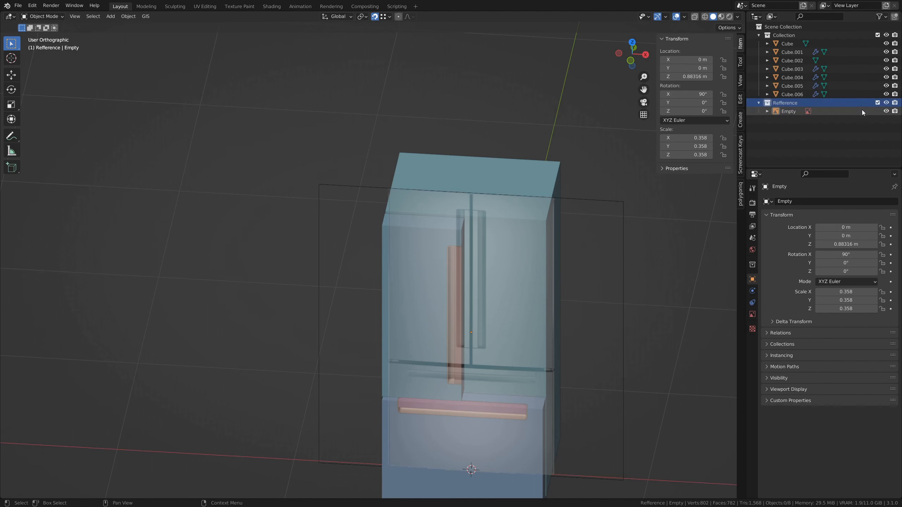
pyautogui.click(877, 103)
pyautogui.moveTo(568, 284); pyautogui.dragTo(365, 156, button='middle')
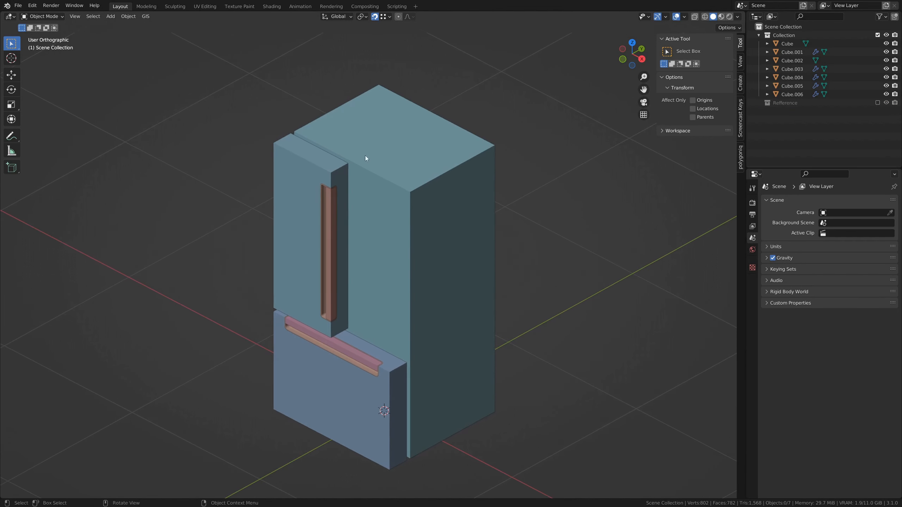
# Rename the refrigerator's main cabinet object as Body.
pyautogui.click(386, 141)
pyautogui.keyDown('shift'); pyautogui.moveTo(389, 170); pyautogui.dragTo(373, 201, button='middle'); pyautogui.keyUp('shift')
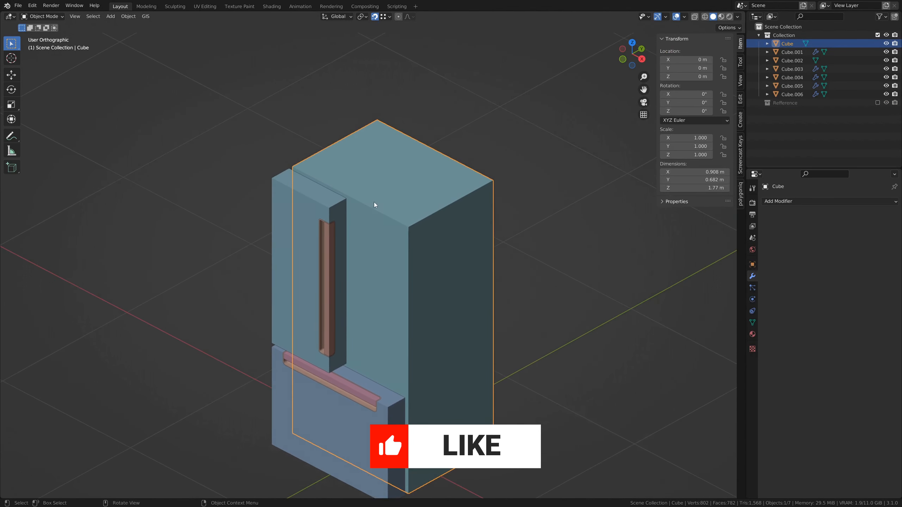
pyautogui.press('F2')
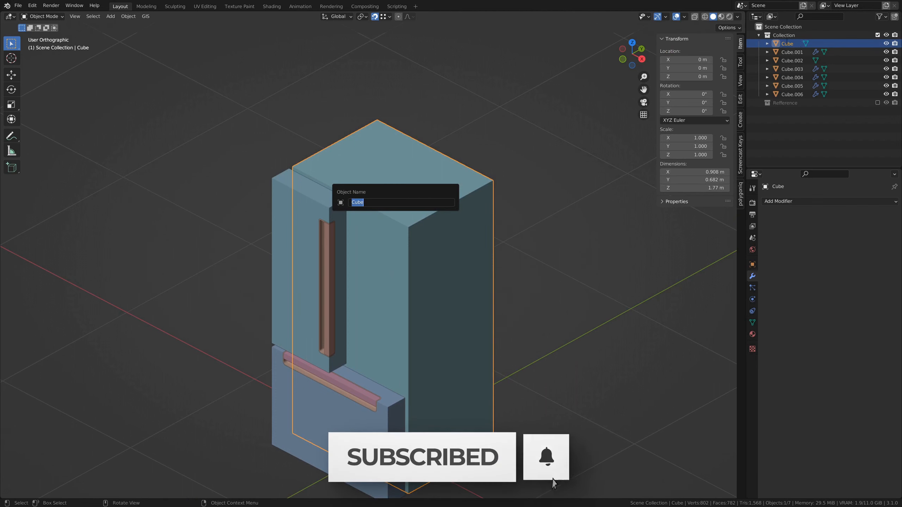
pyautogui.write('Body')
pyautogui.press('Return')
# Rename the tall door panel object as Upper Door.
pyautogui.click(327, 196)
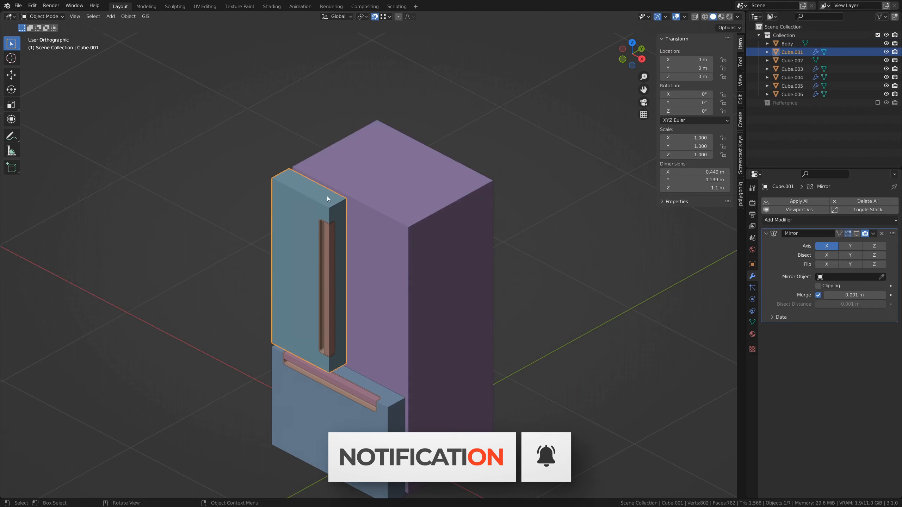
pyautogui.press('F2')
pyautogui.write('Upper Door')
pyautogui.press('Return')
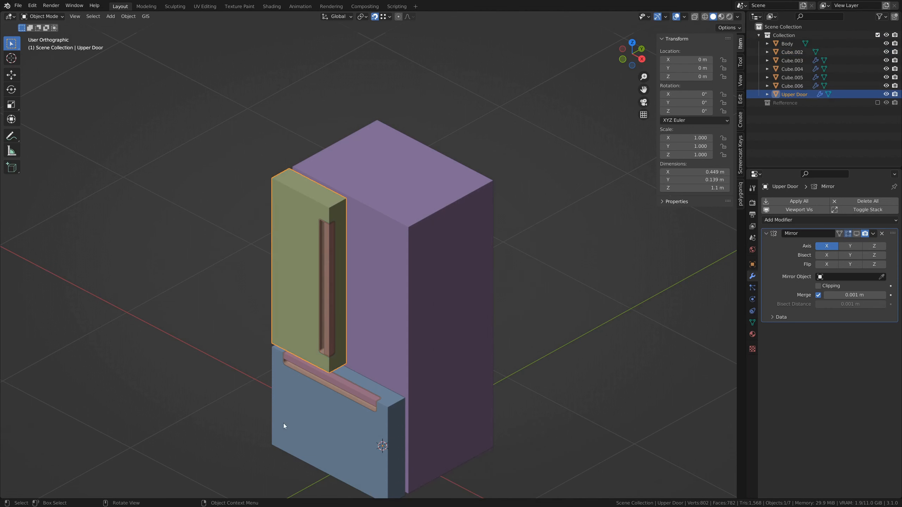
# Rename the wide drawer-front panel object as Lower Door.
pyautogui.click(289, 430)
pyautogui.press('F2')
pyautogui.write('Lower Door')
pyautogui.press('Return')
# Rename the vertical handle recess object in the upper door as Upper Recess.
pyautogui.scroll(4, 300, 317)
pyautogui.click(367, 269)
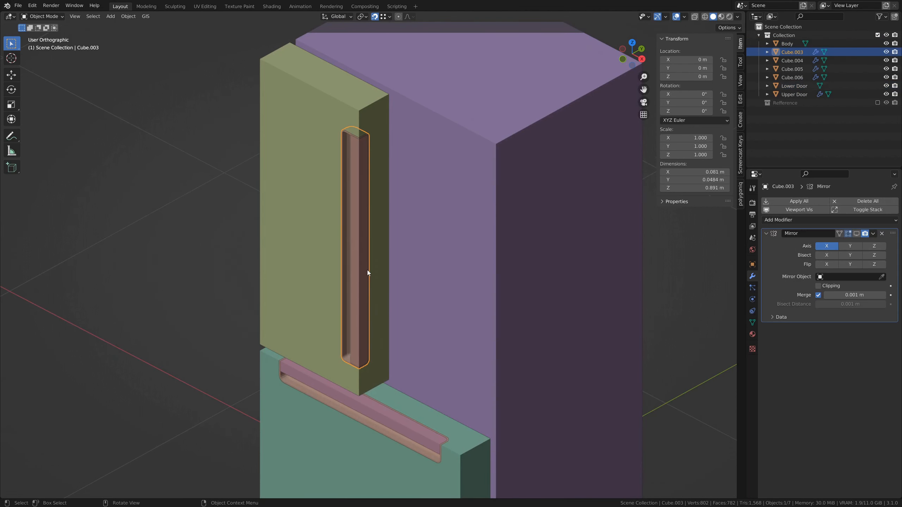
pyautogui.press('F2')
pyautogui.write('Upper Recess')
pyautogui.press('Return')
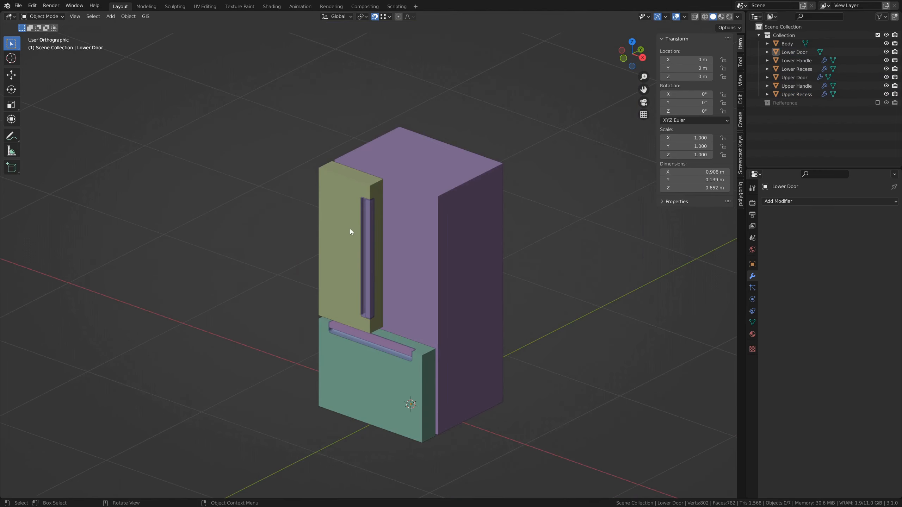
# Isolate the Upper Door and Lower Door objects together in local view.
pyautogui.scroll(1, 359, 274)
pyautogui.click(357, 327)
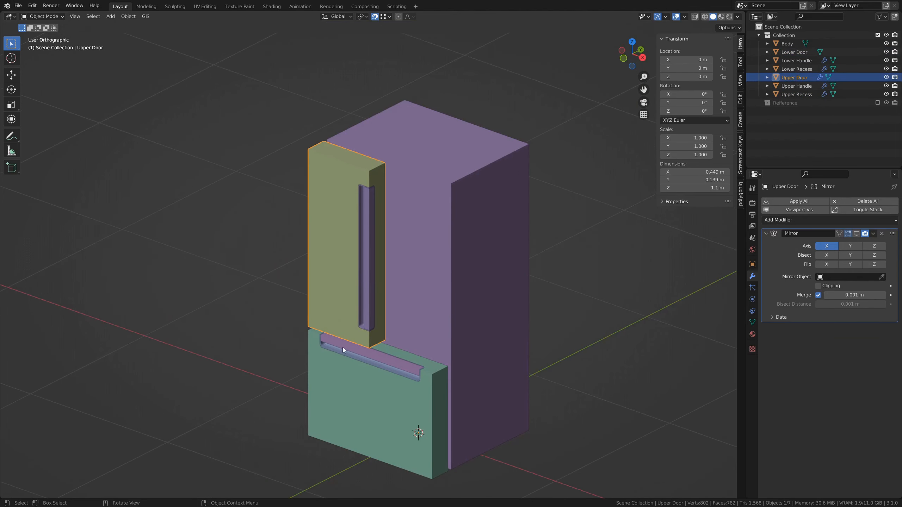
pyautogui.keyDown('shift'); pyautogui.click(335, 385); pyautogui.keyUp('shift')
pyautogui.moveTo(277, 269); pyautogui.dragTo(361, 267, button='middle')
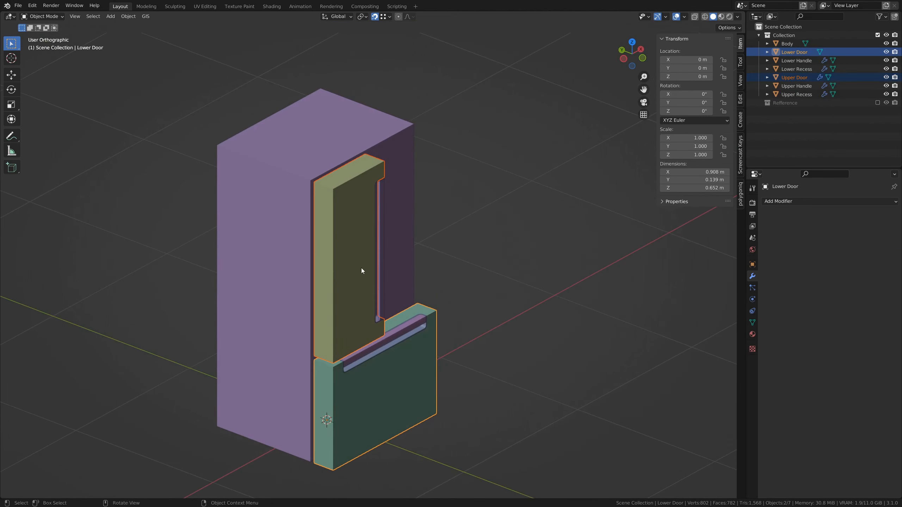
pyautogui.press('KP_Divide')
pyautogui.moveTo(333, 233); pyautogui.dragTo(431, 238, button='middle')
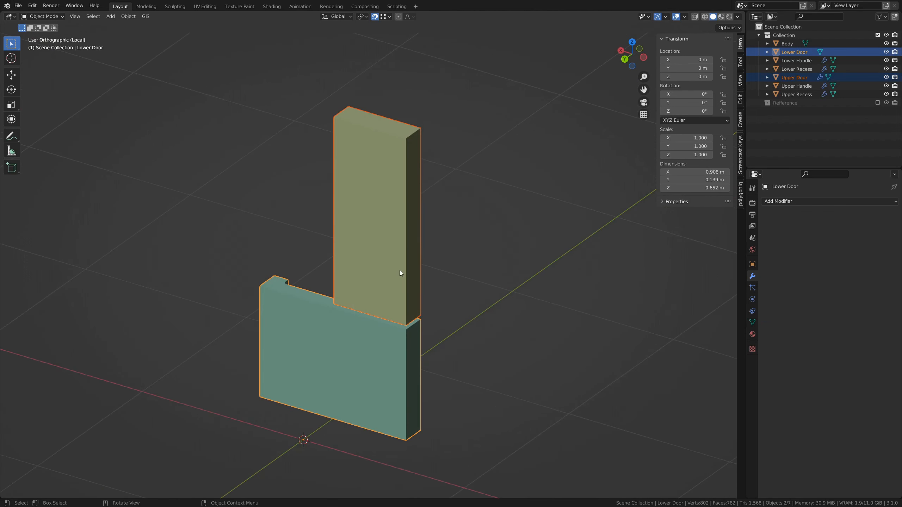
# Edit both doors and merge the stray vertex beside the recess's positive-X end, on the lower door's top face, into the nearby edge intersection.
pyautogui.press('Tab')
pyautogui.scroll(3, 416, 417)
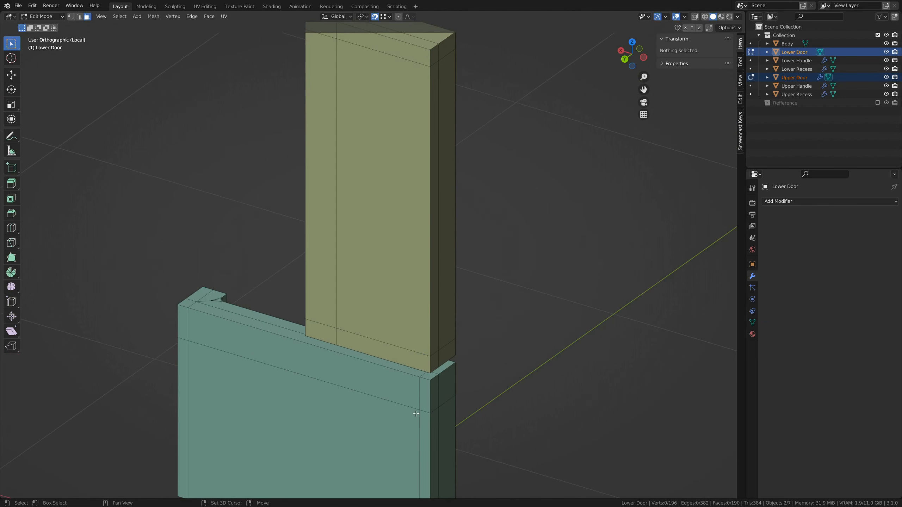
pyautogui.keyDown('shift'); pyautogui.moveTo(416, 414); pyautogui.dragTo(383, 440, button='middle'); pyautogui.keyUp('shift')
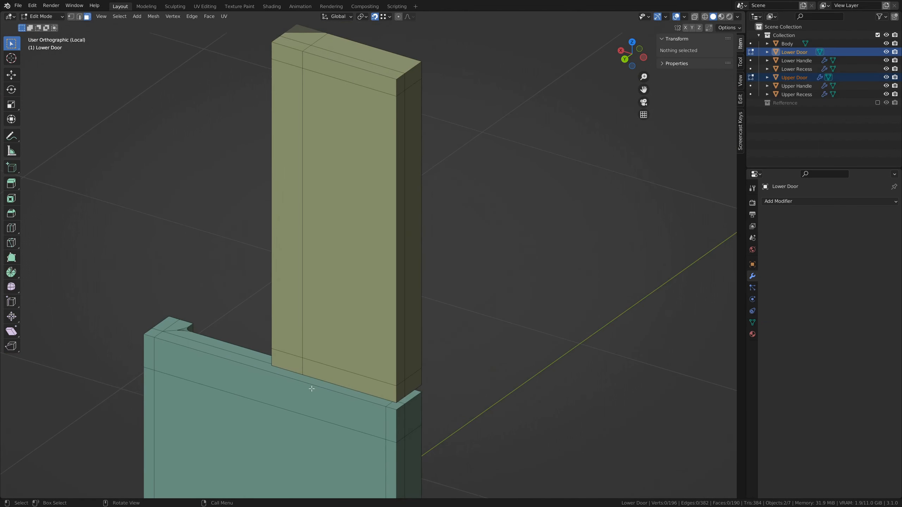
pyautogui.moveTo(435, 371); pyautogui.dragTo(527, 411, button='middle')
pyautogui.scroll(6, 460, 322)
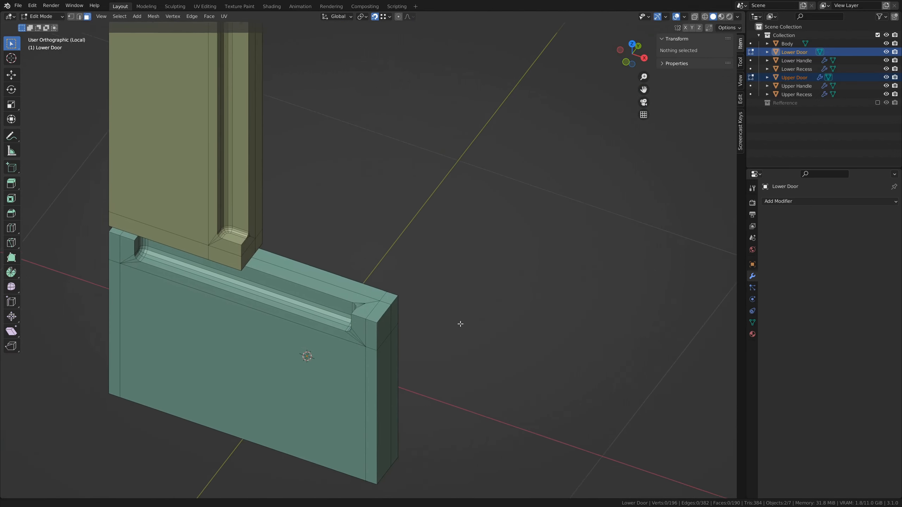
pyautogui.scroll(6, 385, 342)
pyautogui.keyDown('shift'); pyautogui.moveTo(373, 379); pyautogui.dragTo(387, 258, button='middle'); pyautogui.keyUp('shift')
pyautogui.keyDown('shift'); pyautogui.moveTo(411, 143); pyautogui.dragTo(389, 284, button='middle'); pyautogui.keyUp('shift')
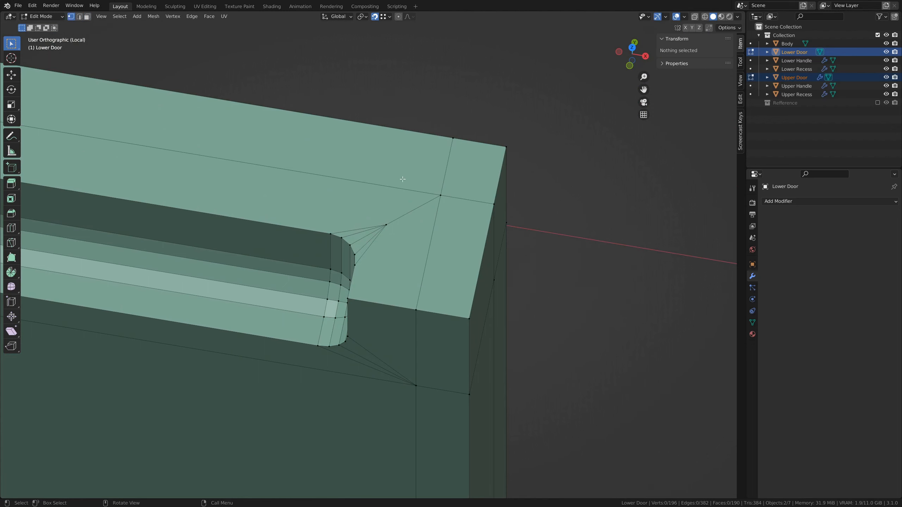
pyautogui.click(384, 226)
pyautogui.keyDown('shift'); pyautogui.click(441, 196); pyautogui.keyUp('shift')
pyautogui.press('m')
pyautogui.press('l')
# Dissolve the two extra edges fanning out from the recess corner at the positive-X end of the lower door's top face.
pyautogui.press('2')
pyautogui.click(377, 222)
pyautogui.keyDown('shift'); pyautogui.click(381, 235); pyautogui.keyUp('shift')
pyautogui.hotkey('ctrl', 'x')
# Merge the stray vertex beside the recess's negative-X end on the lower door's top face into the nearby edge intersection, using At Last.
pyautogui.moveTo(442, 247); pyautogui.dragTo(505, 228, button='middle')
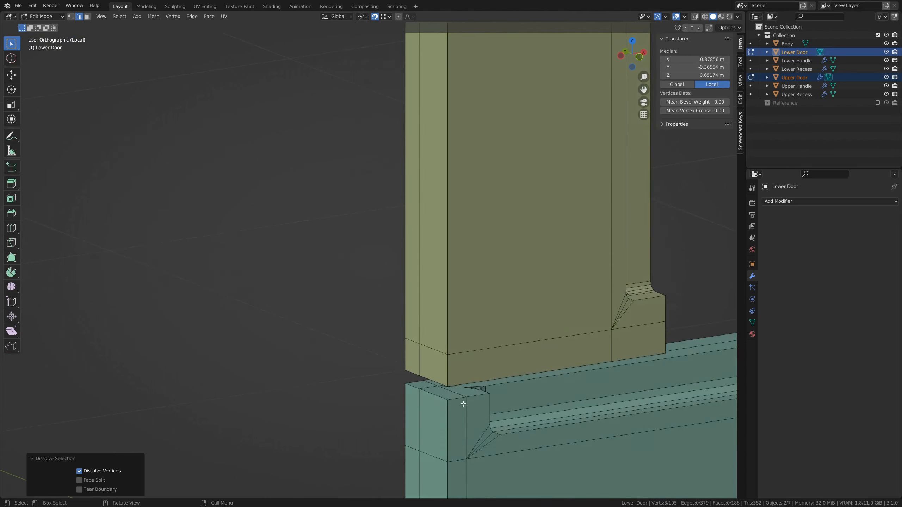
pyautogui.scroll(9, 463, 407)
pyautogui.scroll(2, 445, 280)
pyautogui.press('1')
pyautogui.click(502, 243)
pyautogui.keyDown('shift'); pyautogui.click(331, 237); pyautogui.keyUp('shift')
pyautogui.press('m')
pyautogui.press('l')
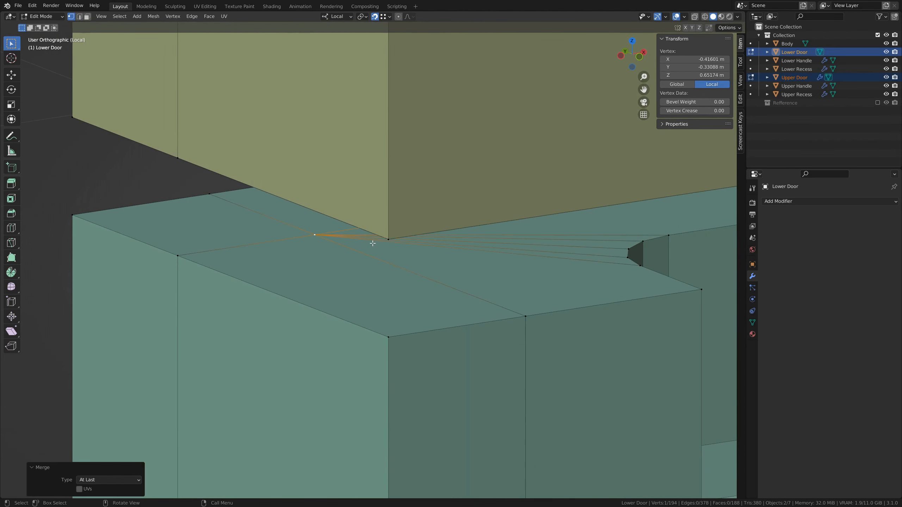
# Dissolve the two extra edges fanning out from the recess corner at the negative-X end of the lower door's top face.
pyautogui.press('2')
pyautogui.click(533, 239)
pyautogui.keyDown('shift'); pyautogui.click(540, 251); pyautogui.keyUp('shift')
pyautogui.hotkey('ctrl', 'x')
pyautogui.scroll(-5, 578, 281)
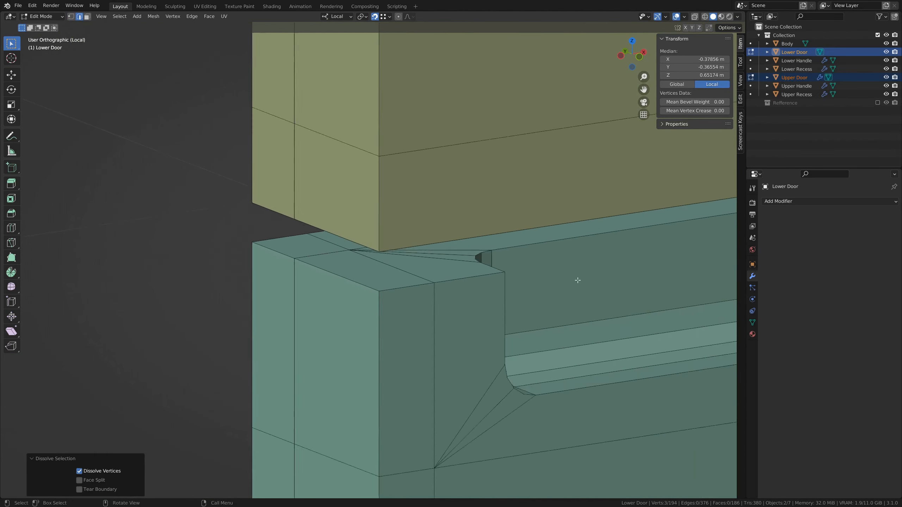
# Add a vertical loop cut around the upper door and slide it in line with the lower door's vertical edge loop near the outer side.
pyautogui.scroll(-4, 577, 280)
pyautogui.keyDown('shift'); pyautogui.moveTo(500, 175); pyautogui.dragTo(373, 270, button='middle'); pyautogui.keyUp('shift')
pyautogui.scroll(-3, 330, 262)
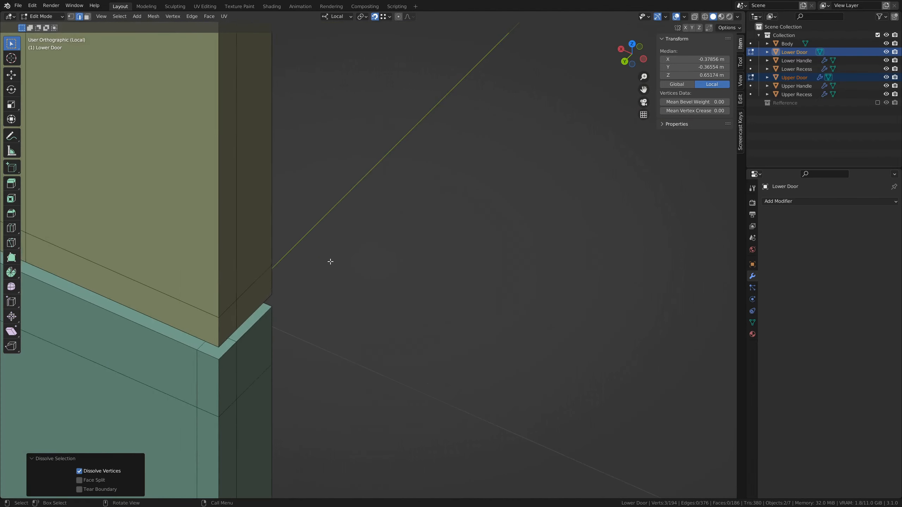
pyautogui.keyDown('shift'); pyautogui.moveTo(268, 264); pyautogui.dragTo(458, 319, button='middle'); pyautogui.keyUp('shift')
pyautogui.scroll(-5, 458, 319)
pyautogui.keyDown('shift'); pyautogui.moveTo(361, 281); pyautogui.dragTo(415, 342, button='middle'); pyautogui.keyUp('shift')
pyautogui.scroll(3, 426, 345)
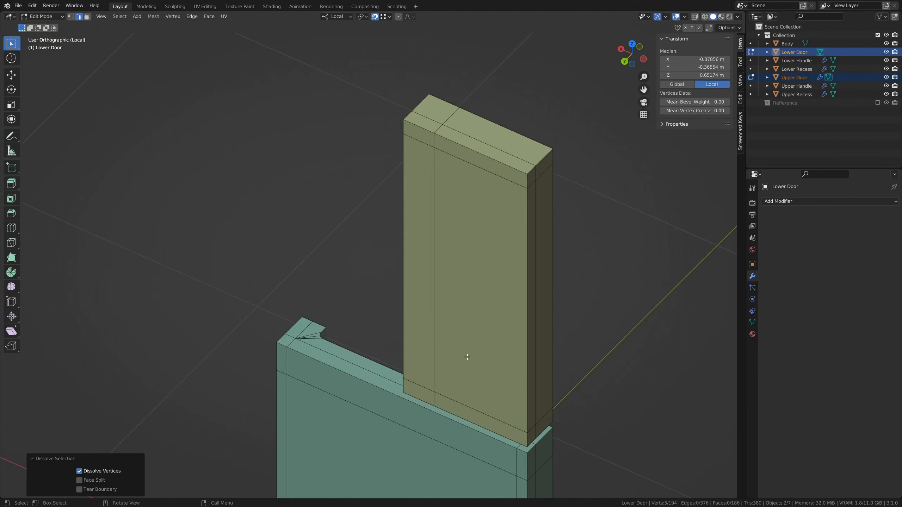
pyautogui.keyDown('shift'); pyautogui.moveTo(522, 372); pyautogui.dragTo(458, 315, button='middle'); pyautogui.keyUp('shift')
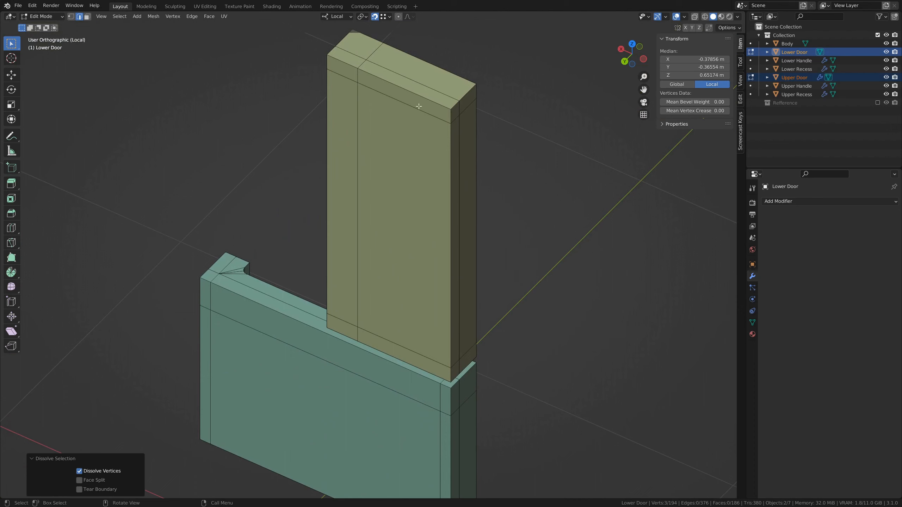
pyautogui.hotkey('ctrl', 'r')
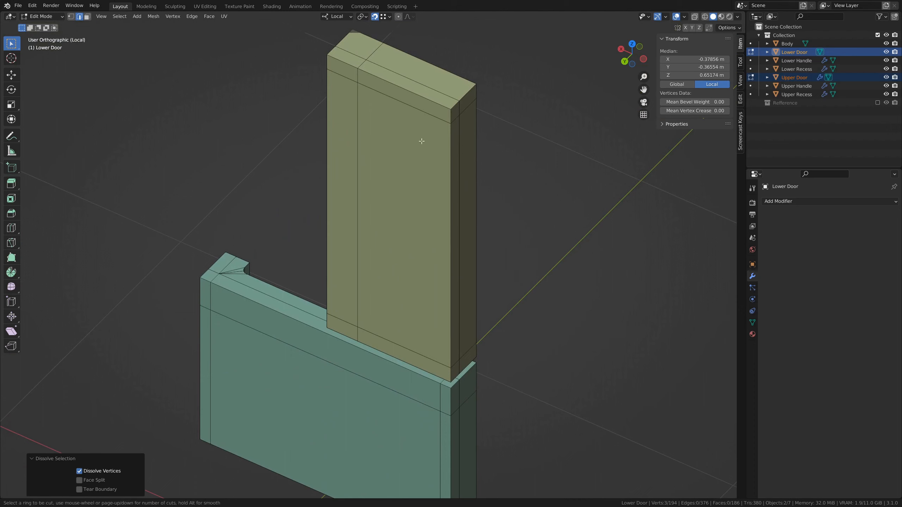
pyautogui.click(422, 112)
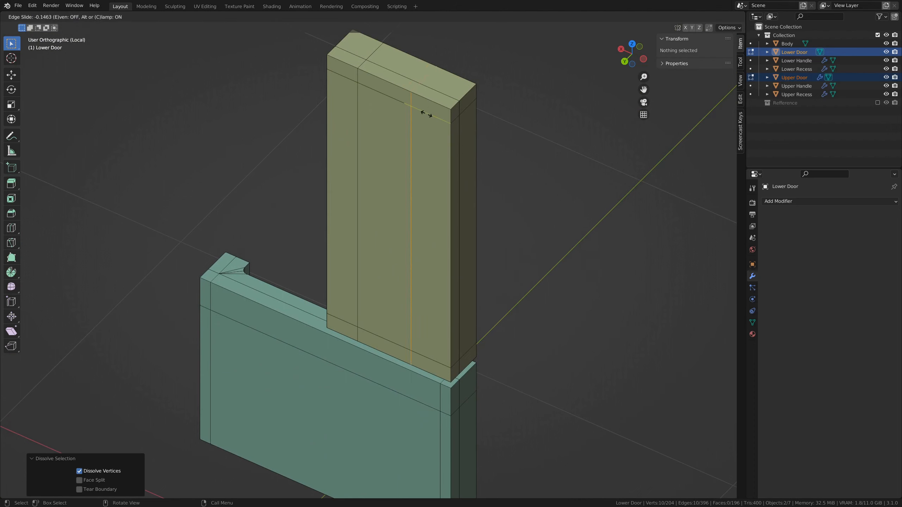
pyautogui.click(440, 385)
pyautogui.moveTo(418, 387); pyautogui.dragTo(337, 365, button='middle')
pyautogui.moveTo(576, 246); pyautogui.dragTo(455, 307, button='middle')
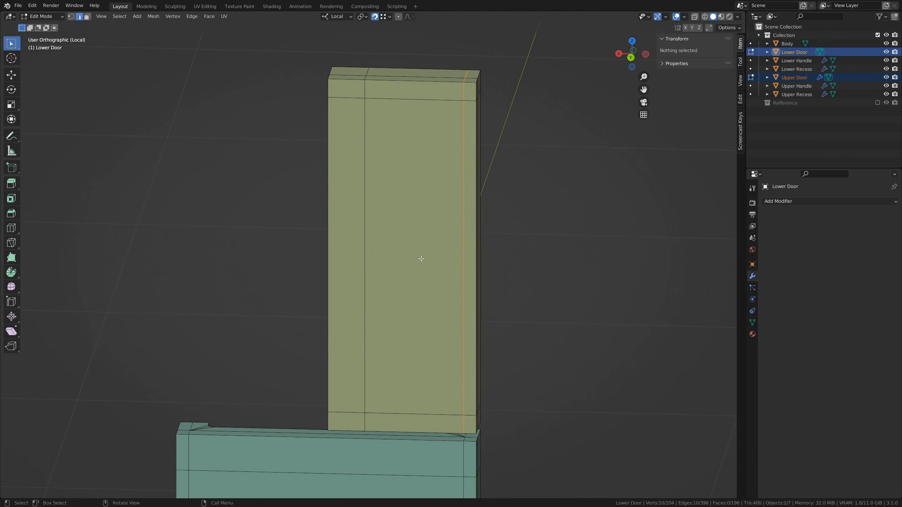
# Inset all the back faces of the upper and lower doors together by about 0.023 m.
pyautogui.press('3')
pyautogui.moveTo(353, 96); pyautogui.dragTo(462, 426)
pyautogui.keyDown('shift'); pyautogui.moveTo(484, 448); pyautogui.dragTo(489, 235, button='middle'); pyautogui.keyUp('shift')
pyautogui.keyDown('shift'); pyautogui.moveTo(191, 256); pyautogui.dragTo(485, 264); pyautogui.keyUp('shift')
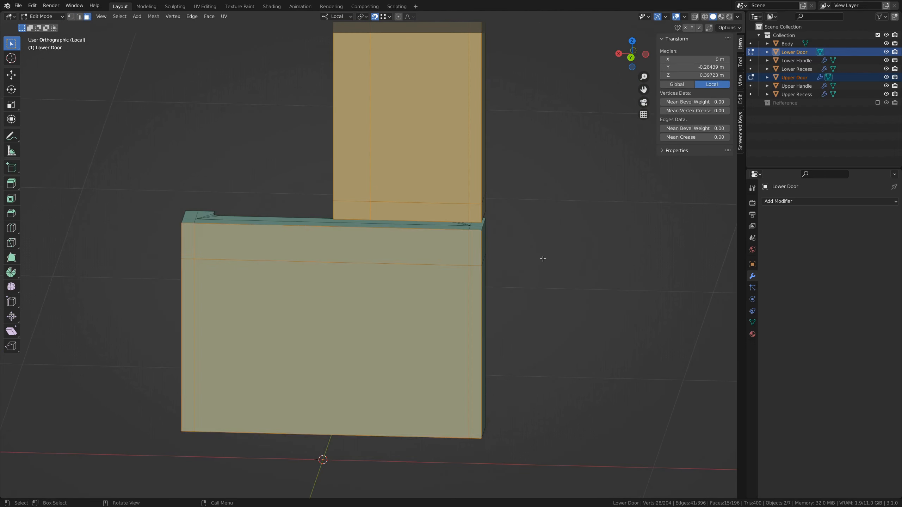
pyautogui.moveTo(541, 258); pyautogui.dragTo(512, 292, button='middle')
pyautogui.keyDown('shift'); pyautogui.moveTo(496, 219); pyautogui.dragTo(538, 267, button='middle'); pyautogui.keyUp('shift')
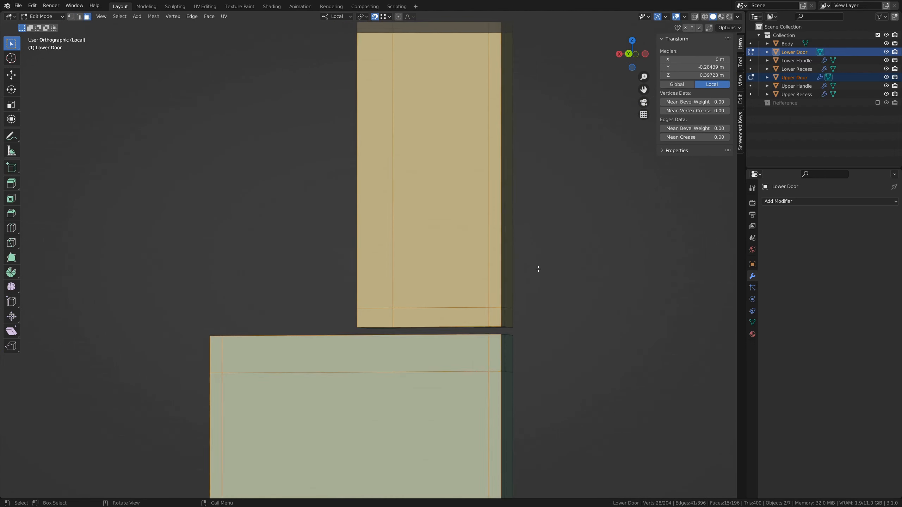
pyautogui.scroll(-3, 480, 375)
pyautogui.keyDown('shift'); pyautogui.moveTo(479, 374); pyautogui.dragTo(482, 325, button='middle'); pyautogui.keyUp('shift')
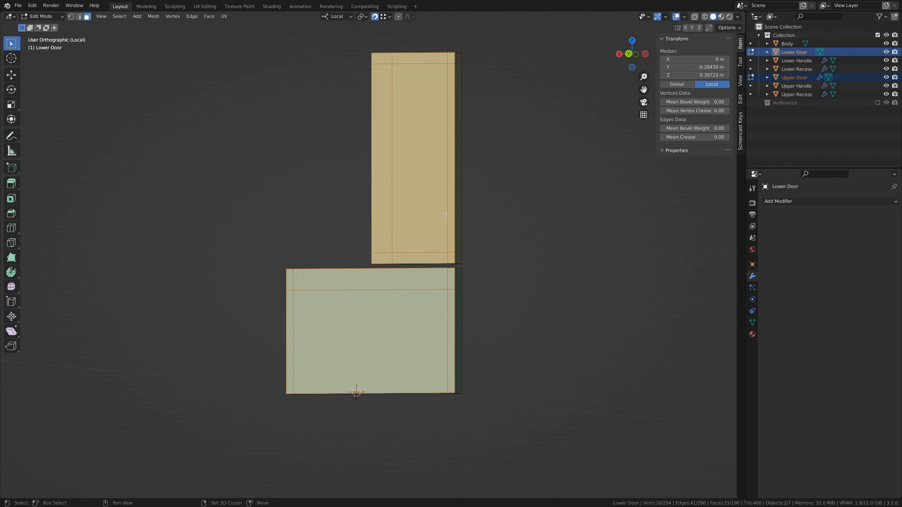
pyautogui.keyDown('shift'); pyautogui.moveTo(446, 215); pyautogui.dragTo(444, 249, button='middle'); pyautogui.keyUp('shift')
pyautogui.press('i')
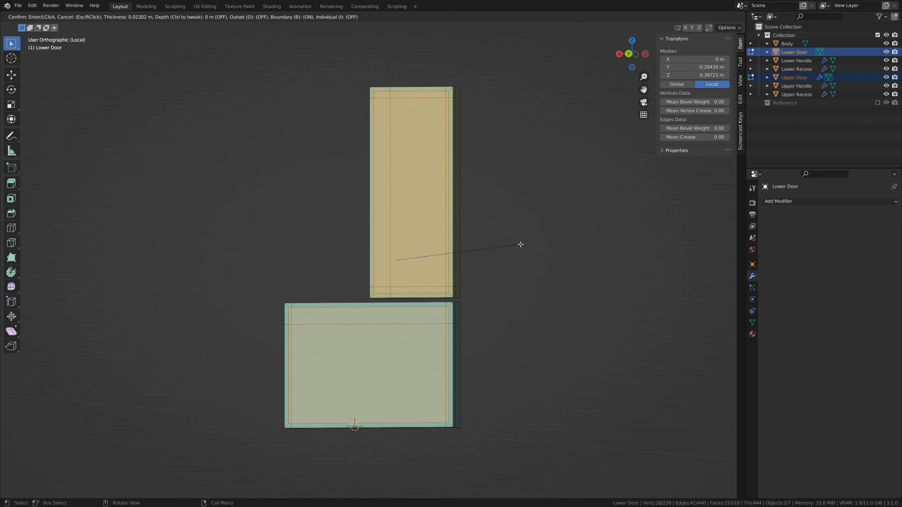
pyautogui.click(521, 244)
pyautogui.moveTo(450, 304); pyautogui.dragTo(465, 233, button='middle')
pyautogui.scroll(5, 465, 233)
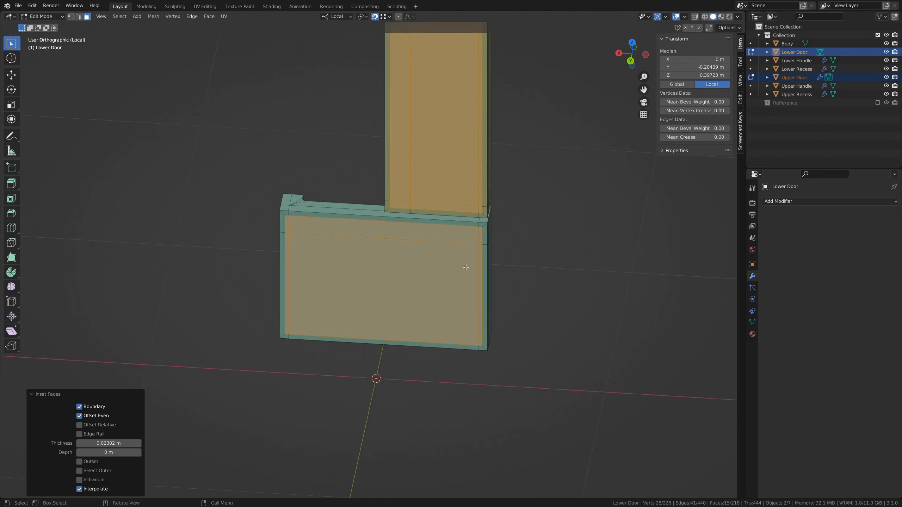
# Separate the inset back faces of both doors into their own objects and select the two separated panels.
pyautogui.moveTo(530, 294); pyautogui.dragTo(429, 253, button='middle')
pyautogui.press('p')
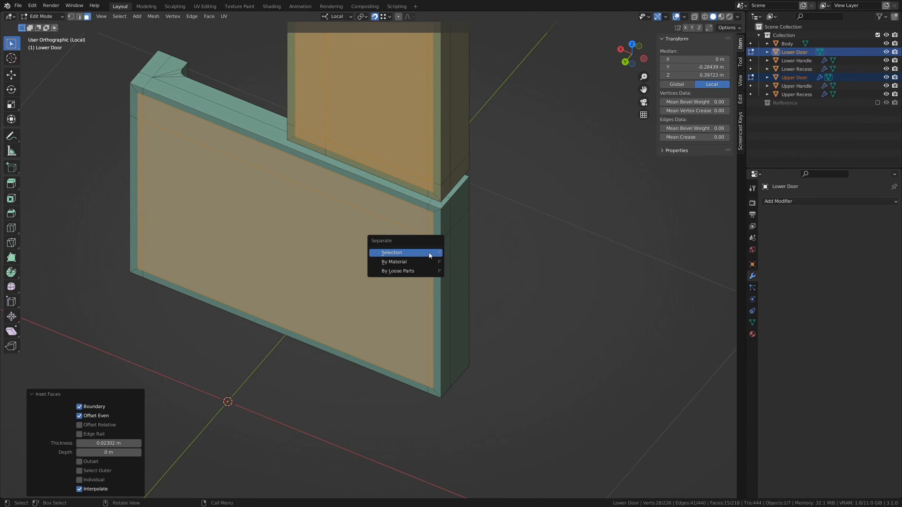
pyautogui.click(429, 253)
pyautogui.press('Tab')
pyautogui.click(429, 253)
pyautogui.keyDown('shift'); pyautogui.click(368, 180); pyautogui.keyUp('shift')
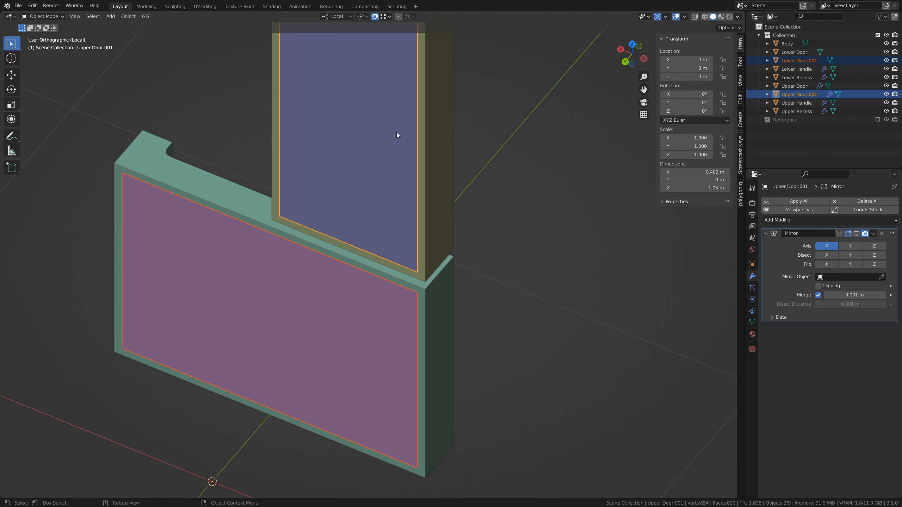
pyautogui.moveTo(396, 135)
pyautogui.mouseDown(button='middle')
pyautogui.moveTo(367, 121)
pyautogui.moveTo(392, 125)
pyautogui.mouseUp(button='middle')
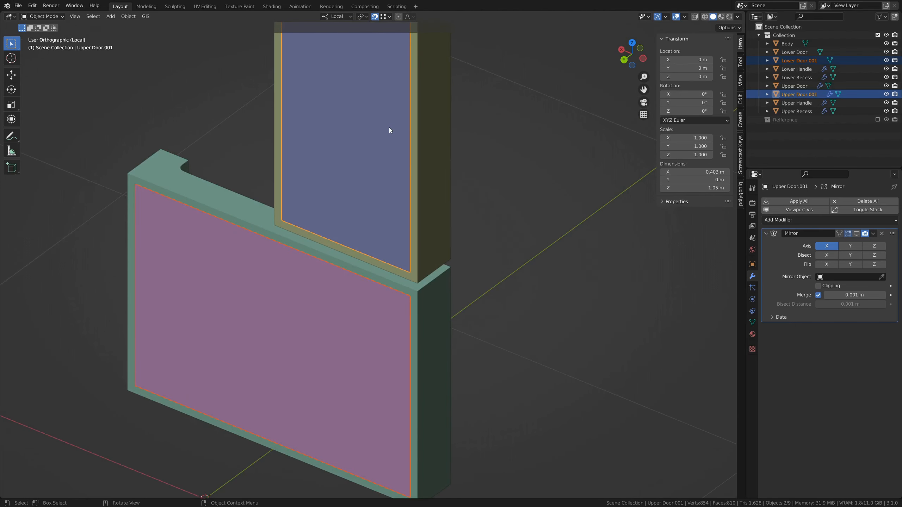
# Dissolve all the inner edge loops on the upper and lower back panels so each panel is a single face.
pyautogui.press('Tab')
pyautogui.scroll(-4, 331, 124)
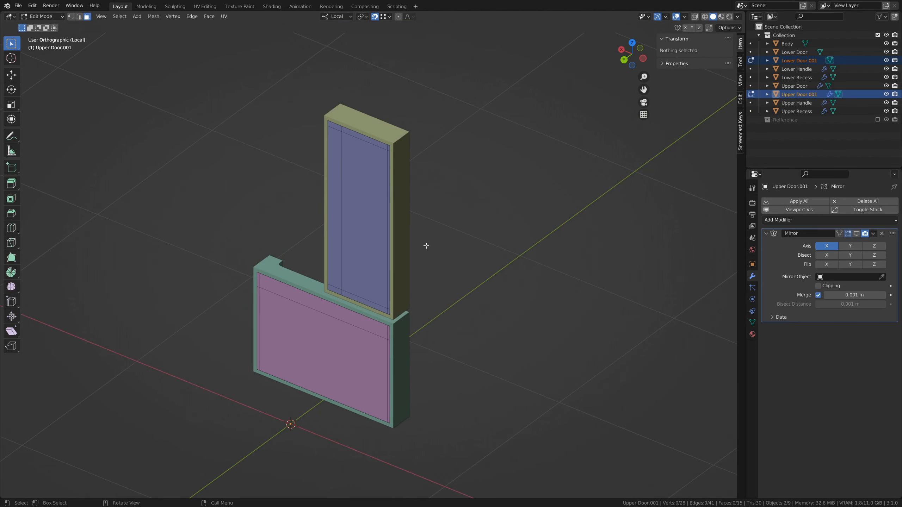
pyautogui.press('2')
pyautogui.keyDown('alt'); pyautogui.click(341, 211); pyautogui.keyUp('alt')
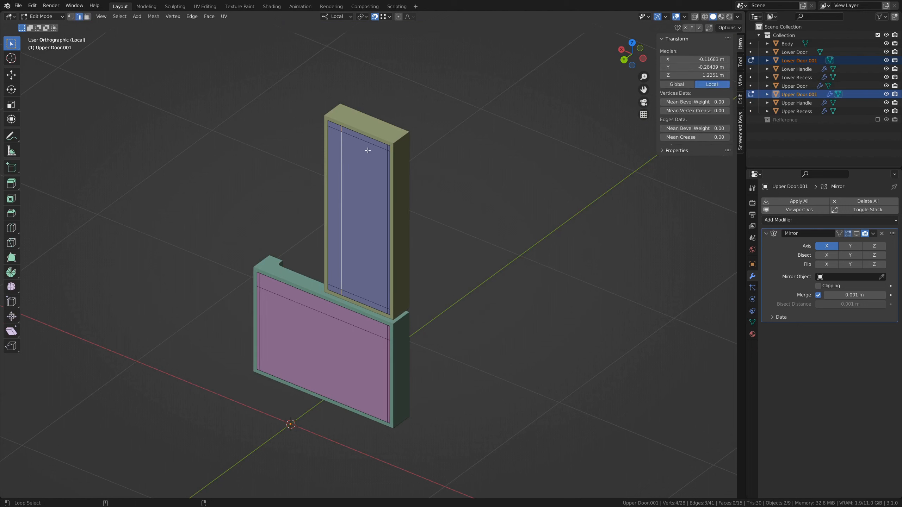
pyautogui.keyDown('alt'); pyautogui.keyDown('shift'); pyautogui.click(386, 158); pyautogui.keyUp('shift'); pyautogui.keyUp('alt')
pyautogui.keyDown('alt'); pyautogui.keyDown('shift'); pyautogui.click(377, 147); pyautogui.keyUp('shift'); pyautogui.keyUp('alt')
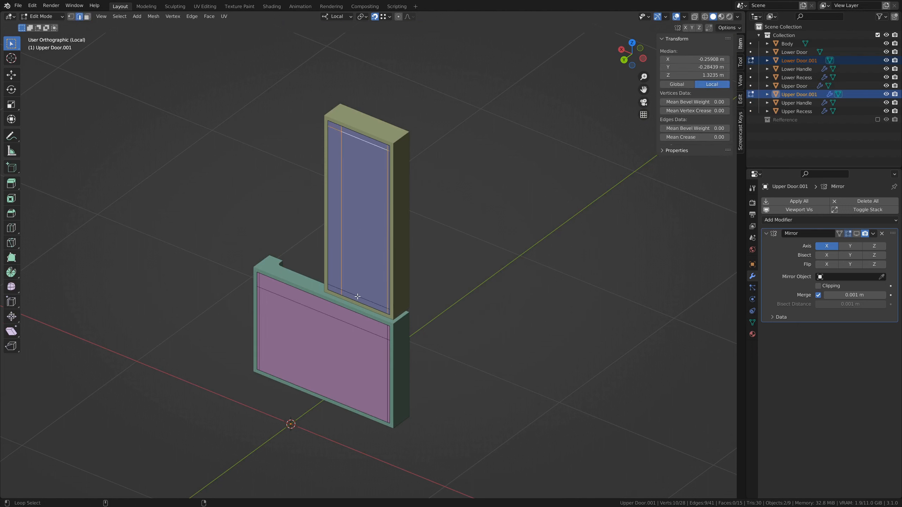
pyautogui.hotkey('ctrl', 'x')
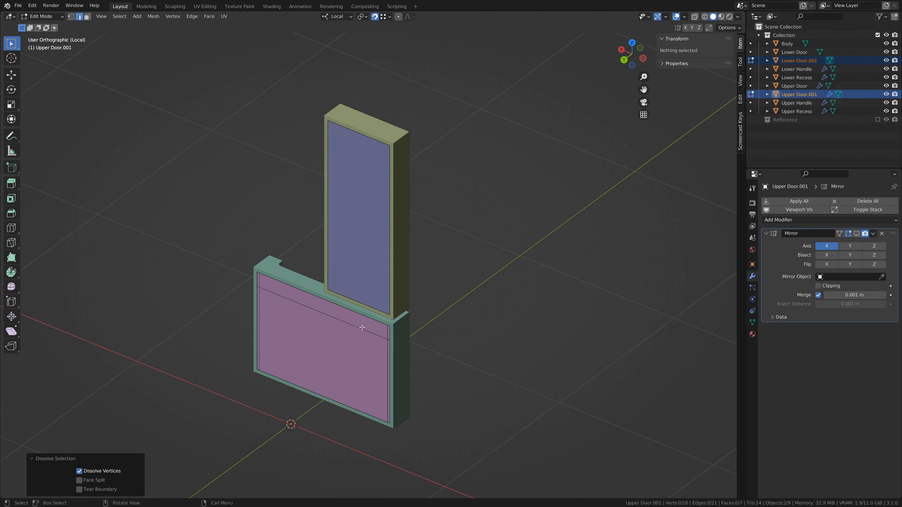
pyautogui.keyDown('alt'); pyautogui.click(381, 336); pyautogui.keyUp('alt')
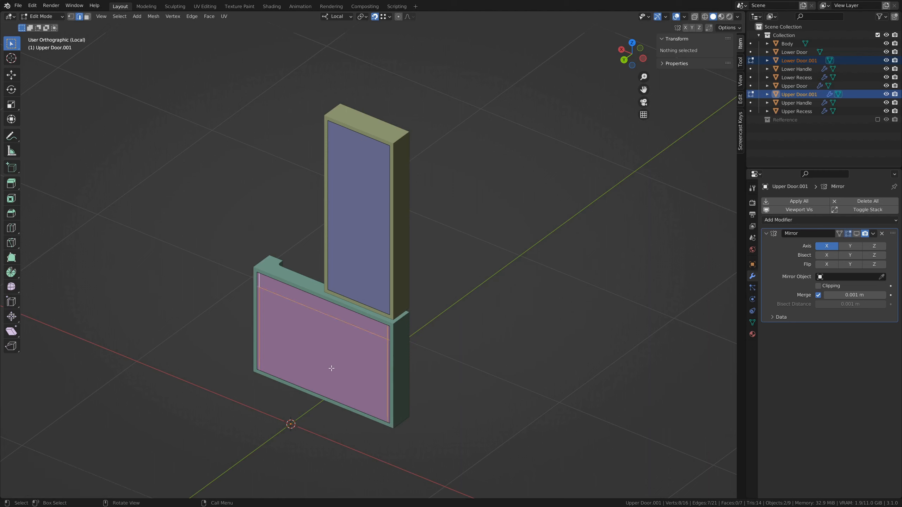
pyautogui.hotkey('ctrl', 'x')
# Inset both back panel faces by about 0.020 m and delete the inner faces, leaving only thin seal frames.
pyautogui.press('3')
pyautogui.press('a')
pyautogui.scroll(2, 366, 356)
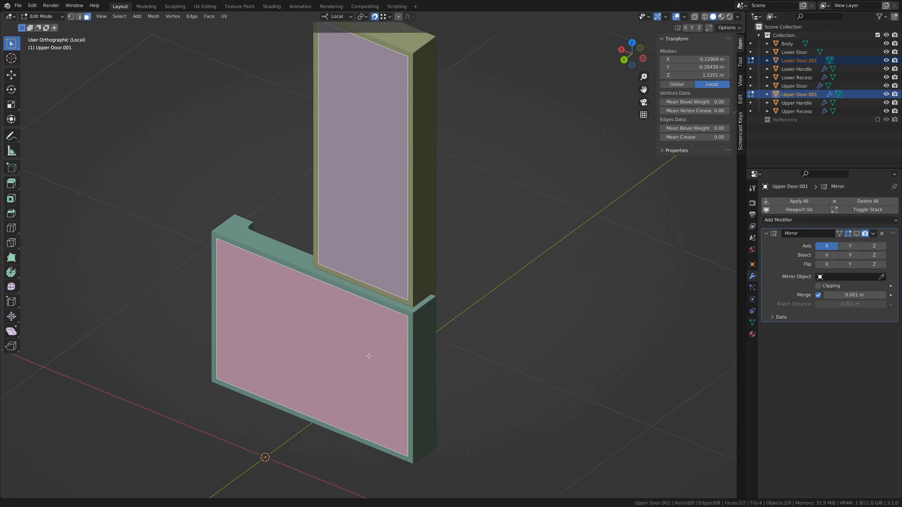
pyautogui.keyDown('shift'); pyautogui.moveTo(368, 356); pyautogui.dragTo(368, 385, button='middle'); pyautogui.keyUp('shift')
pyautogui.moveTo(375, 322); pyautogui.dragTo(497, 305, button='middle')
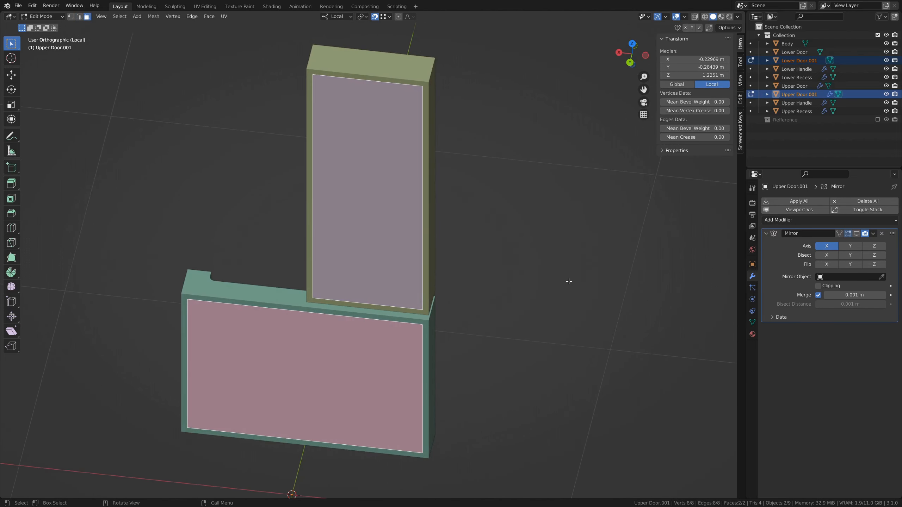
pyautogui.press('i')
pyautogui.click(456, 215)
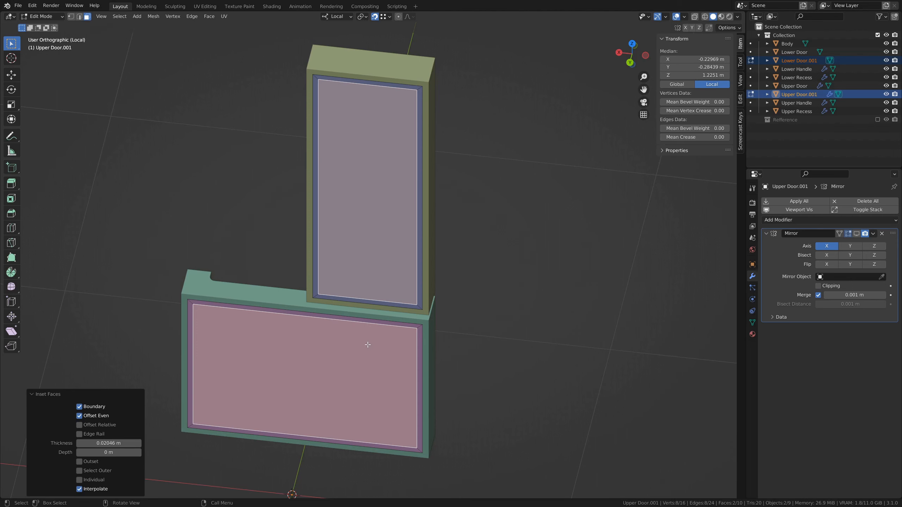
pyautogui.press('x')
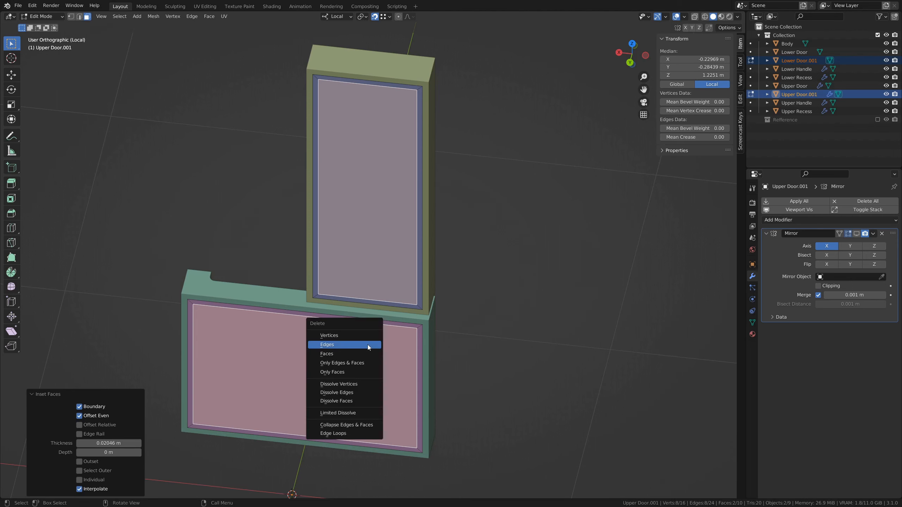
pyautogui.click(368, 344)
pyautogui.keyDown('shift'); pyautogui.moveTo(421, 327); pyautogui.dragTo(456, 276, button='middle'); pyautogui.keyUp('shift')
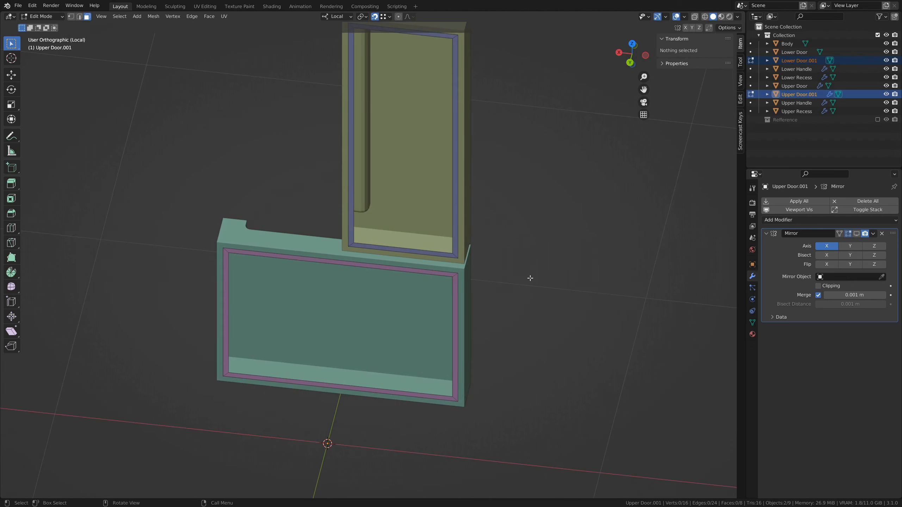
# Exit local view and extrude both door seal frames about 0.026 m toward the refrigerator body.
pyautogui.press('a')
pyautogui.moveTo(531, 257); pyautogui.dragTo(344, 222, button='middle')
pyautogui.moveTo(226, 234); pyautogui.dragTo(357, 219, button='middle')
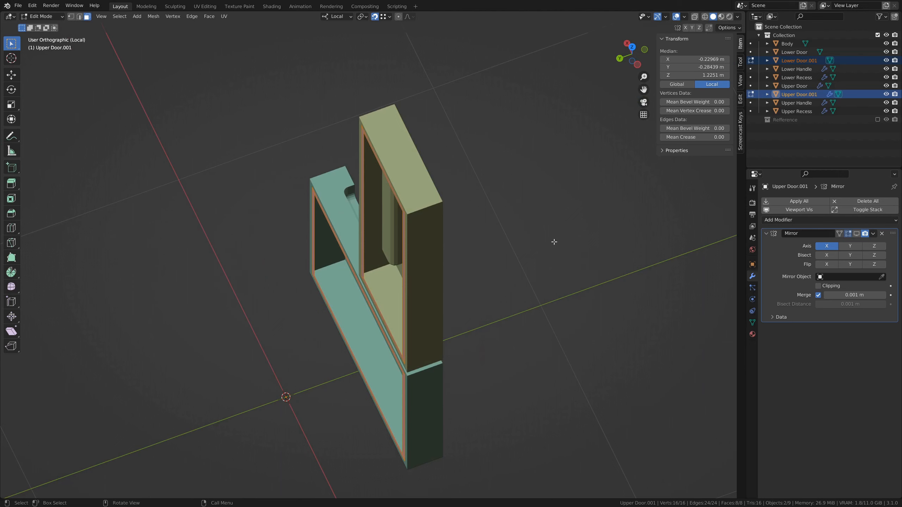
pyautogui.press('KP_Divide')
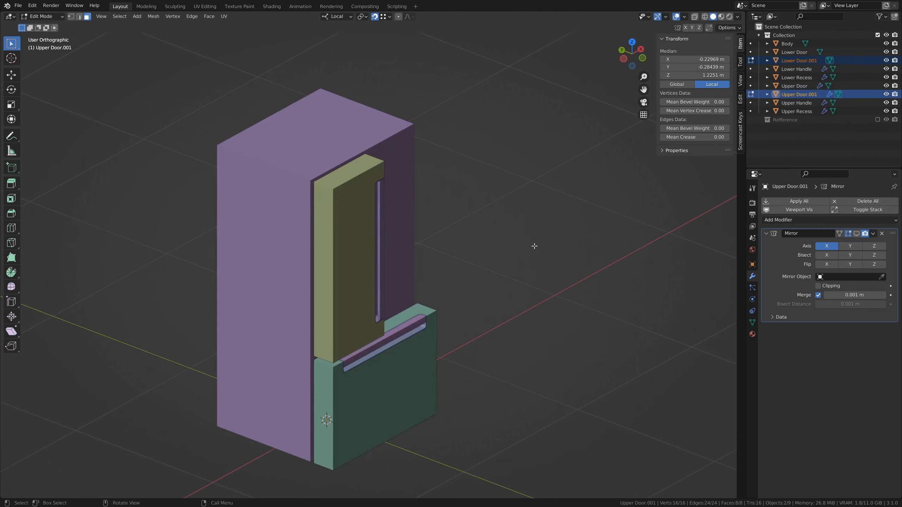
pyautogui.scroll(5, 408, 174)
pyautogui.moveTo(376, 157); pyautogui.dragTo(354, 192, button='middle')
pyautogui.press('e')
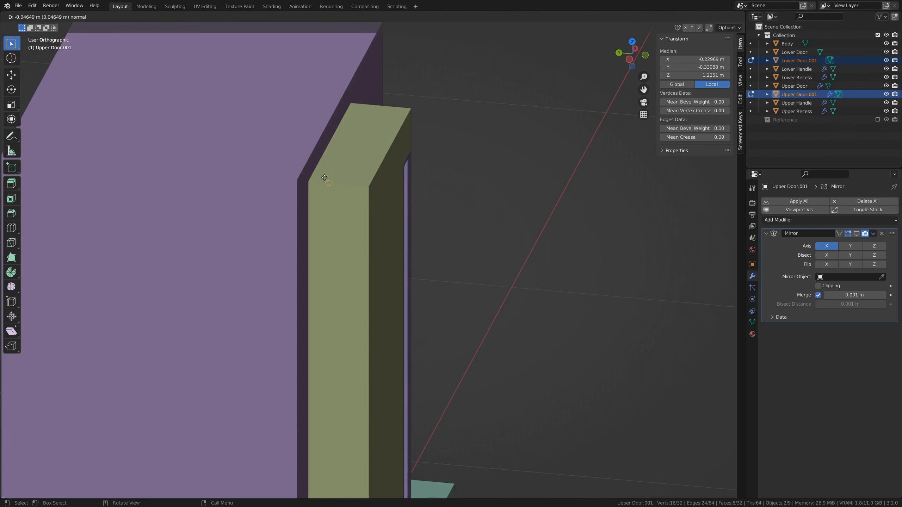
pyautogui.click(318, 181)
# Add three evenly spaced loop cuts around the outer wall of the upper door's seal frame.
pyautogui.moveTo(347, 178); pyautogui.dragTo(350, 154, button='middle')
pyautogui.scroll(-3, 342, 190)
pyautogui.keyDown('shift'); pyautogui.moveTo(342, 190); pyautogui.dragTo(375, 102, button='middle'); pyautogui.keyUp('shift')
pyautogui.moveTo(375, 114); pyautogui.dragTo(417, 252, button='middle')
pyautogui.scroll(2, 373, 169)
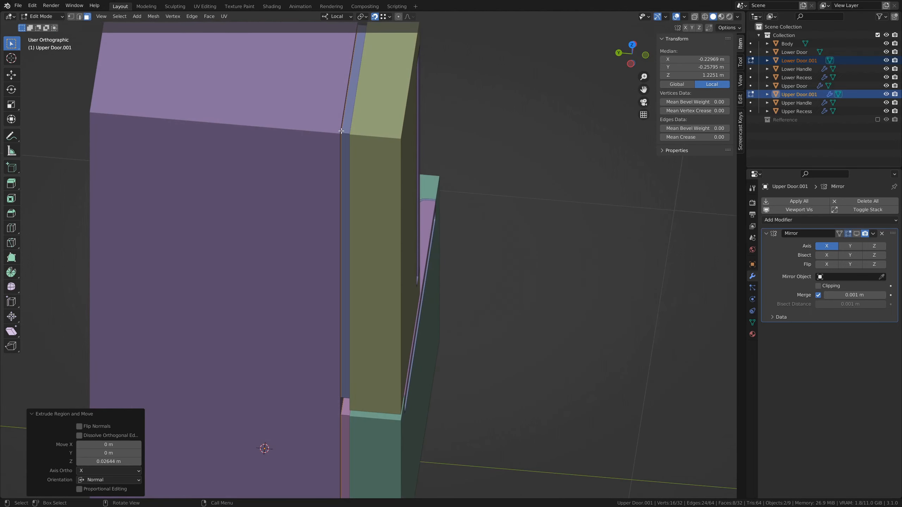
pyautogui.moveTo(341, 131); pyautogui.dragTo(342, 168, button='middle')
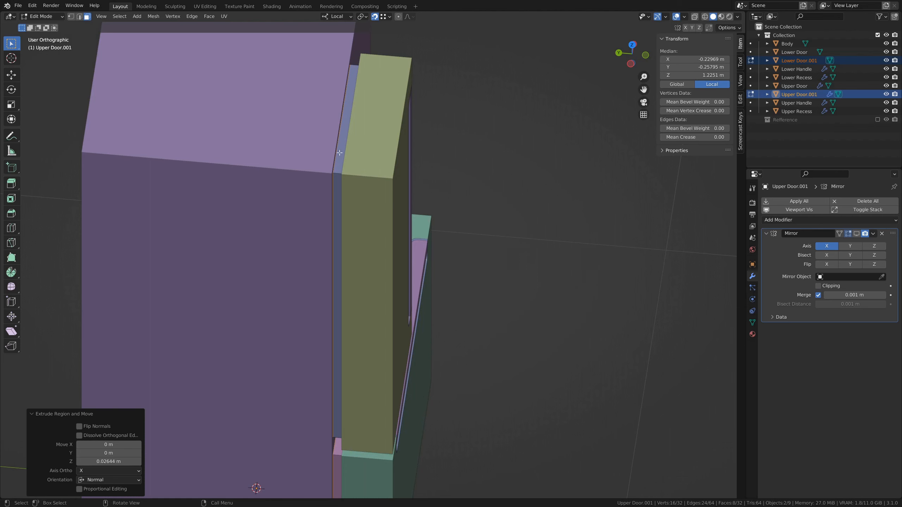
pyautogui.moveTo(340, 303); pyautogui.dragTo(364, 323, button='middle')
pyautogui.hotkey('ctrl', 'r')
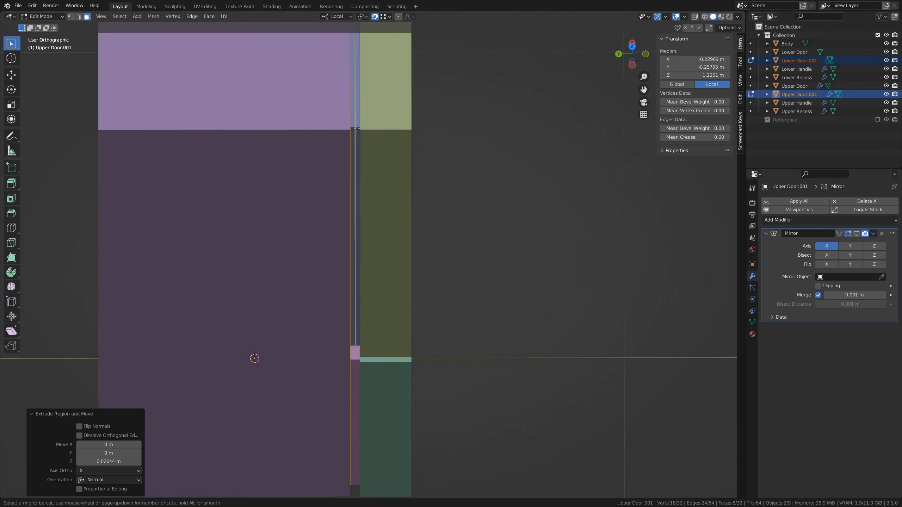
pyautogui.scroll(1, 357, 128)
pyautogui.scroll(1, 356, 129)
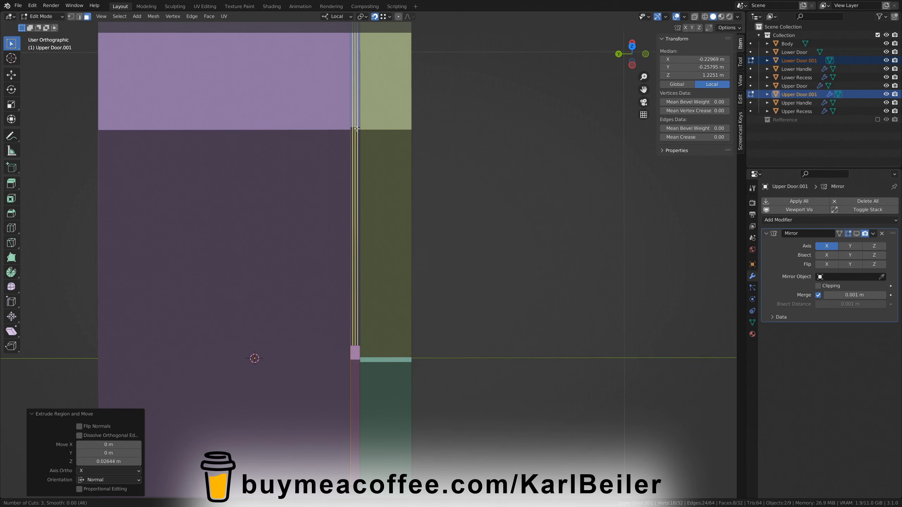
pyautogui.click(357, 129)
pyautogui.rightClick(360, 129)
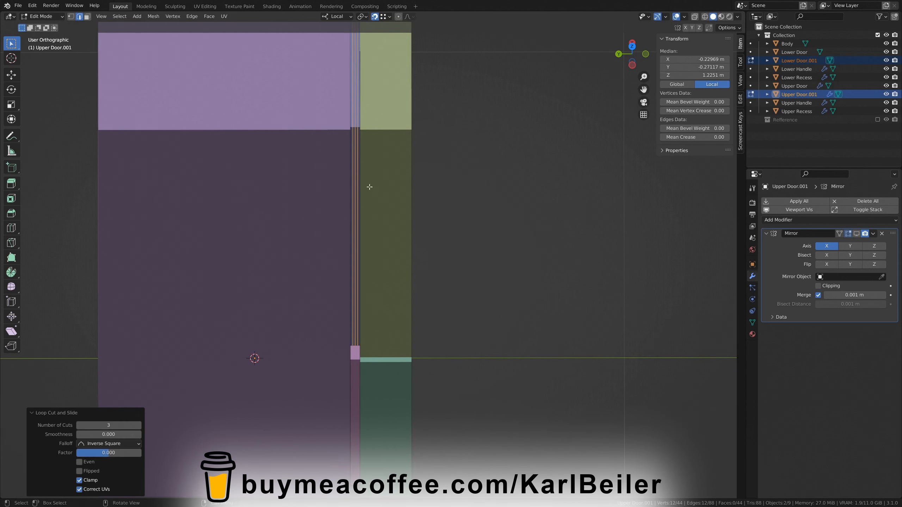
# Add three evenly spaced loop cuts around the outer wall of the lower door's seal frame.
pyautogui.keyDown('shift'); pyautogui.moveTo(383, 407); pyautogui.dragTo(387, 284, button='middle'); pyautogui.keyUp('shift')
pyautogui.scroll(5, 378, 268)
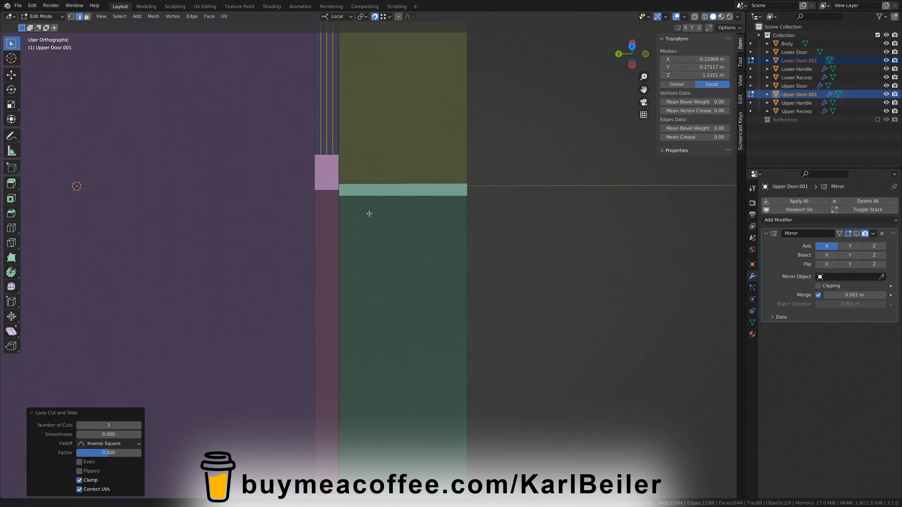
pyautogui.keyDown('shift'); pyautogui.moveTo(320, 176); pyautogui.dragTo(361, 276, button='middle'); pyautogui.keyUp('shift')
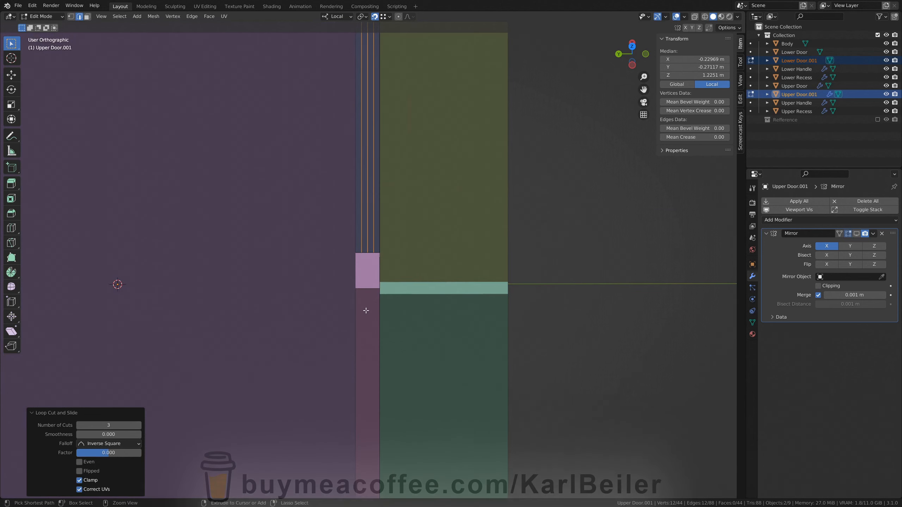
pyautogui.hotkey('ctrl', 'r')
pyautogui.scroll(2, 368, 289)
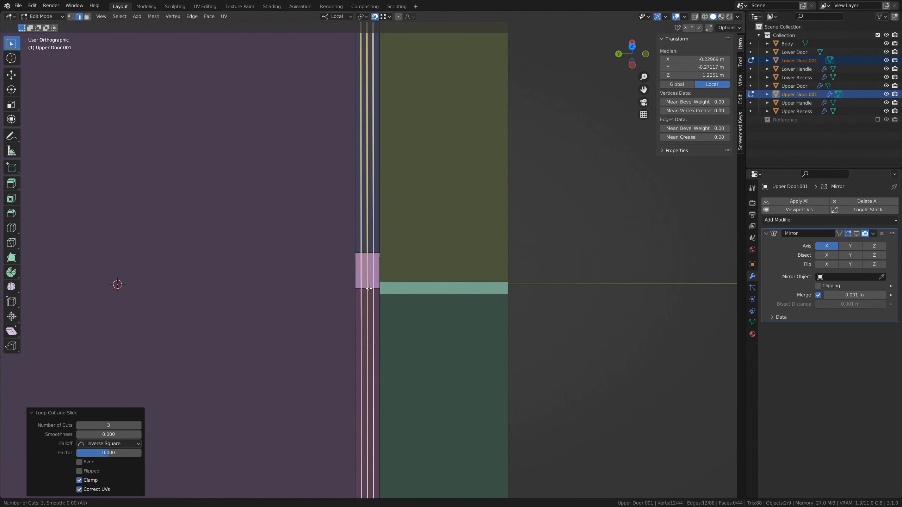
pyautogui.click(367, 288)
pyautogui.rightClick(369, 289)
pyautogui.scroll(-2, 391, 288)
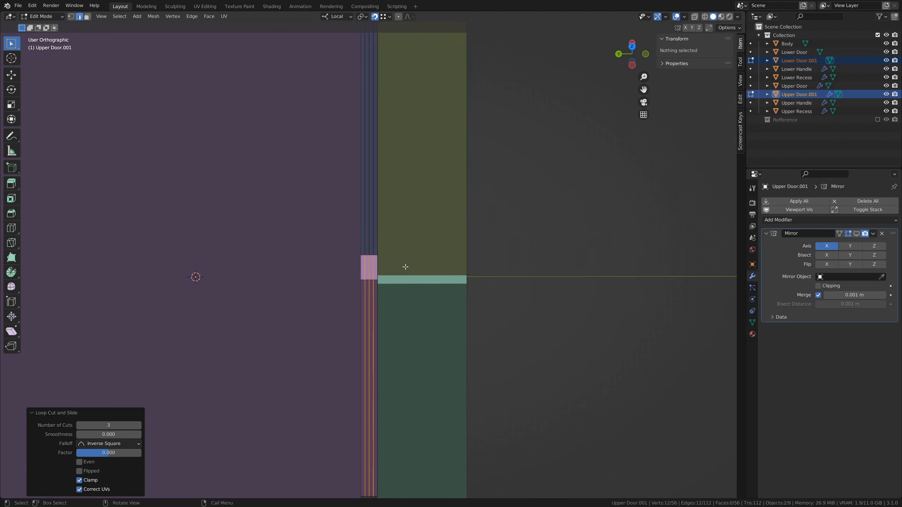
# Disable snapping and push the first and third edge loops of both seal frames outward with Shrink/Fatten, then leave mesh editing with nothing selected.
pyautogui.hotkey('shift', 'Tab')
pyautogui.scroll(4, 384, 373)
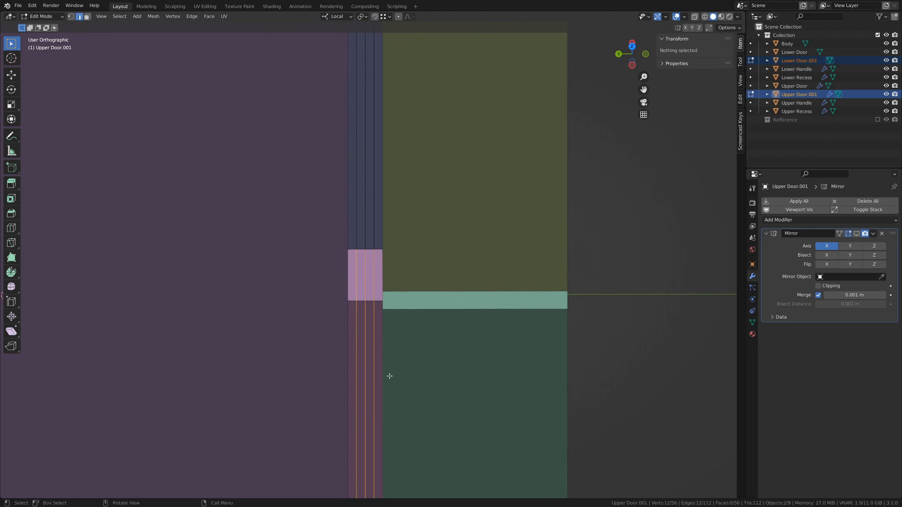
pyautogui.keyDown('alt'); pyautogui.click(366, 259); pyautogui.keyUp('alt')
pyautogui.keyDown('alt'); pyautogui.keyDown('shift'); pyautogui.click(383, 236); pyautogui.keyUp('shift'); pyautogui.keyUp('alt')
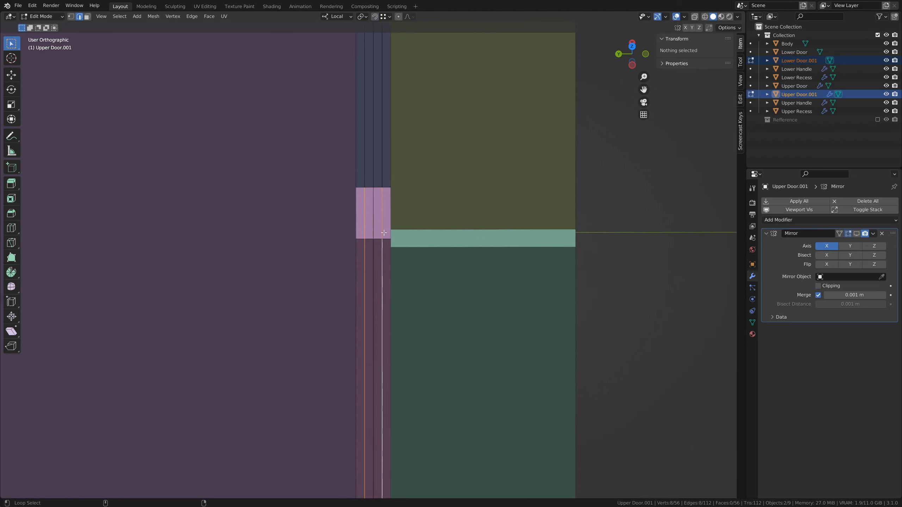
pyautogui.keyDown('alt'); pyautogui.keyDown('shift'); pyautogui.click(382, 161); pyautogui.keyUp('shift'); pyautogui.keyUp('alt')
pyautogui.moveTo(382, 161); pyautogui.dragTo(499, 147, button='middle')
pyautogui.moveTo(437, 209); pyautogui.dragTo(438, 321, button='middle')
pyautogui.scroll(-3, 424, 180)
pyautogui.scroll(5, 438, 321)
pyautogui.moveTo(438, 321); pyautogui.dragTo(421, 306, button='middle')
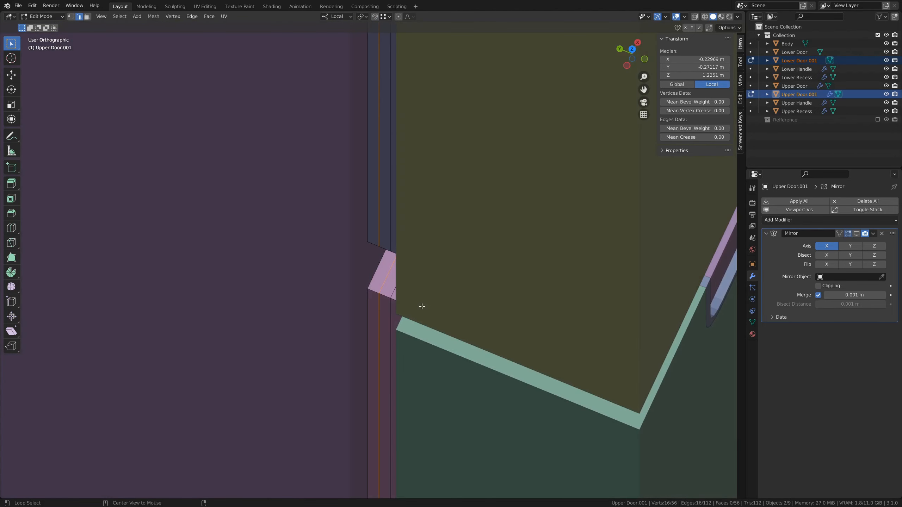
pyautogui.hotkey('alt', 's')
pyautogui.click(415, 305)
pyautogui.moveTo(405, 306); pyautogui.dragTo(323, 326, button='middle')
pyautogui.press('Tab')
pyautogui.scroll(-1, 449, 296)
pyautogui.scroll(-4, 338, 309)
pyautogui.click(338, 310)
# Show the Mirror modifier in the viewport for the upper door, upper handle and upper recess.
pyautogui.moveTo(357, 346); pyautogui.dragTo(451, 283, button='middle')
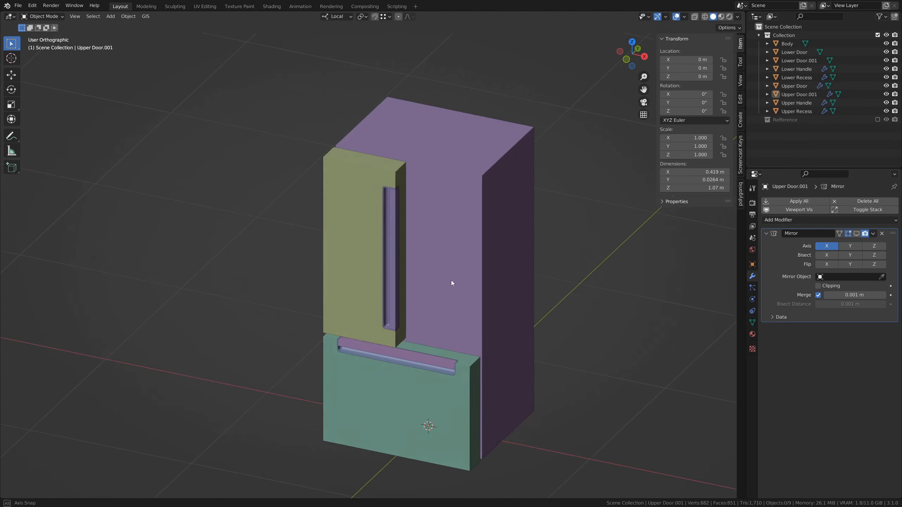
pyautogui.click(396, 171)
pyautogui.press('KP_Decimal')
pyautogui.click(857, 234)
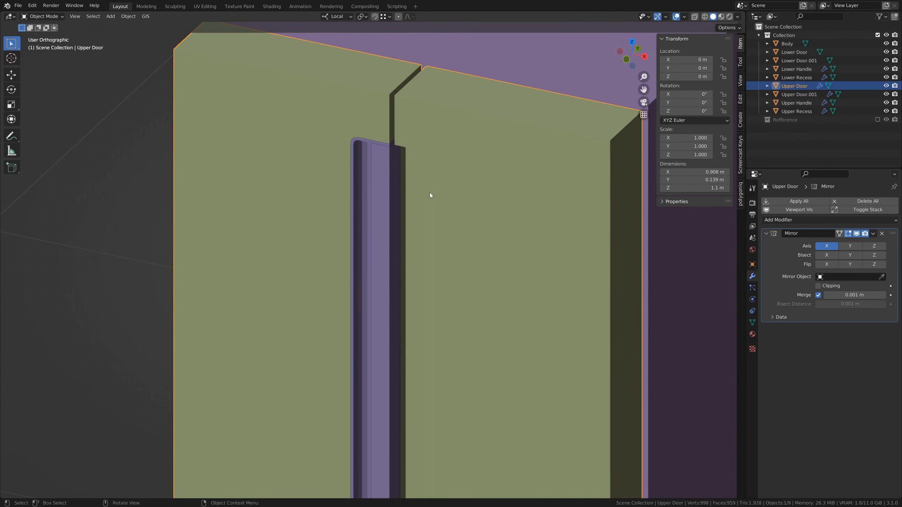
pyautogui.click(398, 190)
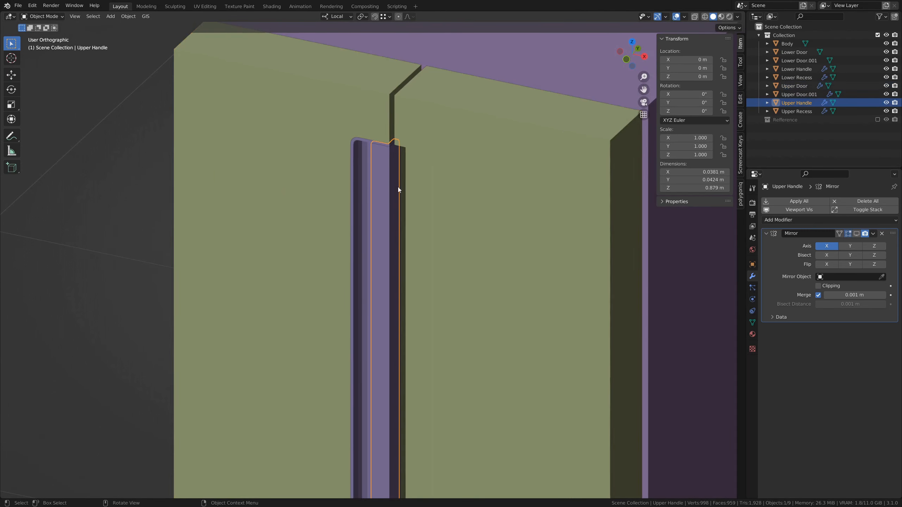
pyautogui.click(857, 235)
pyautogui.click(377, 169)
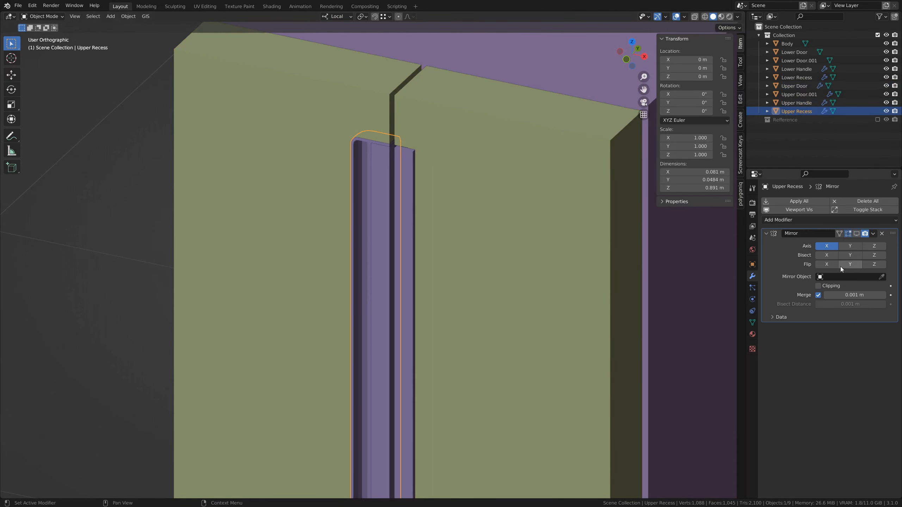
pyautogui.click(857, 234)
pyautogui.scroll(-8, 454, 234)
pyautogui.hotkey('alt', 'a')
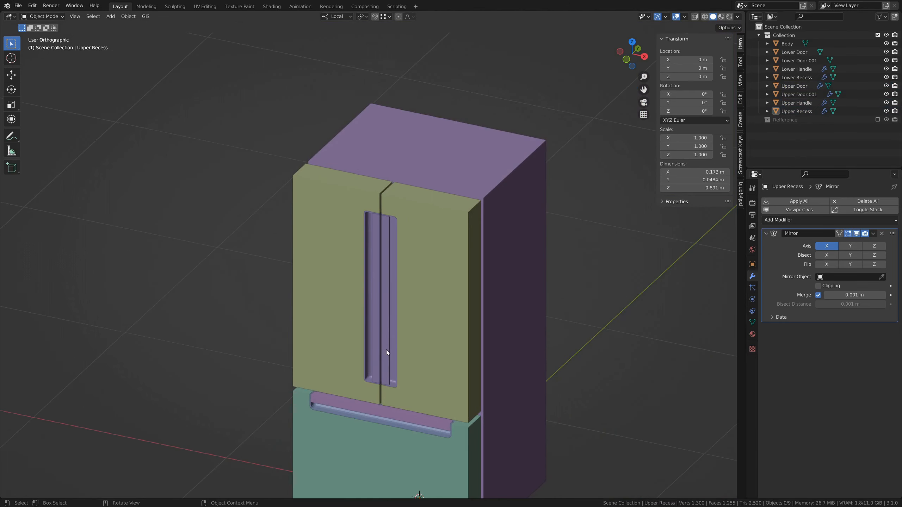
# Show the Mirror modifier in the viewport for the upper door's seal frame.
pyautogui.keyDown('shift'); pyautogui.moveTo(386, 350); pyautogui.dragTo(393, 299, button='middle'); pyautogui.keyUp('shift')
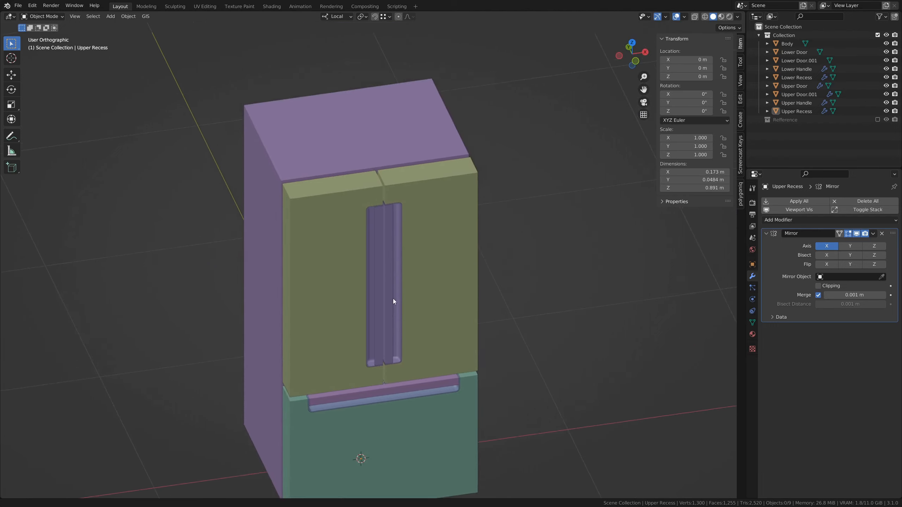
pyautogui.scroll(6, 394, 298)
pyautogui.moveTo(400, 399); pyautogui.dragTo(366, 313, button='middle')
pyautogui.click(366, 313)
pyautogui.moveTo(361, 358); pyautogui.dragTo(374, 261, button='middle')
pyautogui.click(857, 233)
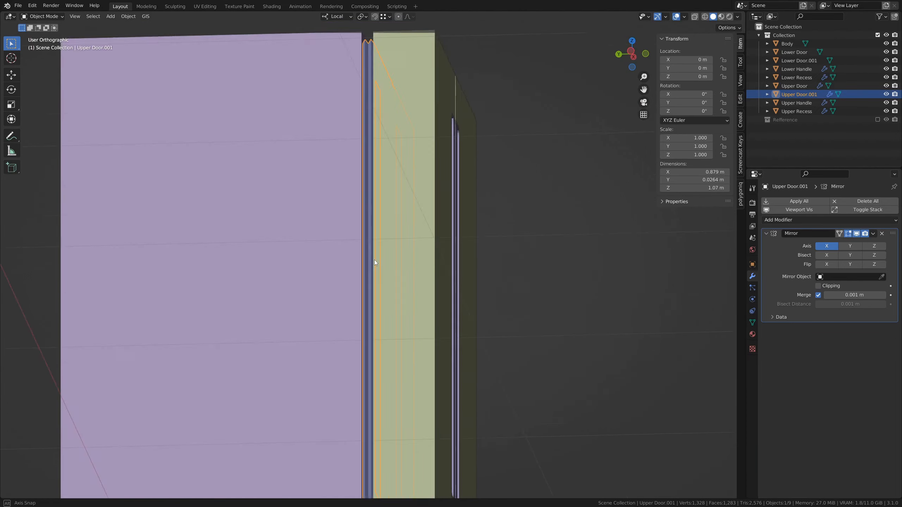
# Examine the seals behind the mirrored doors and the whole refrigerator from several sides with nothing selected.
pyautogui.scroll(3, 451, 335)
pyautogui.moveTo(486, 206); pyautogui.dragTo(355, 334, button='middle')
pyautogui.click(277, 311)
pyautogui.scroll(-6, 334, 300)
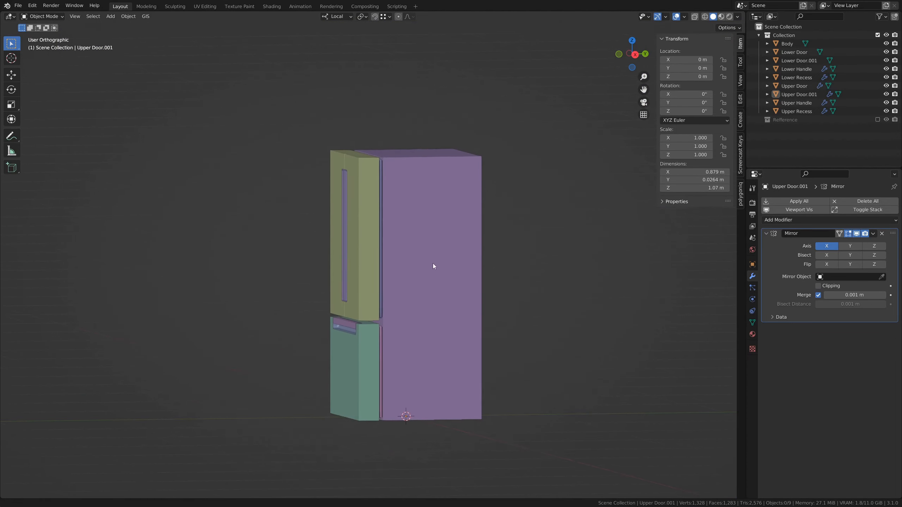
pyautogui.keyDown('shift'); pyautogui.moveTo(421, 297); pyautogui.dragTo(512, 345, button='middle'); pyautogui.keyUp('shift')
pyautogui.hotkey('alt', 'q')
pyautogui.click(425, 361)
pyautogui.scroll(5, 316, 263)
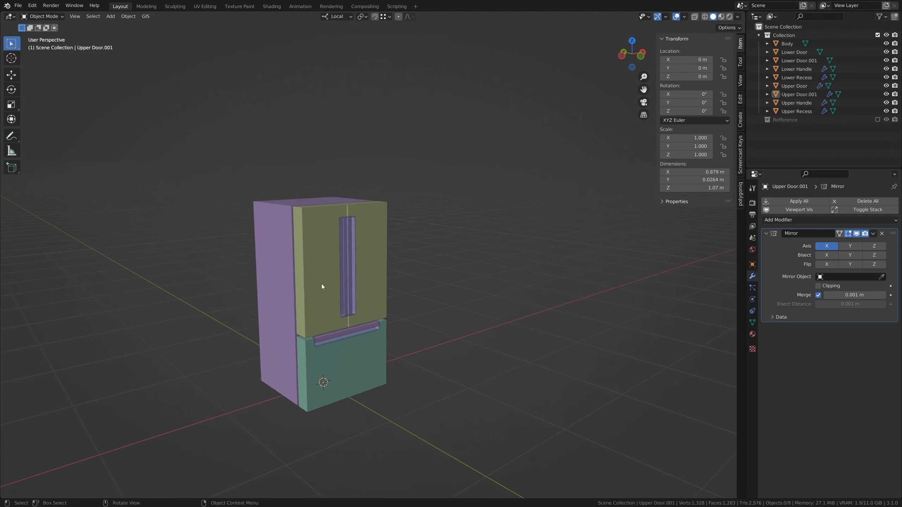
pyautogui.moveTo(458, 348); pyautogui.dragTo(328, 320, button='middle')
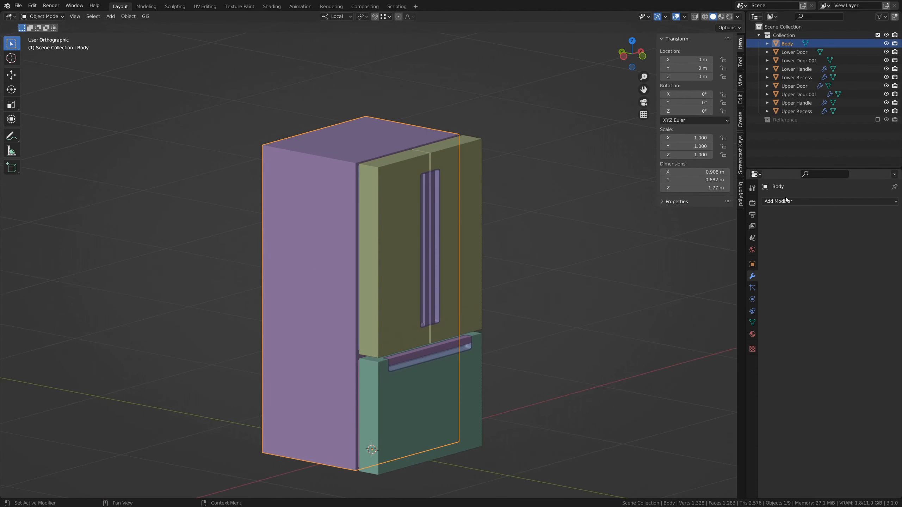
# Add a Bevel modifier to the refrigerator body and set it to 2 segments.
pyautogui.click(786, 201)
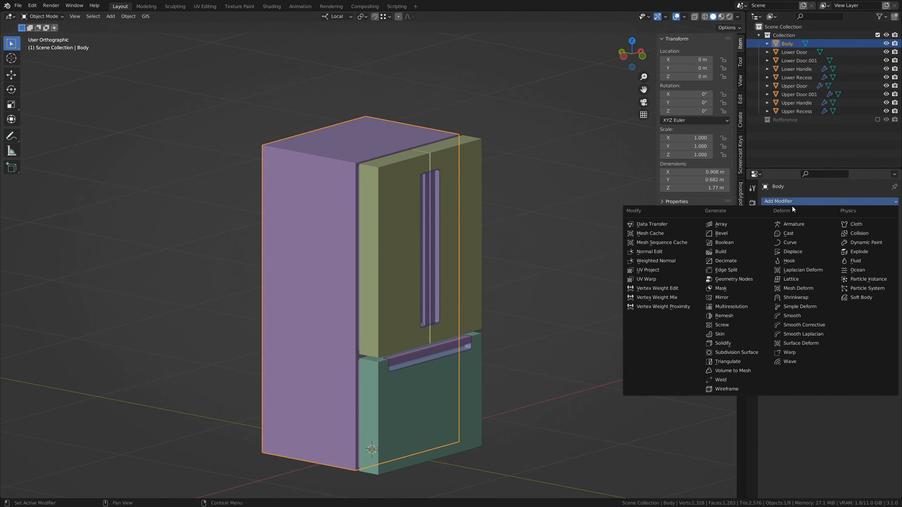
pyautogui.click(723, 235)
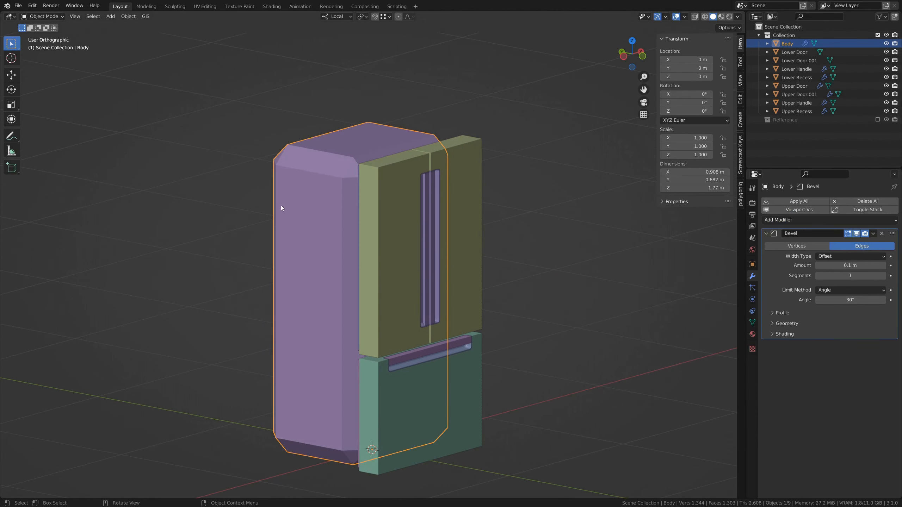
pyautogui.moveTo(280, 205); pyautogui.dragTo(313, 208, button='middle')
pyautogui.scroll(4, 313, 207)
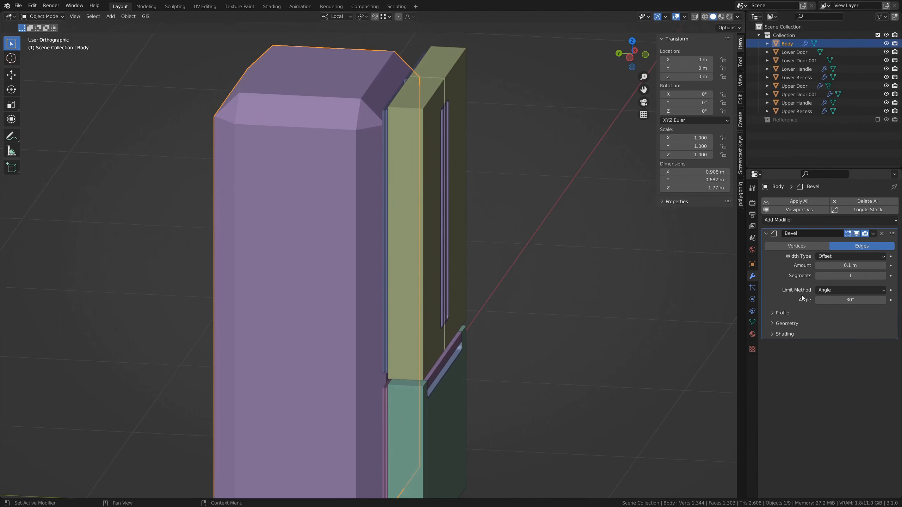
pyautogui.click(883, 276)
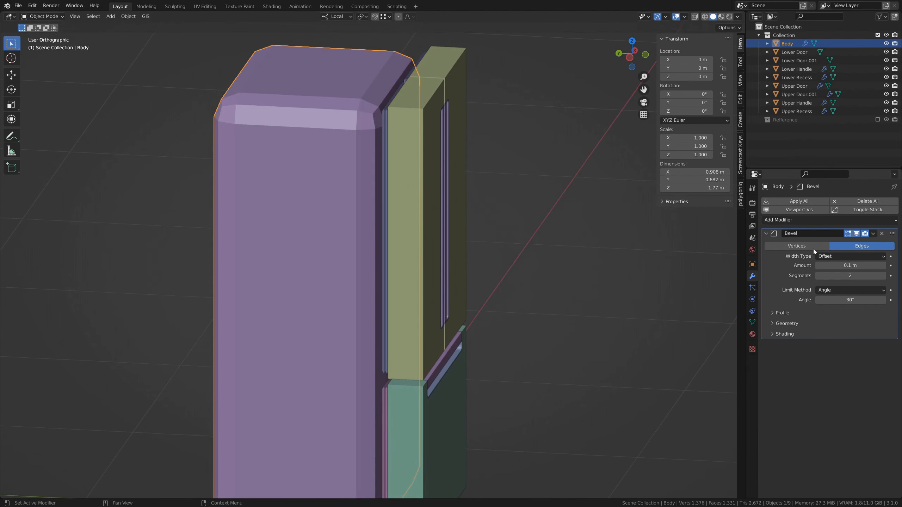
# Set the body's bevel amount to 0.005 m and check the resulting corner up close.
pyautogui.click(854, 266)
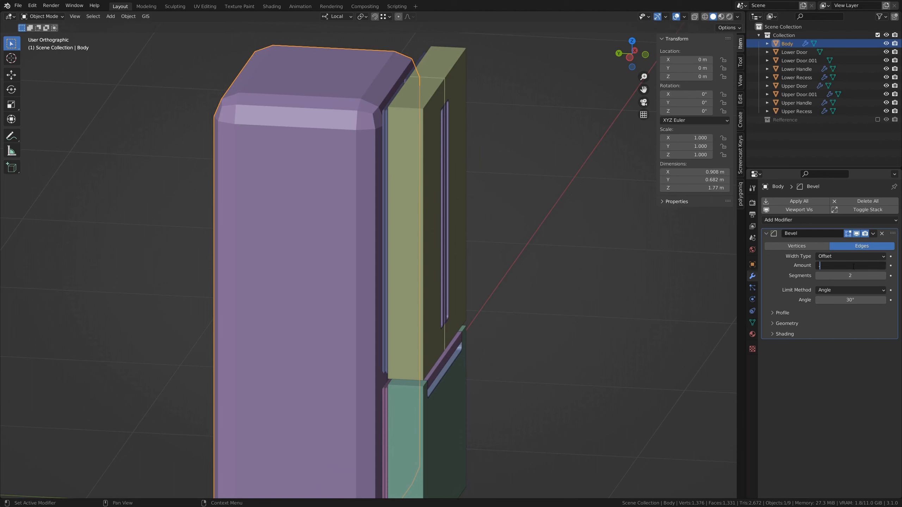
pyautogui.press('Return')
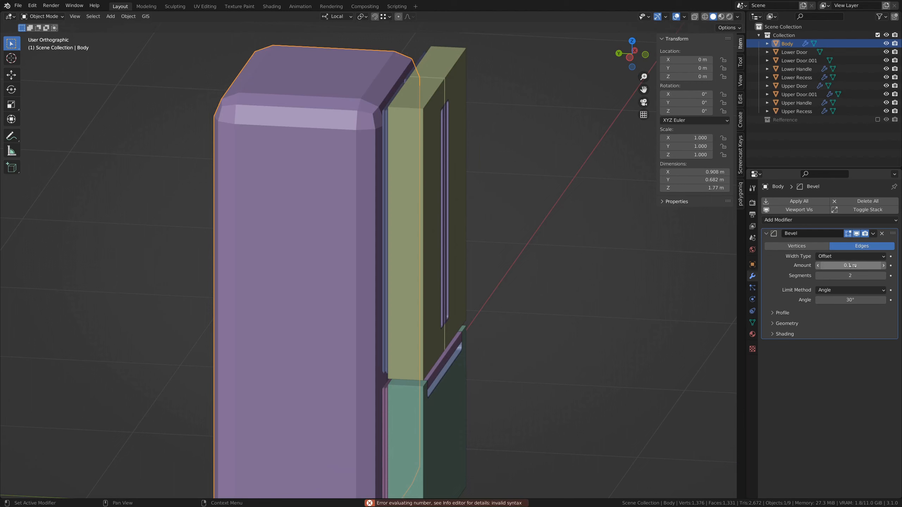
pyautogui.click(852, 266)
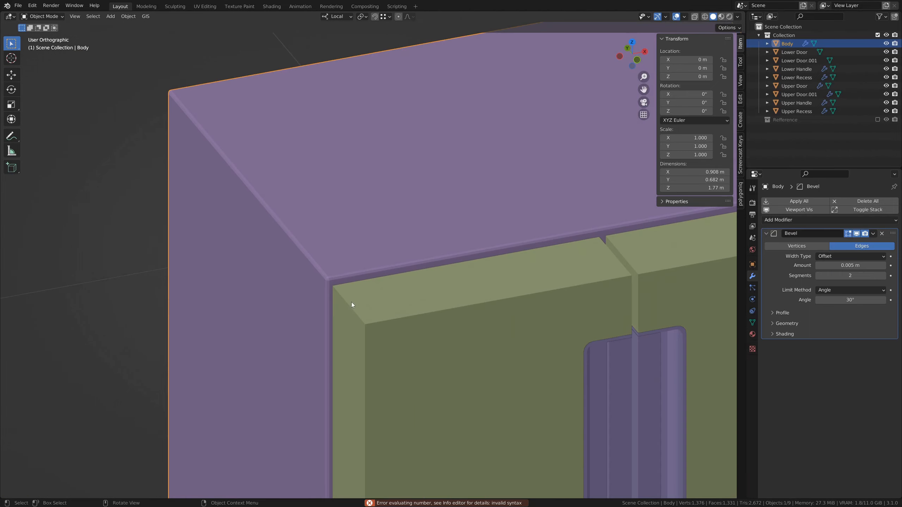
pyautogui.scroll(3, 351, 301)
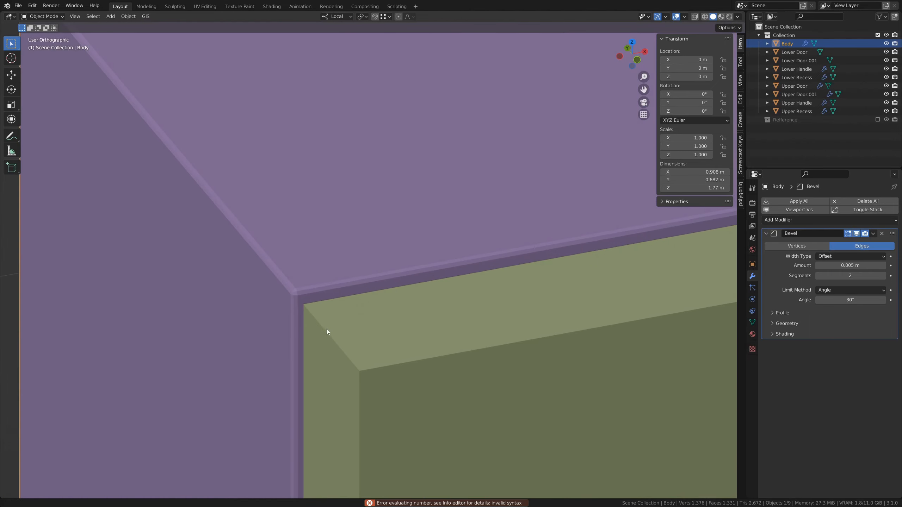
# Apply Shade Smooth to the refrigerator body.
pyautogui.scroll(-2, 411, 318)
pyautogui.keyDown('shift'); pyautogui.moveTo(327, 329); pyautogui.dragTo(387, 279, button='middle'); pyautogui.keyUp('shift')
pyautogui.scroll(-5, 411, 318)
pyautogui.rightClick(391, 246)
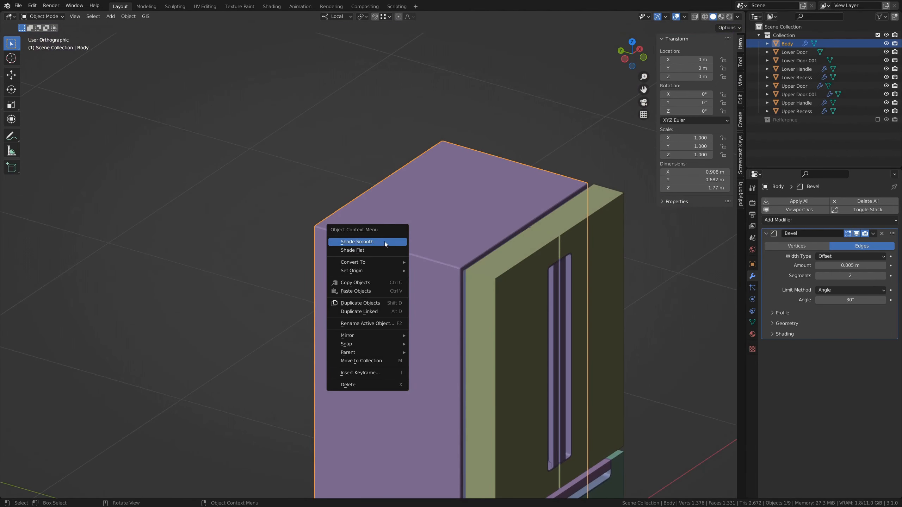
pyautogui.click(385, 241)
pyautogui.scroll(5, 518, 327)
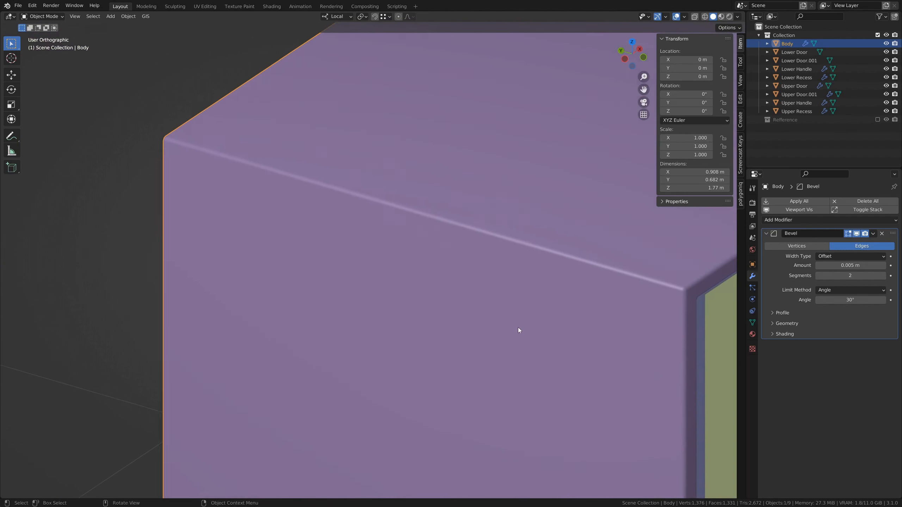
# Select all objects of the refrigerator and apply Shade Smooth to them.
pyautogui.scroll(-6, 258, 261)
pyautogui.press('a')
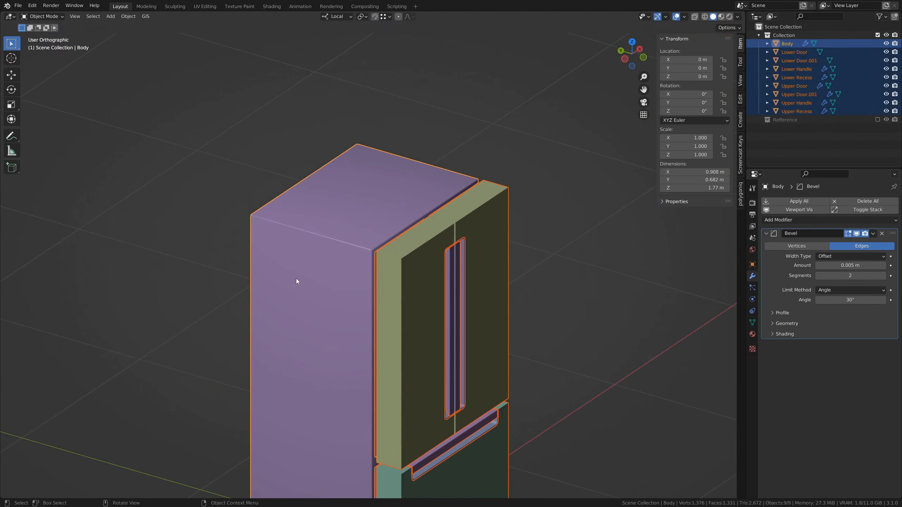
pyautogui.rightClick(302, 242)
pyautogui.click(323, 242)
pyautogui.scroll(8, 335, 250)
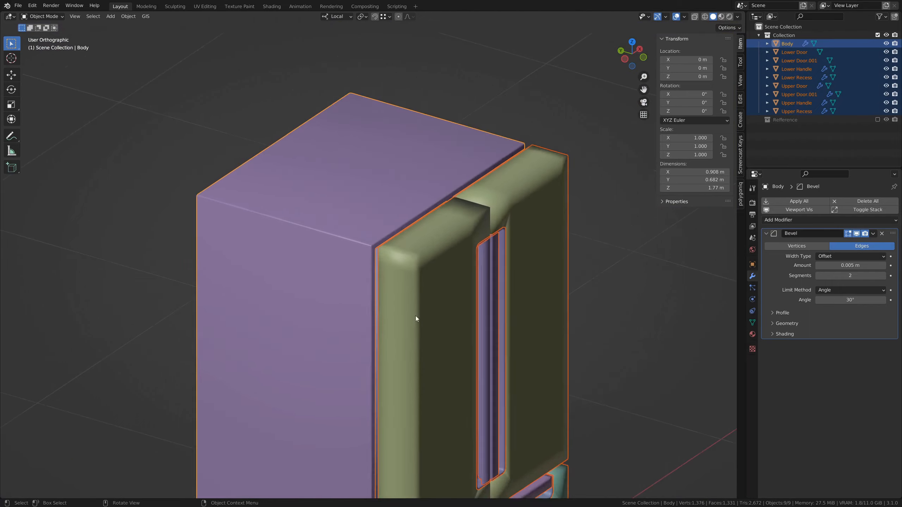
# Select only the body and add a Subdivision modifier with level 2.
pyautogui.moveTo(309, 289); pyautogui.dragTo(410, 344, button='middle')
pyautogui.scroll(-8, 384, 266)
pyautogui.scroll(6, 343, 245)
pyautogui.click(384, 336)
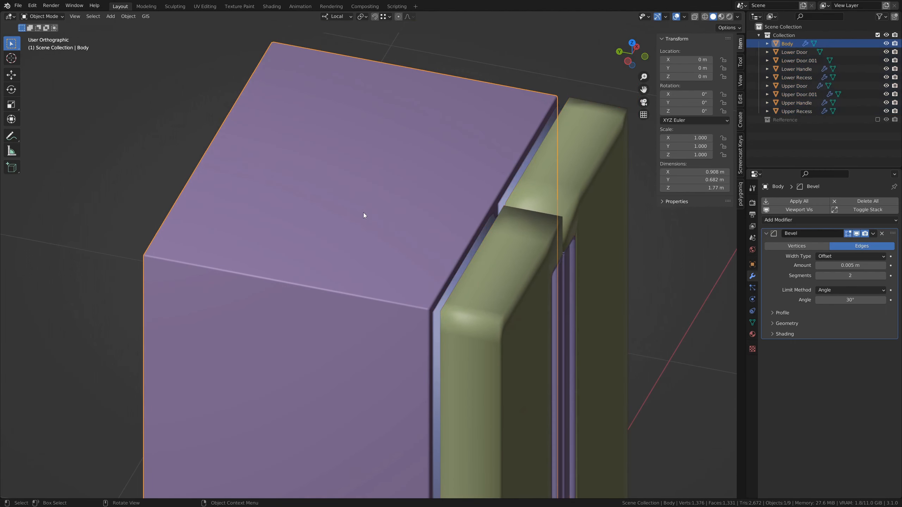
pyautogui.scroll(-3, 364, 213)
pyautogui.moveTo(333, 289); pyautogui.dragTo(331, 265, button='middle')
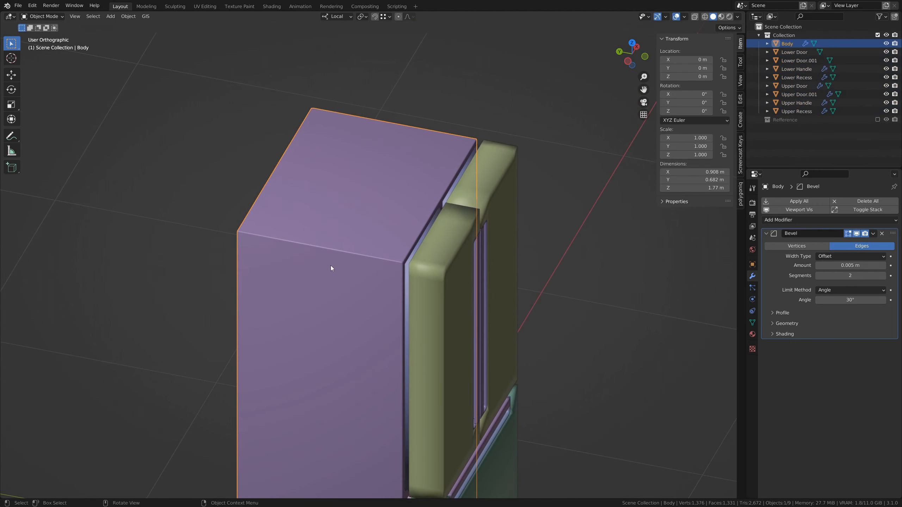
pyautogui.hotkey('ctrl', '2')
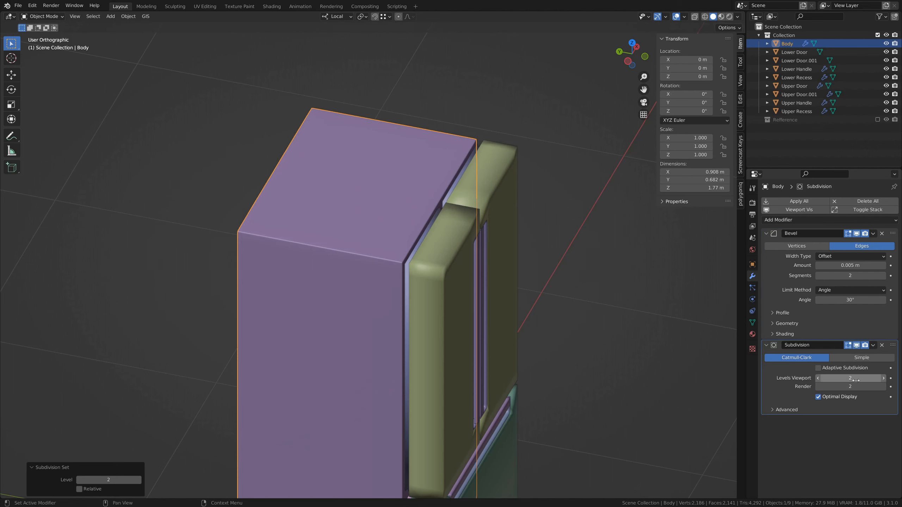
# Examine the body's subdivided edges and front corner beside the upper doors.
pyautogui.scroll(-4, 487, 272)
pyautogui.moveTo(487, 272)
pyautogui.mouseDown(button='middle')
pyautogui.moveTo(483, 261)
pyautogui.moveTo(479, 277)
pyautogui.mouseUp(button='middle')
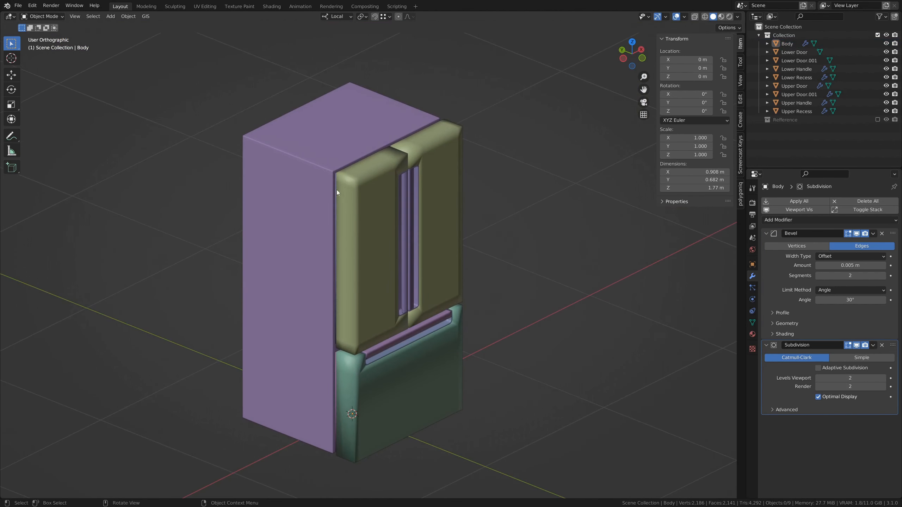
pyautogui.scroll(2, 333, 181)
pyautogui.scroll(2, 377, 290)
pyautogui.click(480, 325)
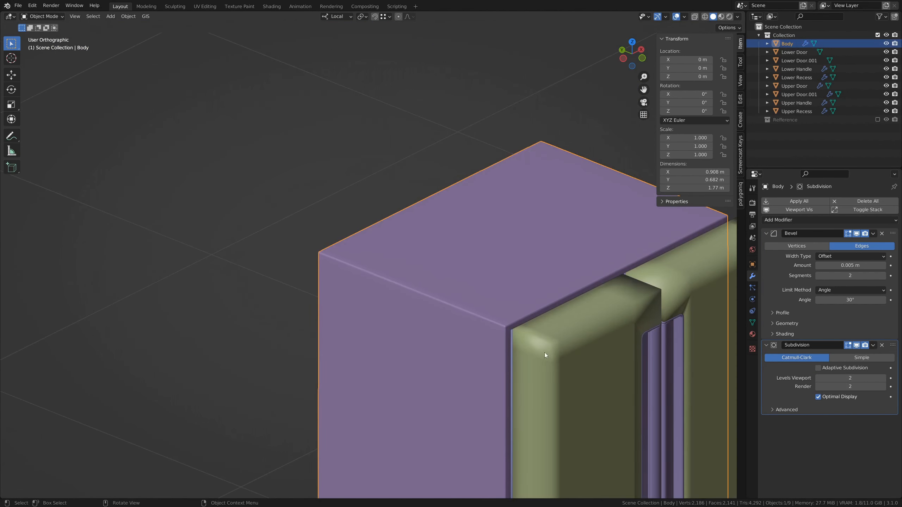
pyautogui.keyDown('shift'); pyautogui.moveTo(594, 359); pyautogui.dragTo(452, 312, button='middle'); pyautogui.keyUp('shift')
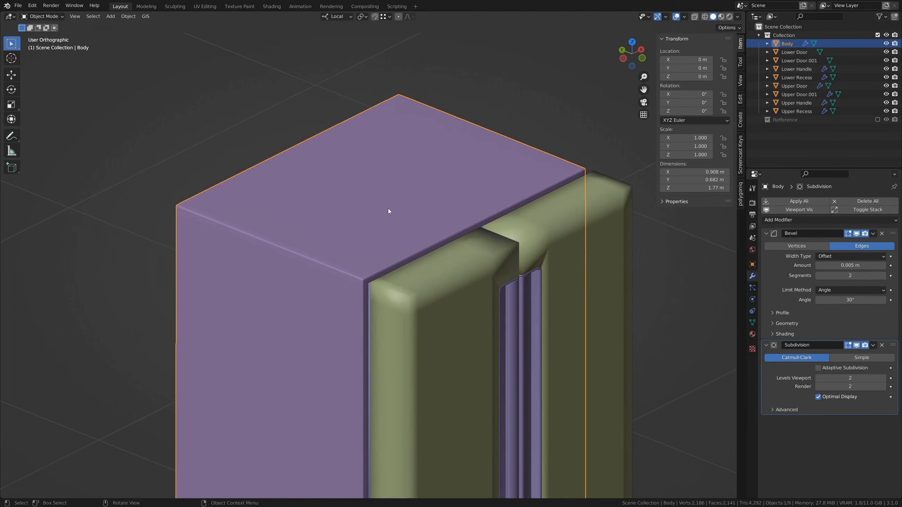
pyautogui.scroll(4, 419, 298)
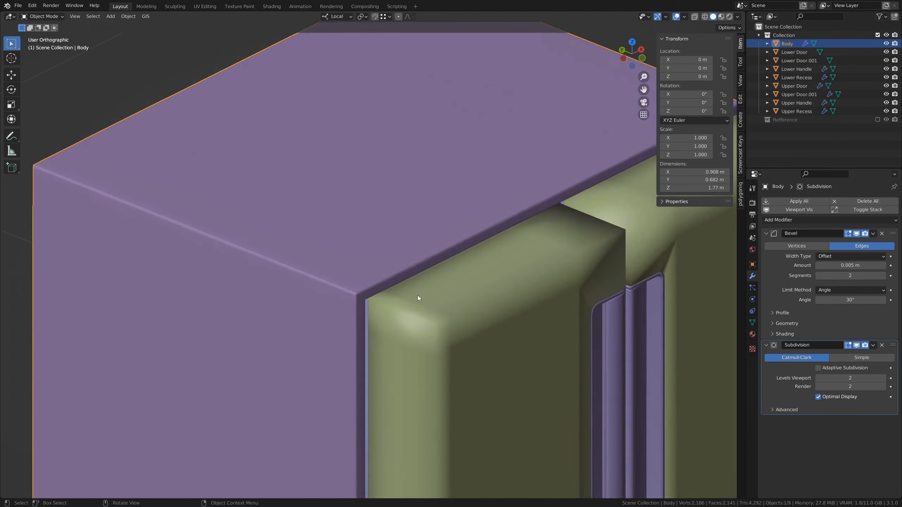
pyautogui.scroll(2, 523, 342)
pyautogui.scroll(-4, 544, 305)
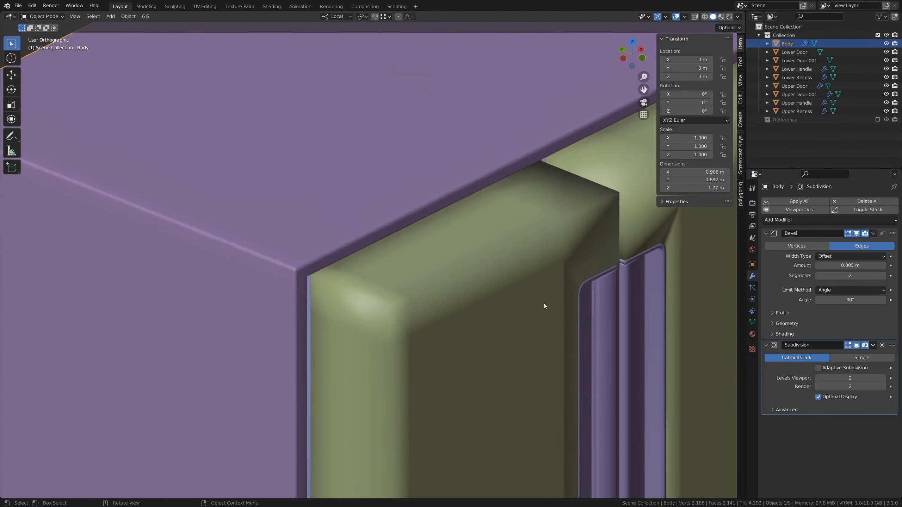
pyautogui.moveTo(497, 316); pyautogui.dragTo(447, 302, button='middle')
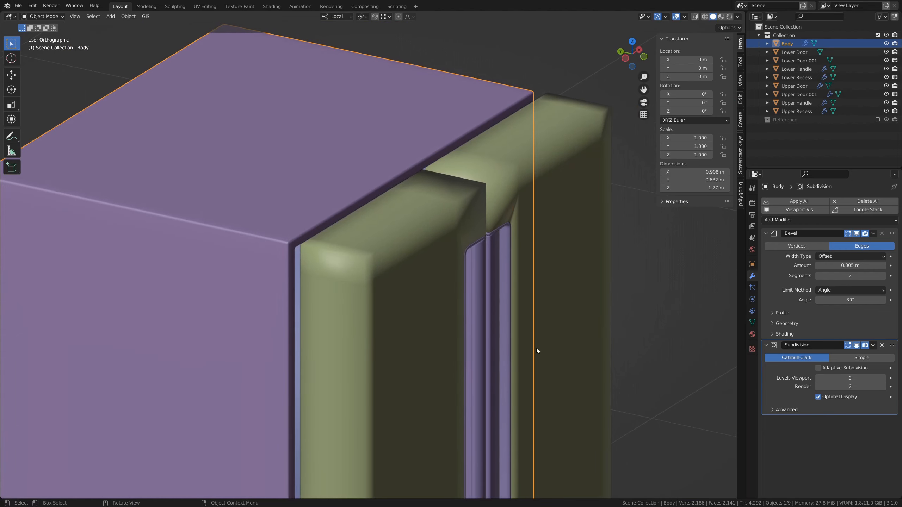
# Change the limit method of the body's Bevel modifier to Weight.
pyautogui.click(839, 291)
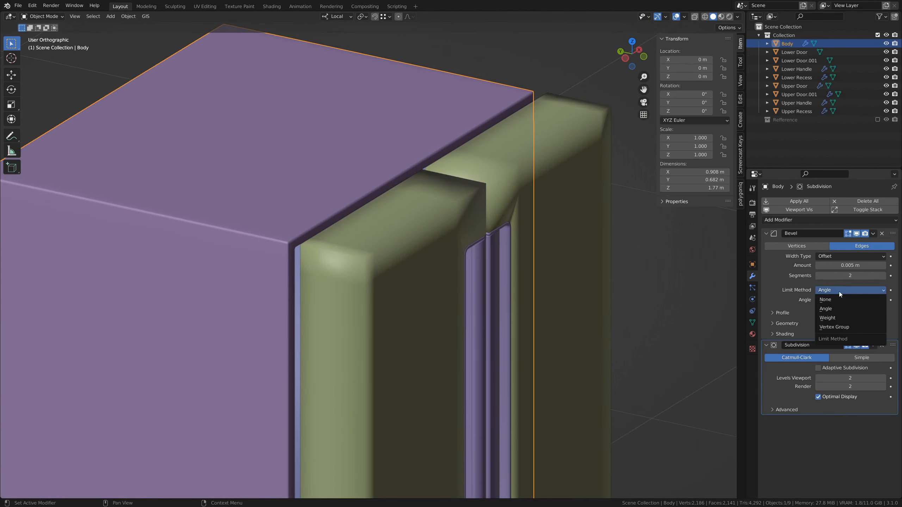
pyautogui.click(835, 319)
pyautogui.scroll(-6, 313, 241)
pyautogui.moveTo(313, 240); pyautogui.dragTo(344, 314, button='middle')
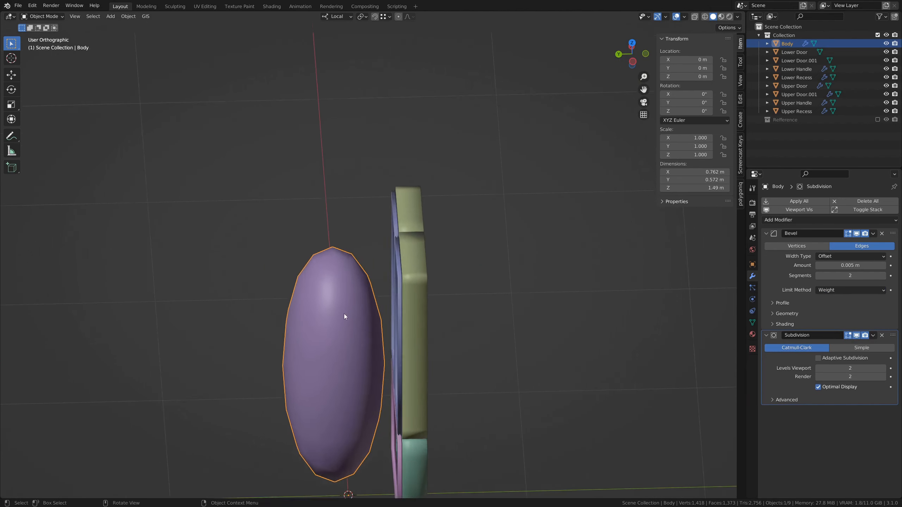
# Set the mean bevel weight of all the body's edges to 1.00 and return to Object Mode.
pyautogui.scroll(5, 344, 314)
pyautogui.press('Tab')
pyautogui.scroll(-4, 320, 299)
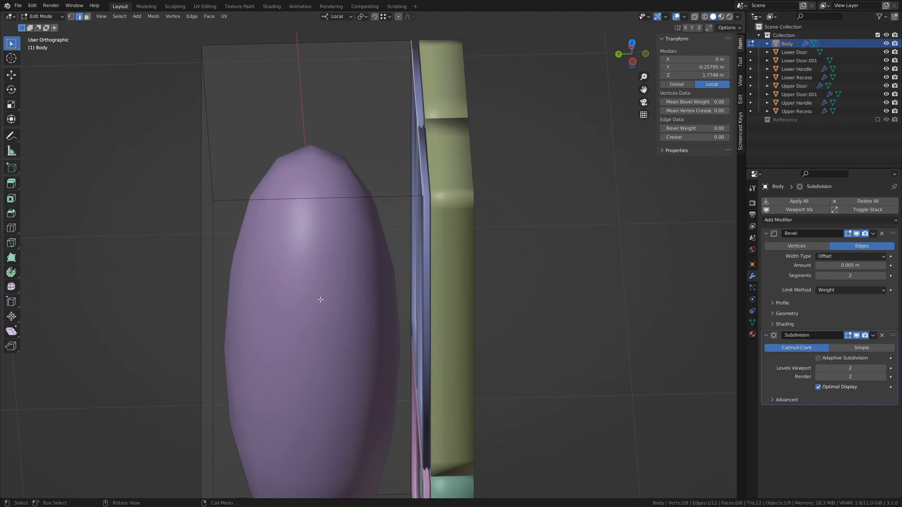
pyautogui.moveTo(305, 309); pyautogui.dragTo(319, 312, button='middle')
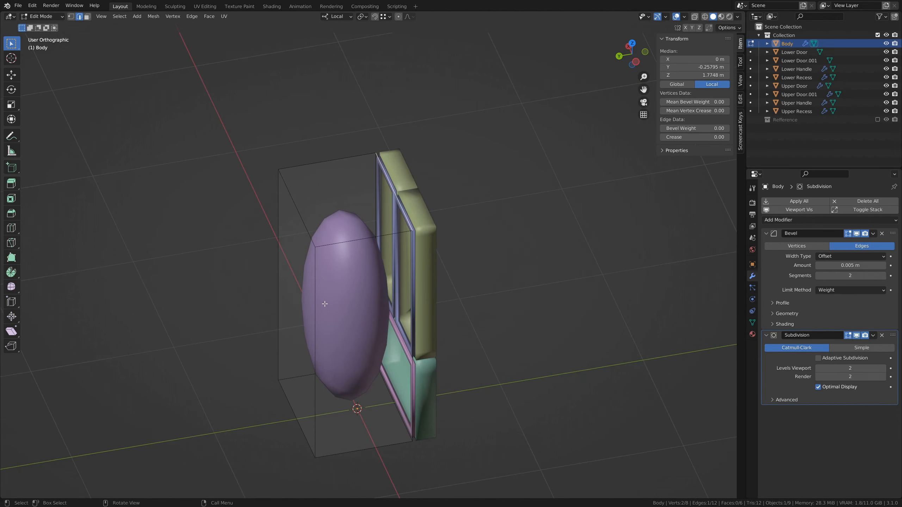
pyautogui.press('a')
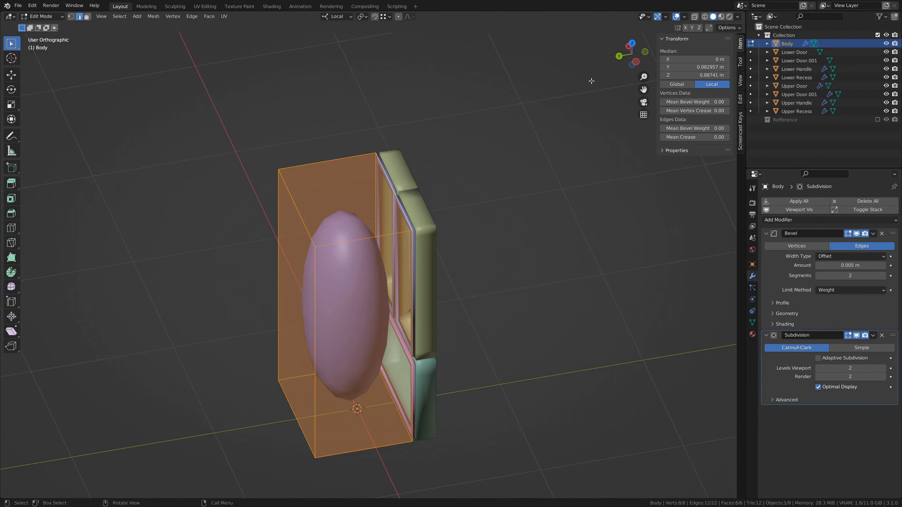
pyautogui.click(703, 128)
pyautogui.write('0.75')
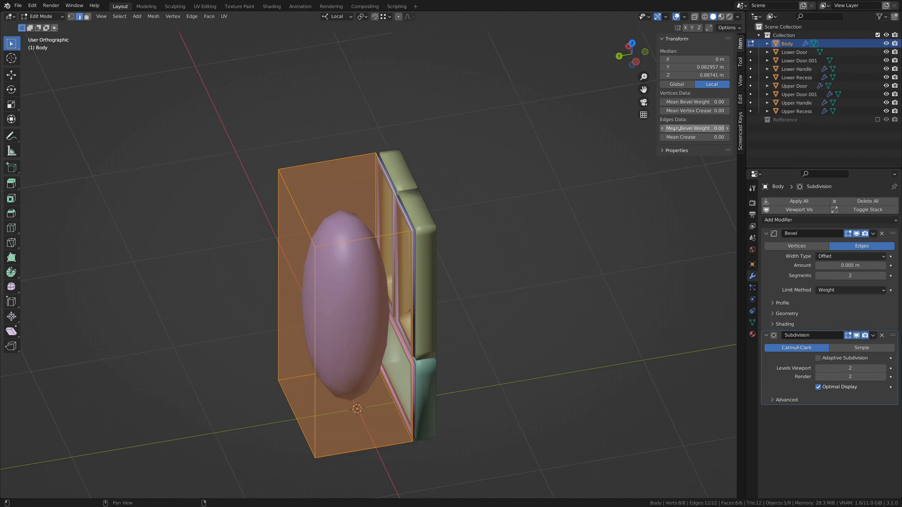
pyautogui.press('Return')
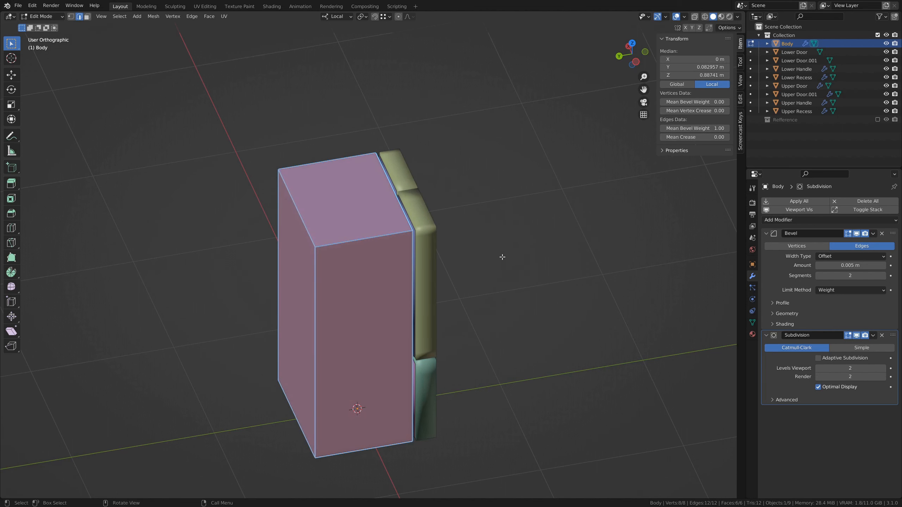
pyautogui.press('Tab')
# Examine the body's weight-based bevel along its top edges and front corner.
pyautogui.scroll(5, 439, 282)
pyautogui.moveTo(378, 217); pyautogui.dragTo(423, 244, button='middle')
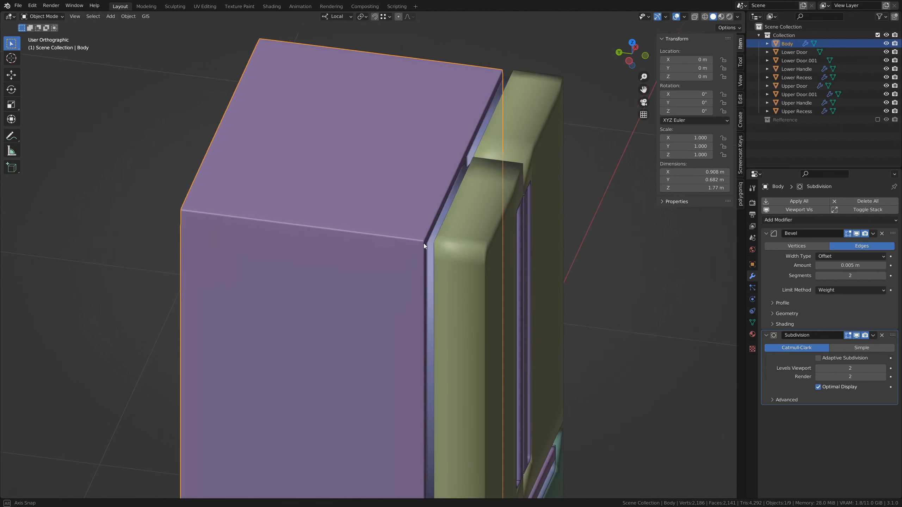
pyautogui.scroll(3, 425, 248)
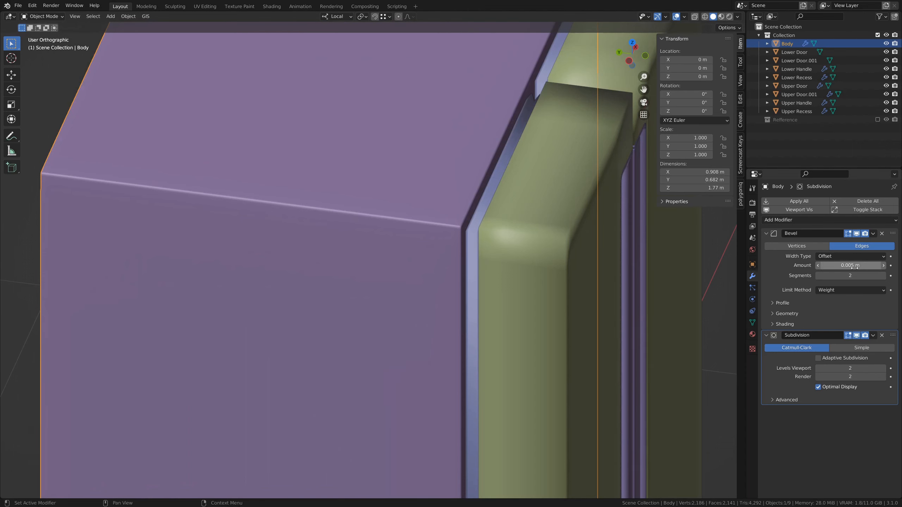
pyautogui.scroll(-3, 197, 212)
pyautogui.moveTo(405, 275)
pyautogui.mouseDown(button='middle')
pyautogui.moveTo(402, 266)
pyautogui.moveTo(399, 274)
pyautogui.mouseUp(button='middle')
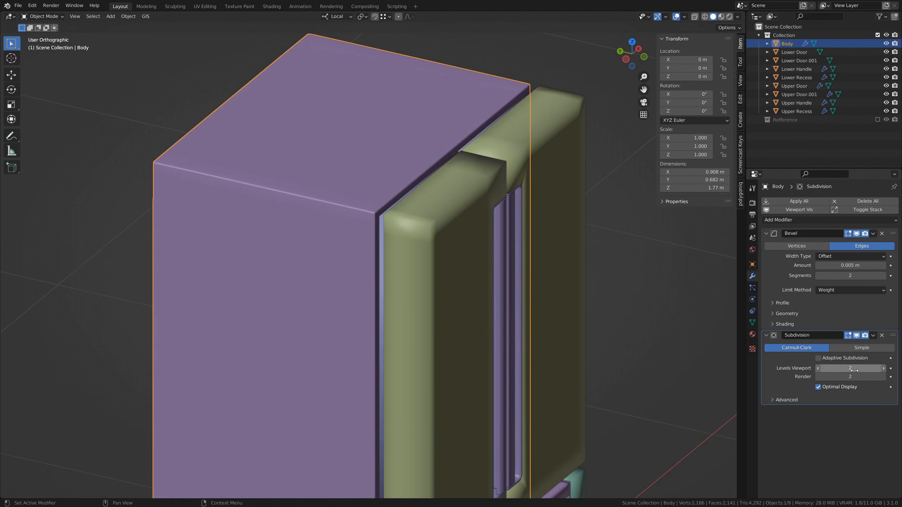
pyautogui.keyDown('shift'); pyautogui.moveTo(530, 280); pyautogui.dragTo(560, 352, button='middle'); pyautogui.keyUp('shift')
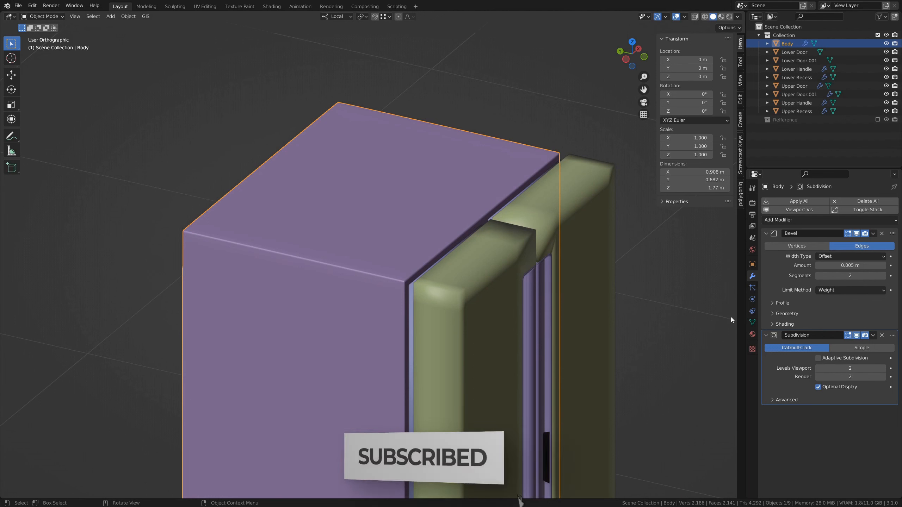
# Set the outer miter of the body's Bevel modifier to Arc in its geometry settings.
pyautogui.click(772, 313)
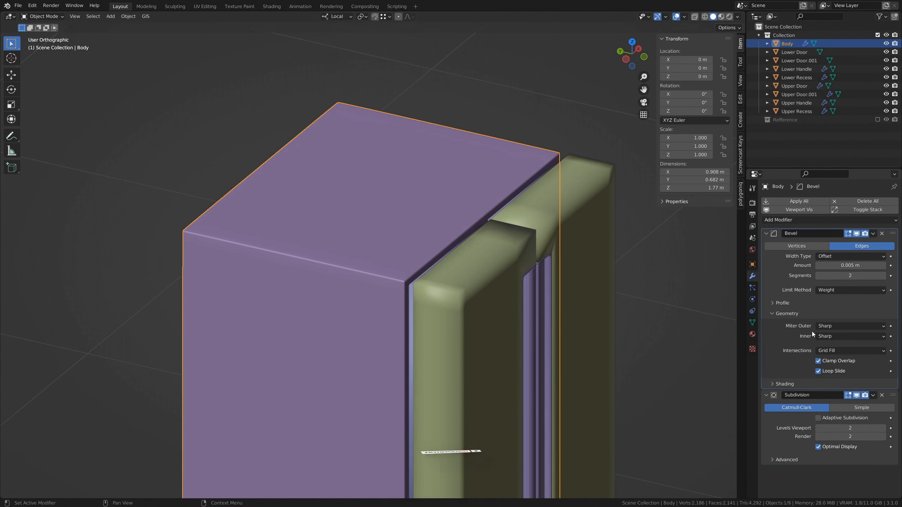
pyautogui.click(843, 327)
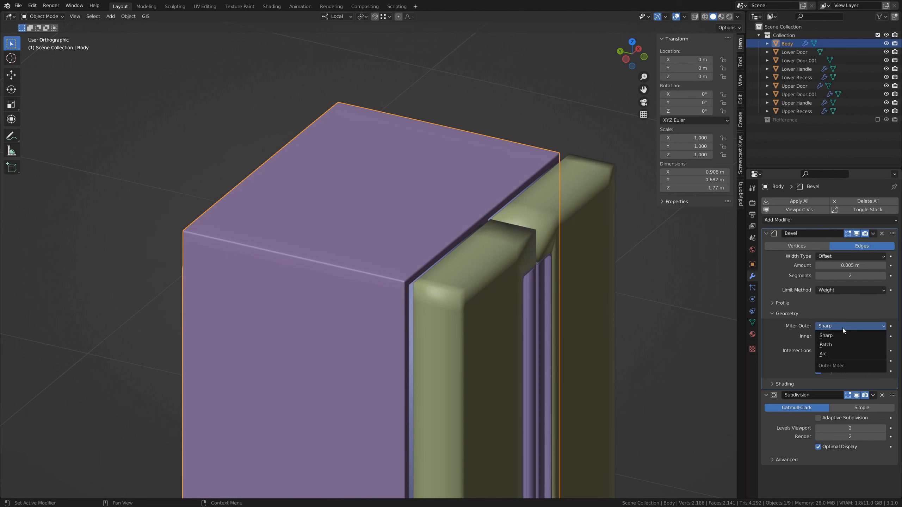
pyautogui.click(830, 355)
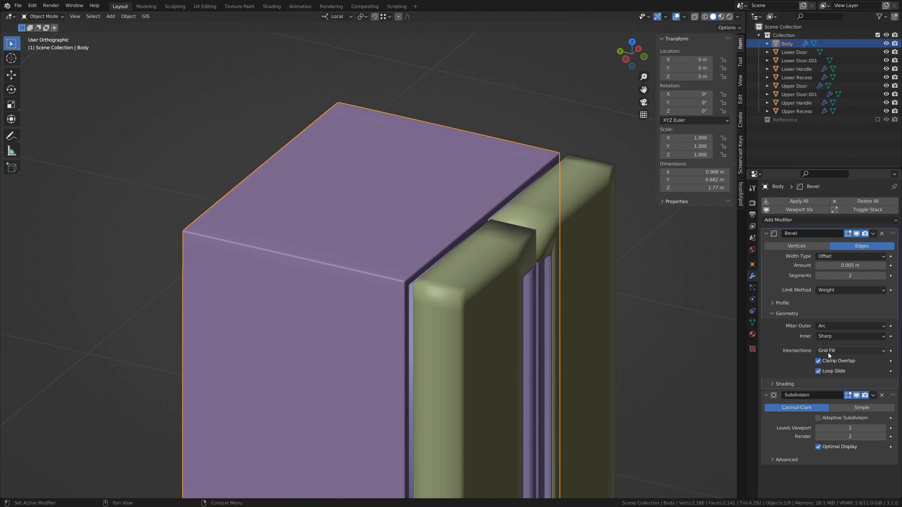
# Select all refrigerator parts with the body active and copy the body's modifiers to them.
pyautogui.scroll(-4, 405, 238)
pyautogui.moveTo(404, 238); pyautogui.dragTo(372, 270, button='middle')
pyautogui.press('a')
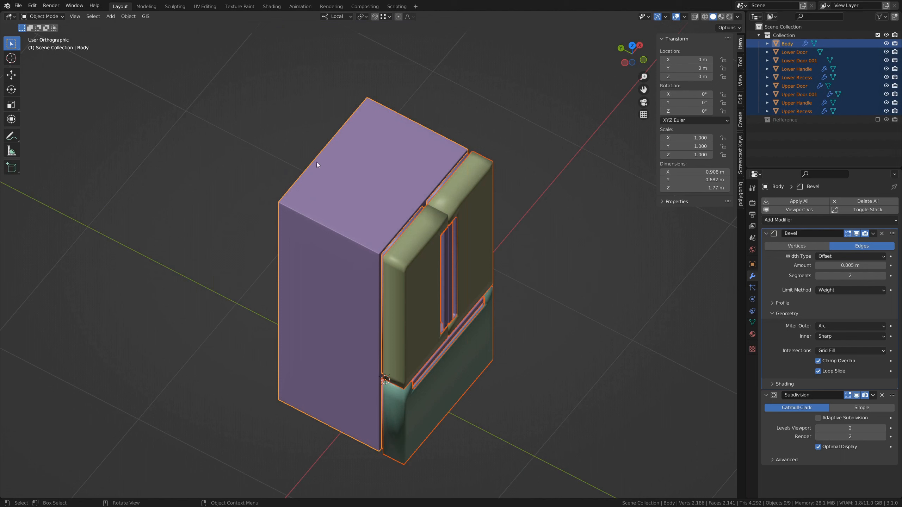
pyautogui.hotkey('ctrl', 'l')
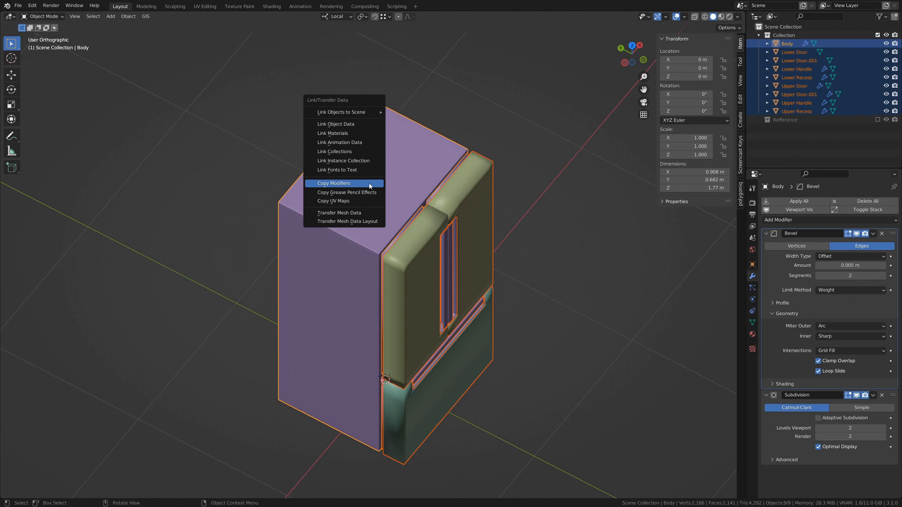
pyautogui.click(370, 183)
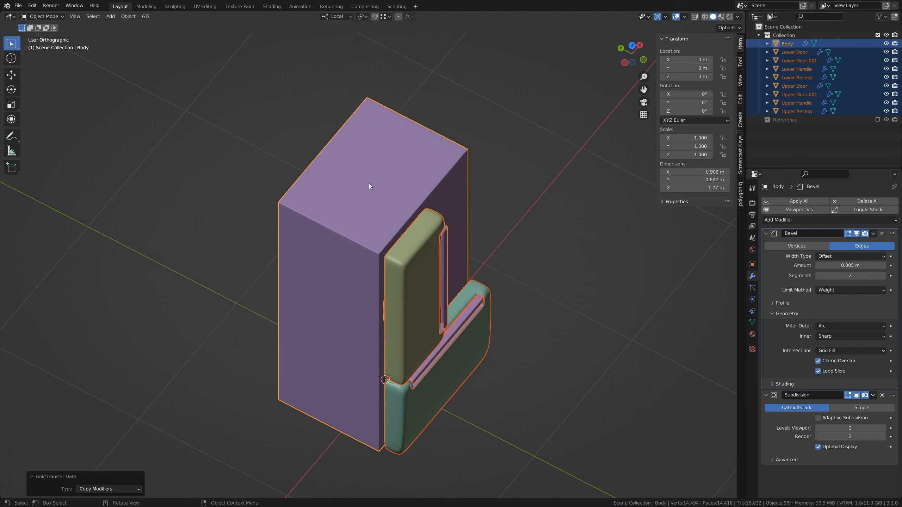
# Examine how the copied modifiers affect the doors, handles and recesses from both sides of the refrigerator.
pyautogui.moveTo(506, 307); pyautogui.dragTo(433, 374, button='middle')
pyautogui.scroll(5, 433, 374)
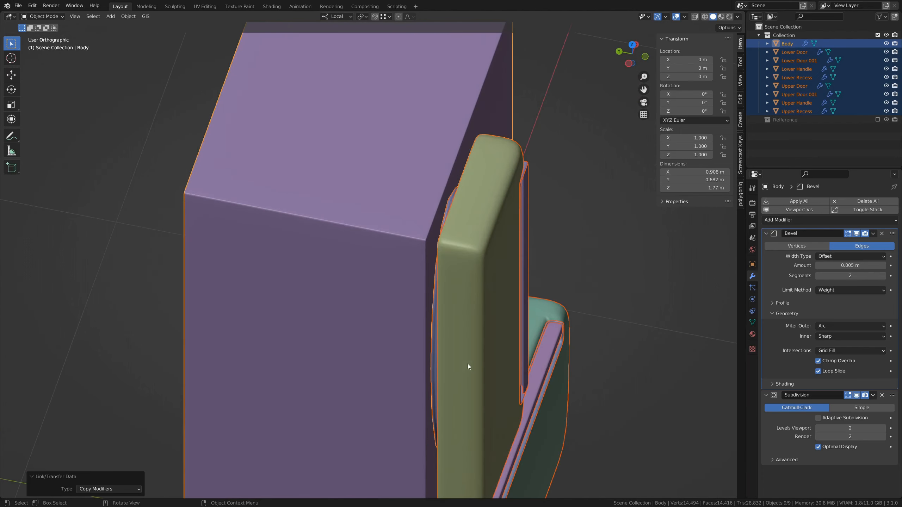
pyautogui.moveTo(409, 312); pyautogui.dragTo(362, 117, button='middle')
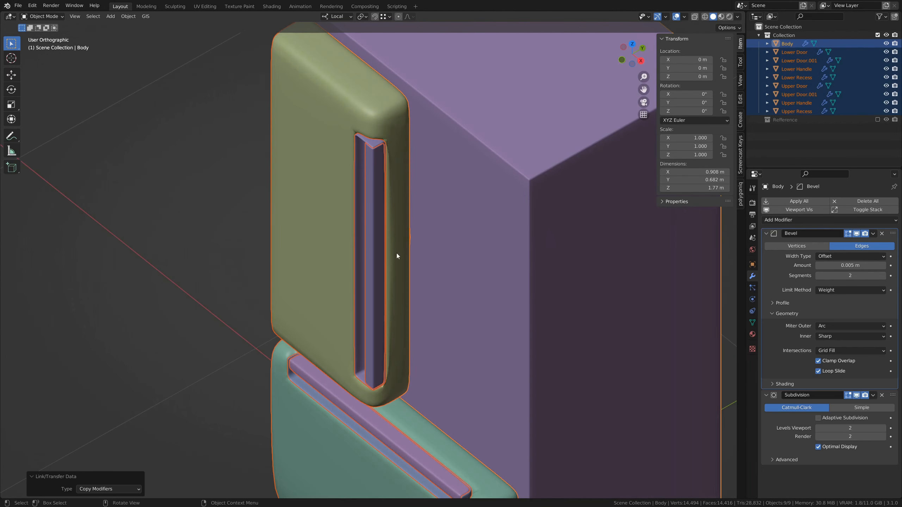
pyautogui.scroll(-5, 337, 348)
pyautogui.moveTo(370, 359); pyautogui.dragTo(344, 321, button='middle')
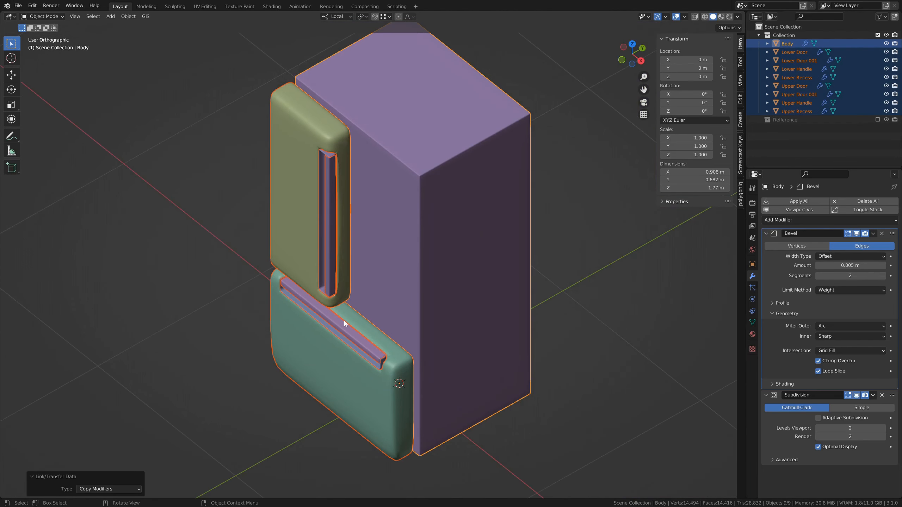
pyautogui.scroll(5, 316, 241)
pyautogui.moveTo(316, 241); pyautogui.dragTo(323, 203, button='middle')
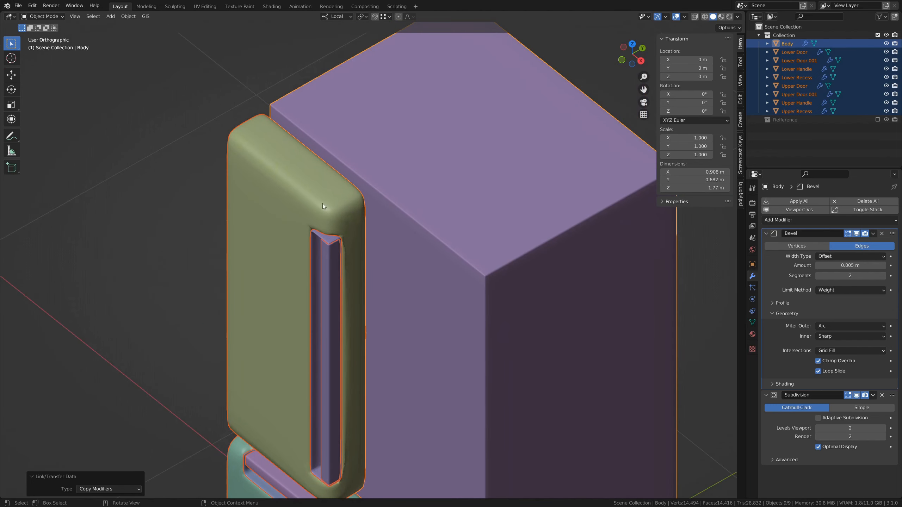
# Add an X-axis Mirror modifier to the upper door below its collapsed Bevel and Subdivision modifiers.
pyautogui.click(323, 203)
pyautogui.moveTo(378, 354); pyautogui.dragTo(381, 308, button='middle')
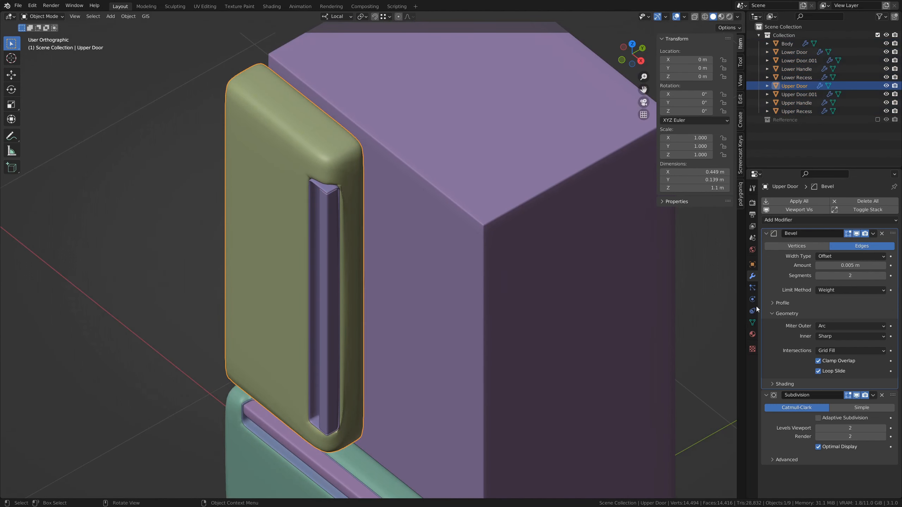
pyautogui.moveTo(766, 234); pyautogui.dragTo(766, 245)
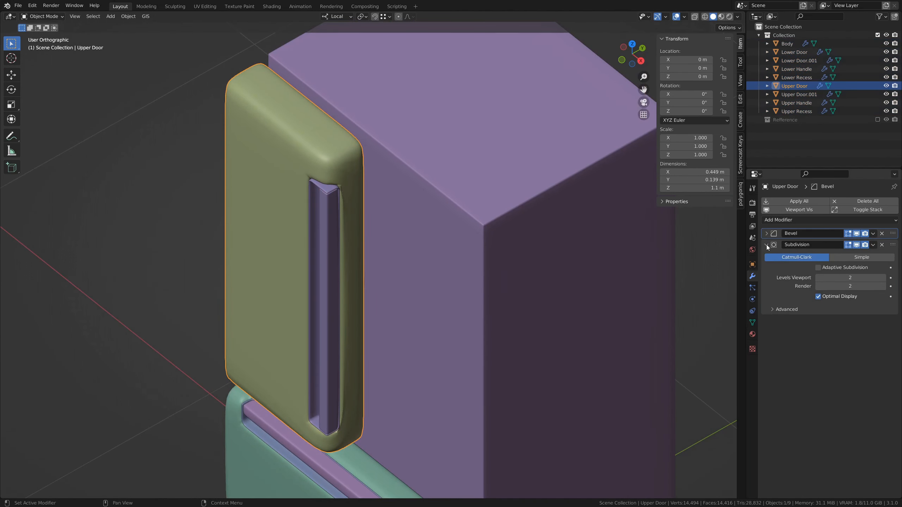
pyautogui.click(832, 220)
pyautogui.click(728, 315)
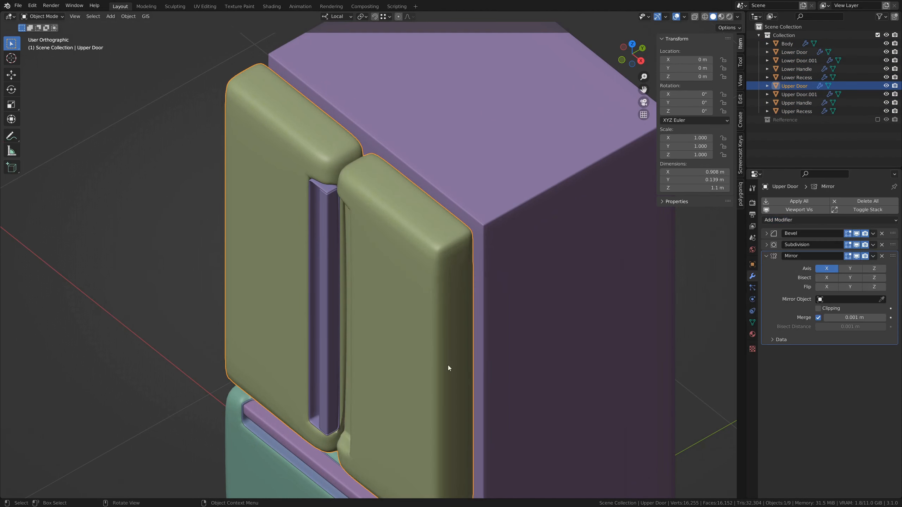
# Copy the upper door's modifiers, including Mirror, to the upper handle, upper recess and Upper Door.001 seal.
pyautogui.moveTo(448, 365); pyautogui.dragTo(328, 197, button='middle')
pyautogui.click(326, 195)
pyautogui.keyDown('shift'); pyautogui.click(327, 182); pyautogui.keyUp('shift')
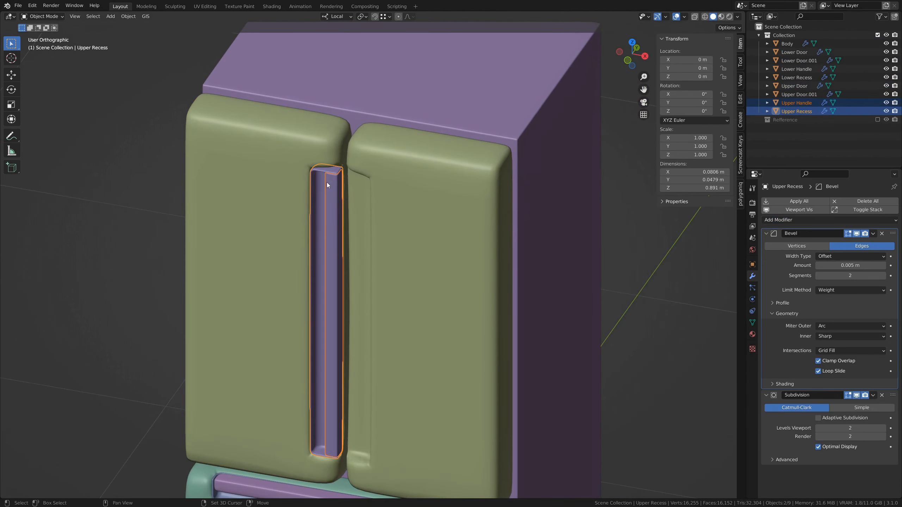
pyautogui.moveTo(408, 196); pyautogui.dragTo(365, 175, button='middle')
pyautogui.keyDown('shift'); pyautogui.click(317, 194); pyautogui.keyUp('shift')
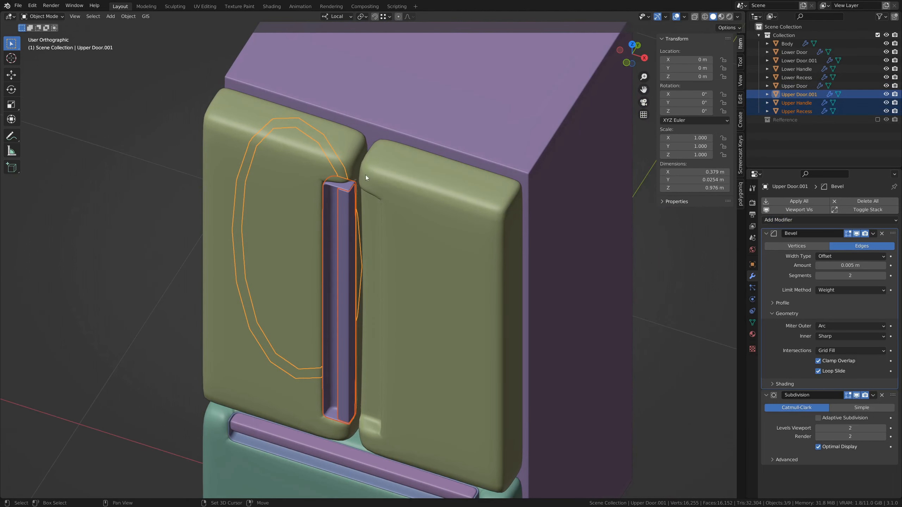
pyautogui.keyDown('shift'); pyautogui.click(331, 142); pyautogui.keyUp('shift')
pyautogui.moveTo(307, 227); pyautogui.dragTo(416, 217, button='middle')
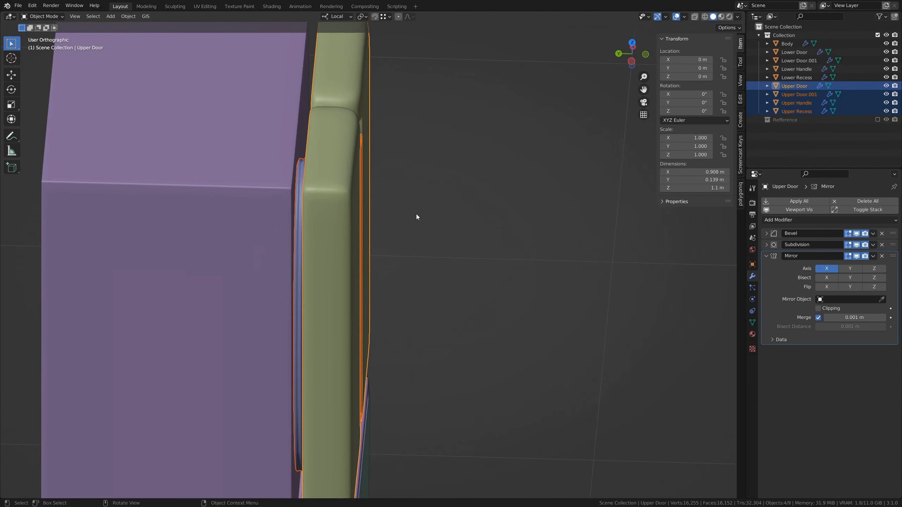
pyautogui.hotkey('ctrl', 'l')
pyautogui.click(415, 214)
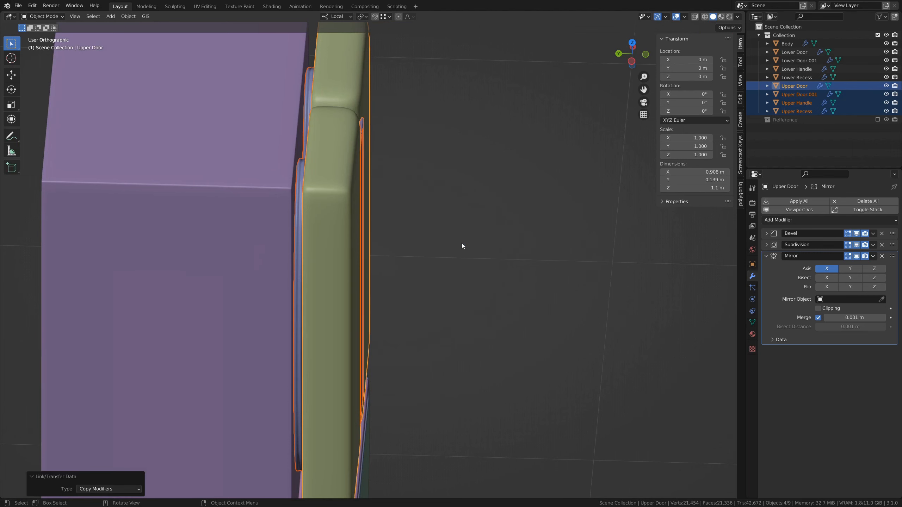
# Examine the mirrored upper doors with their handles and recesses from several sides.
pyautogui.moveTo(462, 242); pyautogui.dragTo(405, 278, button='middle')
pyautogui.scroll(-2, 391, 298)
pyautogui.keyDown('shift'); pyautogui.moveTo(377, 311); pyautogui.dragTo(399, 345, button='middle'); pyautogui.keyUp('shift')
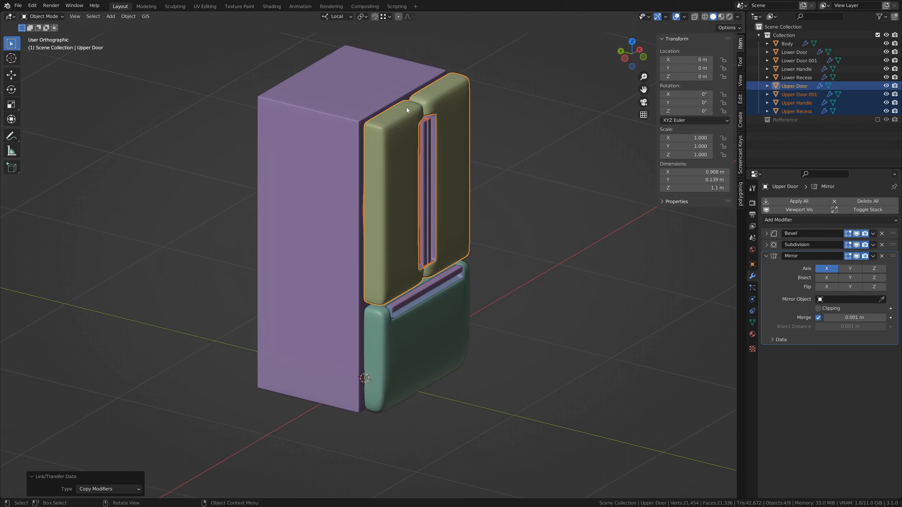
pyautogui.keyDown('shift'); pyautogui.moveTo(403, 128); pyautogui.dragTo(410, 250, button='middle'); pyautogui.keyUp('shift')
pyautogui.scroll(3, 395, 308)
pyautogui.moveTo(396, 309); pyautogui.dragTo(225, 226, button='middle')
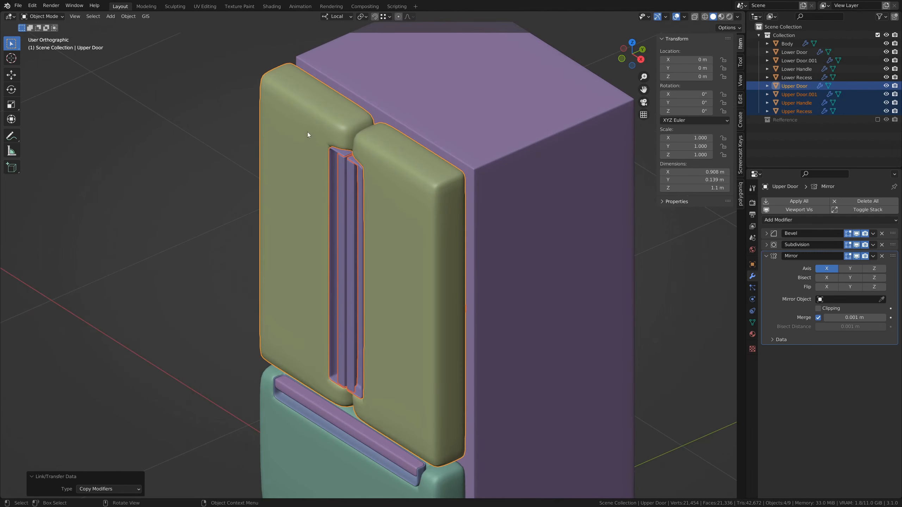
# Isolate the upper door in Edit Mode and give the edge loops along its outer perimeter full mean bevel weight.
pyautogui.click(306, 117)
pyautogui.click(283, 90)
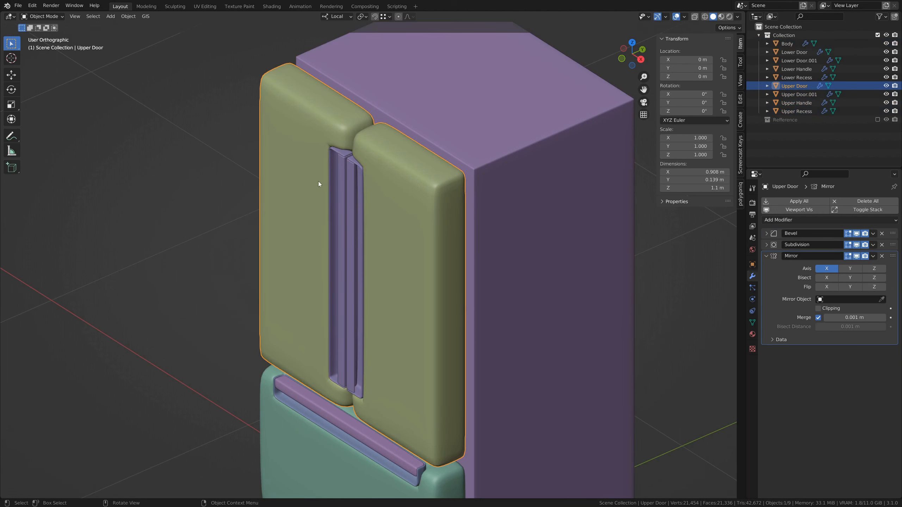
pyautogui.keyDown('shift'); pyautogui.moveTo(319, 181); pyautogui.dragTo(371, 275, button='middle'); pyautogui.keyUp('shift')
pyautogui.press('Tab')
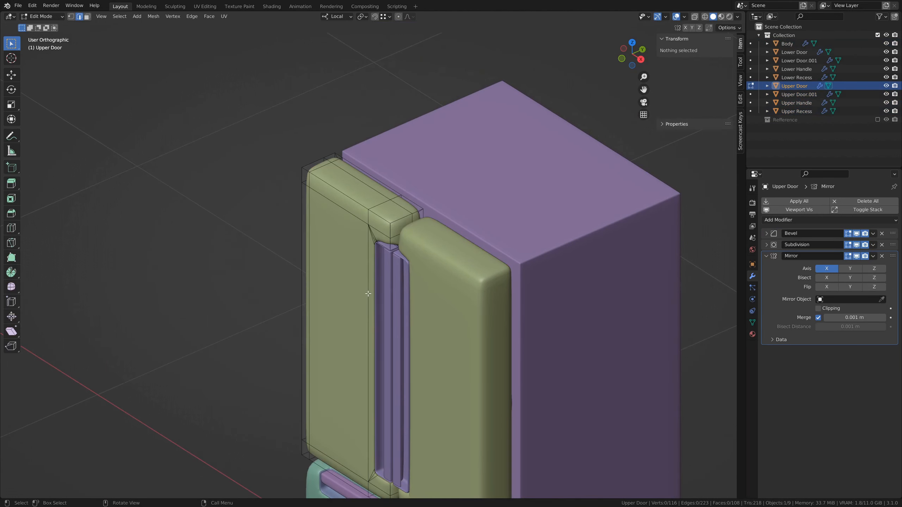
pyautogui.press('KP_Divide')
pyautogui.keyDown('alt'); pyautogui.click(278, 67); pyautogui.keyUp('alt')
pyautogui.keyDown('alt'); pyautogui.keyDown('shift'); pyautogui.click(298, 65); pyautogui.keyUp('shift'); pyautogui.keyUp('alt')
pyautogui.moveTo(291, 69); pyautogui.dragTo(441, 107, button='middle')
pyautogui.keyDown('shift'); pyautogui.moveTo(312, 165); pyautogui.dragTo(421, 192, button='middle'); pyautogui.keyUp('shift')
pyautogui.keyDown('alt'); pyautogui.keyDown('shift'); pyautogui.click(379, 108); pyautogui.keyUp('shift'); pyautogui.keyUp('alt')
pyautogui.keyDown('shift'); pyautogui.moveTo(426, 302); pyautogui.dragTo(322, 119, button='middle'); pyautogui.keyUp('shift')
pyautogui.keyDown('alt'); pyautogui.keyDown('shift'); pyautogui.click(431, 393); pyautogui.keyUp('shift'); pyautogui.keyUp('alt')
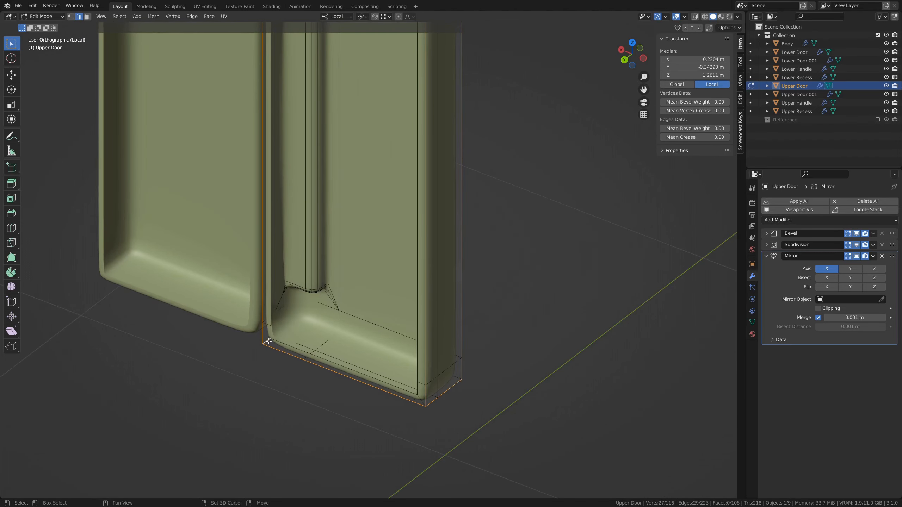
pyautogui.moveTo(269, 342); pyautogui.dragTo(511, 281, button='middle')
pyautogui.moveTo(703, 128); pyautogui.dragTo(742, 127)
# Keep the vertex bevel weight at 0 and raise the edge bevel weight of the upper door's lower front edges.
pyautogui.keyDown('alt'); pyautogui.click(431, 392); pyautogui.keyUp('alt')
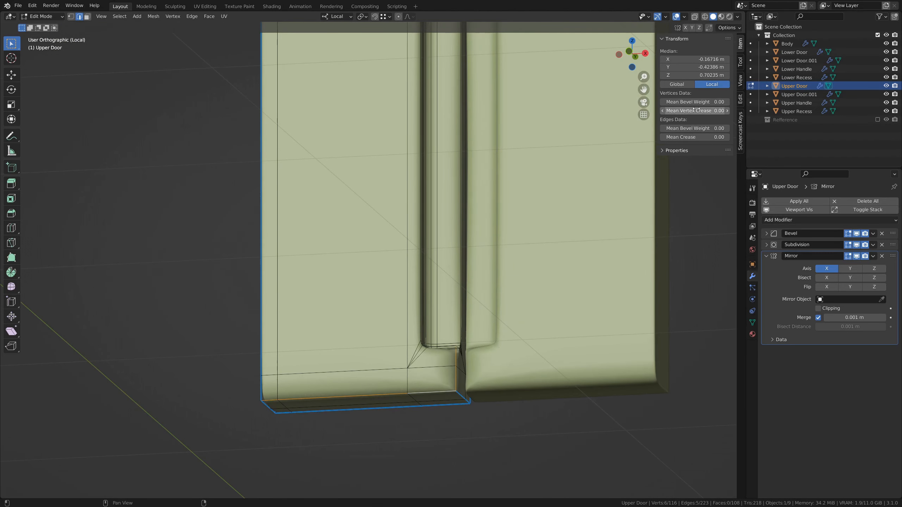
pyautogui.moveTo(696, 102); pyautogui.dragTo(728, 101)
pyautogui.write('0')
pyautogui.press('Return')
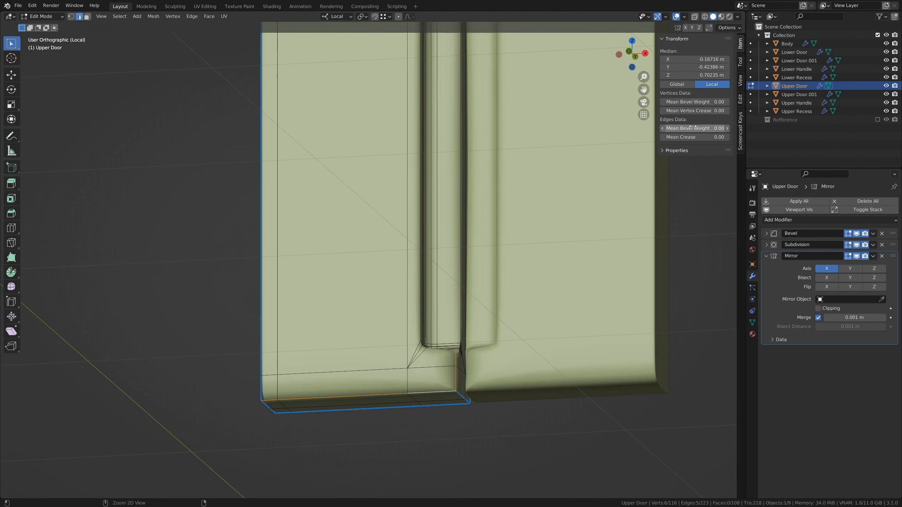
pyautogui.moveTo(693, 128); pyautogui.dragTo(728, 128)
pyautogui.moveTo(458, 295); pyautogui.dragTo(456, 359, button='middle')
# Set the mean bevel weight of the edge loops around the upper door's handle cutout to 1.00.
pyautogui.keyDown('alt'); pyautogui.click(431, 370); pyautogui.keyUp('alt')
pyautogui.scroll(4, 476, 373)
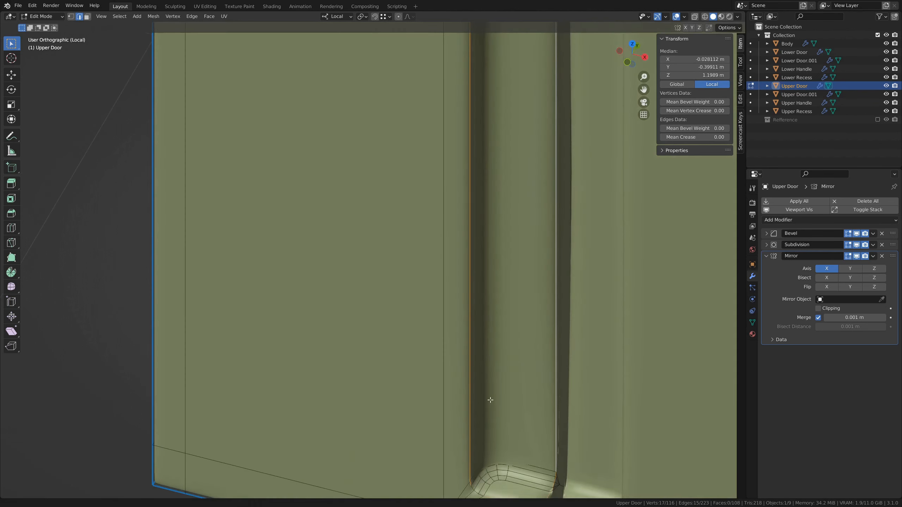
pyautogui.moveTo(489, 399); pyautogui.dragTo(483, 393, button='middle')
pyautogui.keyDown('shift'); pyautogui.moveTo(483, 394); pyautogui.dragTo(364, 167, button='middle'); pyautogui.keyUp('shift')
pyautogui.keyDown('alt'); pyautogui.keyDown('shift'); pyautogui.click(436, 219); pyautogui.keyUp('shift'); pyautogui.keyUp('alt')
pyautogui.keyDown('alt'); pyautogui.keyDown('shift'); pyautogui.click(357, 243); pyautogui.keyUp('shift'); pyautogui.keyUp('alt')
pyautogui.scroll(-3, 362, 238)
pyautogui.keyDown('shift'); pyautogui.moveTo(393, 121); pyautogui.dragTo(377, 416, button='middle'); pyautogui.keyUp('shift')
pyautogui.scroll(4, 359, 199)
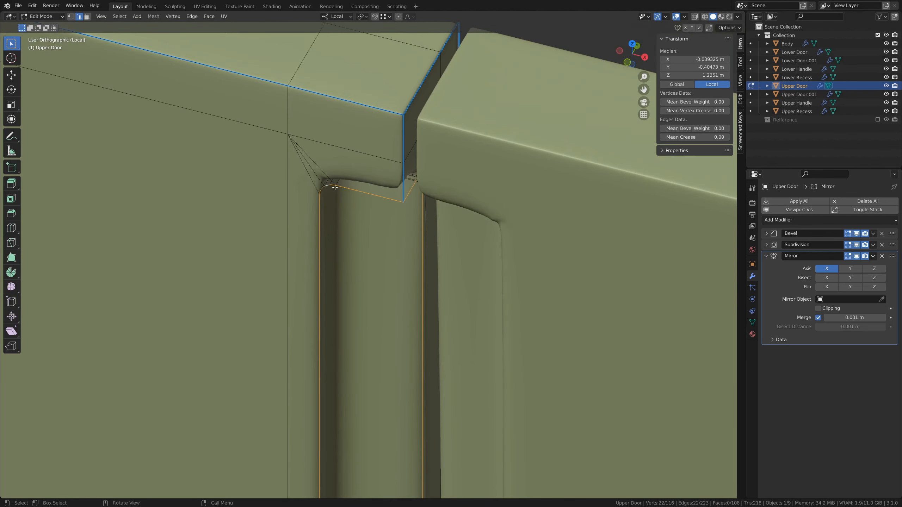
pyautogui.moveTo(335, 187); pyautogui.dragTo(348, 165, button='middle')
pyautogui.moveTo(685, 128); pyautogui.dragTo(722, 128)
pyautogui.scroll(-8, 453, 199)
pyautogui.moveTo(453, 199); pyautogui.dragTo(467, 195, button='middle')
pyautogui.scroll(4, 335, 161)
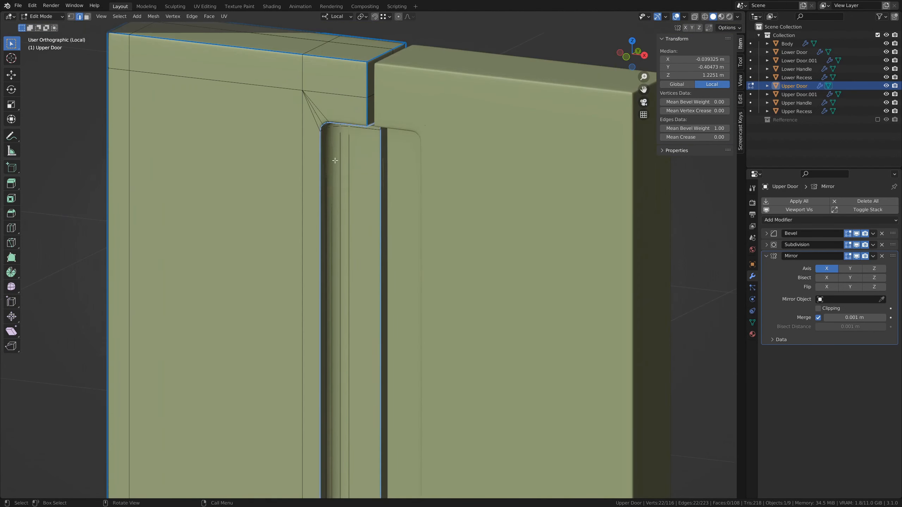
# Expand the upper door's Bevel settings, return to Object Mode and leave local view to show the whole refrigerator.
pyautogui.click(766, 233)
pyautogui.press('Tab')
pyautogui.scroll(-6, 379, 240)
pyautogui.moveTo(379, 240); pyautogui.dragTo(374, 254, button='middle')
pyautogui.keyDown('shift'); pyautogui.moveTo(375, 254); pyautogui.dragTo(438, 308, button='middle'); pyautogui.keyUp('shift')
pyautogui.press('KP_Divide')
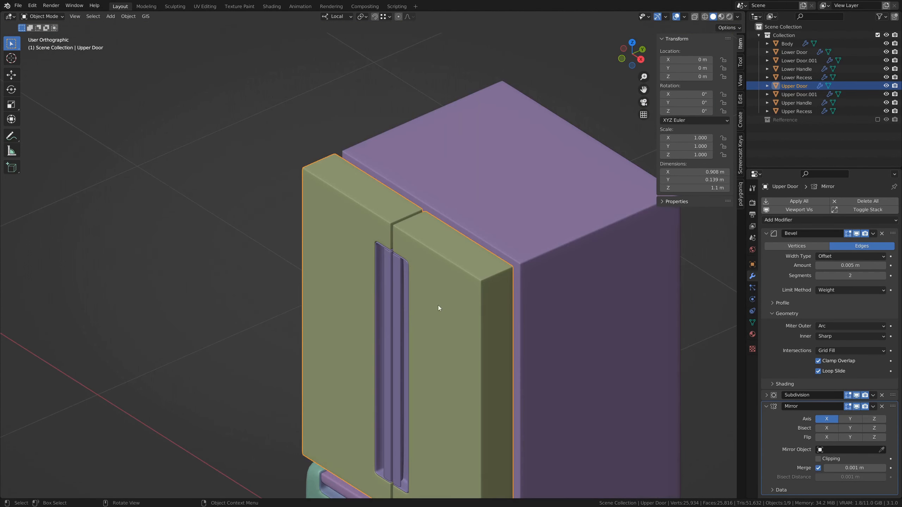
# Isolate the upper recess, give its two rim edge loops full mean bevel weight, and return to the whole model in Object Mode.
pyautogui.click(406, 284)
pyautogui.press('KP_Divide')
pyautogui.scroll(4, 478, 384)
pyautogui.press('Tab')
pyautogui.keyDown('shift'); pyautogui.moveTo(459, 213); pyautogui.dragTo(521, 297, button='middle'); pyautogui.keyUp('shift')
pyautogui.keyDown('alt'); pyautogui.click(440, 327); pyautogui.keyUp('alt')
pyautogui.keyDown('alt'); pyautogui.keyDown('shift'); pyautogui.click(440, 333); pyautogui.keyUp('shift'); pyautogui.keyUp('alt')
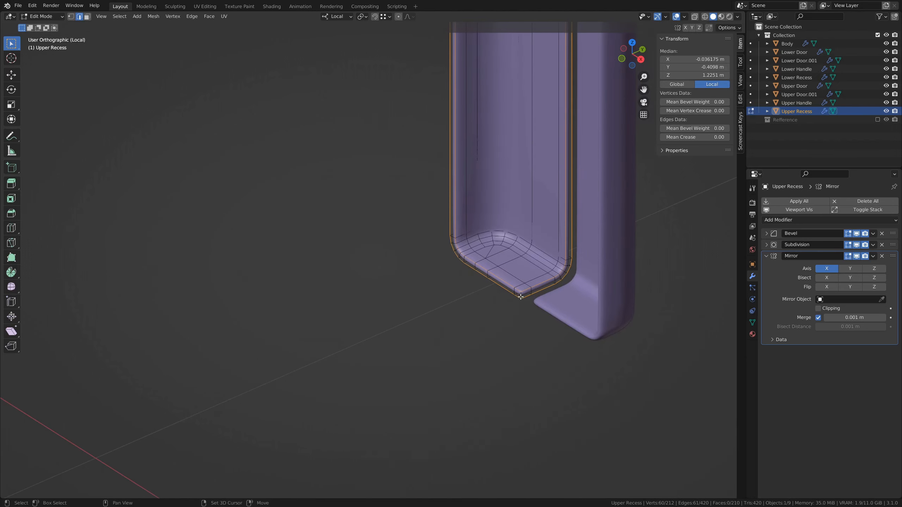
pyautogui.moveTo(672, 129); pyautogui.dragTo(710, 130)
pyautogui.scroll(-3, 451, 270)
pyautogui.moveTo(426, 320); pyautogui.dragTo(458, 306, button='middle')
pyautogui.press('Tab')
pyautogui.scroll(5, 426, 320)
pyautogui.keyDown('shift'); pyautogui.moveTo(458, 384); pyautogui.dragTo(257, 323, button='middle'); pyautogui.keyUp('shift')
pyautogui.press('KP_Divide')
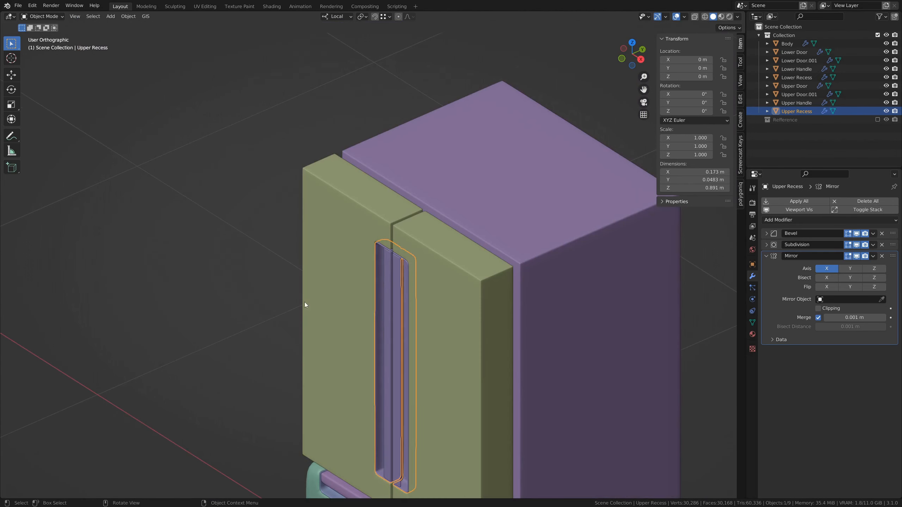
# Isolate the upper handle in Edit Mode and set the mean bevel weight of its outer edge loops to 1.00.
pyautogui.click(390, 290)
pyautogui.press('KP_Divide')
pyautogui.keyDown('shift'); pyautogui.moveTo(362, 111); pyautogui.dragTo(272, 347, button='middle'); pyautogui.keyUp('shift')
pyautogui.scroll(6, 272, 346)
pyautogui.keyDown('shift'); pyautogui.moveTo(271, 347); pyautogui.dragTo(411, 354, button='middle'); pyautogui.keyUp('shift')
pyautogui.press('Tab')
pyautogui.keyDown('alt'); pyautogui.click(397, 350); pyautogui.keyUp('alt')
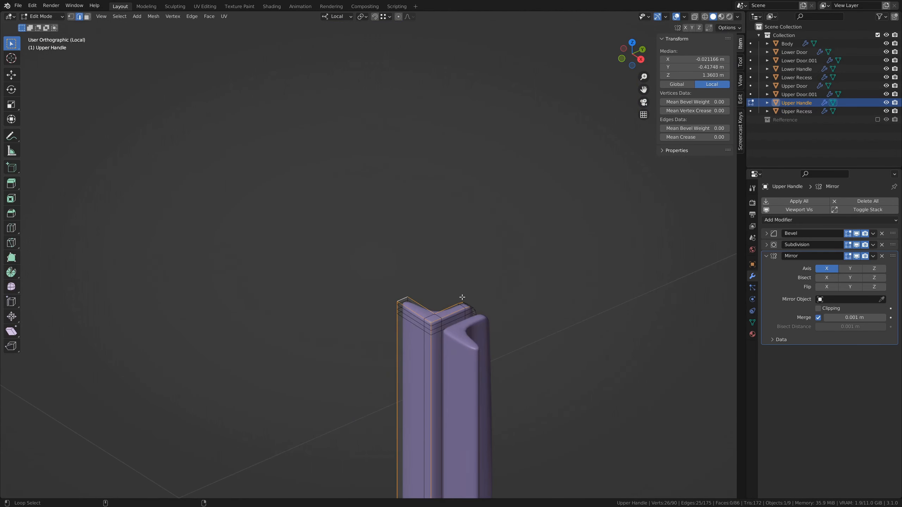
pyautogui.keyDown('alt'); pyautogui.keyDown('shift'); pyautogui.click(428, 299); pyautogui.keyUp('shift'); pyautogui.keyUp('alt')
pyautogui.moveTo(462, 297); pyautogui.dragTo(557, 365, button='middle')
pyautogui.keyDown('alt'); pyautogui.keyDown('shift'); pyautogui.click(460, 282); pyautogui.keyUp('shift'); pyautogui.keyUp('alt')
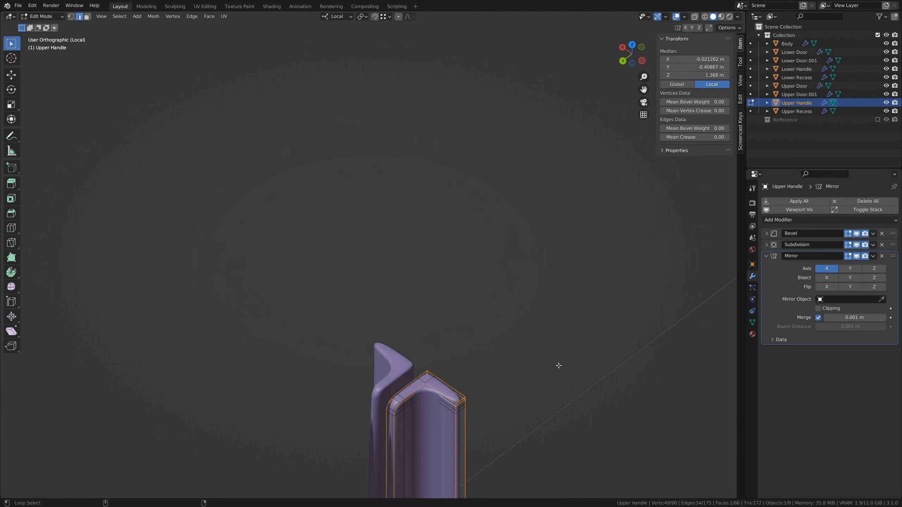
pyautogui.moveTo(672, 129); pyautogui.dragTo(694, 142)
# Fill the open edge loop at the end of the upper handle with a face.
pyautogui.keyDown('shift'); pyautogui.moveTo(447, 355); pyautogui.dragTo(418, 228, button='middle'); pyautogui.keyUp('shift')
pyautogui.scroll(1, 418, 227)
pyautogui.moveTo(419, 228)
pyautogui.mouseDown(button='middle')
pyautogui.moveTo(381, 196)
pyautogui.moveTo(390, 302)
pyautogui.moveTo(403, 129)
pyautogui.mouseUp(button='middle')
pyautogui.keyDown('alt'); pyautogui.click(365, 303); pyautogui.keyUp('alt')
pyautogui.press('f')
# Check the upper handle's weighted edge loops in wireframe shading and switch back to solid shading.
pyautogui.scroll(-2, 391, 307)
pyautogui.click(383, 312)
pyautogui.hotkey('shift', 'z')
pyautogui.scroll(9, 363, 97)
pyautogui.keyDown('shift'); pyautogui.moveTo(363, 97); pyautogui.dragTo(386, 306, button='middle'); pyautogui.keyUp('shift')
pyautogui.click(358, 312)
pyautogui.keyDown('alt'); pyautogui.click(357, 314); pyautogui.keyUp('alt')
pyautogui.press('z')
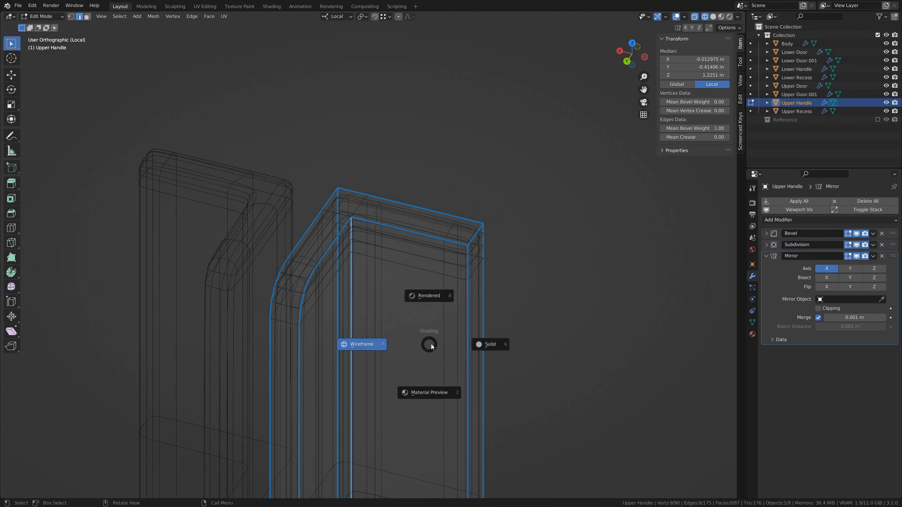
# Raise the mean bevel weight of the upper handle's remaining edge loops, exit Edit Mode and leave local view.
pyautogui.scroll(-8, 441, 344)
pyautogui.keyDown('shift'); pyautogui.moveTo(441, 344); pyautogui.dragTo(425, 153, button='middle'); pyautogui.keyUp('shift')
pyautogui.scroll(7, 430, 231)
pyautogui.keyDown('alt'); pyautogui.click(378, 320); pyautogui.keyUp('alt')
pyautogui.moveTo(708, 132); pyautogui.dragTo(729, 132)
pyautogui.moveTo(419, 370); pyautogui.dragTo(302, 385, button='middle')
pyautogui.keyDown('alt'); pyautogui.click(302, 384); pyautogui.keyUp('alt')
pyautogui.moveTo(696, 130); pyautogui.dragTo(726, 131)
pyautogui.moveTo(425, 355); pyautogui.dragTo(321, 373, button='middle')
pyautogui.press('Tab')
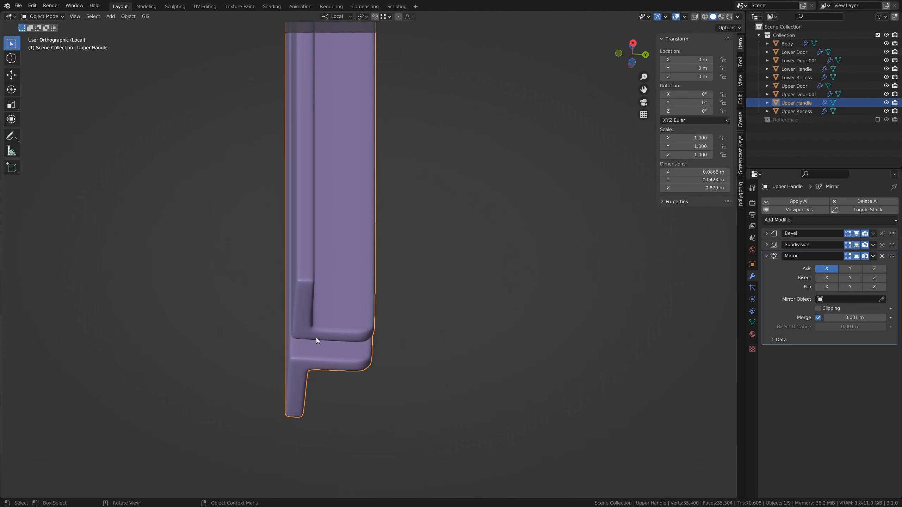
pyautogui.moveTo(316, 339); pyautogui.dragTo(369, 419, button='middle')
pyautogui.press('KP_Divide')
# Isolate the lower door in Edit Mode and set the mean bevel weight of its outer and handle-cutout edge loops to 1.00.
pyautogui.click(442, 343)
pyautogui.press('KP_Divide')
pyautogui.press('Tab')
pyautogui.keyDown('alt'); pyautogui.click(462, 338); pyautogui.keyUp('alt')
pyautogui.keyDown('alt'); pyautogui.keyDown('shift'); pyautogui.click(476, 228); pyautogui.keyUp('shift'); pyautogui.keyUp('alt')
pyautogui.keyDown('alt'); pyautogui.keyDown('shift'); pyautogui.click(501, 302); pyautogui.keyUp('shift'); pyautogui.keyUp('alt')
pyautogui.keyDown('alt'); pyautogui.keyDown('shift'); pyautogui.click(477, 436); pyautogui.keyUp('shift'); pyautogui.keyUp('alt')
pyautogui.keyDown('alt'); pyautogui.keyDown('shift'); pyautogui.click(373, 386); pyautogui.keyUp('shift'); pyautogui.keyUp('alt')
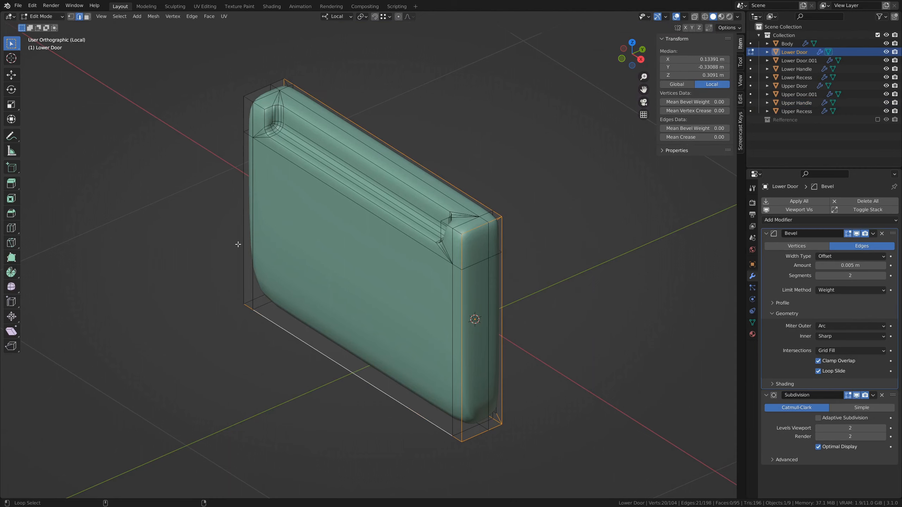
pyautogui.keyDown('alt'); pyautogui.keyDown('shift'); pyautogui.click(289, 150); pyautogui.keyUp('shift'); pyautogui.keyUp('alt')
pyautogui.scroll(5, 391, 302)
pyautogui.keyDown('alt'); pyautogui.keyDown('shift'); pyautogui.click(368, 334); pyautogui.keyUp('shift'); pyautogui.keyUp('alt')
pyautogui.moveTo(284, 178); pyautogui.dragTo(375, 175, button='middle')
pyautogui.scroll(6, 352, 208)
pyautogui.keyDown('alt'); pyautogui.keyDown('shift'); pyautogui.click(331, 220); pyautogui.keyUp('shift'); pyautogui.keyUp('alt')
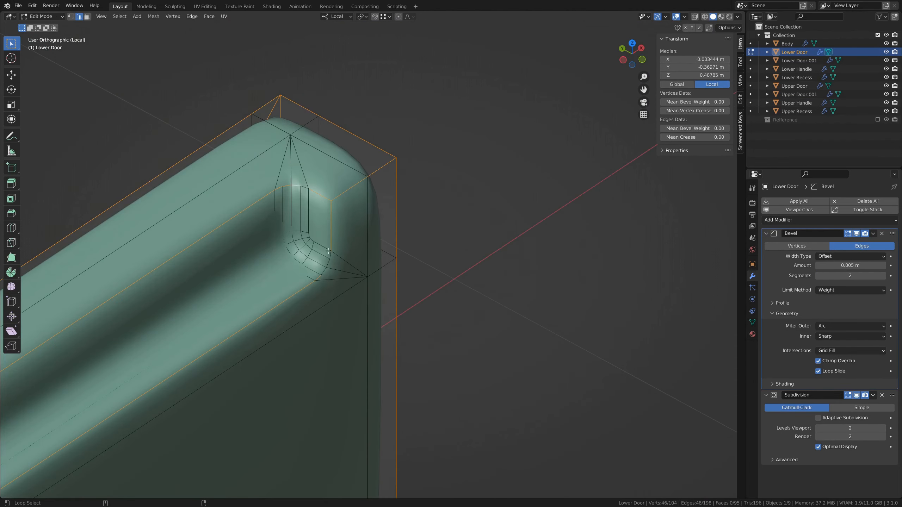
pyautogui.keyDown('alt'); pyautogui.keyDown('shift'); pyautogui.click(328, 264); pyautogui.keyUp('shift'); pyautogui.keyUp('alt')
pyautogui.moveTo(692, 130); pyautogui.dragTo(726, 129)
# Raise the mean bevel weight of the lower door's remaining corner and bottom edges, exit Edit Mode and leave local view.
pyautogui.scroll(4, 347, 245)
pyautogui.click(384, 259)
pyautogui.scroll(-6, 373, 266)
pyautogui.moveTo(373, 266); pyautogui.dragTo(400, 286, button='middle')
pyautogui.scroll(5, 400, 287)
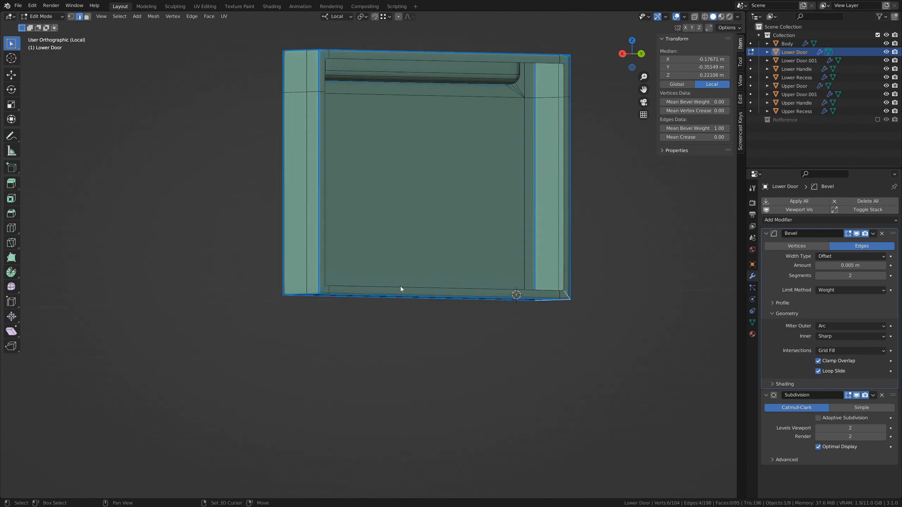
pyautogui.keyDown('shift'); pyautogui.click(346, 197); pyautogui.keyUp('shift')
pyautogui.scroll(-5, 347, 199)
pyautogui.keyDown('shift'); pyautogui.click(359, 268); pyautogui.keyUp('shift')
pyautogui.moveTo(701, 128); pyautogui.dragTo(726, 129)
pyautogui.press('Tab')
pyautogui.scroll(-6, 256, 248)
pyautogui.moveTo(257, 248); pyautogui.dragTo(490, 283, button='middle')
pyautogui.press('/')
# Isolate the lower recess, raise the mean bevel weight of its rim edge loop in Edit Mode, and return to the full model.
pyautogui.click(491, 285)
pyautogui.press('/')
pyautogui.press('Tab')
pyautogui.scroll(5, 471, 278)
pyautogui.scroll(-6, 471, 278)
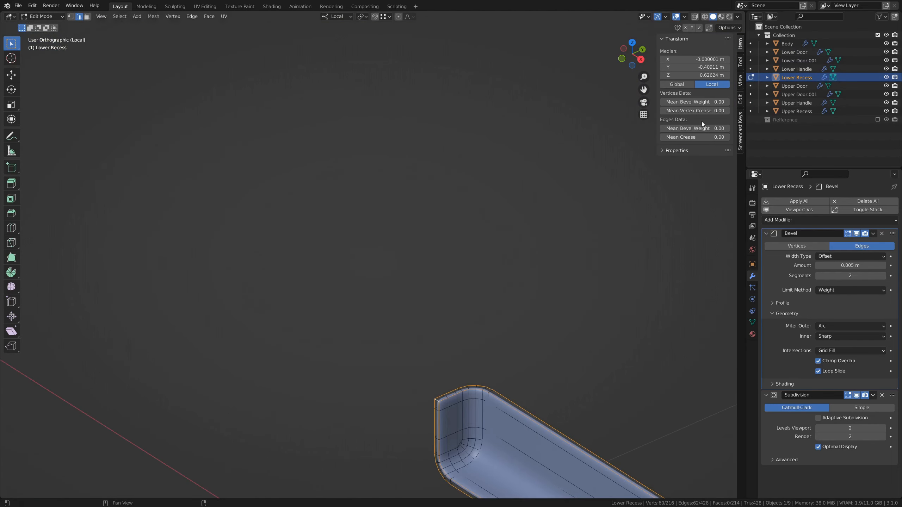
pyautogui.press('Tab')
pyautogui.press('/')
# Isolate the lower handle in Edit Mode and set the mean bevel weight of its outer edge loops to 1.00.
pyautogui.click(474, 283)
pyautogui.press('/')
pyautogui.press('Tab')
pyautogui.scroll(4, 476, 284)
pyautogui.keyDown('alt'); pyautogui.keyDown('shift'); pyautogui.click(645, 435); pyautogui.keyUp('shift'); pyautogui.keyUp('alt')
pyautogui.moveTo(611, 446); pyautogui.dragTo(526, 375, button='middle')
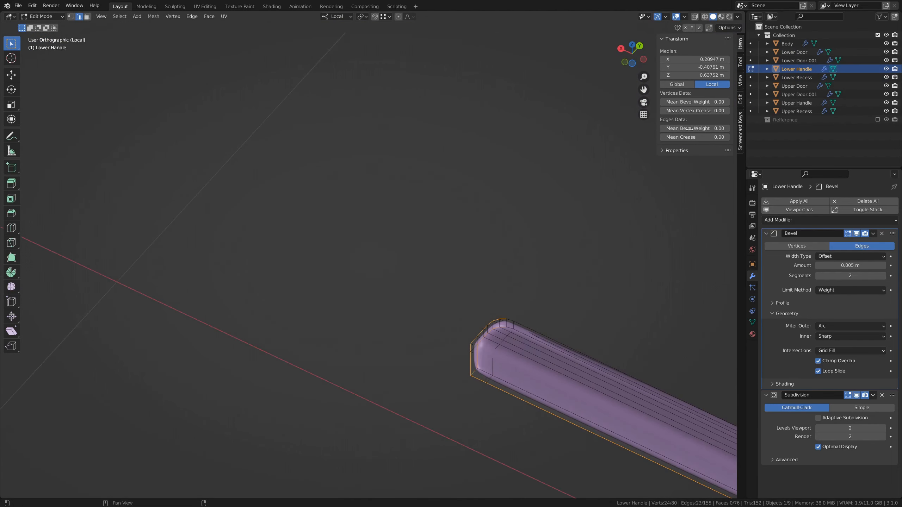
pyautogui.keyDown('alt'); pyautogui.click(530, 393); pyautogui.keyUp('alt')
pyautogui.moveTo(701, 128); pyautogui.dragTo(726, 129)
# Fill the lower handle's open edge loop with a face and connect the two neighbouring vertices near its end with an edge.
pyautogui.keyDown('alt'); pyautogui.click(518, 311); pyautogui.keyUp('alt')
pyautogui.press('f')
pyautogui.keyDown('alt'); pyautogui.click(529, 393); pyautogui.keyUp('alt')
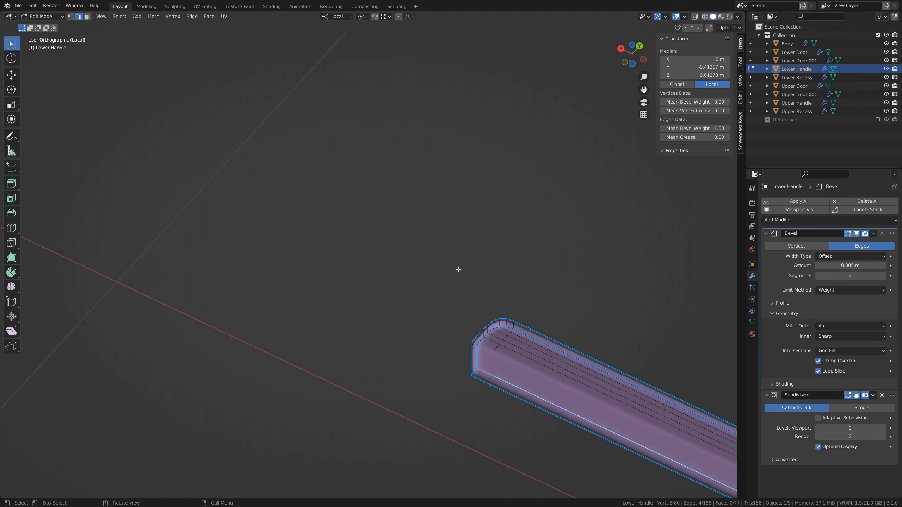
pyautogui.keyDown('shift'); pyautogui.moveTo(457, 269); pyautogui.dragTo(447, 214, button='middle'); pyautogui.keyUp('shift')
pyautogui.scroll(1, 447, 213)
pyautogui.press('1')
pyautogui.press('a')
pyautogui.click(117, 118)
pyautogui.keyDown('shift'); pyautogui.click(117, 109); pyautogui.keyUp('shift')
pyautogui.press('j')
# Raise the mean bevel weight of the lower handle's remaining long edges, exit Edit Mode and leave local view.
pyautogui.press('2')
pyautogui.click(200, 157)
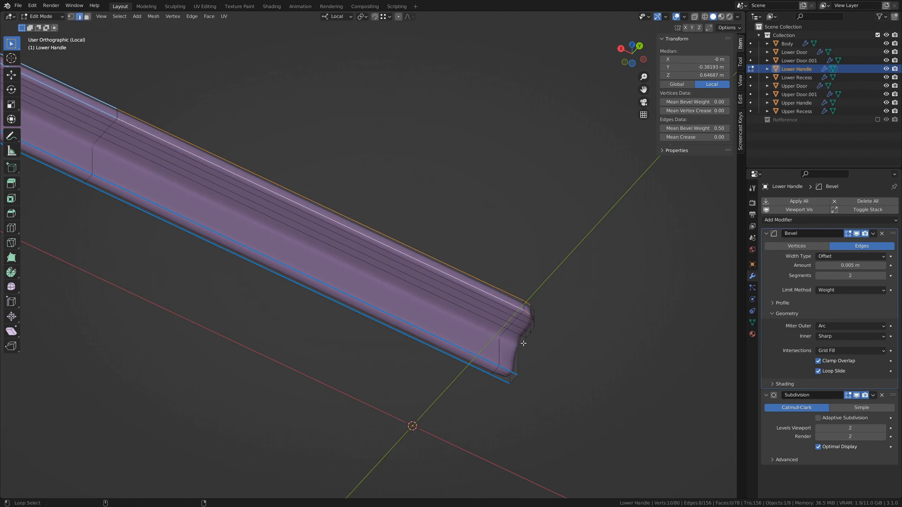
pyautogui.moveTo(523, 342); pyautogui.dragTo(540, 373, button='middle')
pyautogui.keyDown('alt'); pyautogui.click(532, 316); pyautogui.keyUp('alt')
pyautogui.moveTo(701, 129); pyautogui.dragTo(726, 129)
pyautogui.click(527, 338)
pyautogui.moveTo(554, 193); pyautogui.dragTo(533, 266, button='middle')
pyautogui.press('Tab')
pyautogui.scroll(-1, 271, 304)
pyautogui.press('/')
pyautogui.click(542, 253)
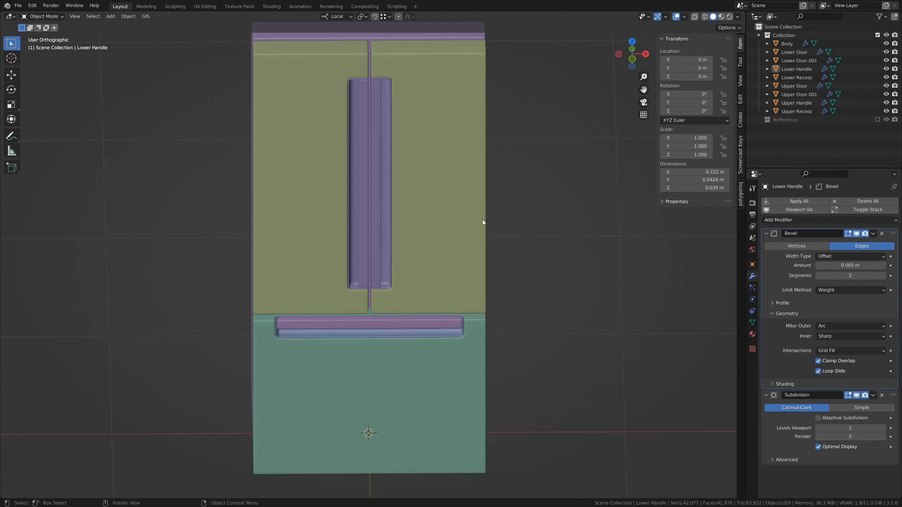
# Set the Bevel modifier amount to 0.001 m on the upper recess and the lower recess.
pyautogui.moveTo(411, 130); pyautogui.dragTo(347, 281, button='middle')
pyautogui.scroll(5, 391, 185)
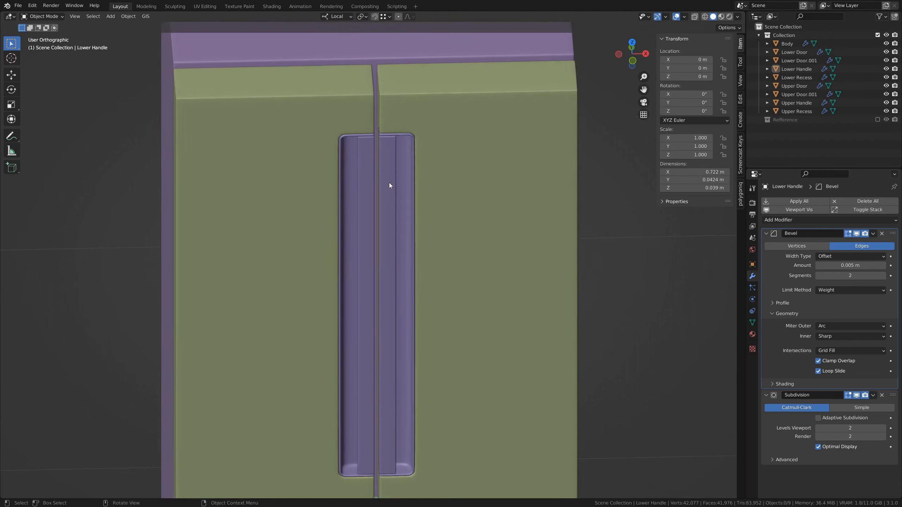
pyautogui.moveTo(406, 141); pyautogui.dragTo(426, 264, button='middle')
pyautogui.scroll(7, 334, 299)
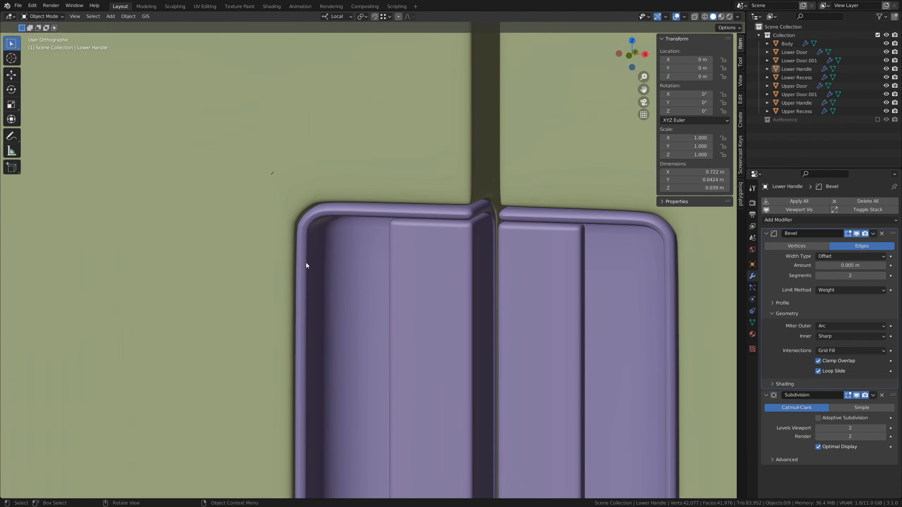
pyautogui.click(346, 213)
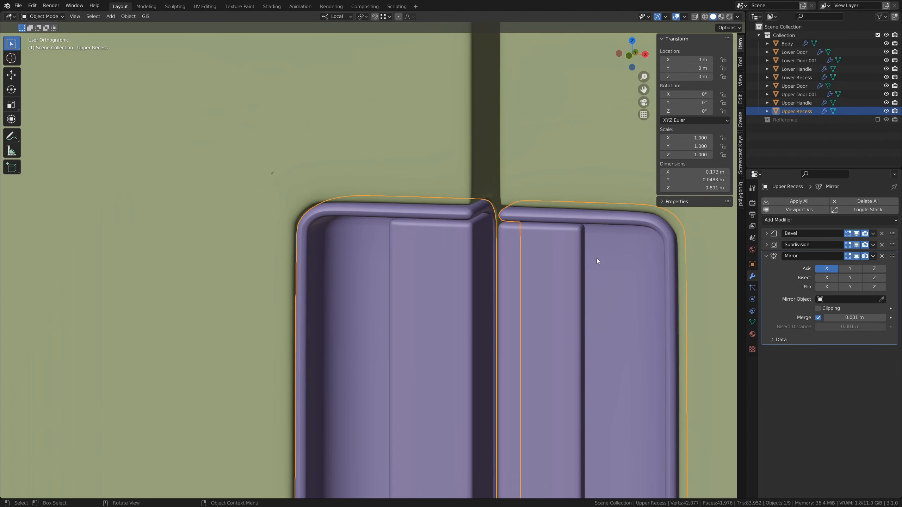
pyautogui.click(765, 234)
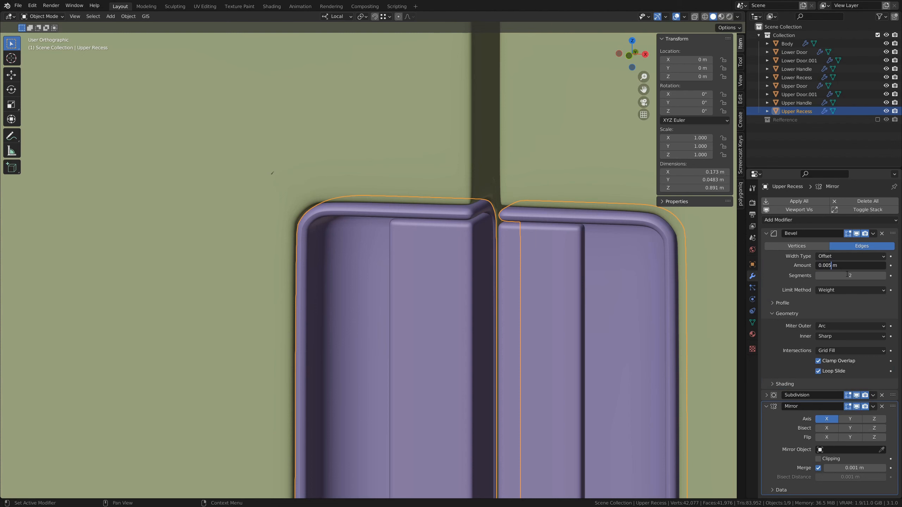
pyautogui.press('Return')
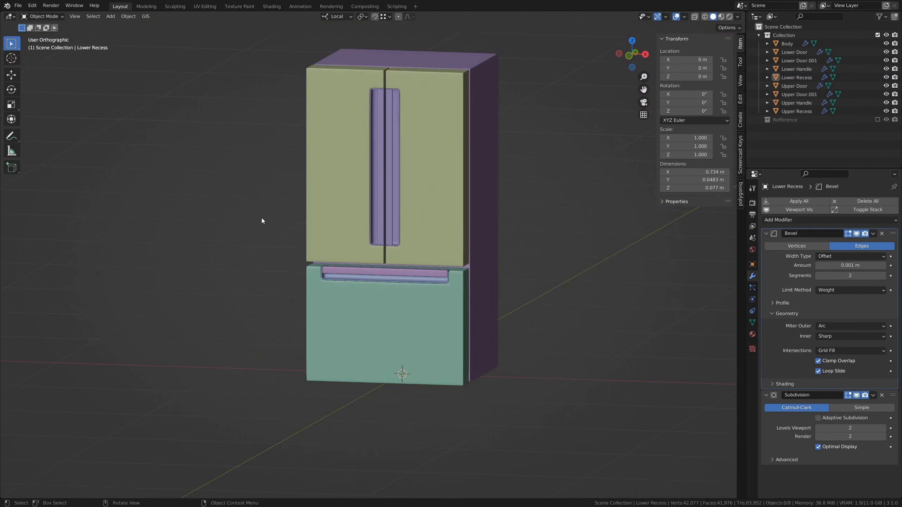
# Isolate the upper door and lower door together and enter Edit Mode on both.
pyautogui.keyDown('shift'); pyautogui.moveTo(299, 179); pyautogui.dragTo(270, 278, button='middle'); pyautogui.keyUp('shift')
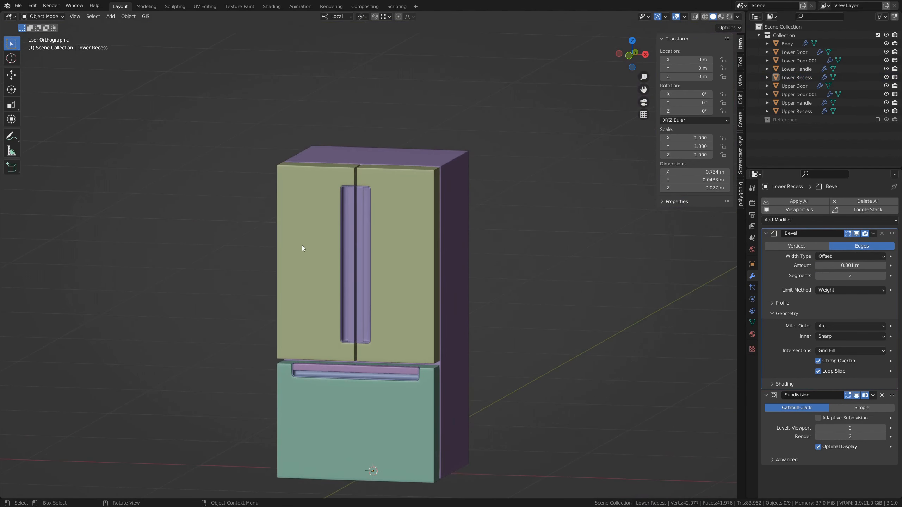
pyautogui.click(302, 246)
pyautogui.keyDown('shift'); pyautogui.moveTo(314, 427); pyautogui.dragTo(278, 378, button='middle'); pyautogui.keyUp('shift')
pyautogui.keyDown('shift'); pyautogui.click(278, 378); pyautogui.keyUp('shift')
pyautogui.moveTo(255, 296); pyautogui.dragTo(337, 320, button='middle')
pyautogui.scroll(3, 313, 249)
pyautogui.scroll(2, 313, 249)
pyautogui.keyDown('shift'); pyautogui.moveTo(294, 339); pyautogui.dragTo(415, 255, button='middle'); pyautogui.keyUp('shift')
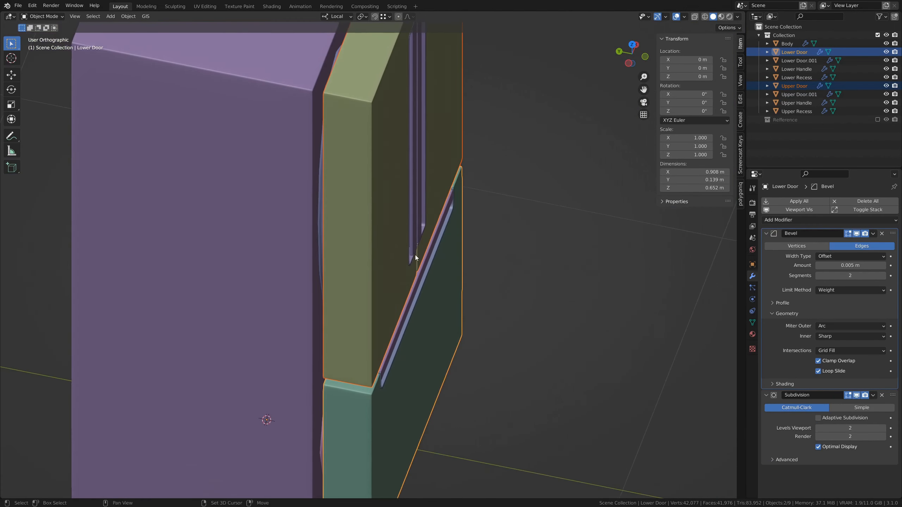
pyautogui.press('KP_Divide')
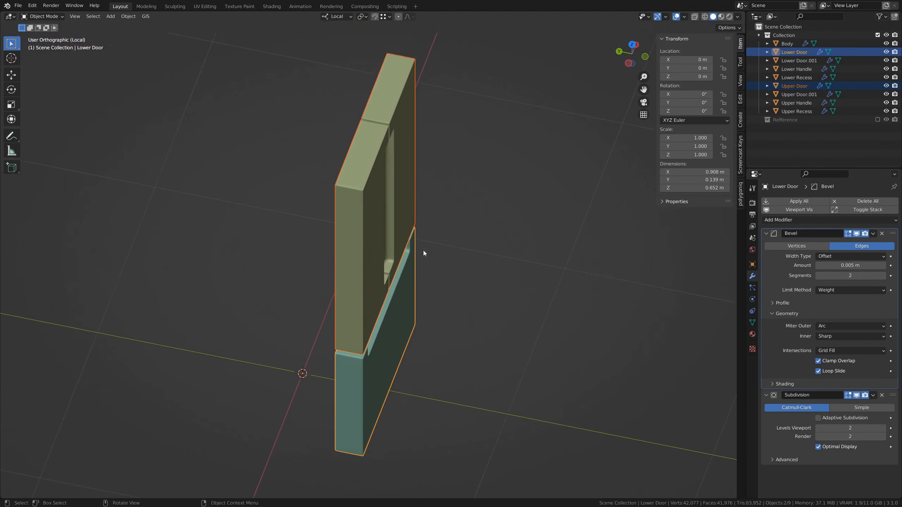
pyautogui.press('Tab')
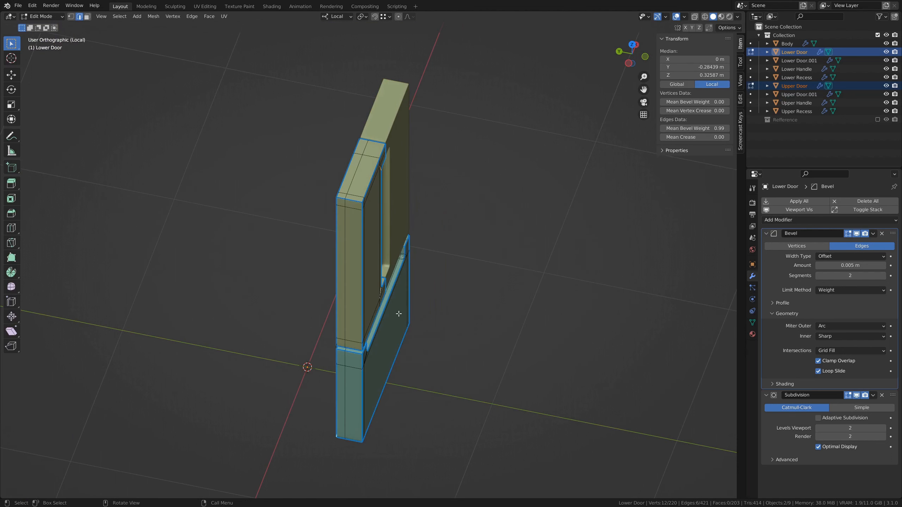
# Bevel the outer vertical front edges of both doors with 4 segments and a width of about 0.0154 m.
pyautogui.scroll(3, 400, 253)
pyautogui.keyDown('shift'); pyautogui.moveTo(397, 299); pyautogui.dragTo(401, 253, button='middle'); pyautogui.keyUp('shift')
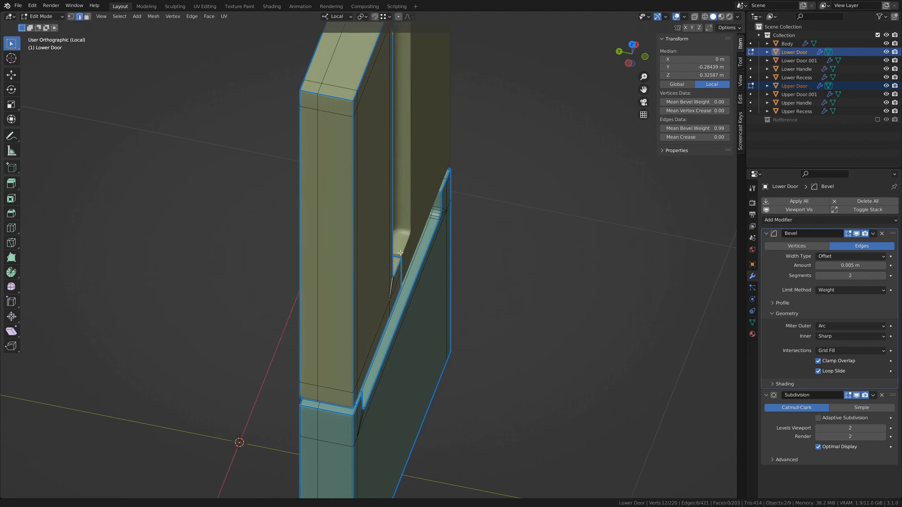
pyautogui.keyDown('alt'); pyautogui.click(353, 155); pyautogui.keyUp('alt')
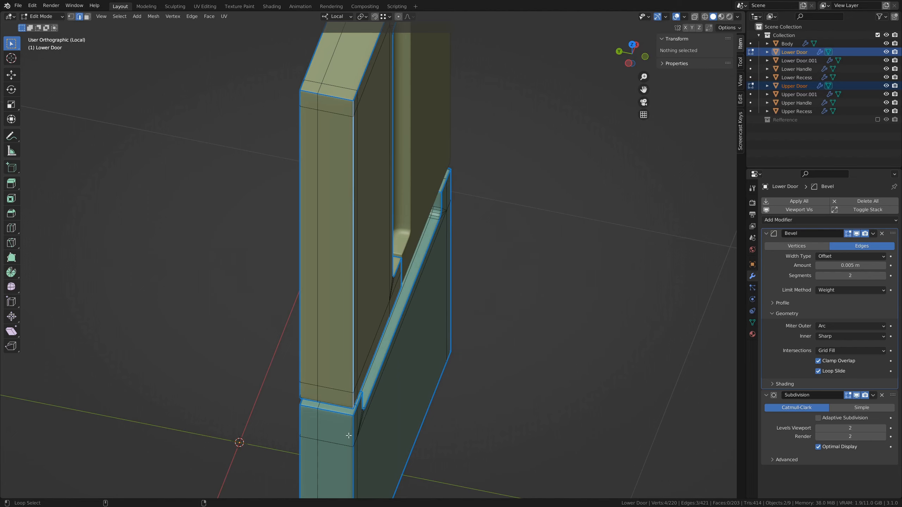
pyautogui.keyDown('alt'); pyautogui.keyDown('shift'); pyautogui.click(461, 275); pyautogui.keyUp('shift'); pyautogui.keyUp('alt')
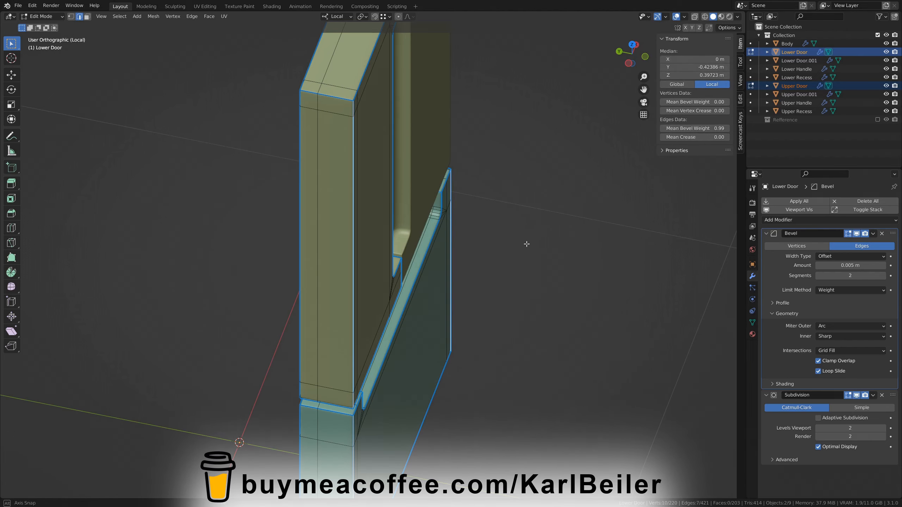
pyautogui.moveTo(527, 244); pyautogui.dragTo(468, 262, button='middle')
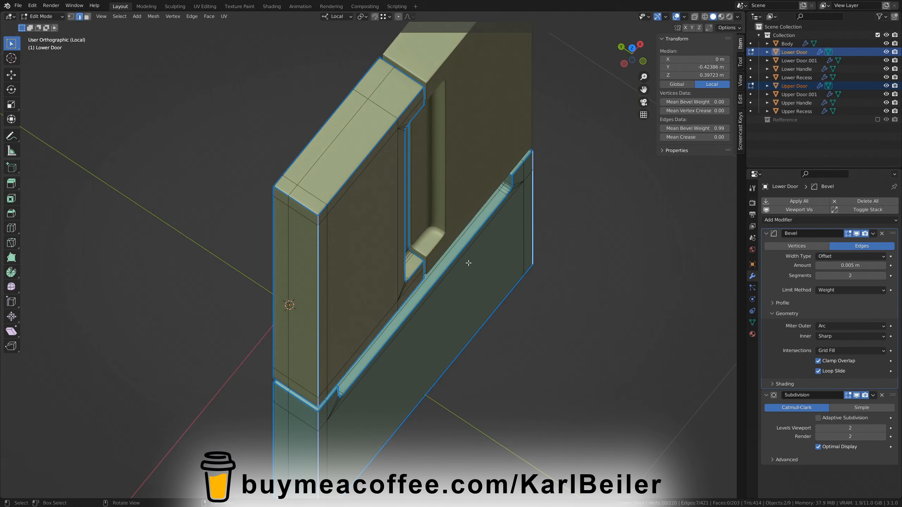
pyautogui.scroll(3, 402, 250)
pyautogui.keyDown('shift'); pyautogui.moveTo(334, 218); pyautogui.dragTo(373, 246, button='middle'); pyautogui.keyUp('shift')
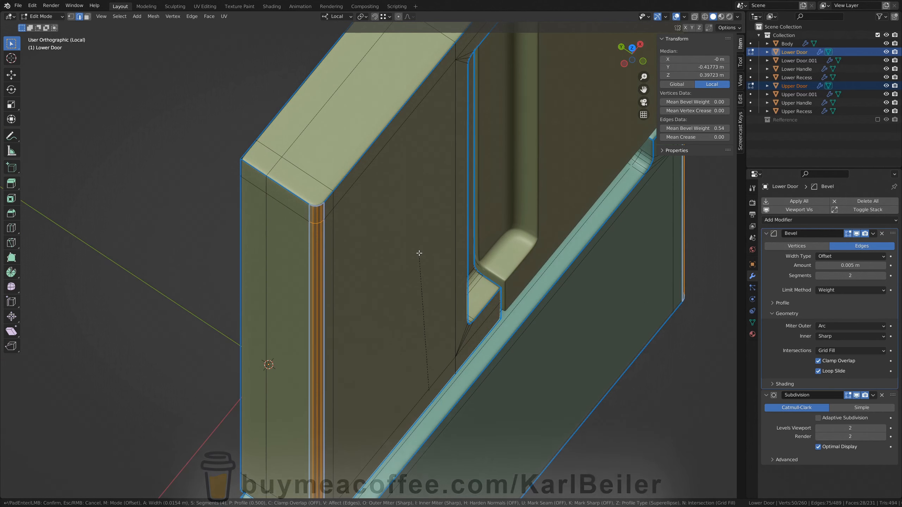
pyautogui.click(419, 253)
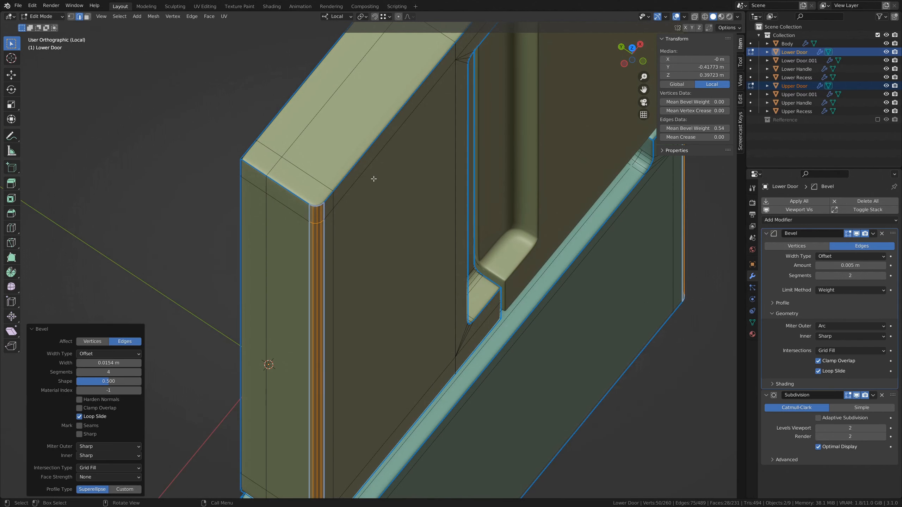
# Connect the rounded front corner's vertices to the inner support vertex on the upper door's top face.
pyautogui.scroll(4, 373, 178)
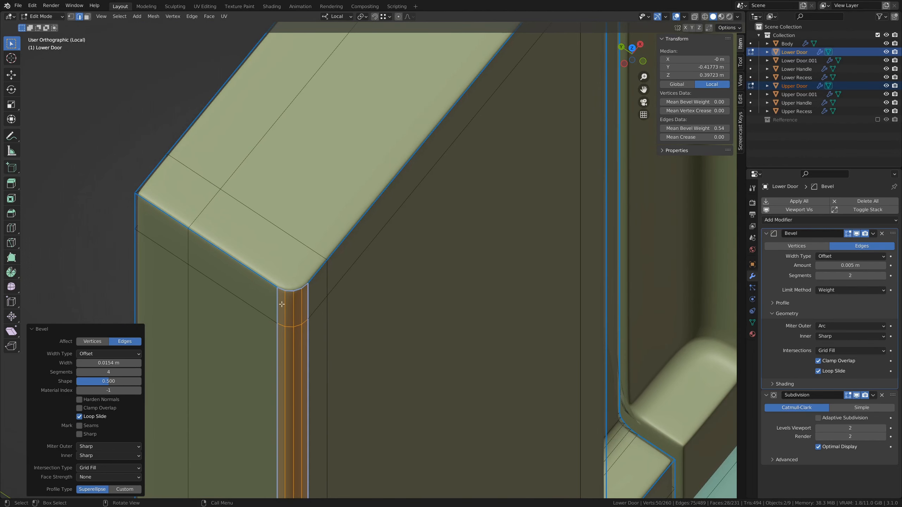
pyautogui.press('1')
pyautogui.click(286, 290)
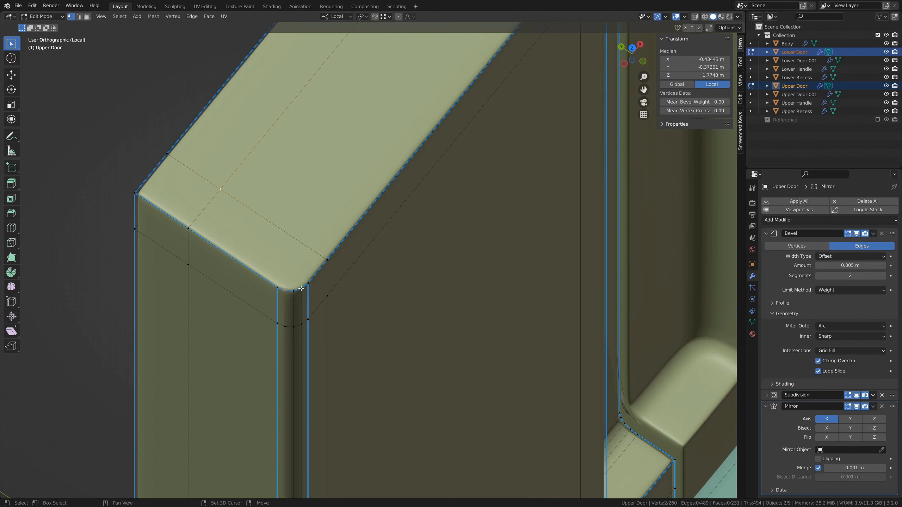
pyautogui.press('j')
pyautogui.scroll(-8, 423, 325)
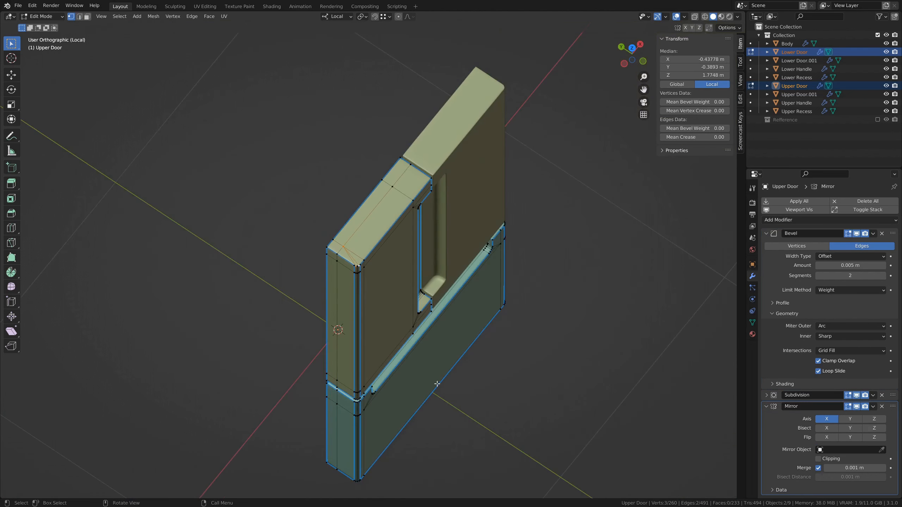
# Connect the rounded front corners' vertices to the inner support vertices at both ends of the lower door's bottom face.
pyautogui.moveTo(426, 305); pyautogui.dragTo(437, 236, button='middle')
pyautogui.scroll(5, 335, 376)
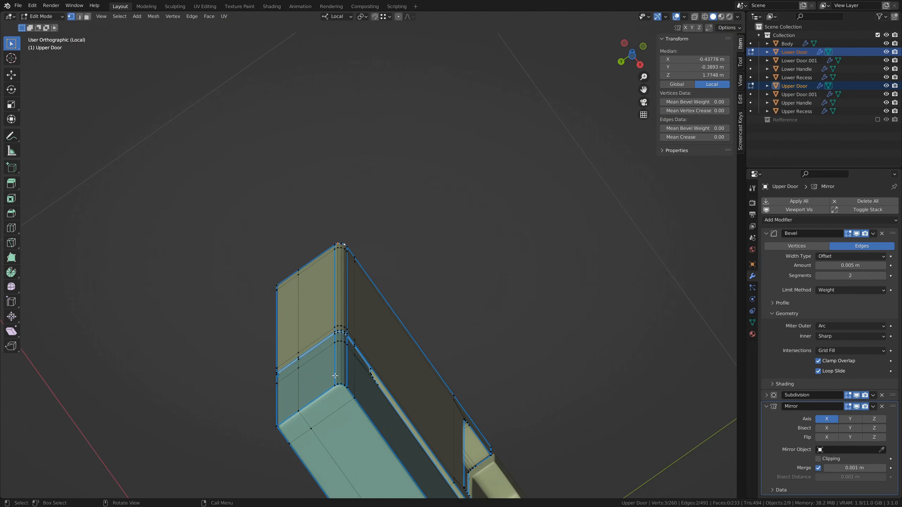
pyautogui.click(339, 384)
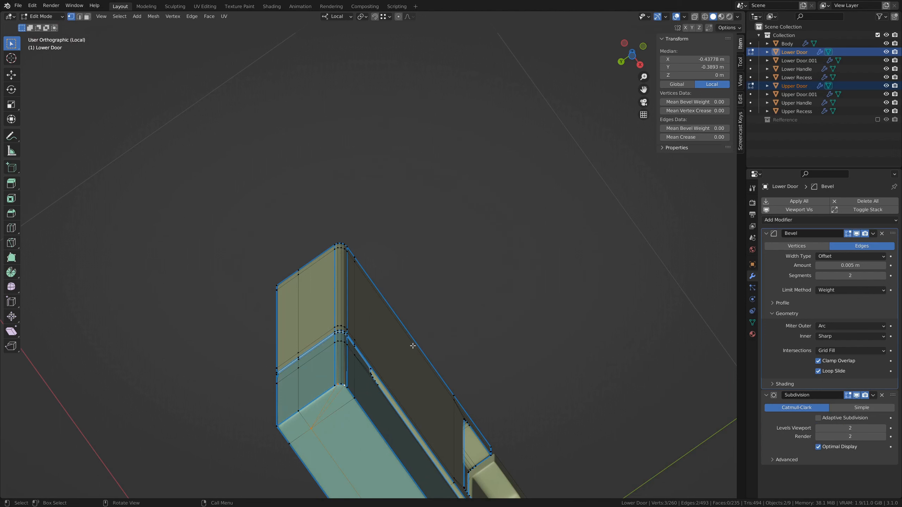
pyautogui.keyDown('shift'); pyautogui.moveTo(469, 362); pyautogui.dragTo(314, 96, button='middle'); pyautogui.keyUp('shift')
pyautogui.keyDown('shift'); pyautogui.moveTo(554, 435); pyautogui.dragTo(454, 223, button='middle'); pyautogui.keyUp('shift')
pyautogui.scroll(5, 386, 299)
pyautogui.scroll(-2, 441, 325)
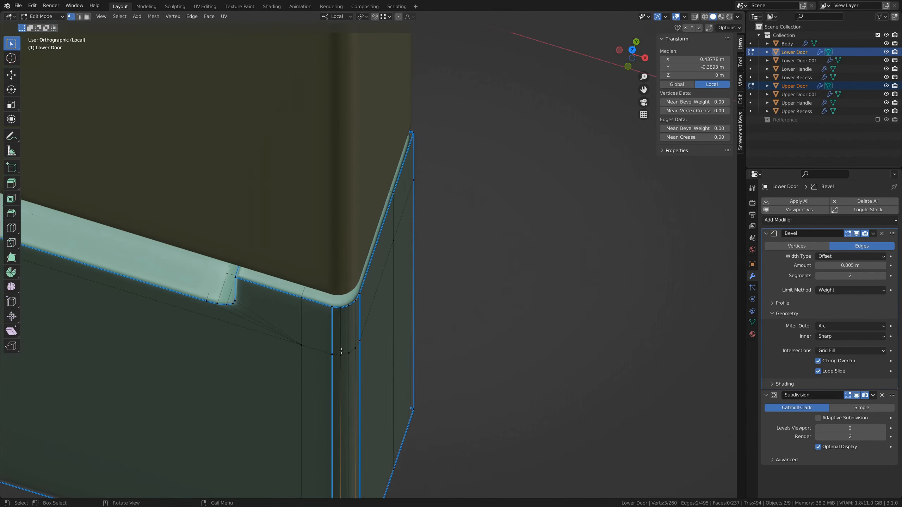
pyautogui.moveTo(340, 353); pyautogui.dragTo(356, 313, button='middle')
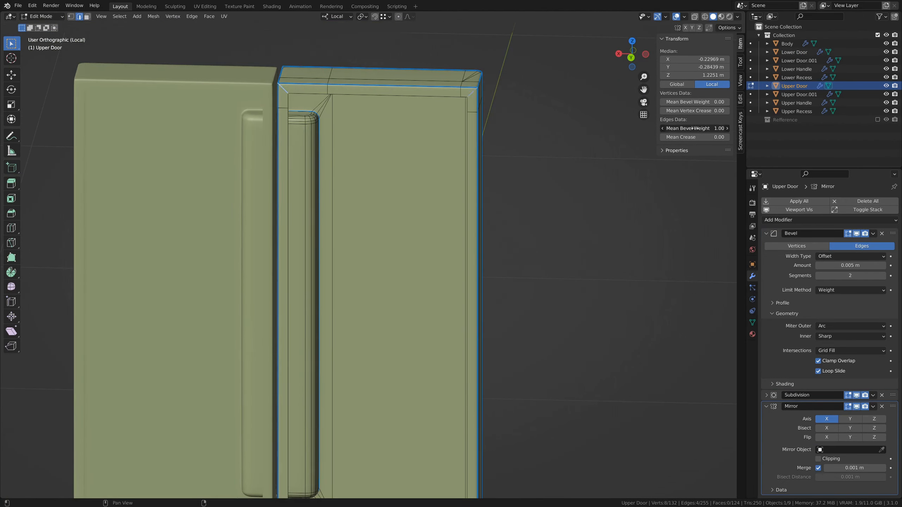
# Exit Edit Mode on the upper door, leave local view and deselect everything.
pyautogui.press('Tab')
pyautogui.moveTo(462, 221); pyautogui.dragTo(361, 253, button='middle')
pyautogui.press('KP_Divide')
pyautogui.hotkey('alt', 'a')
pyautogui.moveTo(475, 236); pyautogui.dragTo(504, 270, button='middle')
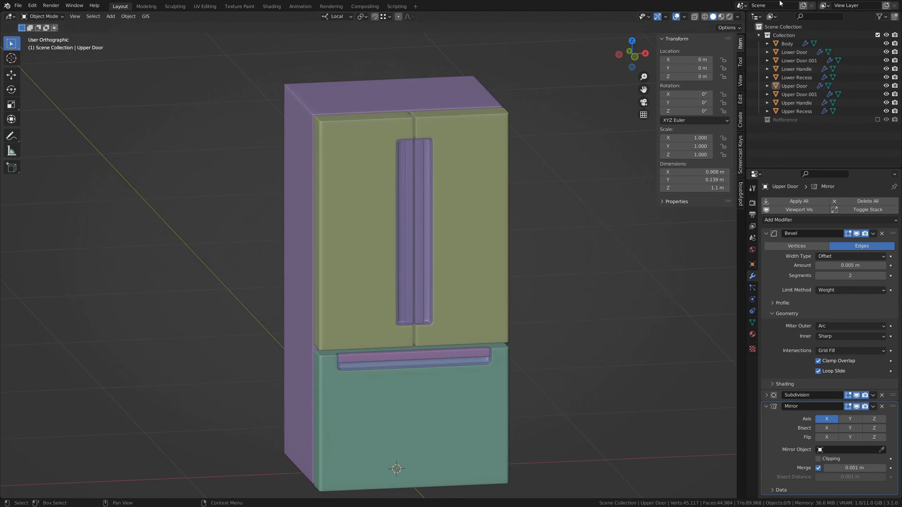
# Switch the viewport lighting to MatCap and choose the metal_carpaint.exr matcap.
pyautogui.click(737, 16)
pyautogui.click(730, 57)
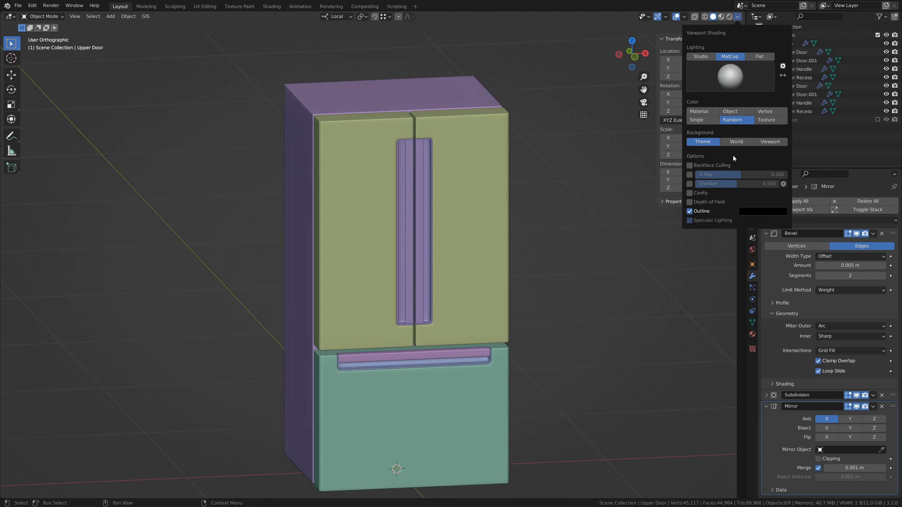
pyautogui.click(732, 83)
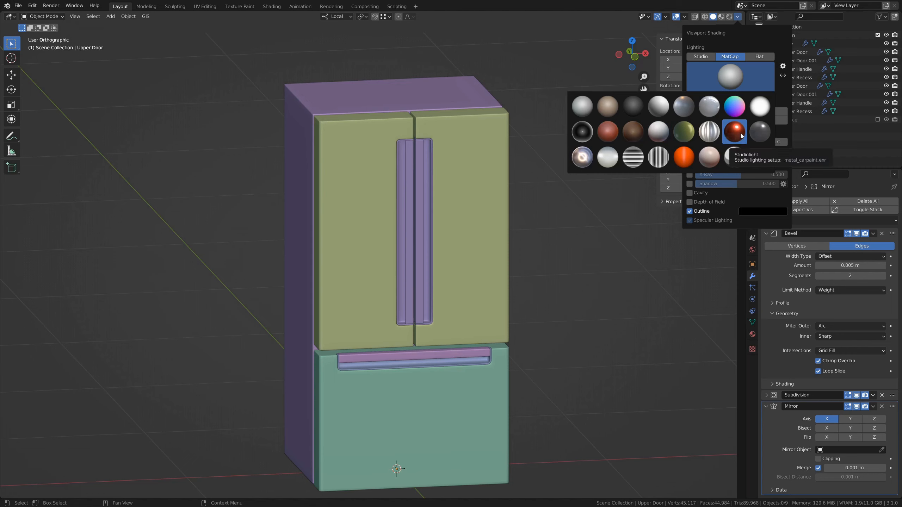
pyautogui.click(741, 135)
# Examine the refrigerator's door surfaces, bevels and handle recesses for shading artifacts under the reflective matcap.
pyautogui.moveTo(489, 187); pyautogui.dragTo(547, 238, button='middle')
pyautogui.scroll(5, 433, 157)
pyautogui.moveTo(433, 157); pyautogui.dragTo(413, 261, button='middle')
pyautogui.scroll(-4, 423, 259)
pyautogui.scroll(4, 375, 221)
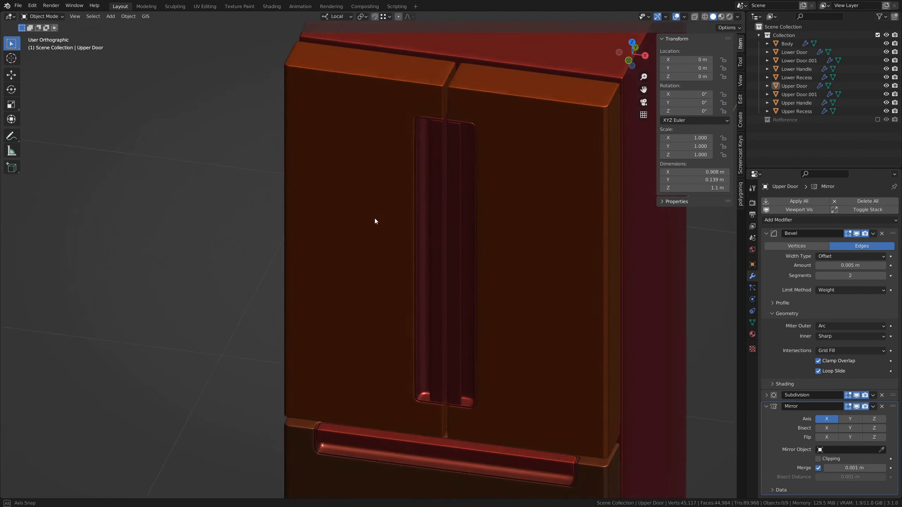
pyautogui.moveTo(375, 220); pyautogui.dragTo(393, 179, button='middle')
pyautogui.keyDown('shift'); pyautogui.moveTo(513, 200); pyautogui.dragTo(493, 239, button='middle'); pyautogui.keyUp('shift')
pyautogui.scroll(2, 476, 194)
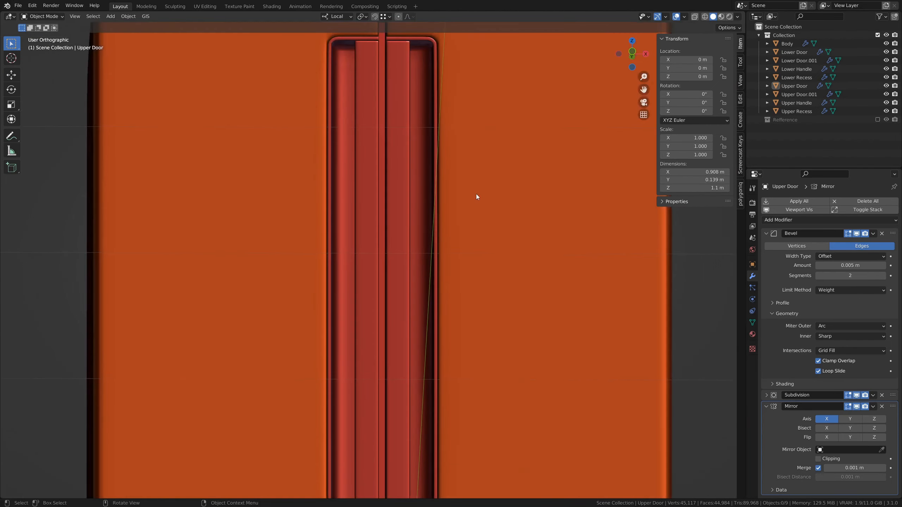
# Inspect the upper handle recess under the matcap and set the viewport lighting back to Studio.
pyautogui.keyDown('shift'); pyautogui.moveTo(476, 194); pyautogui.dragTo(472, 352, button='middle'); pyautogui.keyUp('shift')
pyautogui.scroll(4, 435, 258)
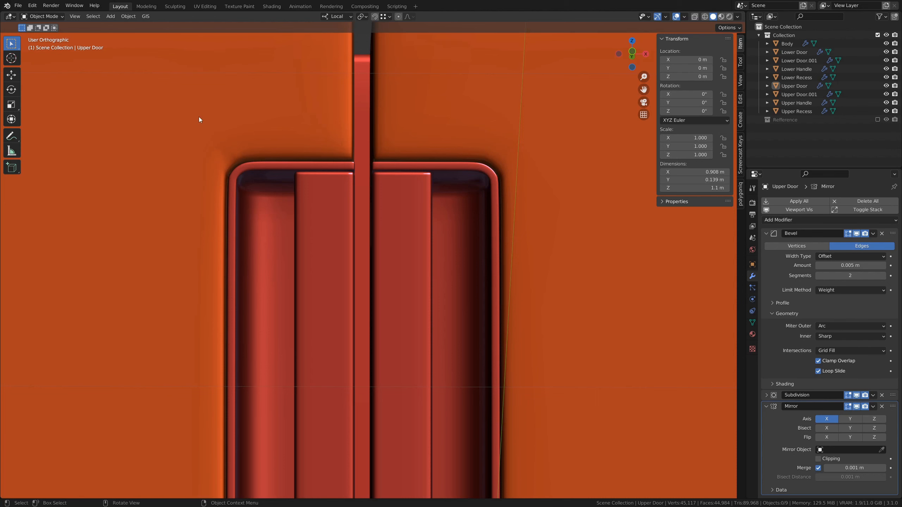
pyautogui.scroll(-3, 236, 149)
pyautogui.moveTo(235, 149); pyautogui.dragTo(352, 192, button='middle')
pyautogui.scroll(-5, 352, 192)
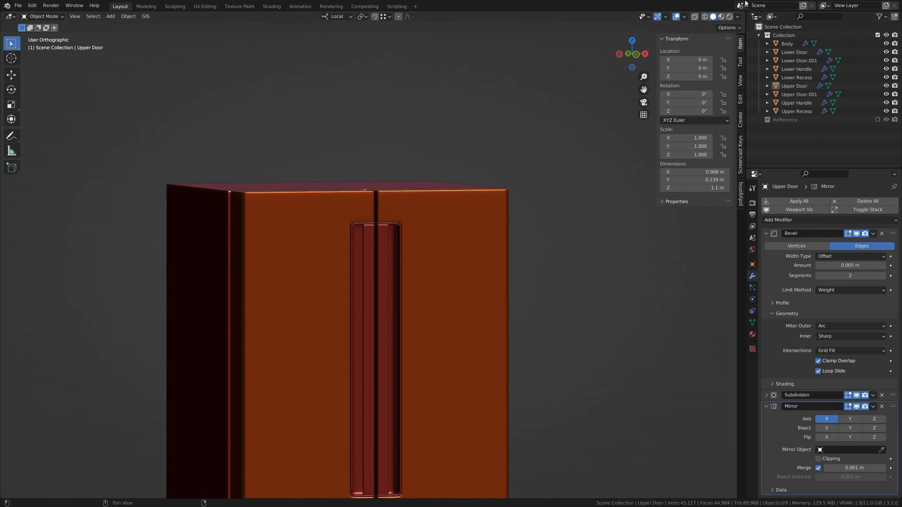
pyautogui.click(737, 16)
pyautogui.click(708, 57)
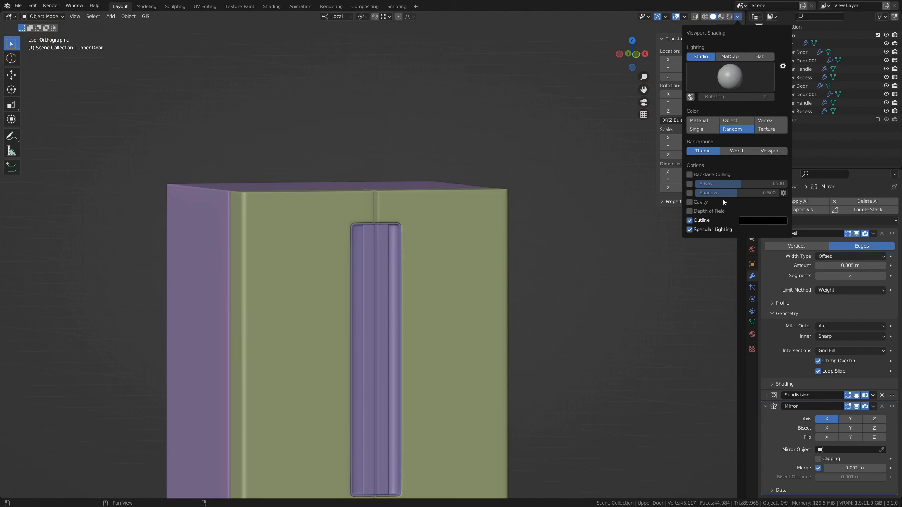
pyautogui.scroll(-3, 436, 287)
pyautogui.keyDown('shift'); pyautogui.moveTo(464, 310); pyautogui.dragTo(470, 257, button='middle'); pyautogui.keyUp('shift')
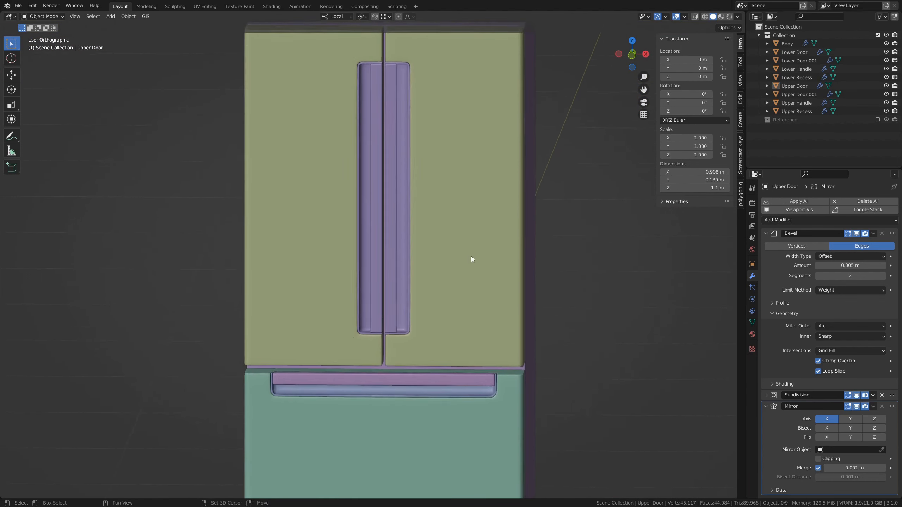
# Add a horizontal loop cut across the middle of the upper door and bevel it about 0.38 m wide with 6 segments.
pyautogui.scroll(-2, 471, 257)
pyautogui.keyDown('shift'); pyautogui.moveTo(427, 207); pyautogui.dragTo(433, 240, button='middle'); pyautogui.keyUp('shift')
pyautogui.moveTo(413, 264); pyautogui.dragTo(433, 258, button='middle')
pyautogui.click(410, 172)
pyautogui.press('Tab')
pyautogui.press('KP_1')
pyautogui.scroll(1, 410, 172)
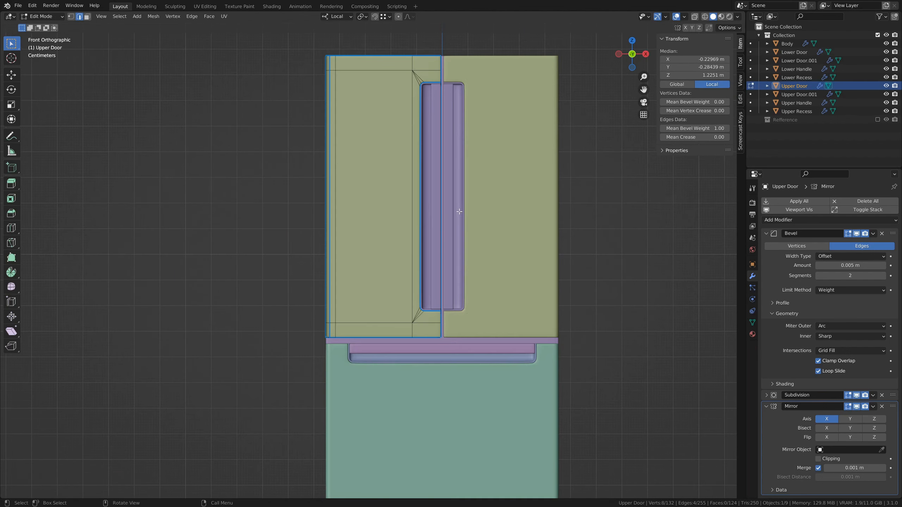
pyautogui.click(415, 212)
pyautogui.rightClick(415, 212)
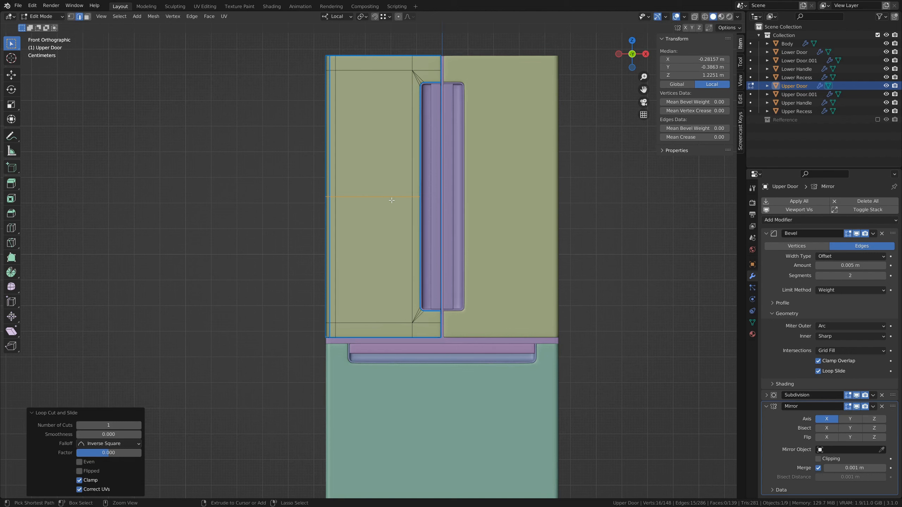
pyautogui.hotkey('ctrl', 'b')
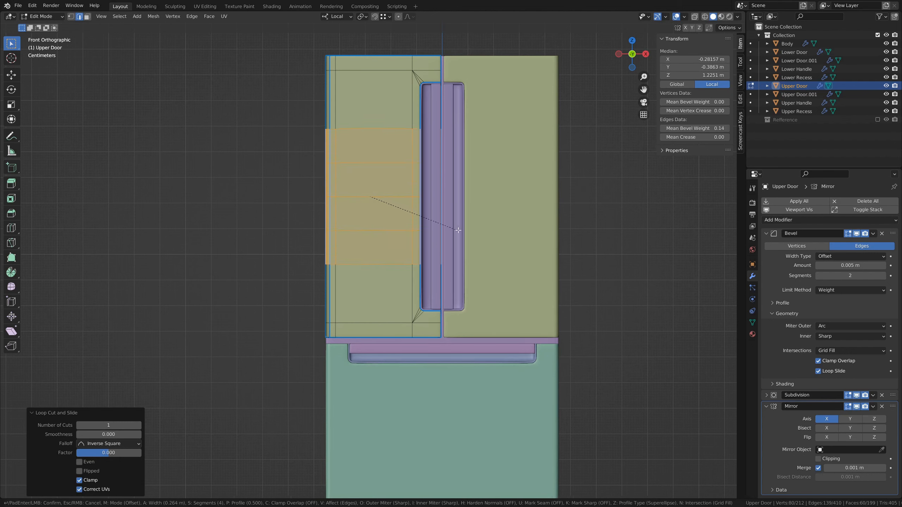
pyautogui.click(485, 233)
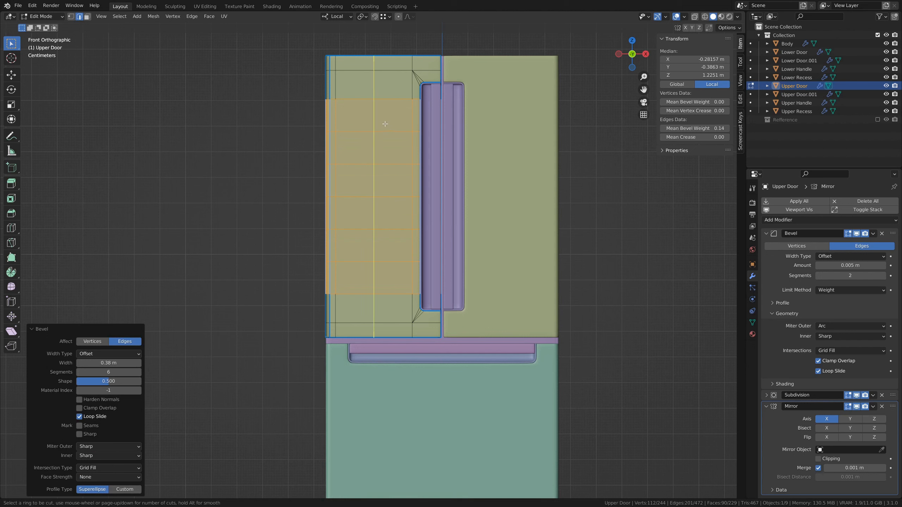
# Add a centred vertical loop cut down the upper door's front and leave Edit Mode.
pyautogui.scroll(1, 384, 122)
pyautogui.click(384, 122)
pyautogui.rightClick(384, 122)
pyautogui.scroll(-3, 442, 227)
pyautogui.scroll(3, 439, 229)
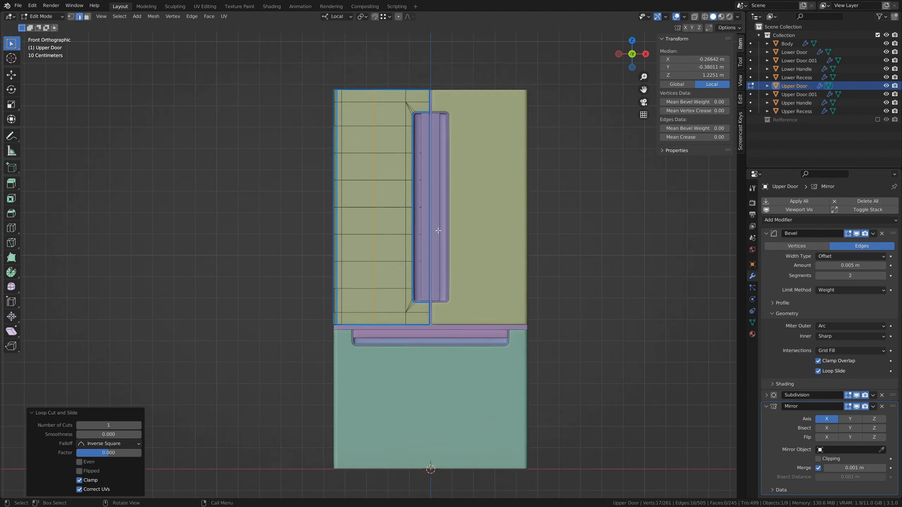
pyautogui.keyDown('shift'); pyautogui.moveTo(469, 267); pyautogui.dragTo(443, 259, button='middle'); pyautogui.keyUp('shift')
pyautogui.scroll(-2, 435, 239)
pyautogui.keyDown('shift'); pyautogui.moveTo(429, 216); pyautogui.dragTo(414, 260, button='middle'); pyautogui.keyUp('shift')
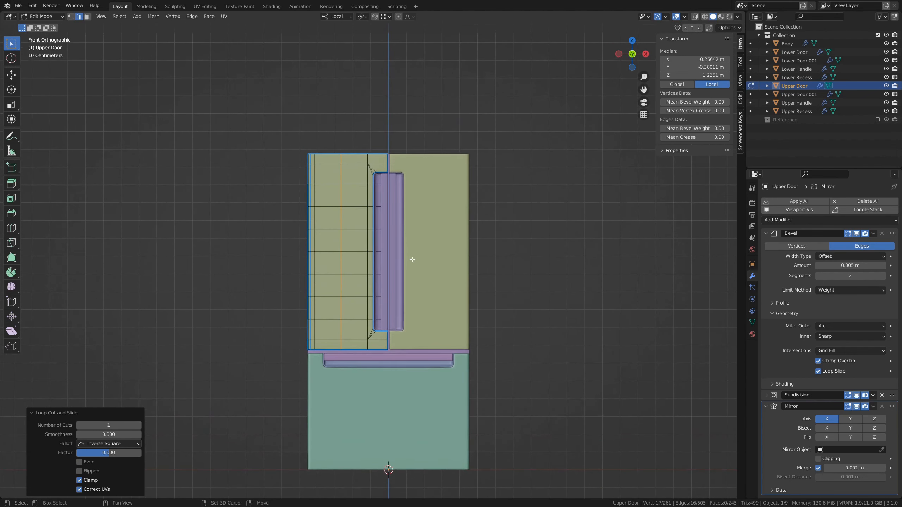
pyautogui.press('Tab')
# Place the 3D cursor in the gap between the upper and lower doors near their outer corner and add a cube there.
pyautogui.scroll(2, 396, 402)
pyautogui.keyDown('shift'); pyautogui.moveTo(394, 440); pyautogui.dragTo(440, 379, button='middle'); pyautogui.keyUp('shift')
pyautogui.scroll(3, 410, 402)
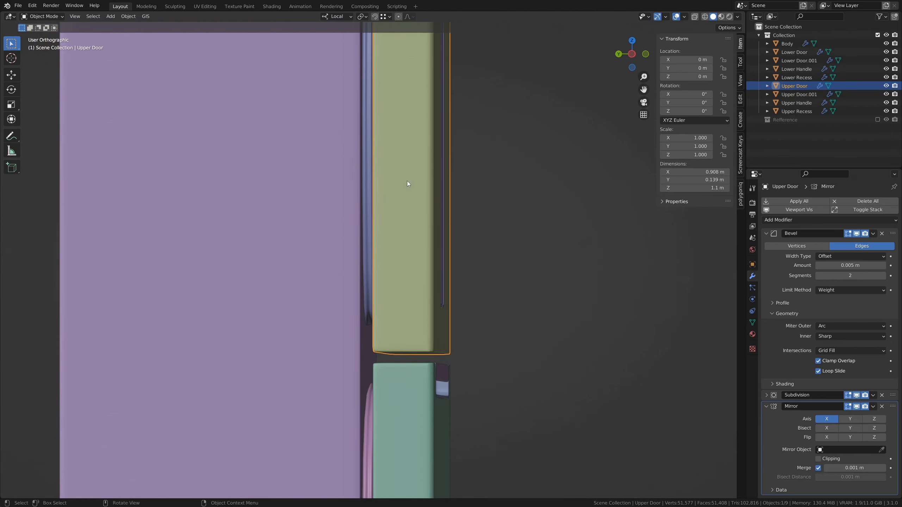
pyautogui.keyDown('shift'); pyautogui.moveTo(404, 248); pyautogui.dragTo(426, 248, button='middle'); pyautogui.keyUp('shift')
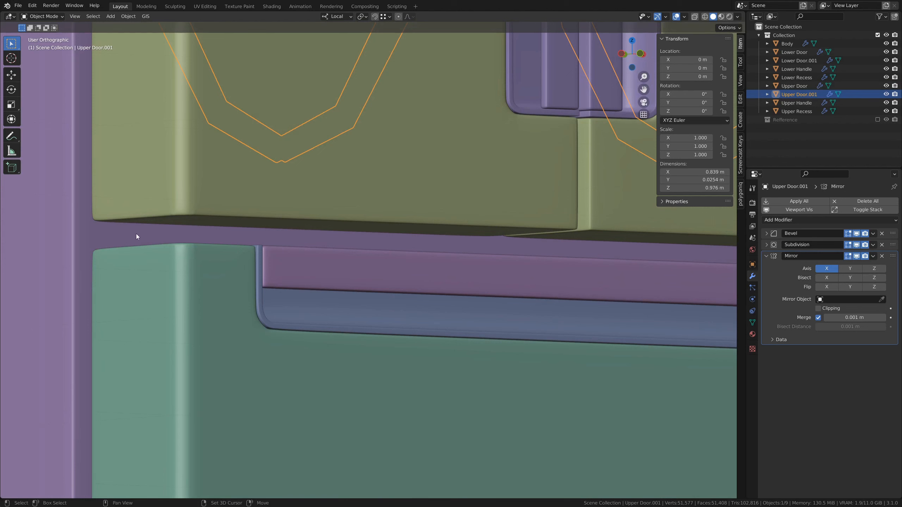
pyautogui.moveTo(252, 236); pyautogui.dragTo(229, 241, button='middle')
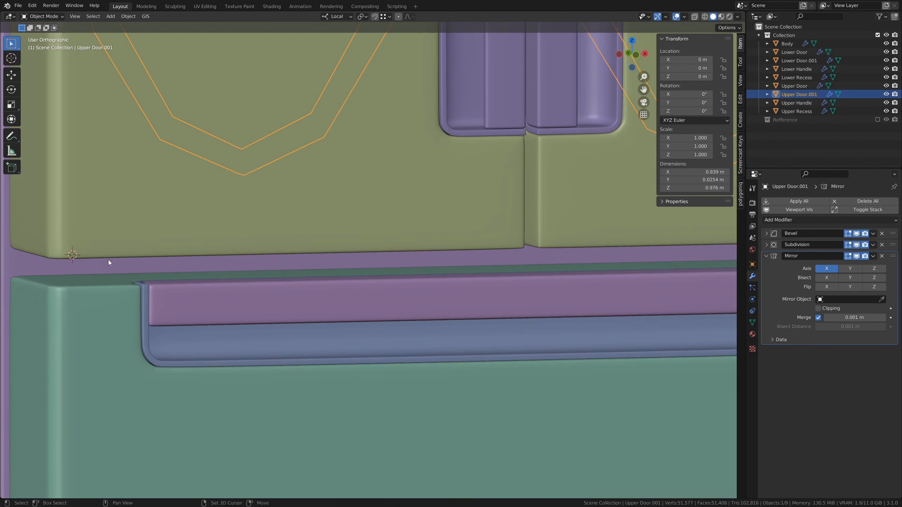
pyautogui.keyDown('shift'); pyautogui.moveTo(108, 259); pyautogui.dragTo(338, 257, button='middle'); pyautogui.keyUp('shift')
pyautogui.press('q')
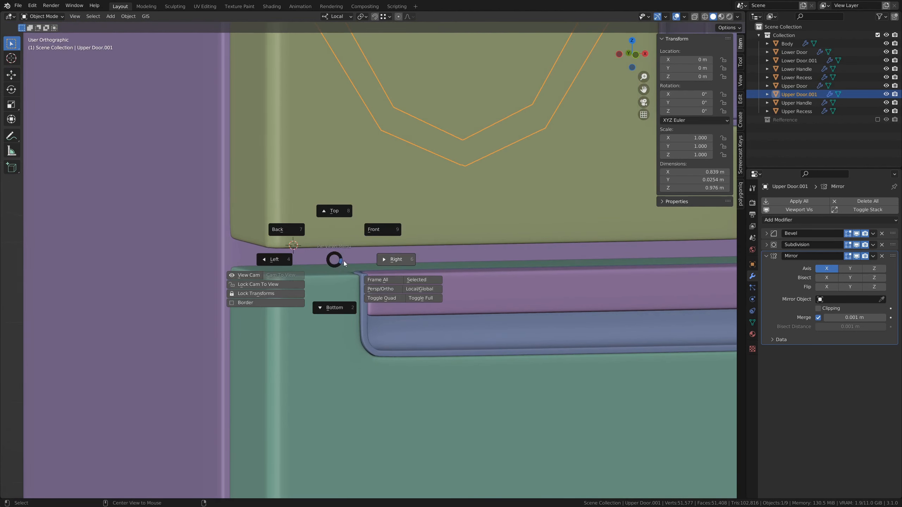
pyautogui.click(376, 233)
pyautogui.keyDown('shift'); pyautogui.moveTo(260, 251); pyautogui.dragTo(368, 269, button='middle'); pyautogui.keyUp('shift')
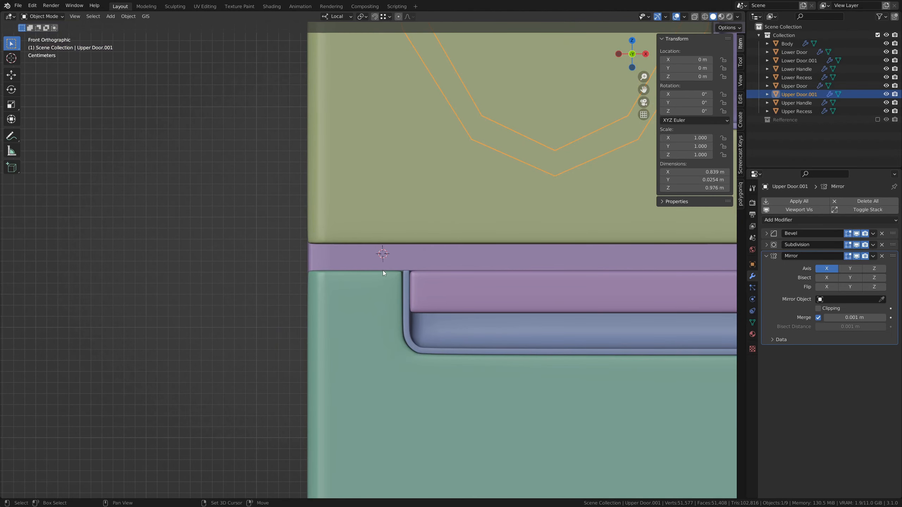
pyautogui.hotkey('shift', 'a')
pyautogui.moveTo(382, 270)
pyautogui.click(458, 278)
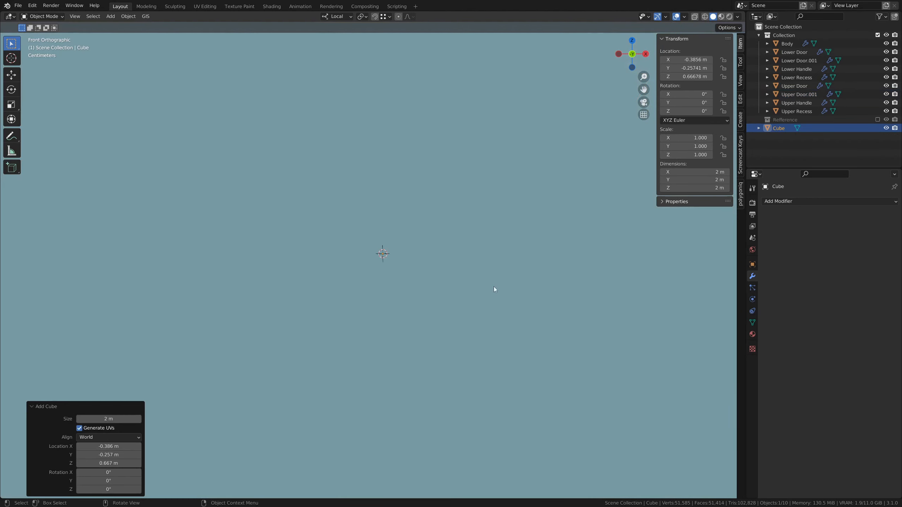
# Scale the cube down to about 0.107 m and flatten it along local Z to about 0.007 m.
pyautogui.press('s')
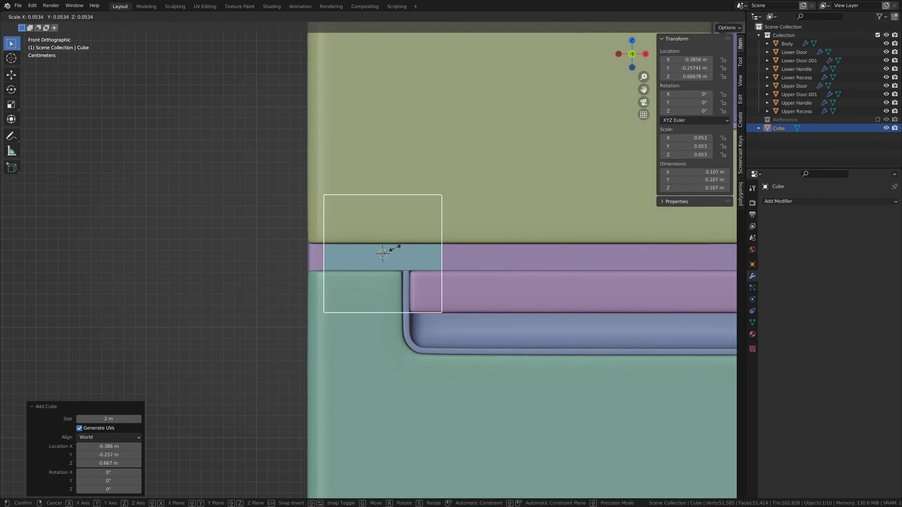
pyautogui.click(396, 248)
pyautogui.press('s')
pyautogui.press('z')
pyautogui.press('z')
pyautogui.click(399, 252)
# Move the flat plate up beneath the upper door's bottom edge and narrow it along local X to about 0.079 m.
pyautogui.scroll(4, 453, 283)
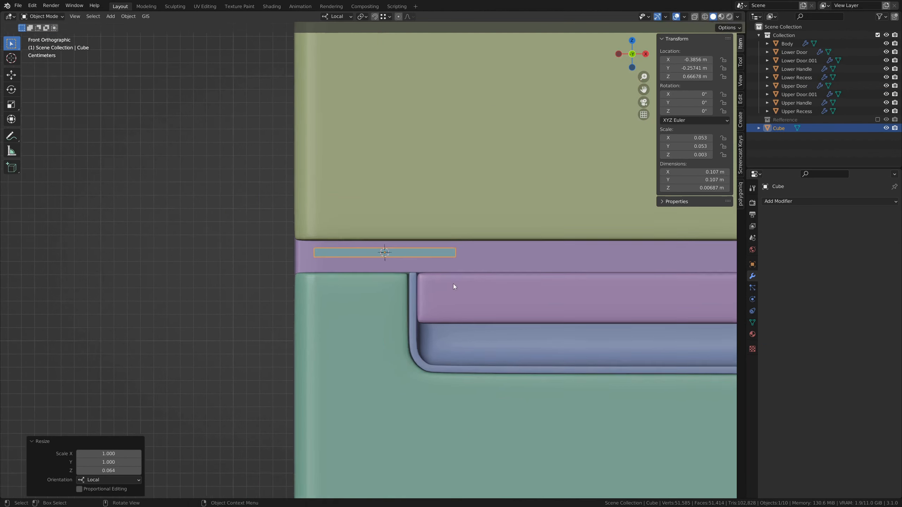
pyautogui.press('g')
pyautogui.click(463, 320)
pyautogui.press('s')
pyautogui.press('x')
pyautogui.press('x')
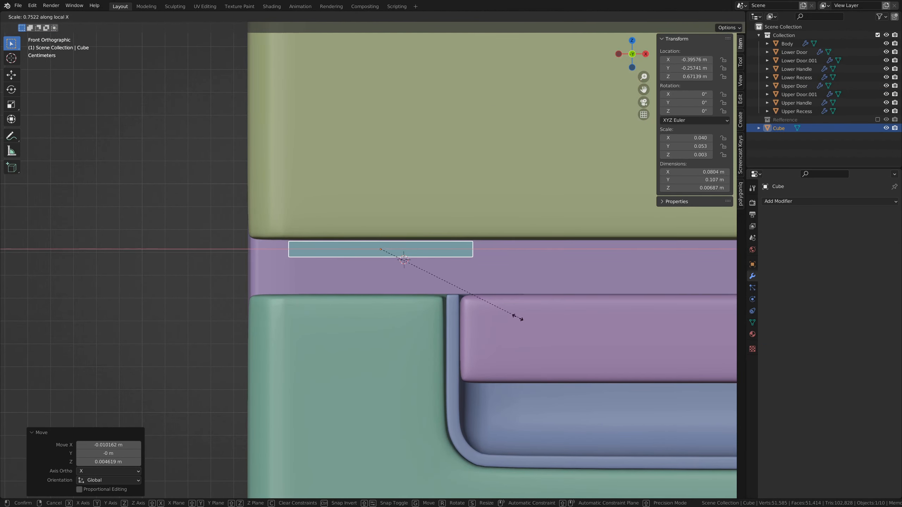
pyautogui.click(520, 318)
# Reposition the plate along X and Y so it sits in the gap under the upper door's outer corner.
pyautogui.press('g')
pyautogui.press('x')
pyautogui.press('x')
pyautogui.moveTo(399, 297); pyautogui.dragTo(490, 300, button='middle')
pyautogui.press('g')
pyautogui.press('y')
pyautogui.click(354, 241)
# Select the plate's front face in Edit Mode and move it along Y towards the front of the doors.
pyautogui.scroll(-5, 452, 324)
pyautogui.scroll(5, 452, 324)
pyautogui.press('Tab')
pyautogui.moveTo(463, 350); pyautogui.dragTo(469, 333, button='middle')
pyautogui.click(464, 285)
pyautogui.press('3')
pyautogui.click(462, 294)
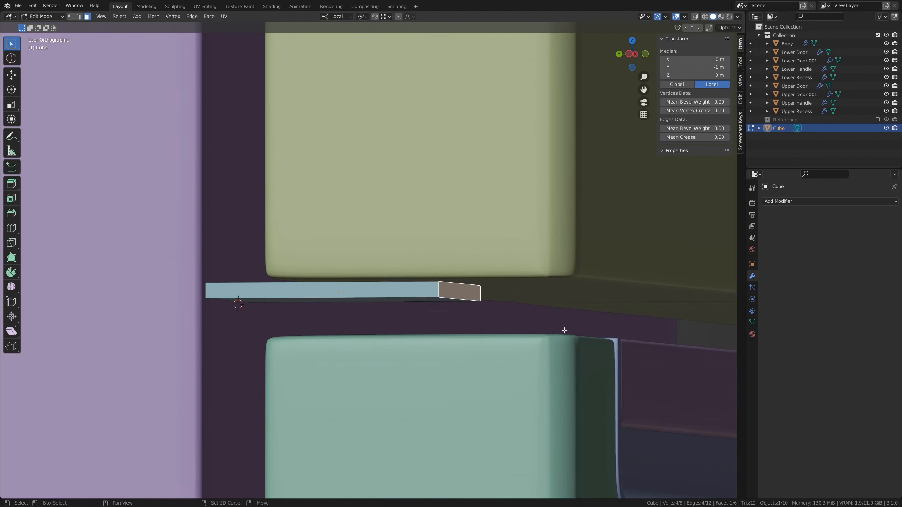
pyautogui.keyDown('shift'); pyautogui.moveTo(563, 331); pyautogui.dragTo(488, 305, button='middle'); pyautogui.keyUp('shift')
pyautogui.press('g')
pyautogui.press('y')
pyautogui.click(369, 259)
# Add a centred loop cut across the plate's length and a second lengthwise cut close to its outer side.
pyautogui.moveTo(369, 259); pyautogui.dragTo(351, 278, button='middle')
pyautogui.scroll(-3, 351, 277)
pyautogui.scroll(3, 351, 277)
pyautogui.moveTo(401, 304); pyautogui.dragTo(423, 298, button='middle')
pyautogui.hotkey('ctrl', 'r')
pyautogui.click(325, 288)
pyautogui.rightClick(325, 289)
pyautogui.moveTo(325, 289); pyautogui.dragTo(306, 274, button='middle')
pyautogui.hotkey('ctrl', 'r')
pyautogui.click(279, 288)
pyautogui.click(284, 288)
# Extrude the narrow front face on the plate's underside downward, making the bracket about 0.017 m tall.
pyautogui.press('3')
pyautogui.click(306, 269)
pyautogui.press('e')
pyautogui.moveTo(469, 229); pyautogui.dragTo(444, 225, button='middle')
pyautogui.click(457, 238)
# Add a centred lengthwise loop cut and pull the inner front face along local Y, making the bracket about 0.147 m deep with an angled front.
pyautogui.hotkey('ctrl', 'r')
pyautogui.click(421, 261)
pyautogui.rightClick(422, 261)
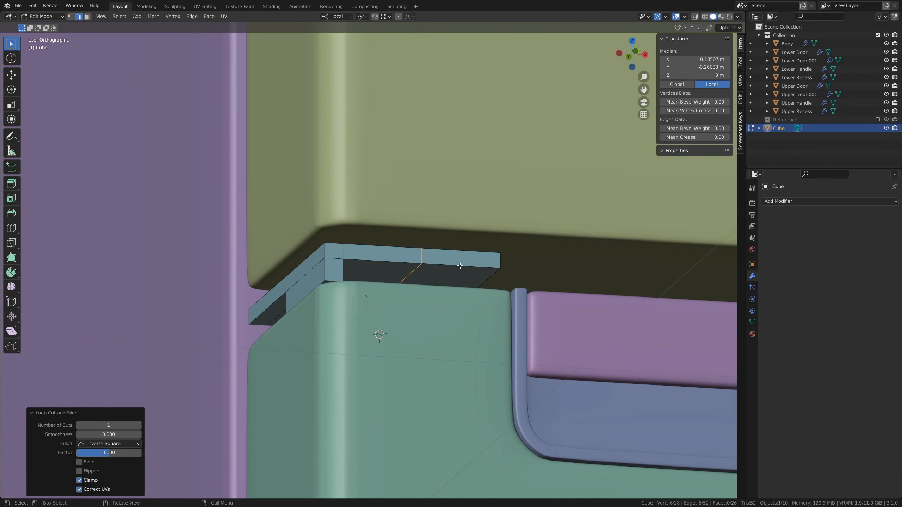
pyautogui.press('3')
pyautogui.click(454, 262)
pyautogui.moveTo(454, 262); pyautogui.dragTo(446, 265, button='middle')
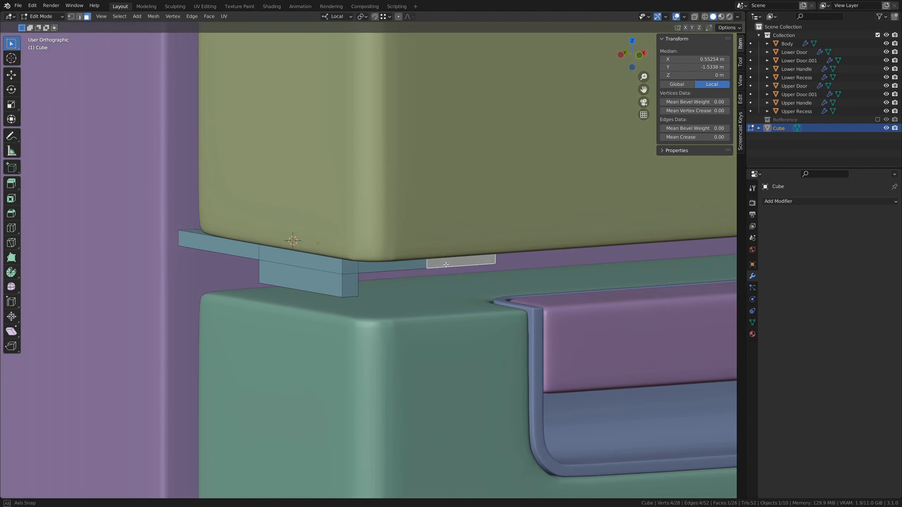
pyautogui.press('g')
pyautogui.press('y')
pyautogui.press('y')
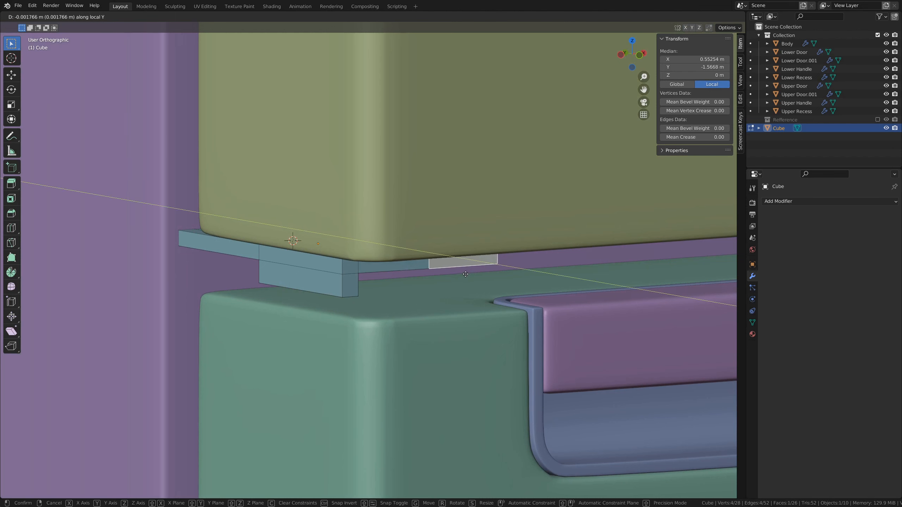
pyautogui.click(476, 282)
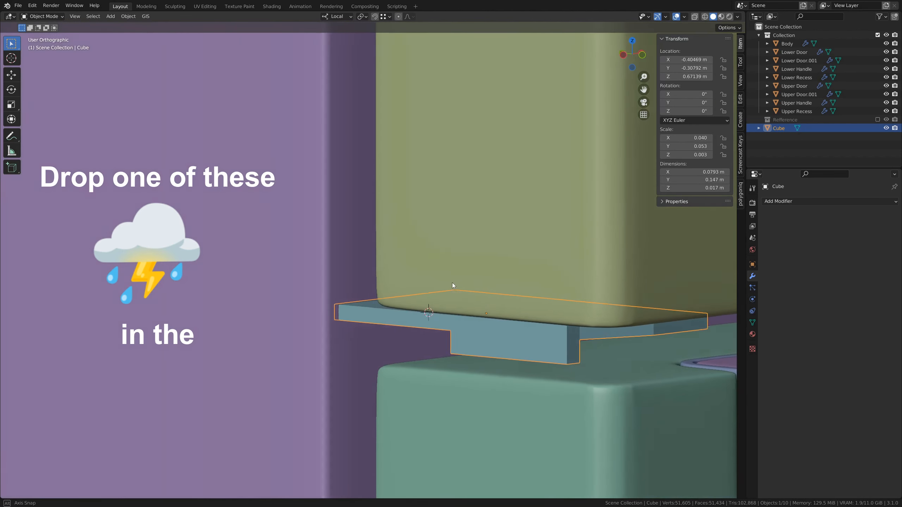
# Check the hinge bracket's fit between the doors and isolate it in local view.
pyautogui.moveTo(452, 283); pyautogui.dragTo(473, 264, button='middle')
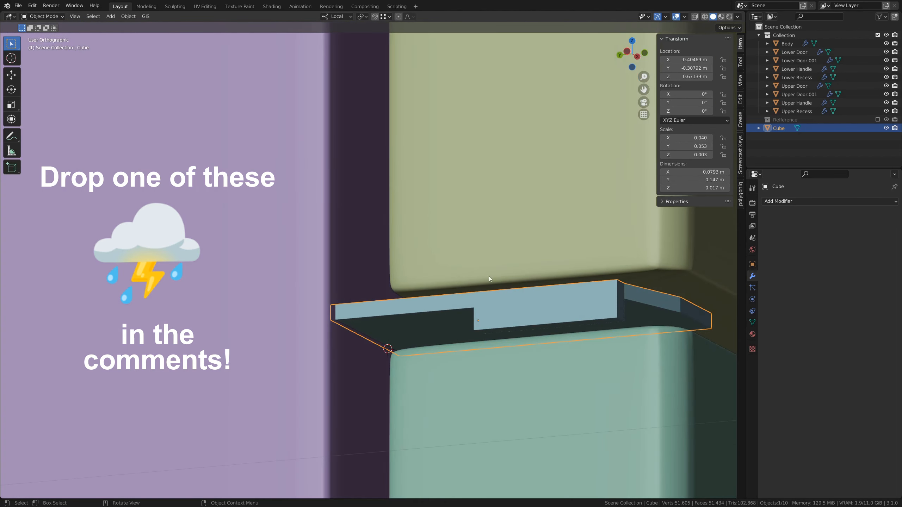
pyautogui.keyDown('shift'); pyautogui.moveTo(574, 303); pyautogui.dragTo(369, 272, button='middle'); pyautogui.keyUp('shift')
pyautogui.scroll(-11, 375, 271)
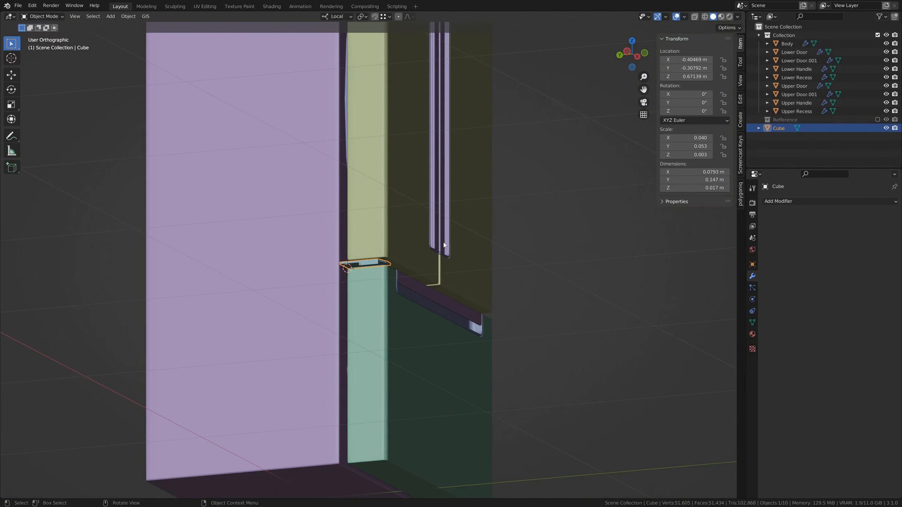
pyautogui.moveTo(443, 243); pyautogui.dragTo(379, 260, button='middle')
pyautogui.keyDown('shift'); pyautogui.moveTo(429, 224); pyautogui.dragTo(424, 268, button='middle'); pyautogui.keyUp('shift')
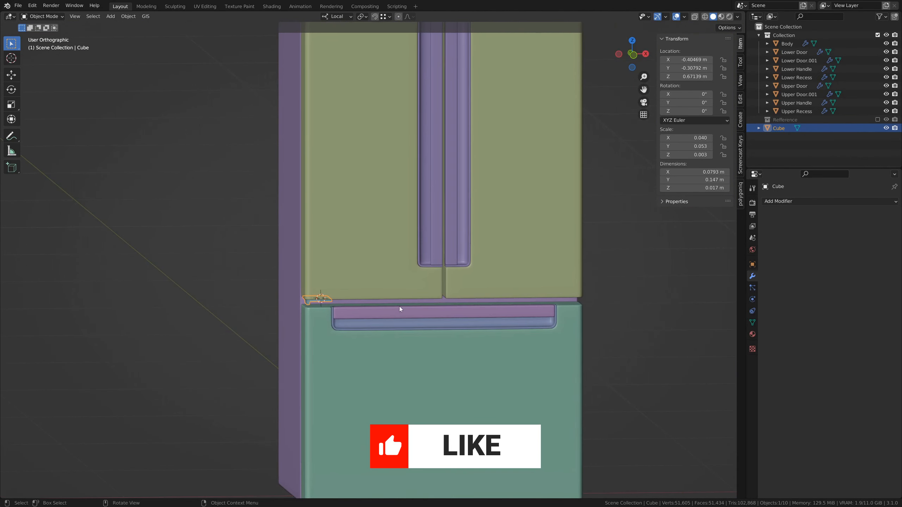
pyautogui.hotkey('ctrl', 'shift', 's')
pyautogui.click(536, 371)
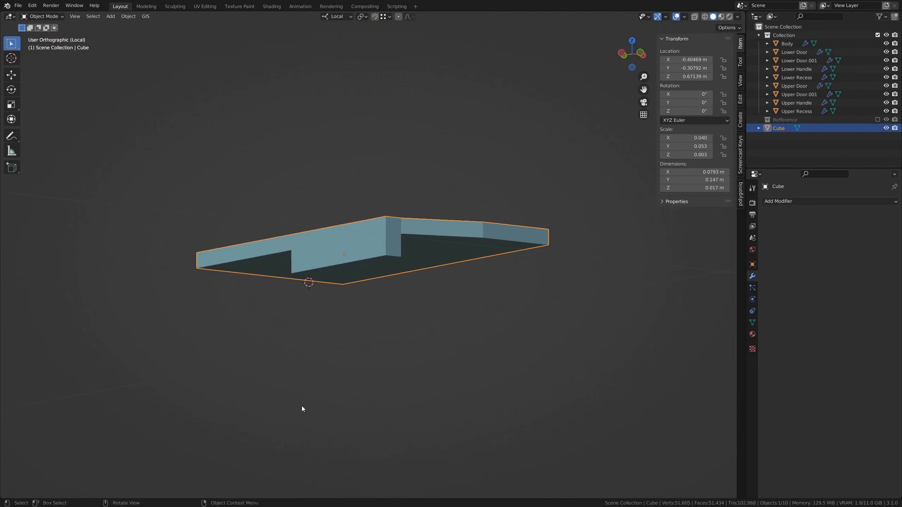
pyautogui.moveTo(456, 173); pyautogui.dragTo(431, 249, button='middle')
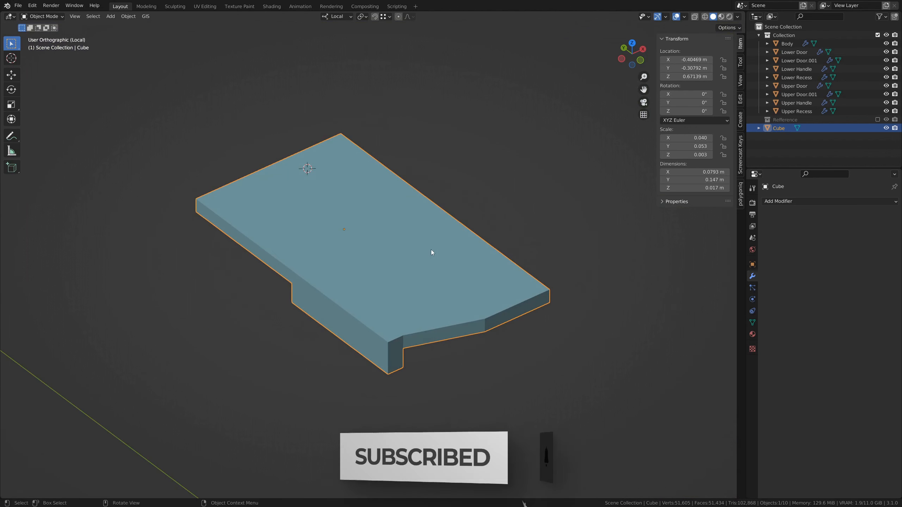
# Select the bracket's outer border edges, including those of the lower tab, and set their mean bevel weight to 1.00.
pyautogui.press('Tab')
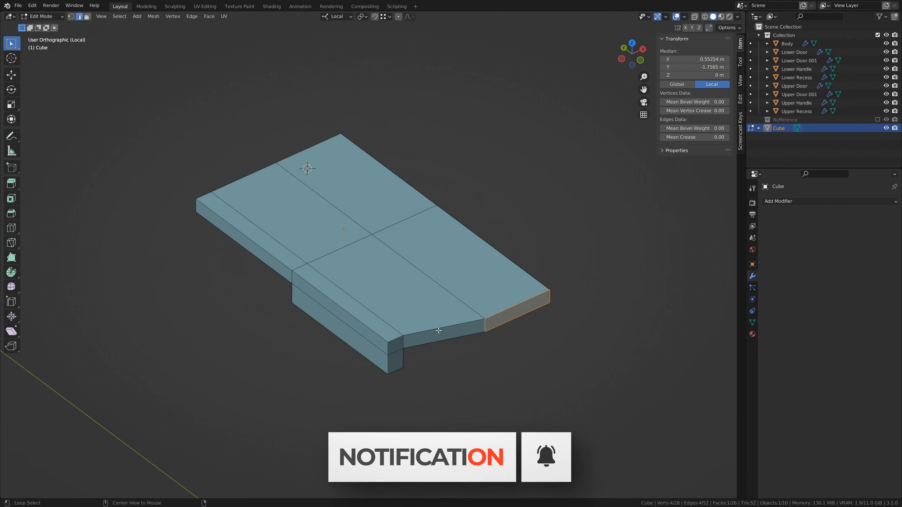
pyautogui.keyDown('alt'); pyautogui.click(439, 331); pyautogui.keyUp('alt')
pyautogui.keyDown('alt'); pyautogui.keyDown('shift'); pyautogui.click(379, 354); pyautogui.keyUp('shift'); pyautogui.keyUp('alt')
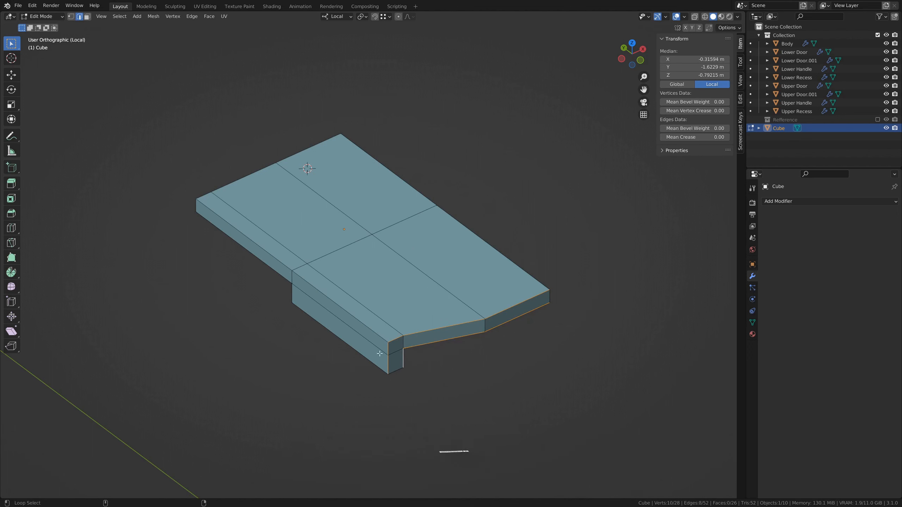
pyautogui.keyDown('alt'); pyautogui.keyDown('shift'); pyautogui.click(552, 299); pyautogui.keyUp('shift'); pyautogui.keyUp('alt')
pyautogui.moveTo(552, 302); pyautogui.dragTo(465, 239, button='middle')
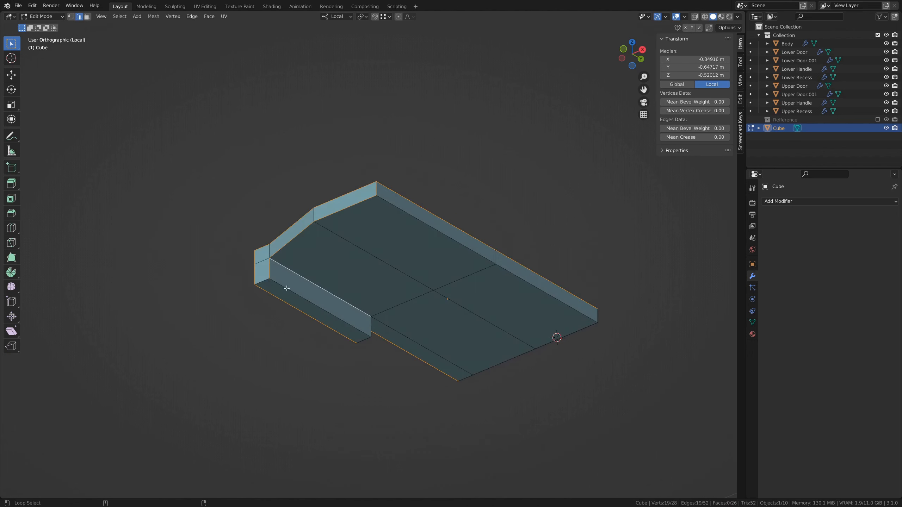
pyautogui.keyDown('alt'); pyautogui.keyDown('shift'); pyautogui.click(286, 287); pyautogui.keyUp('shift'); pyautogui.keyUp('alt')
pyautogui.keyDown('alt'); pyautogui.keyDown('shift'); pyautogui.click(366, 341); pyautogui.keyUp('shift'); pyautogui.keyUp('alt')
pyautogui.keyDown('alt'); pyautogui.keyDown('shift'); pyautogui.click(501, 363); pyautogui.keyUp('shift'); pyautogui.keyUp('alt')
pyautogui.moveTo(515, 352); pyautogui.dragTo(483, 343, button='middle')
pyautogui.keyDown('alt'); pyautogui.keyDown('shift'); pyautogui.click(582, 262); pyautogui.keyUp('shift'); pyautogui.keyUp('alt')
pyautogui.moveTo(593, 277); pyautogui.dragTo(358, 366, button='middle')
pyautogui.keyDown('alt'); pyautogui.keyDown('shift'); pyautogui.click(384, 326); pyautogui.keyUp('shift'); pyautogui.keyUp('alt')
pyautogui.moveTo(692, 128); pyautogui.dragTo(728, 128)
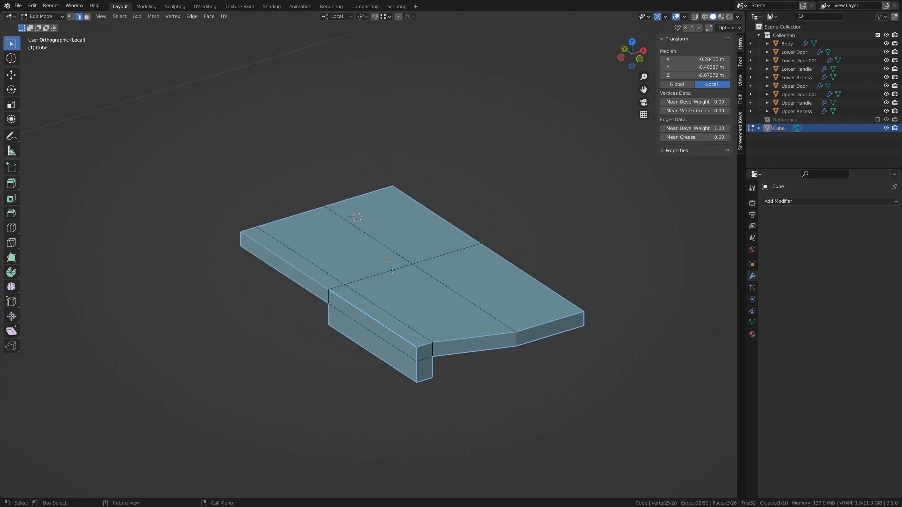
# Leave Edit Mode and local view, and add the upper recess to the bracket selection as the active object.
pyautogui.moveTo(392, 271); pyautogui.dragTo(451, 312, button='middle')
pyautogui.press('Tab')
pyautogui.moveTo(508, 327); pyautogui.dragTo(443, 294, button='middle')
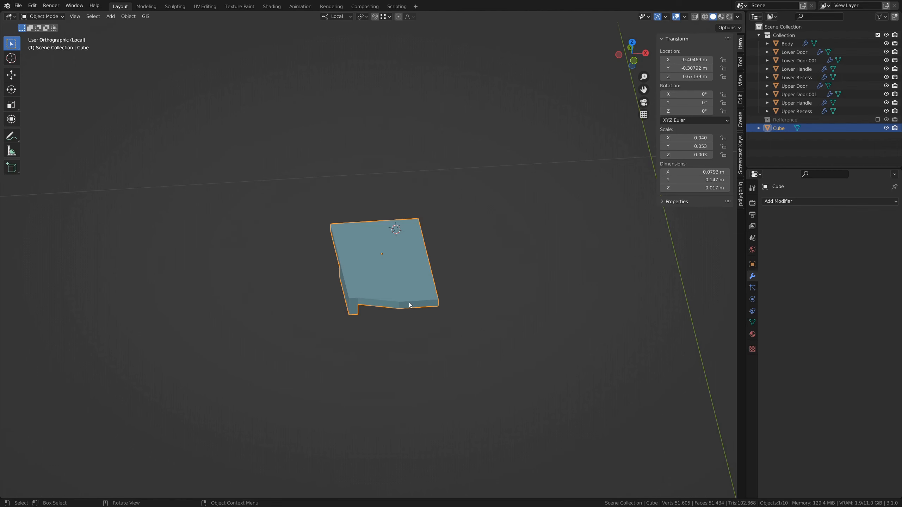
pyautogui.press('KP_Divide')
pyautogui.moveTo(448, 289); pyautogui.dragTo(444, 239, button='middle')
pyautogui.keyDown('shift'); pyautogui.click(456, 200); pyautogui.keyUp('shift')
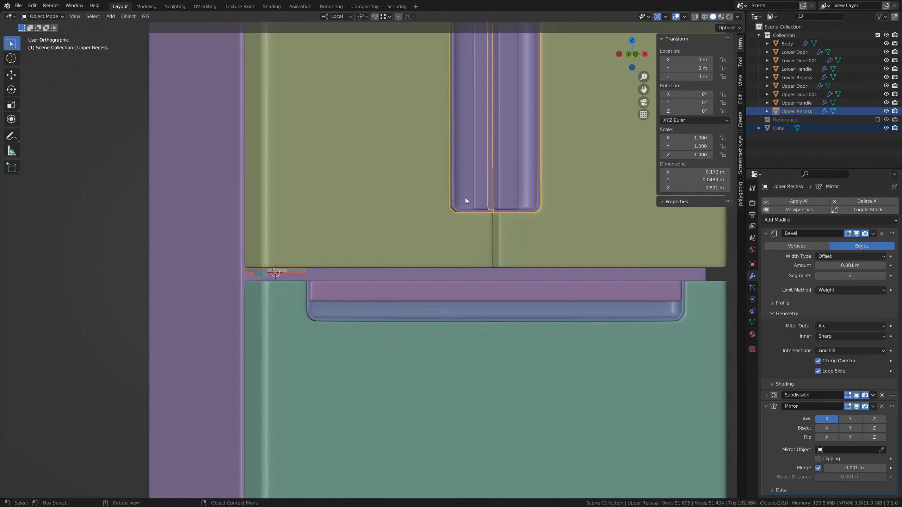
# Copy the upper recess's modifiers to the hinge bracket.
pyautogui.hotkey('ctrl', 'l')
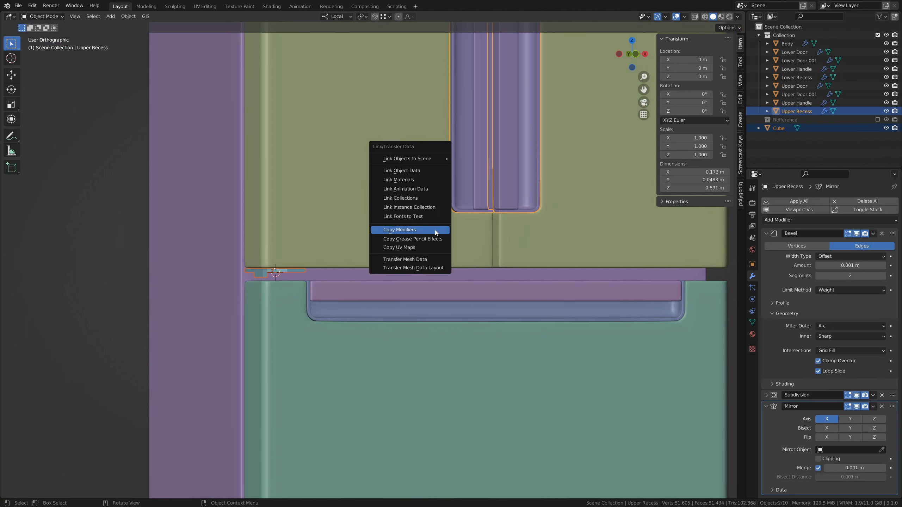
pyautogui.click(435, 229)
pyautogui.scroll(4, 319, 310)
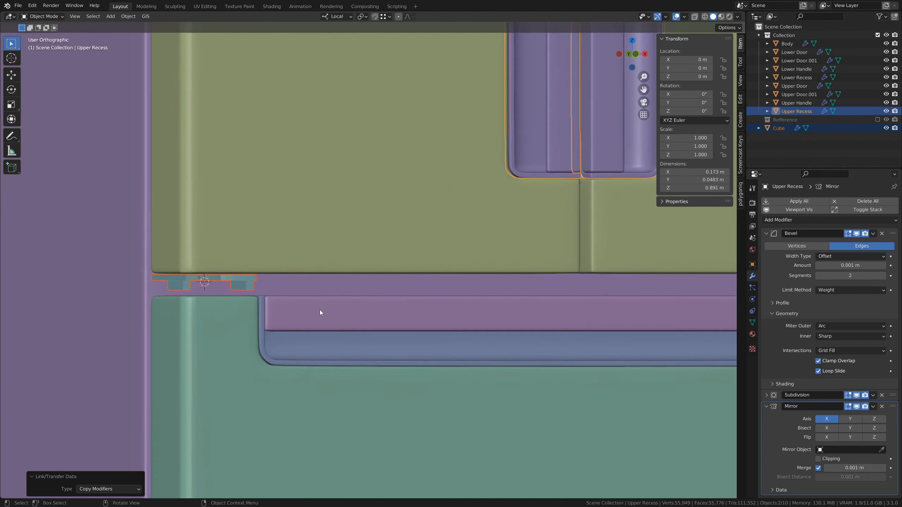
pyautogui.keyDown('shift'); pyautogui.moveTo(315, 307); pyautogui.dragTo(453, 262, button='middle'); pyautogui.keyUp('shift')
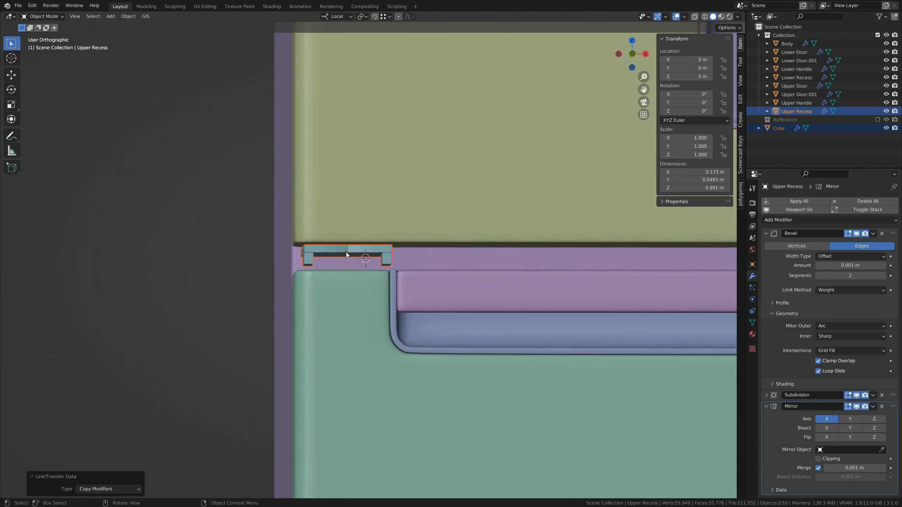
pyautogui.scroll(-5, 350, 255)
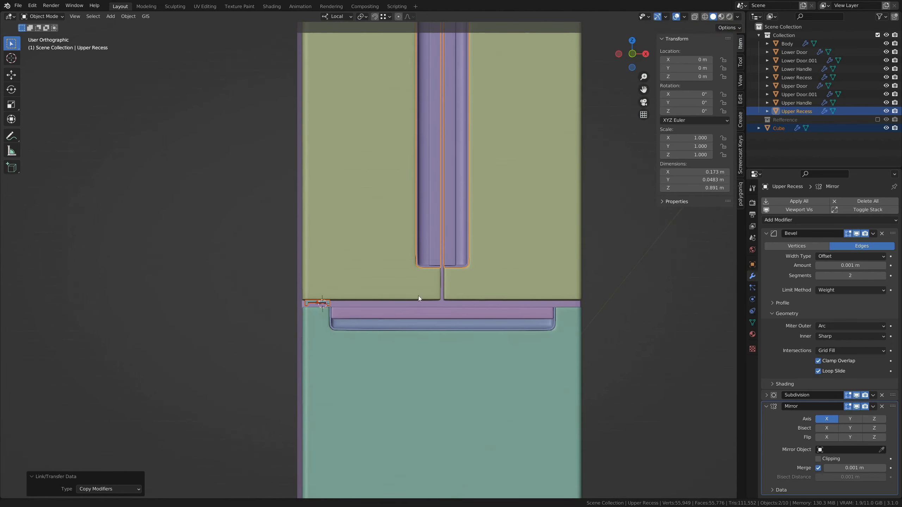
pyautogui.keyDown('shift'); pyautogui.moveTo(418, 296); pyautogui.dragTo(418, 298, button='middle'); pyautogui.keyUp('shift')
# Set the refrigerator Body as the mirror object in the hinge bracket's Mirror modifier and check the mirrored bracket from several angles.
pyautogui.click(307, 307)
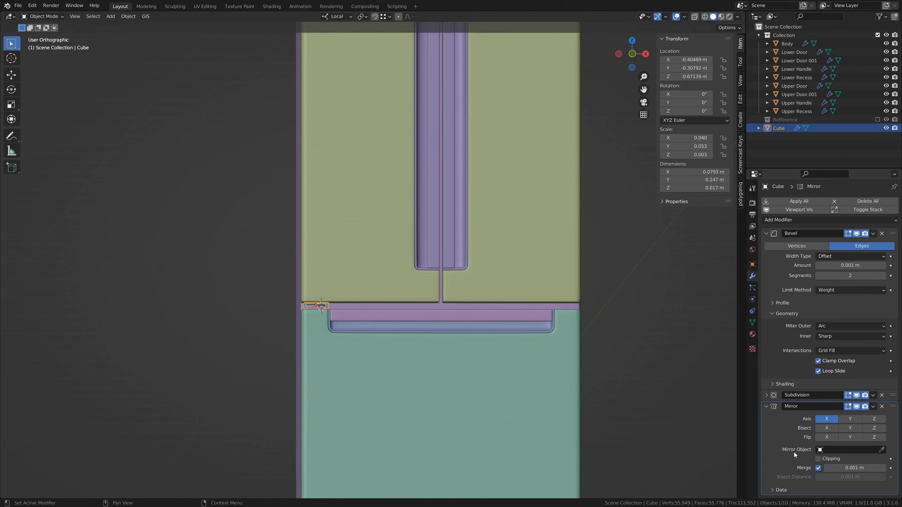
pyautogui.click(882, 451)
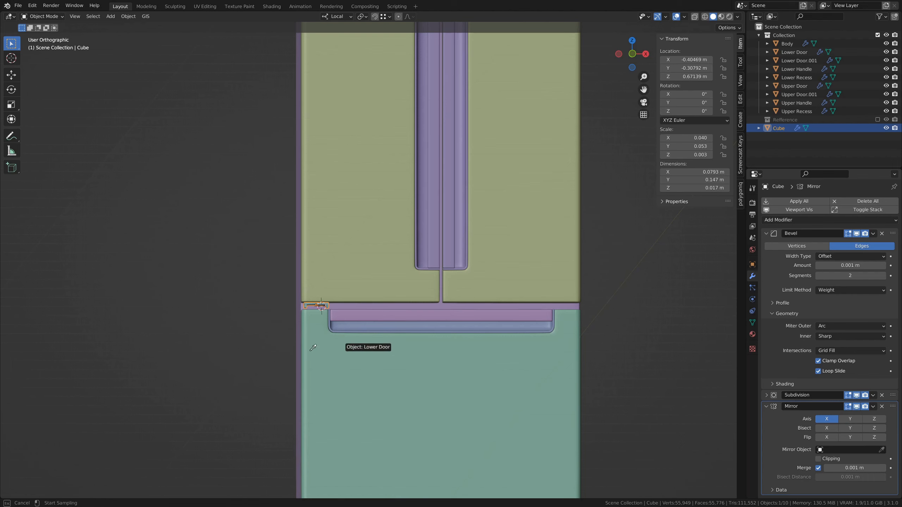
pyautogui.click(300, 307)
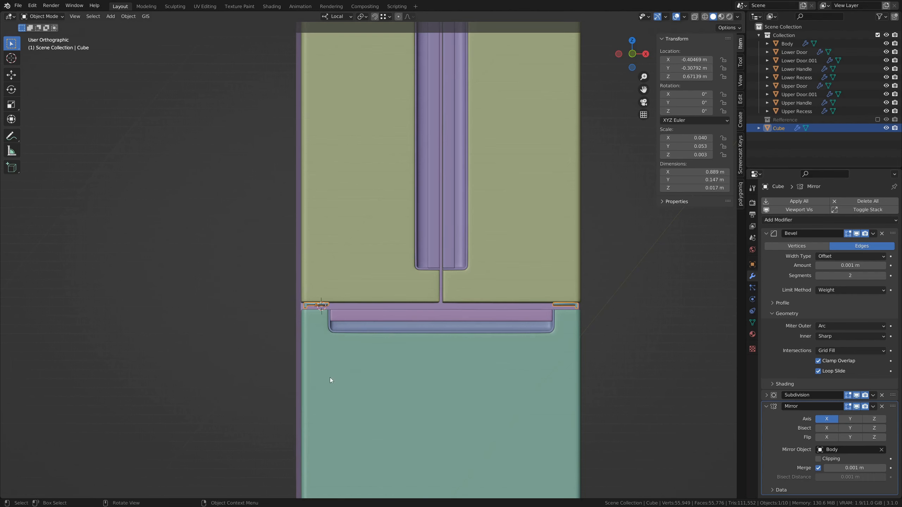
pyautogui.moveTo(507, 342); pyautogui.dragTo(420, 368, button='middle')
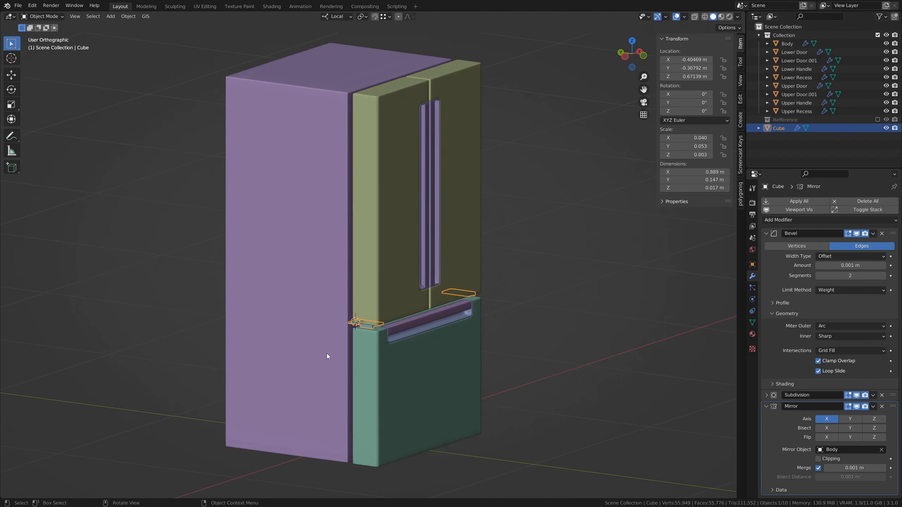
pyautogui.moveTo(355, 365); pyautogui.dragTo(454, 363, button='middle')
pyautogui.scroll(-2, 453, 366)
pyautogui.moveTo(403, 351); pyautogui.dragTo(389, 325, button='middle')
pyautogui.scroll(3, 375, 344)
pyautogui.keyDown('shift'); pyautogui.moveTo(422, 395); pyautogui.dragTo(418, 364, button='middle'); pyautogui.keyUp('shift')
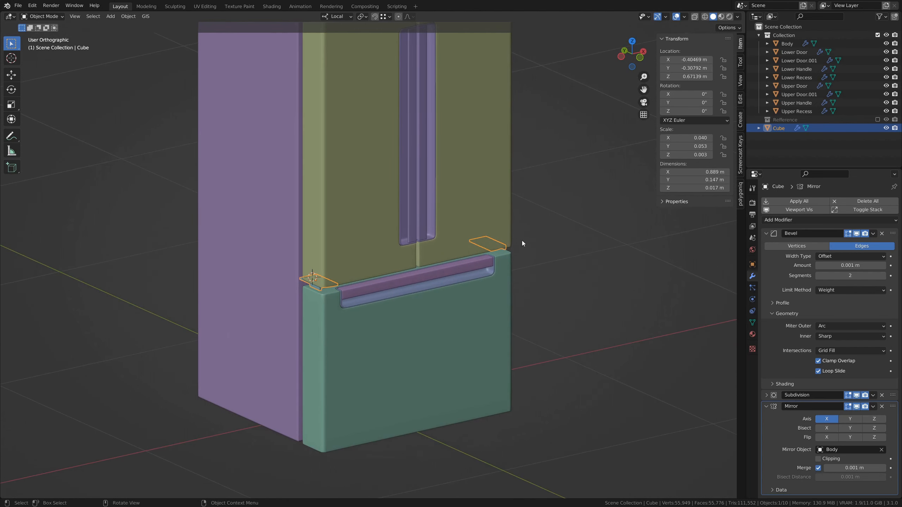
# Append the materials Black Plastic, Dots Stroke, Gray Plastic, H_Dishwasher, Painted Metal and Stainless from Process_002.blend in the Dishwasher folder.
pyautogui.click(18, 6)
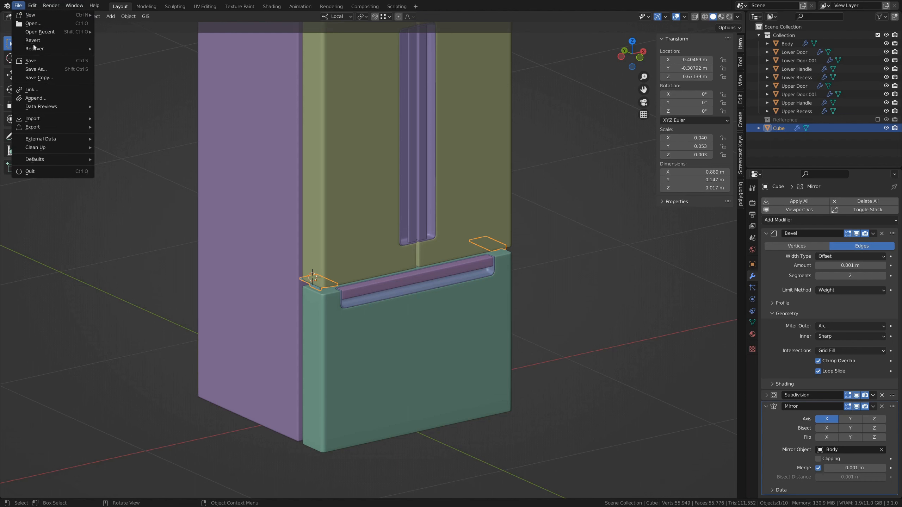
pyautogui.click(49, 99)
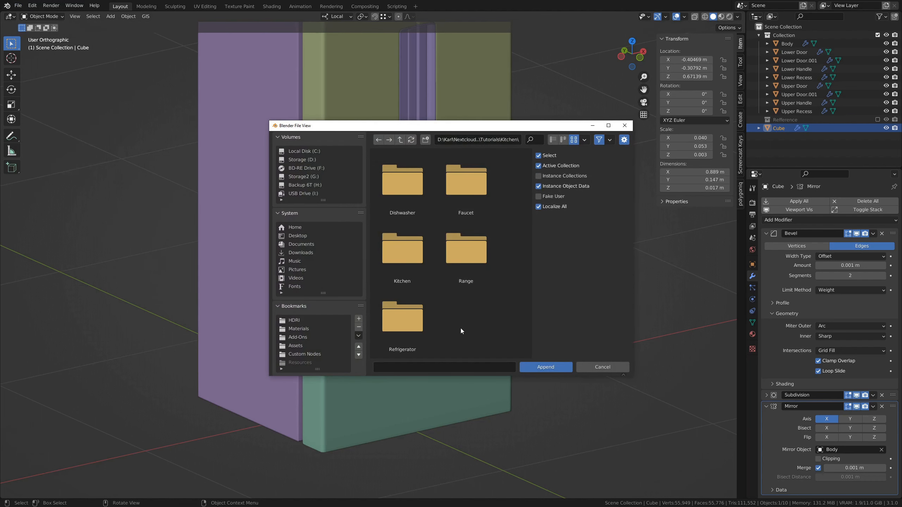
pyautogui.doubleClick(402, 180)
pyautogui.scroll(-2, 500, 284)
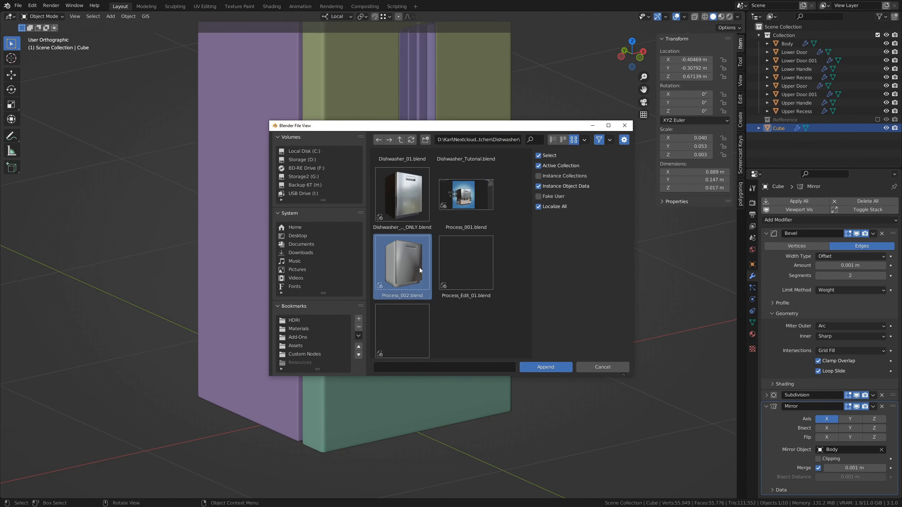
pyautogui.doubleClick(419, 268)
pyautogui.moveTo(487, 129); pyautogui.dragTo(434, 107)
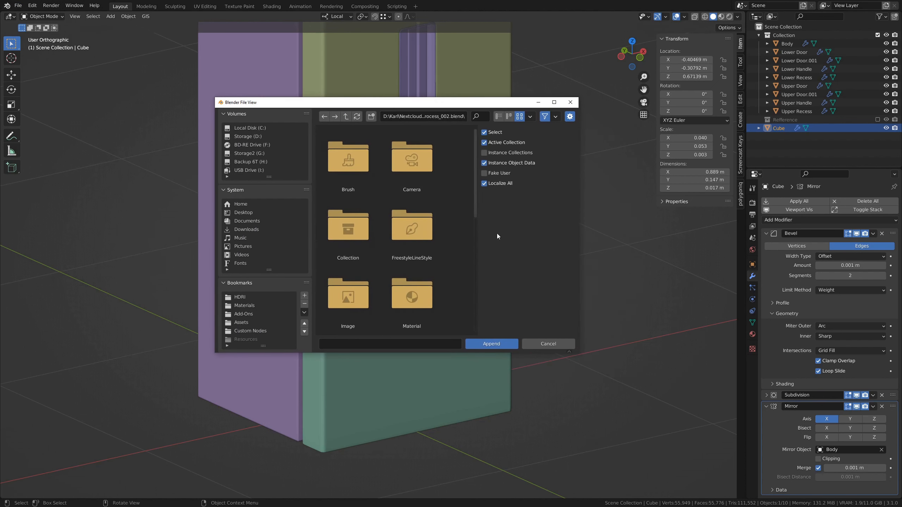
pyautogui.moveTo(577, 224); pyautogui.dragTo(673, 226)
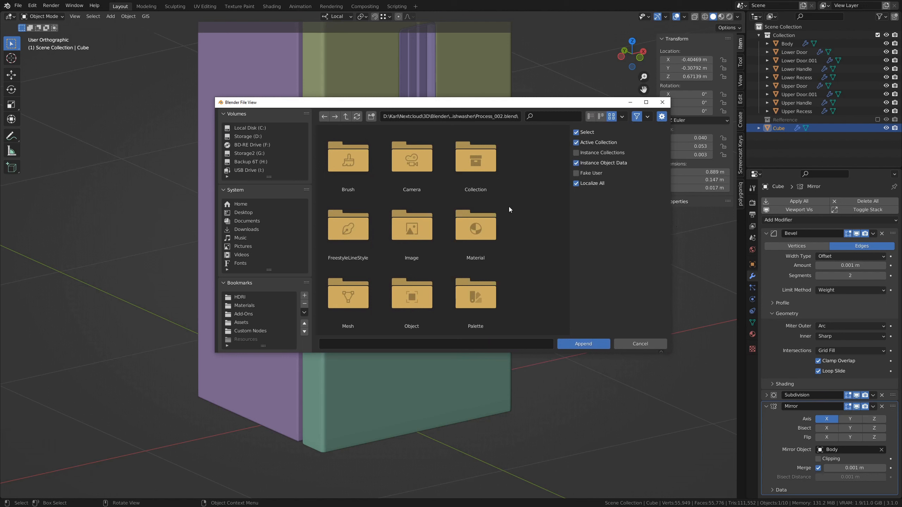
pyautogui.scroll(-2, 504, 203)
pyautogui.doubleClick(469, 192)
pyautogui.moveTo(528, 282); pyautogui.dragTo(324, 132)
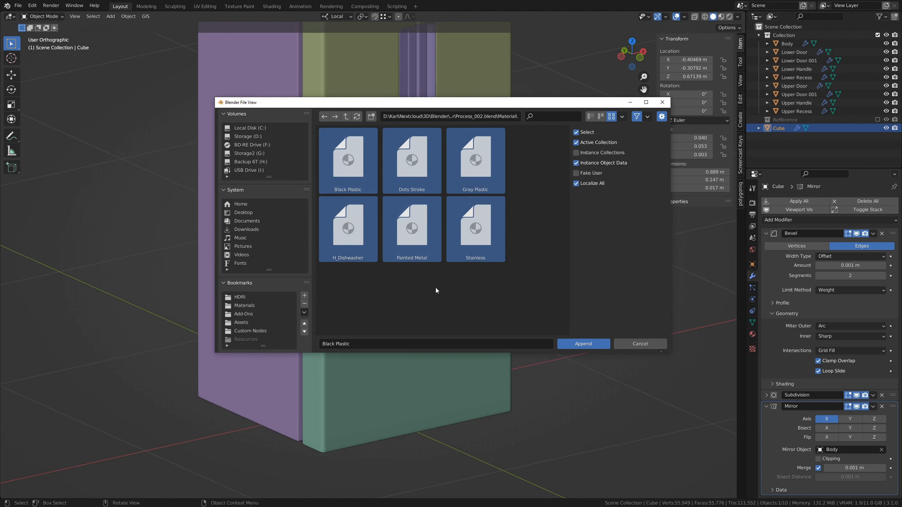
pyautogui.click(568, 344)
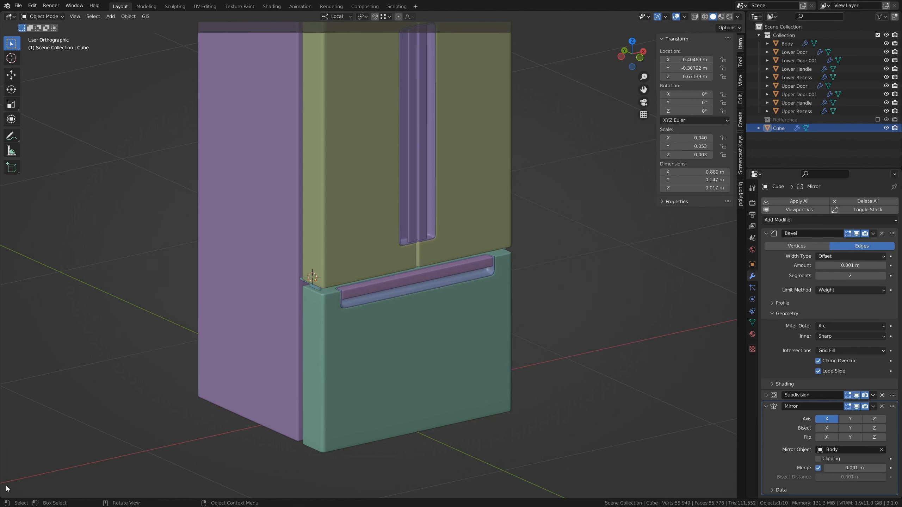
# Switch the viewport shading to Material Preview with the whole refrigerator in view.
pyautogui.scroll(-6, 541, 126)
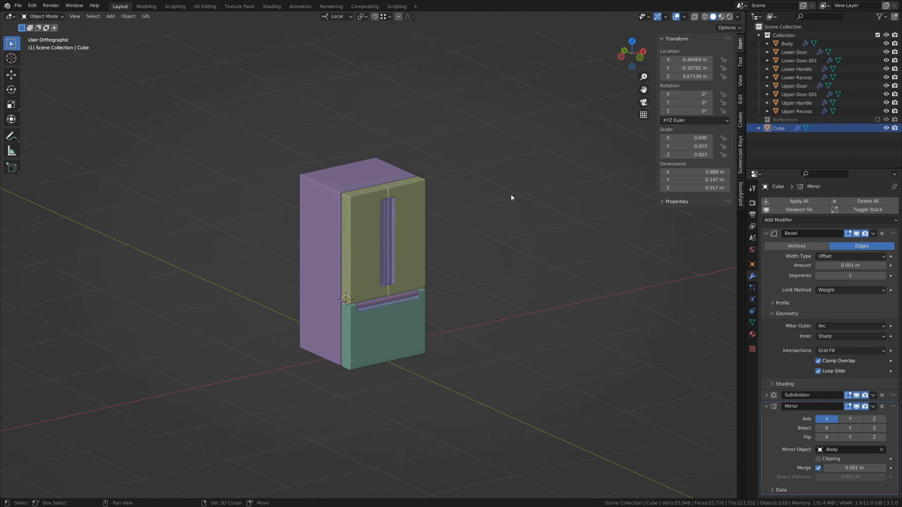
pyautogui.moveTo(543, 204); pyautogui.dragTo(519, 239, button='middle')
pyautogui.scroll(3, 520, 263)
pyautogui.moveTo(521, 269); pyautogui.dragTo(501, 266, button='middle')
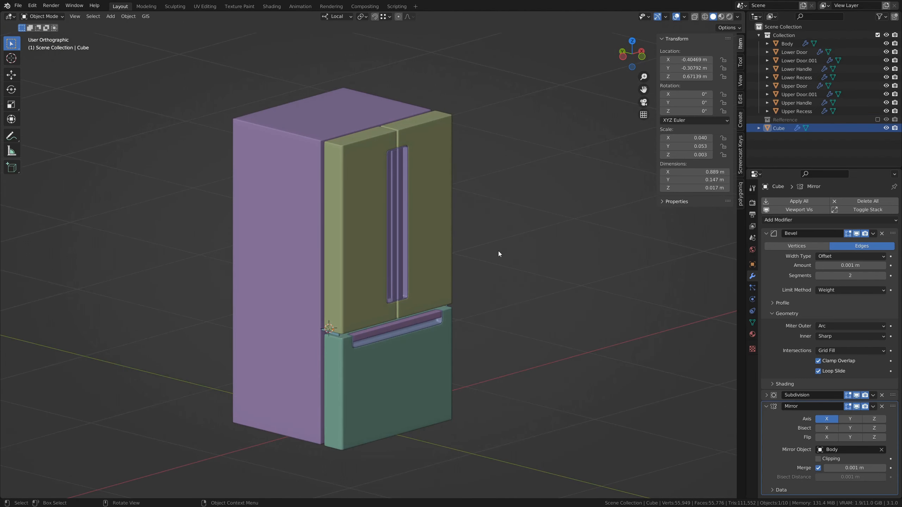
pyautogui.press('z')
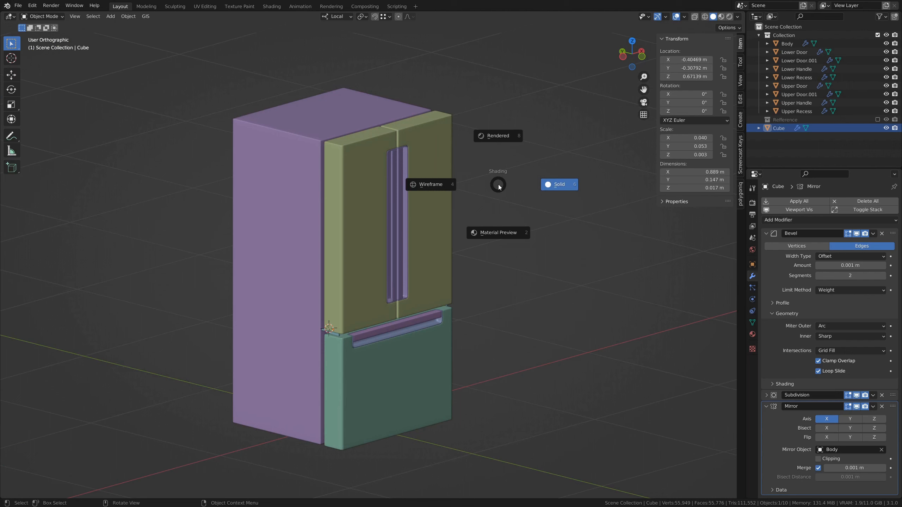
pyautogui.click(497, 232)
pyautogui.moveTo(489, 233); pyautogui.dragTo(472, 218, button='middle')
pyautogui.scroll(2, 460, 299)
pyautogui.keyDown('shift'); pyautogui.moveTo(484, 329); pyautogui.dragTo(508, 279, button='middle'); pyautogui.keyUp('shift')
pyautogui.scroll(-1, 508, 280)
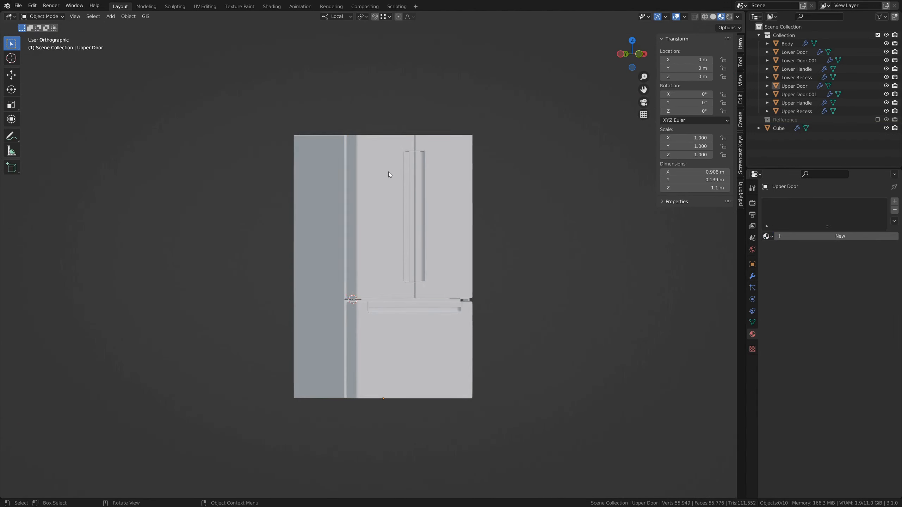
# Assign the existing Stainless material to the upper door.
pyautogui.click(389, 174)
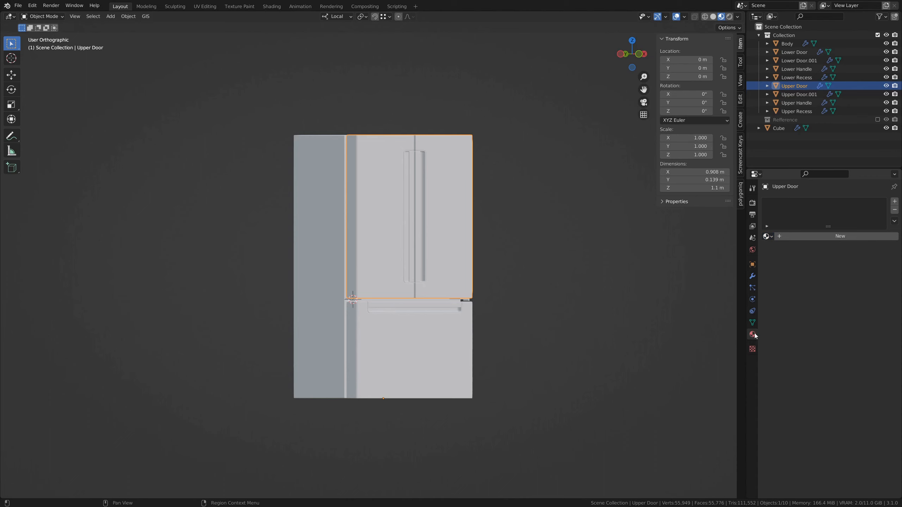
pyautogui.click(767, 237)
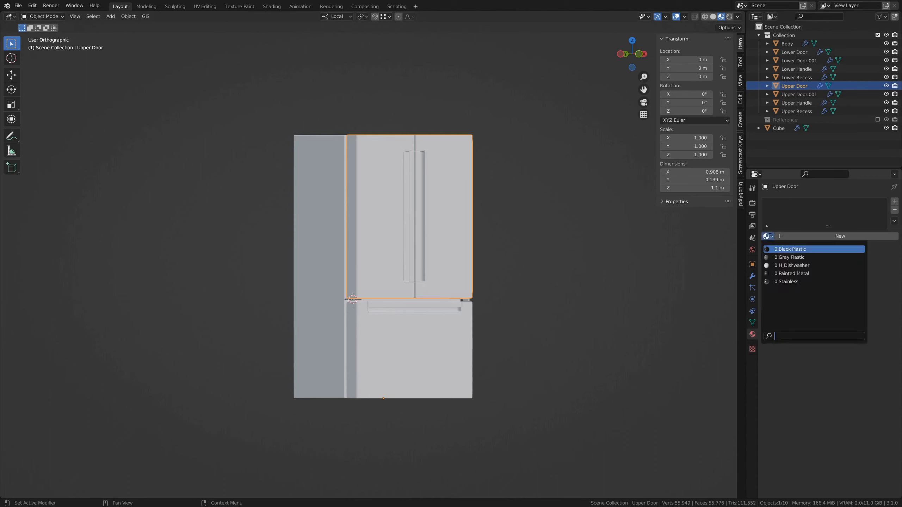
pyautogui.click(788, 282)
pyautogui.scroll(4, 446, 201)
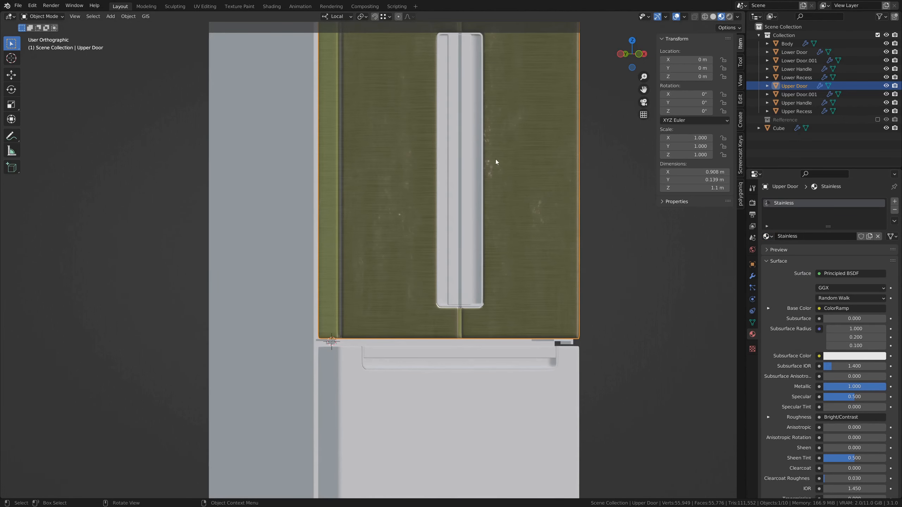
pyautogui.moveTo(472, 145); pyautogui.dragTo(501, 269, button='middle')
pyautogui.scroll(-5, 508, 218)
pyautogui.keyDown('shift'); pyautogui.moveTo(531, 310); pyautogui.dragTo(544, 282, button='middle'); pyautogui.keyUp('shift')
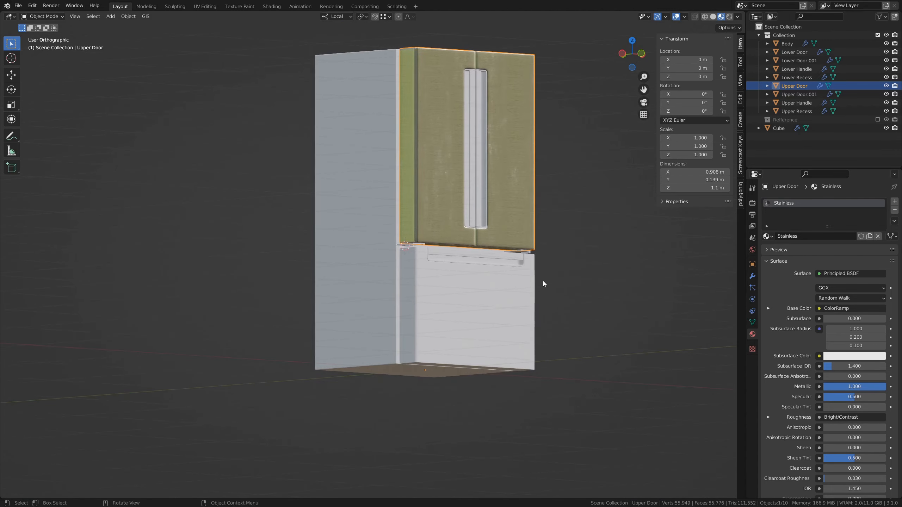
# Link the upper door's Stainless material to the lower door, the lower handle and the upper handle.
pyautogui.click(463, 304)
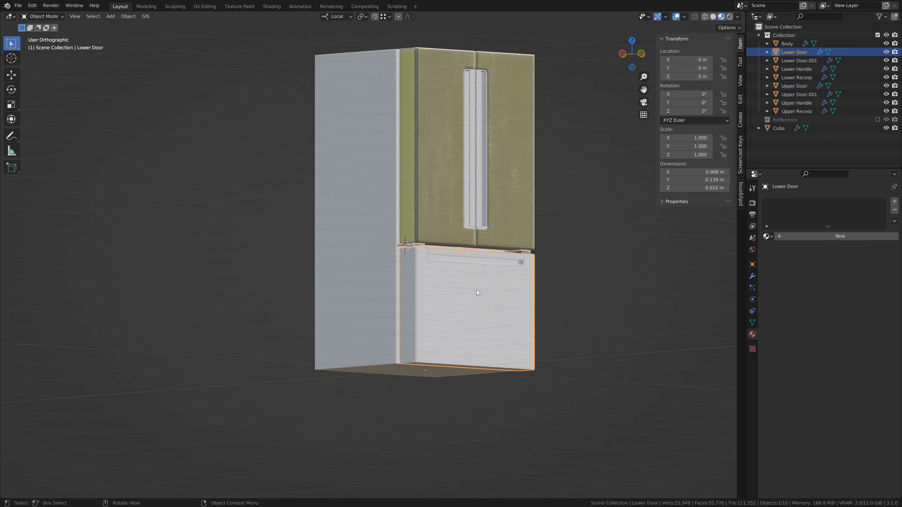
pyautogui.keyDown('shift'); pyautogui.click(468, 253); pyautogui.keyUp('shift')
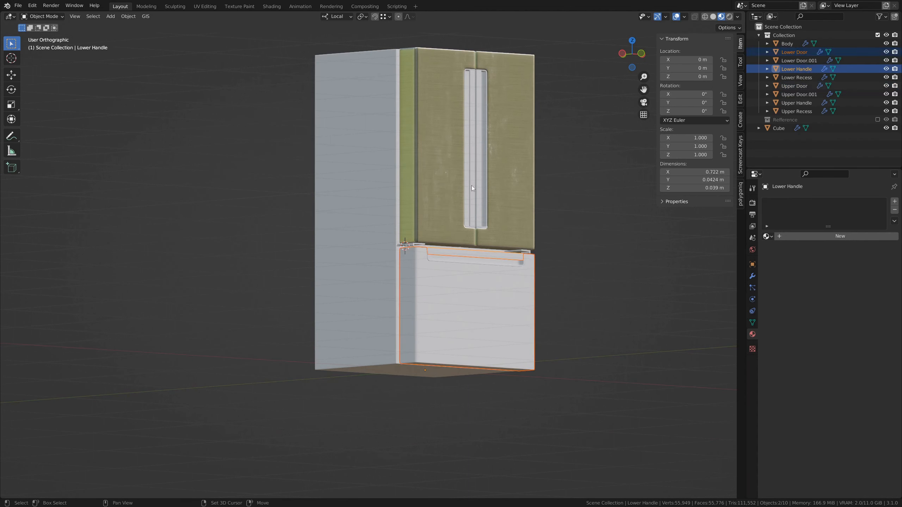
pyautogui.keyDown('shift'); pyautogui.click(474, 112); pyautogui.keyUp('shift')
pyautogui.moveTo(548, 119); pyautogui.dragTo(523, 154, button='middle')
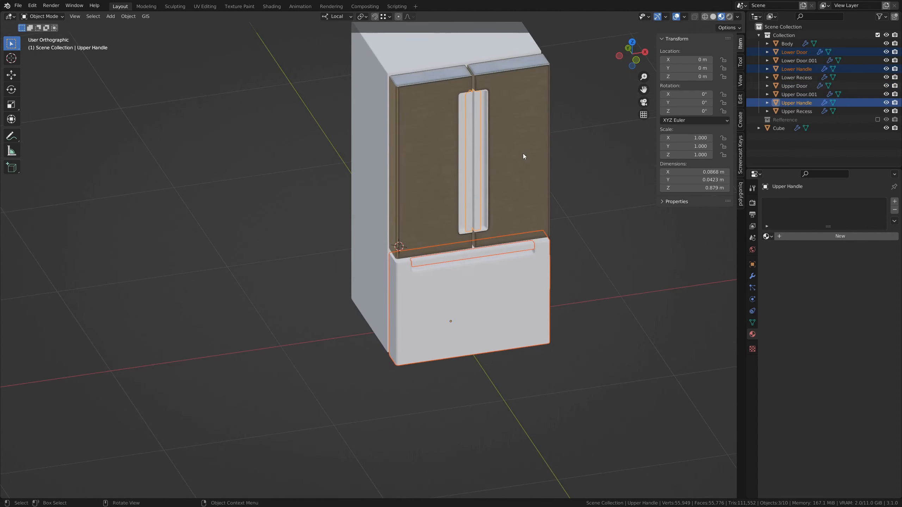
pyautogui.keyDown('shift'); pyautogui.click(421, 97); pyautogui.keyUp('shift')
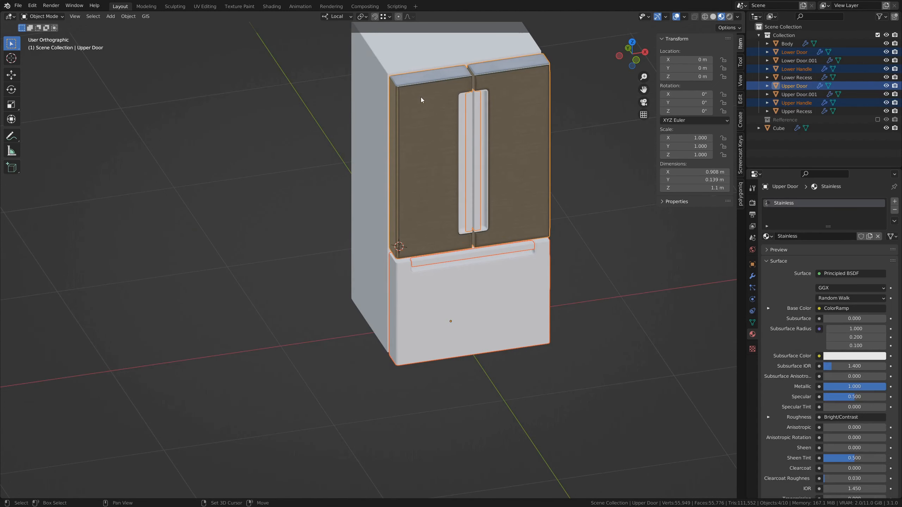
pyautogui.moveTo(419, 135); pyautogui.dragTo(436, 127, button='middle')
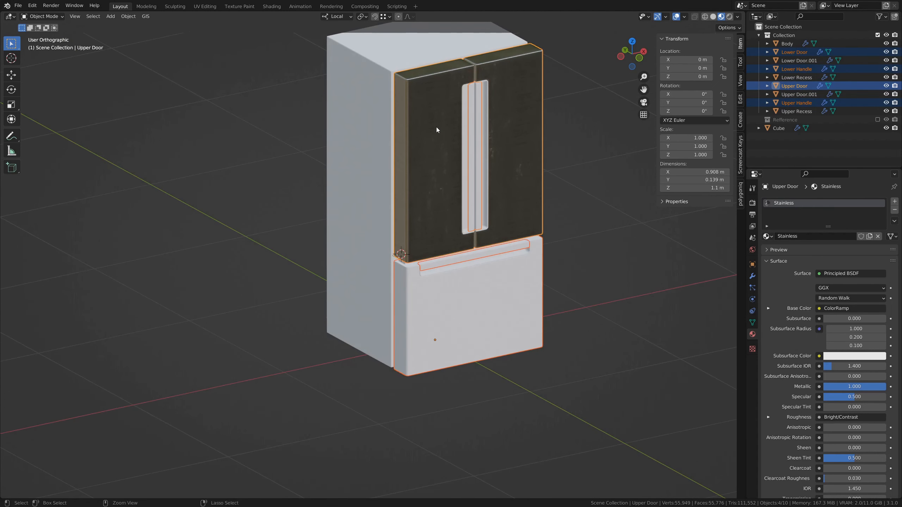
pyautogui.hotkey('ctrl', 'l')
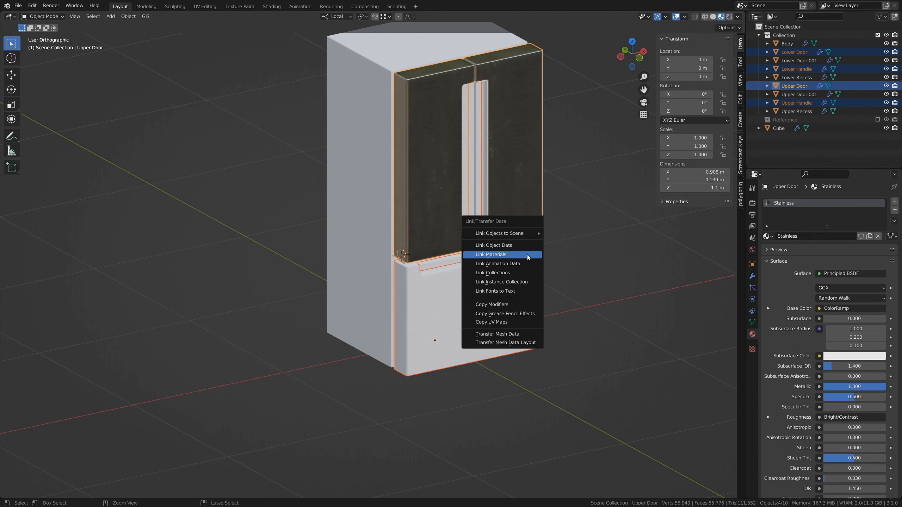
pyautogui.click(508, 258)
pyautogui.keyDown('shift'); pyautogui.moveTo(514, 262); pyautogui.dragTo(515, 313, button='middle'); pyautogui.keyUp('shift')
pyautogui.scroll(2, 529, 355)
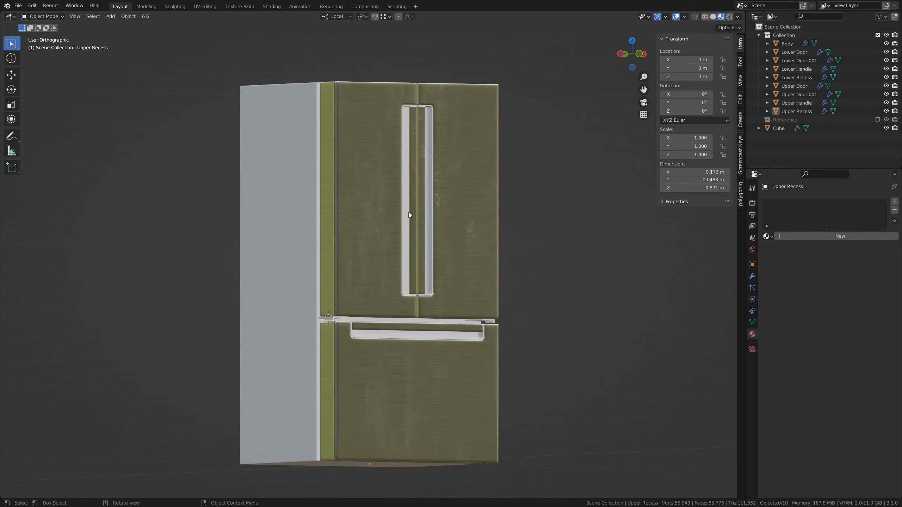
# Assign the Gray Plastic material to the upper recess and the lower recess.
pyautogui.click(407, 210)
pyautogui.click(767, 236)
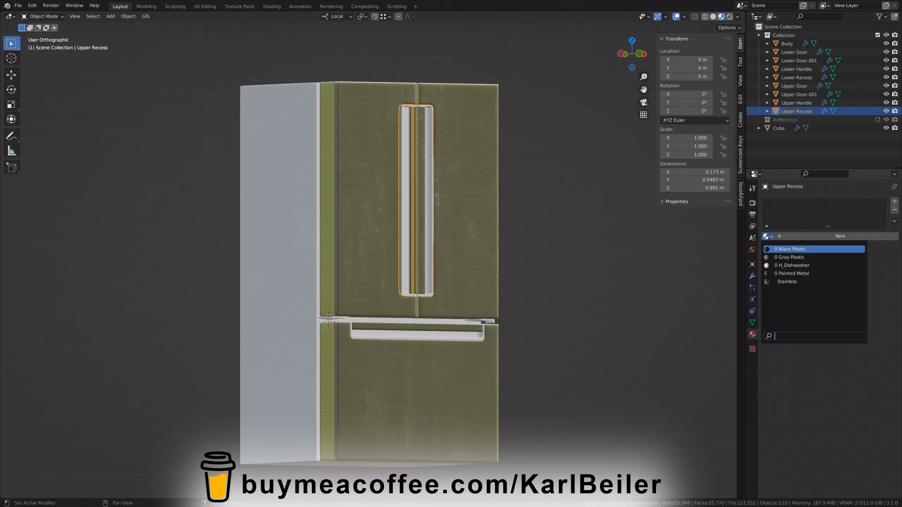
pyautogui.click(799, 257)
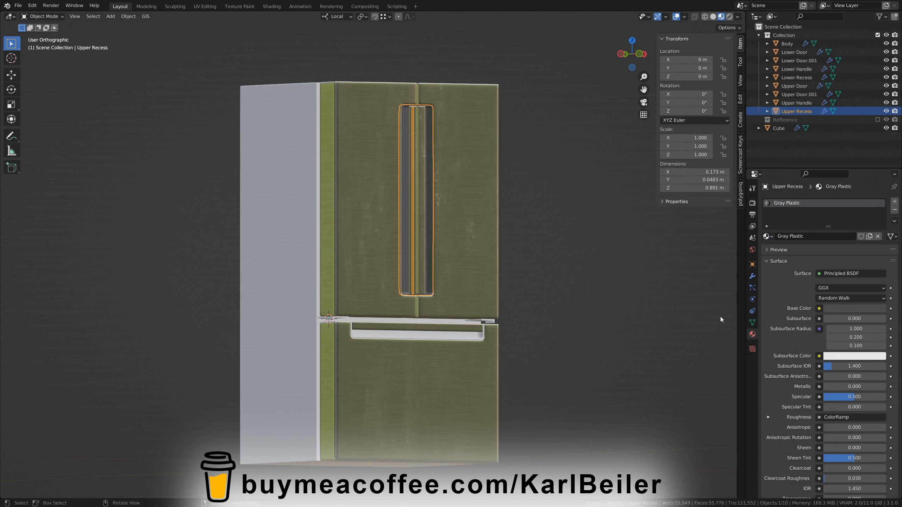
pyautogui.click(457, 336)
pyautogui.click(767, 236)
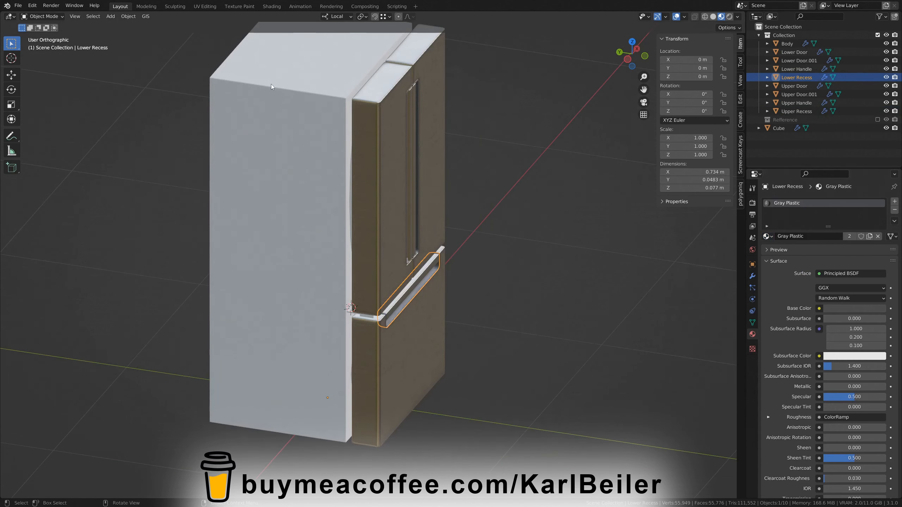
# Assign the existing Painted Metal material to the refrigerator body.
pyautogui.click(271, 84)
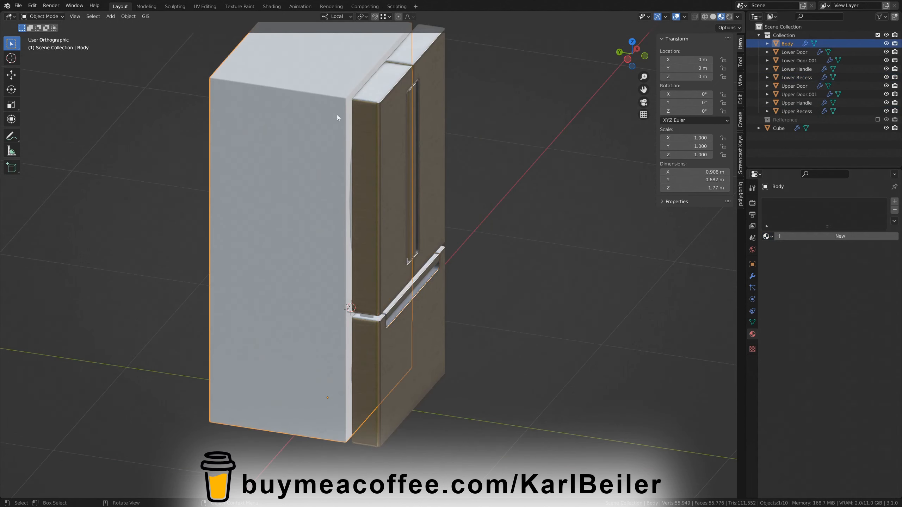
pyautogui.moveTo(336, 115); pyautogui.dragTo(392, 170, button='middle')
pyautogui.click(766, 237)
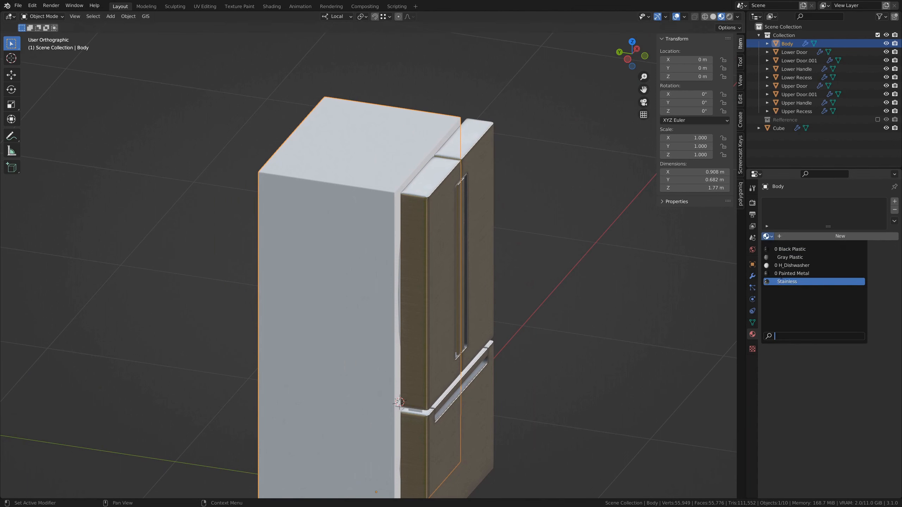
pyautogui.click(782, 274)
pyautogui.moveTo(639, 273); pyautogui.dragTo(526, 259, button='middle')
pyautogui.keyDown('shift'); pyautogui.moveTo(512, 312); pyautogui.dragTo(509, 308, button='middle'); pyautogui.keyUp('shift')
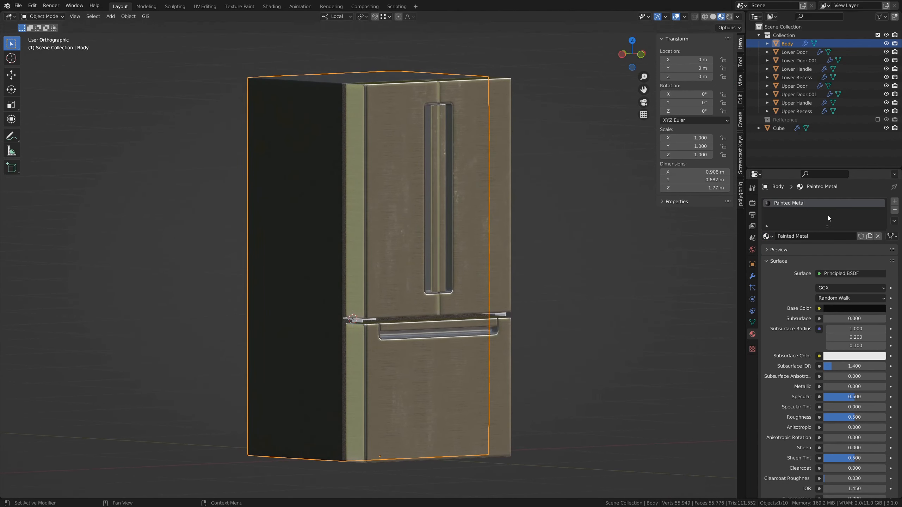
# Delete the unused H_Dishwasher material from the Blender File data and return the outliner to the View Layer display.
pyautogui.click(769, 237)
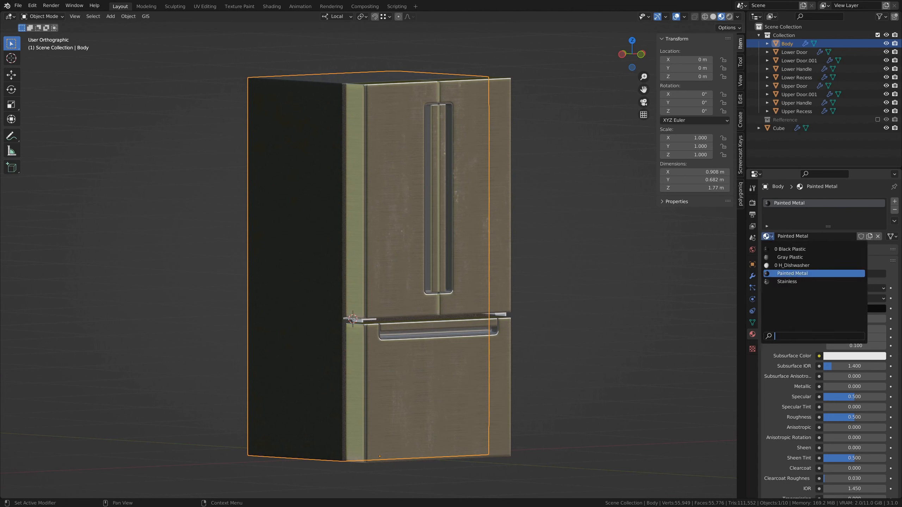
pyautogui.press('Escape')
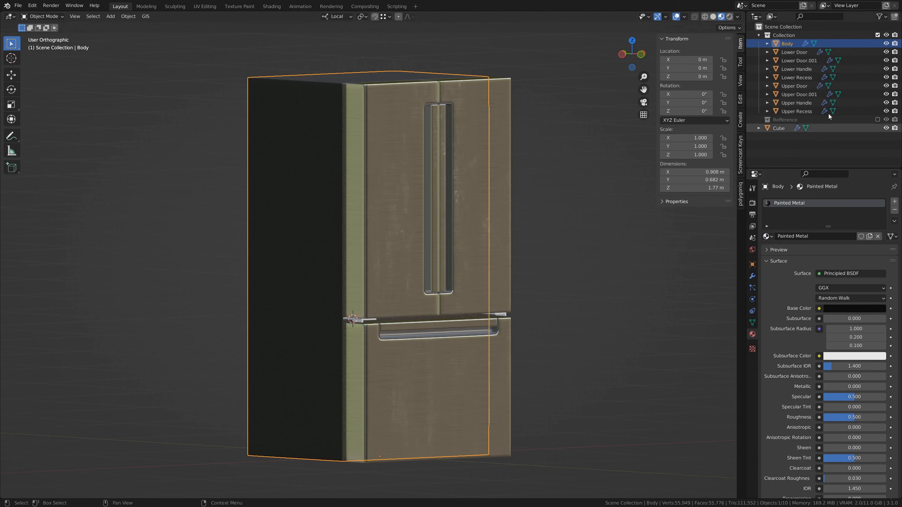
pyautogui.click(772, 18)
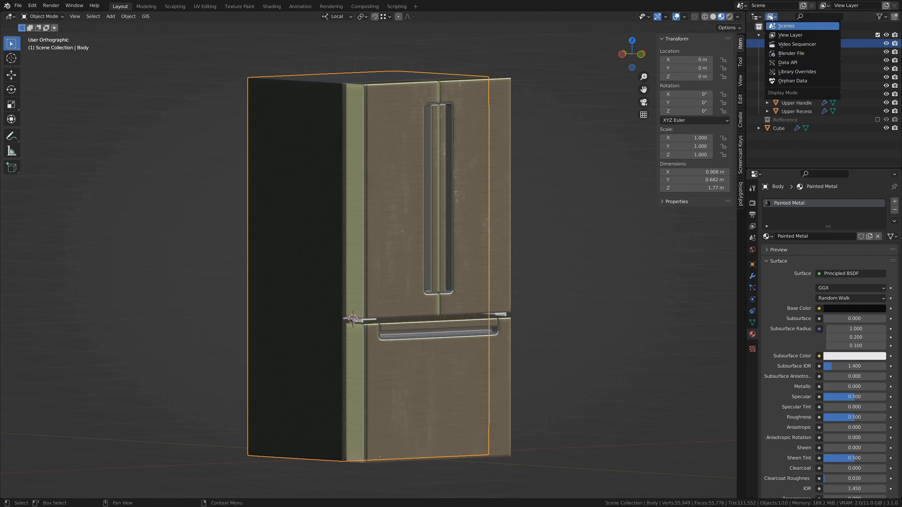
pyautogui.click(798, 55)
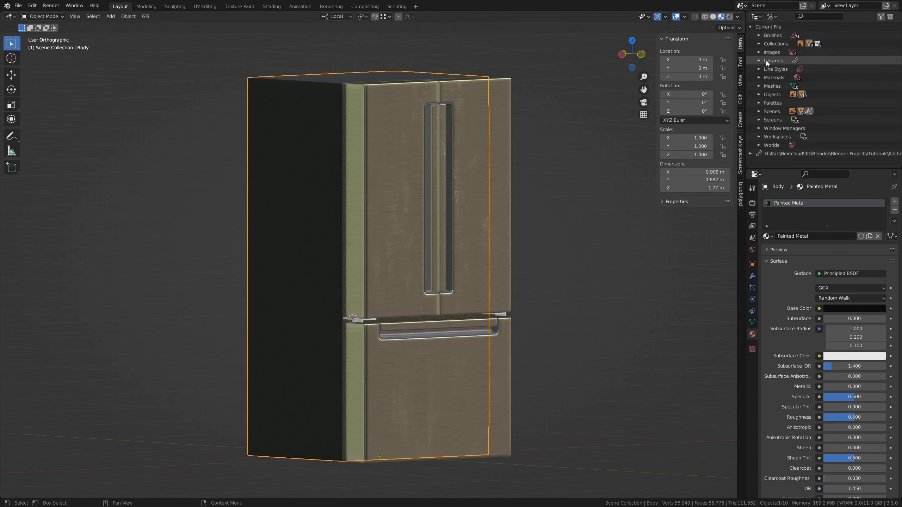
pyautogui.click(759, 78)
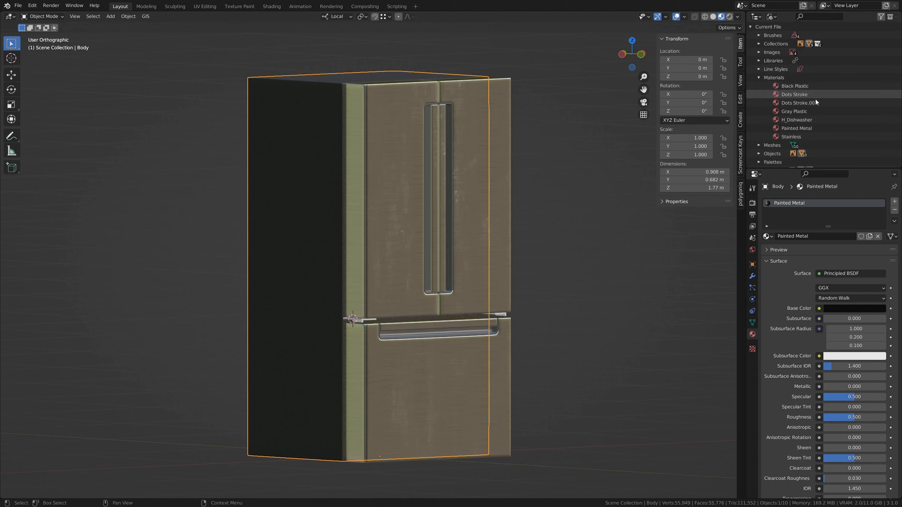
pyautogui.click(796, 121)
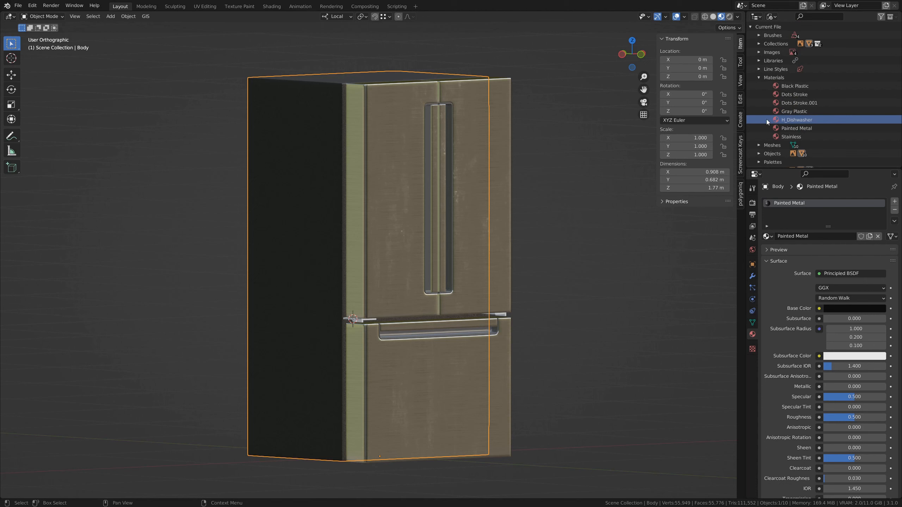
pyautogui.rightClick(823, 120)
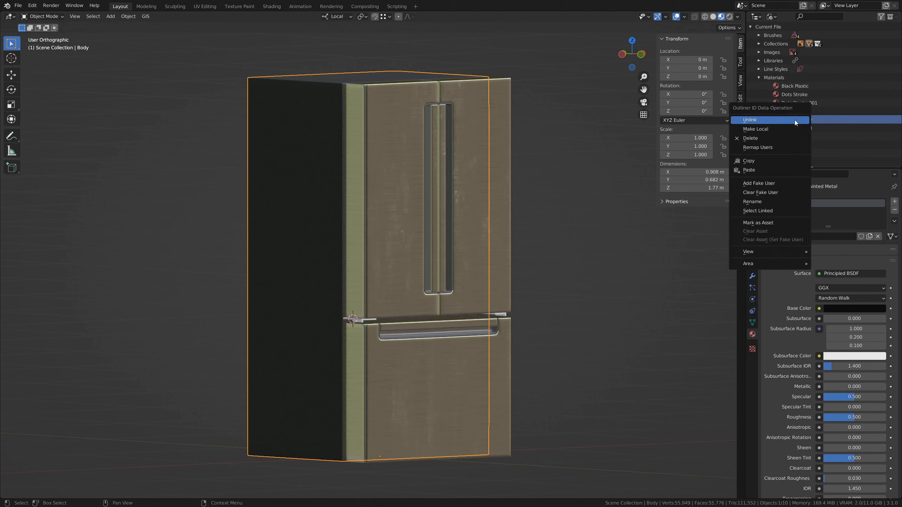
pyautogui.click(782, 138)
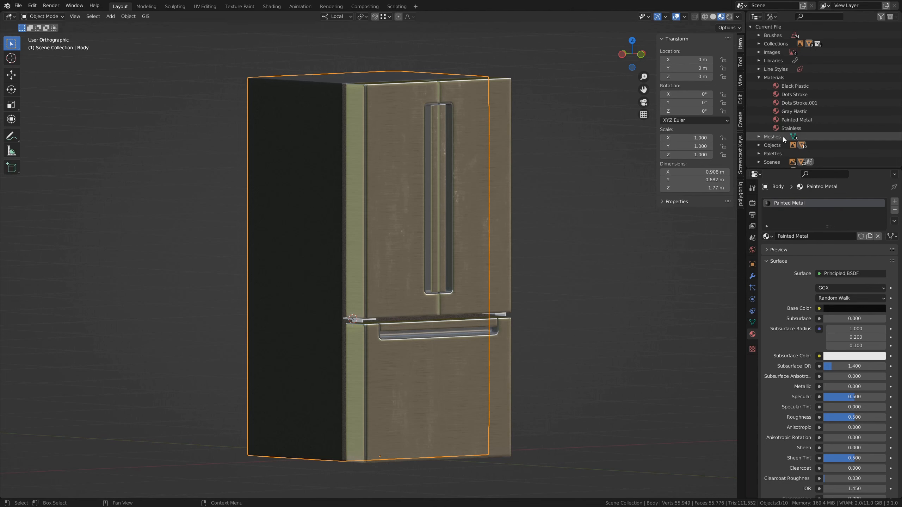
pyautogui.click(770, 16)
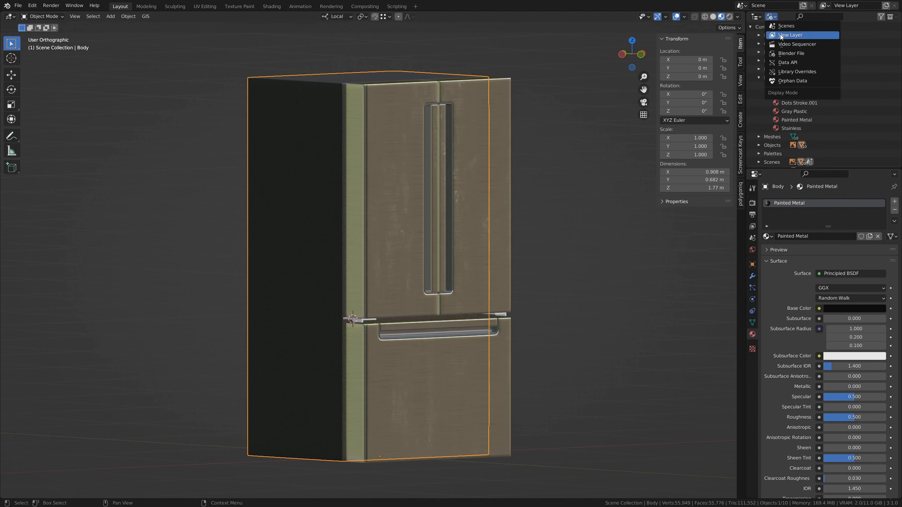
pyautogui.click(791, 35)
# Examine the Upper Door.001 and Lower Door.001 gaskets between the body and doors, and show their modifiers.
pyautogui.click(799, 60)
pyautogui.moveTo(568, 199); pyautogui.dragTo(513, 217, button='middle')
pyautogui.scroll(5, 497, 258)
pyautogui.moveTo(498, 281); pyautogui.dragTo(438, 236, button='middle')
pyautogui.click(432, 227)
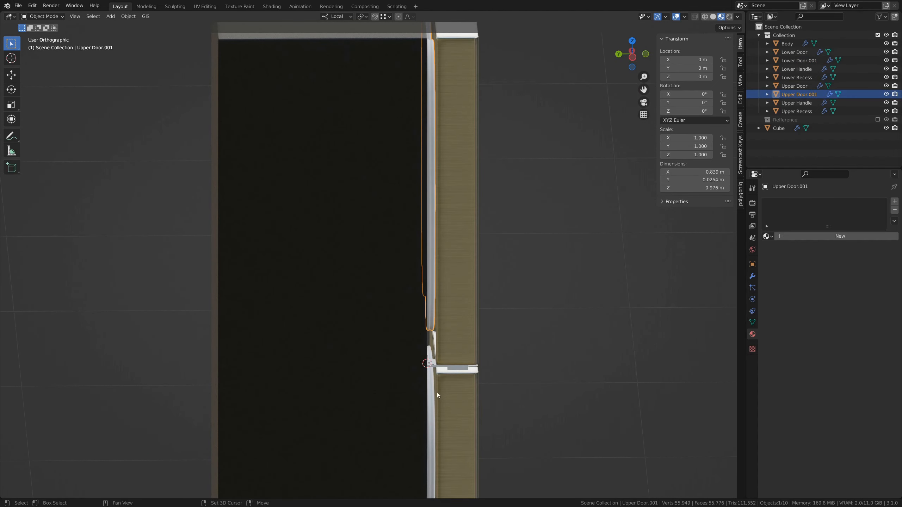
pyautogui.keyDown('shift'); pyautogui.click(433, 403); pyautogui.keyUp('shift')
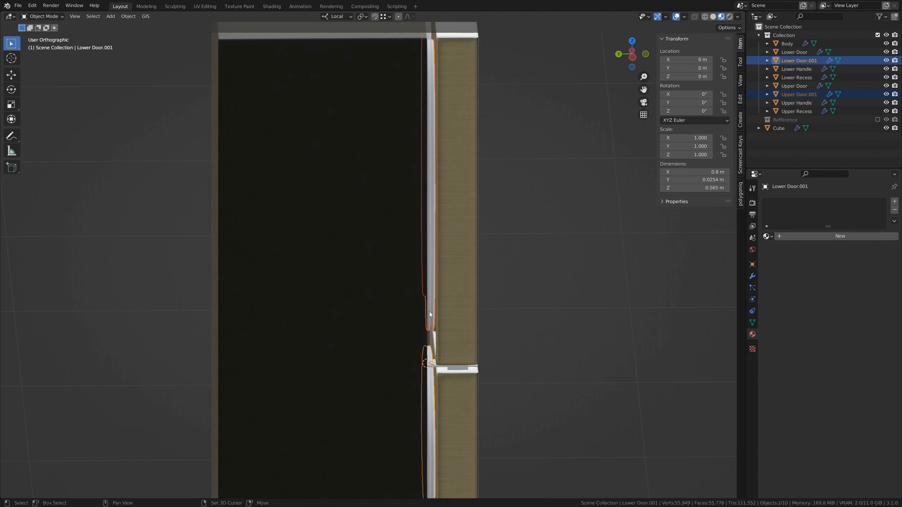
pyautogui.moveTo(504, 269); pyautogui.dragTo(448, 253, button='middle')
pyautogui.scroll(-3, 477, 294)
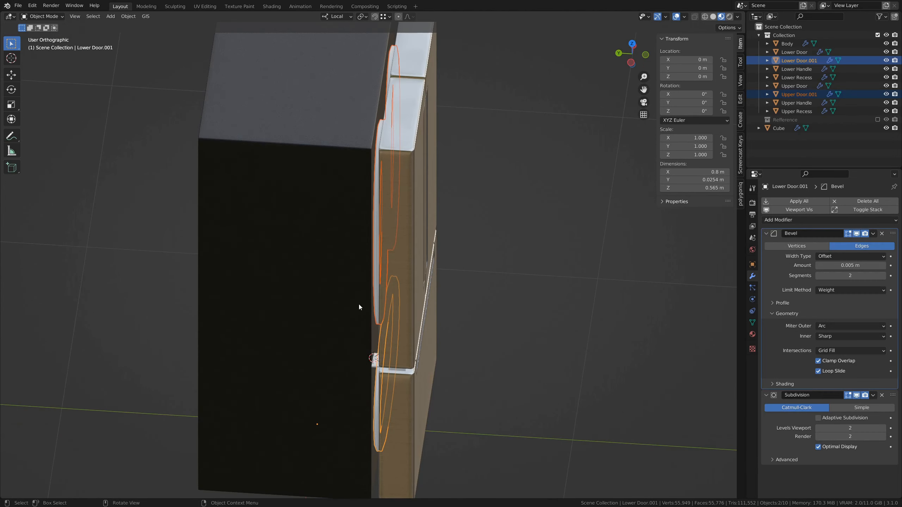
pyautogui.moveTo(359, 305); pyautogui.dragTo(458, 256, button='middle')
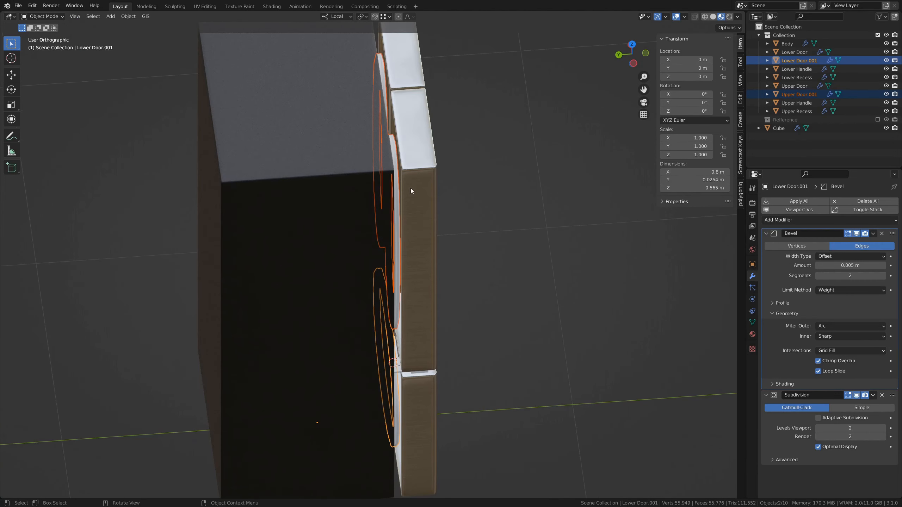
# Set the mean edge bevel weight of all edges of the Upper Door.001 gasket to 0.20.
pyautogui.click(398, 166)
pyautogui.scroll(1, 441, 203)
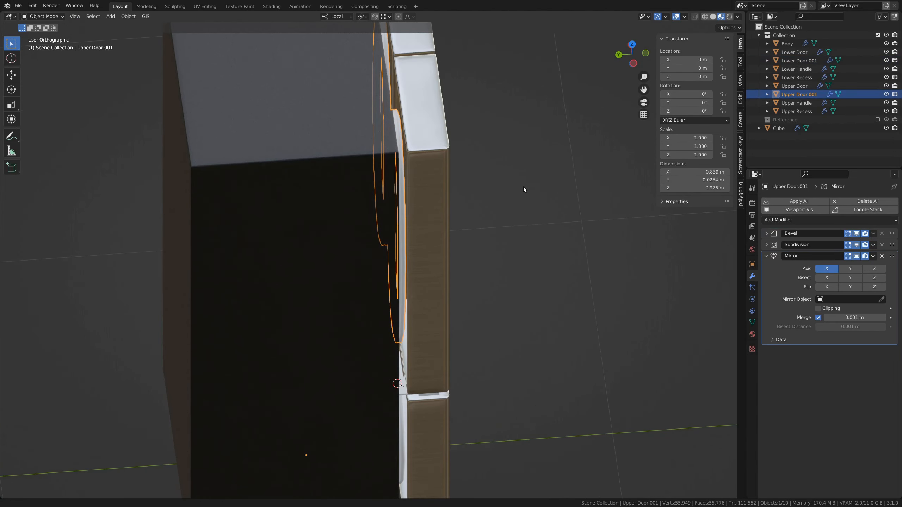
pyautogui.keyDown('shift'); pyautogui.moveTo(516, 211); pyautogui.dragTo(509, 277, button='middle'); pyautogui.keyUp('shift')
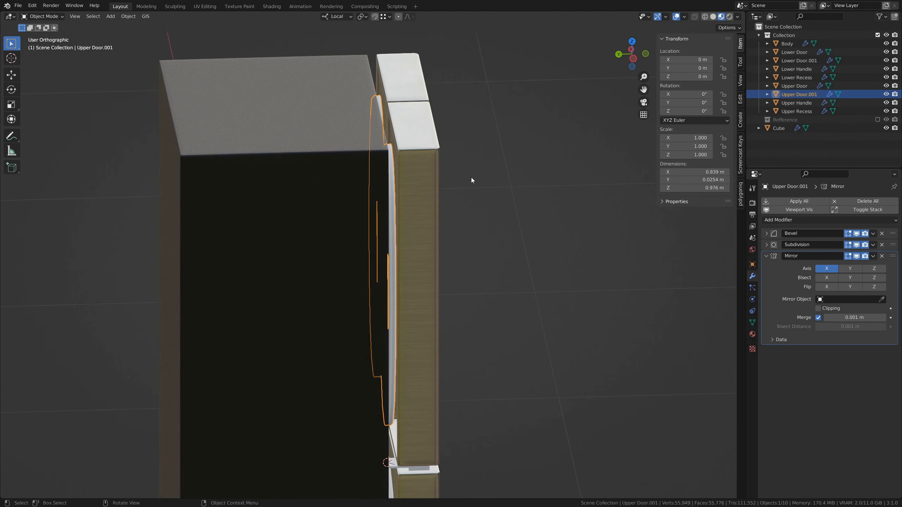
pyautogui.scroll(3, 462, 165)
pyautogui.moveTo(462, 165); pyautogui.dragTo(447, 252, button='middle')
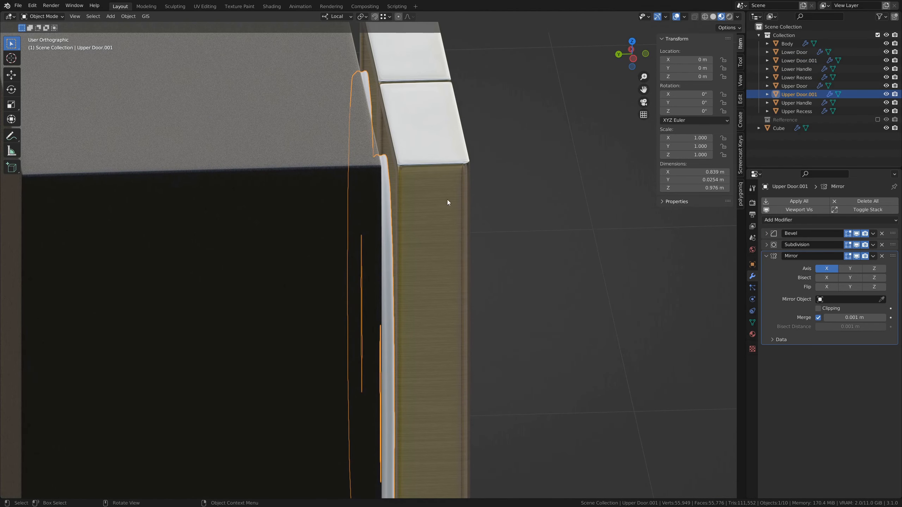
pyautogui.press('Tab')
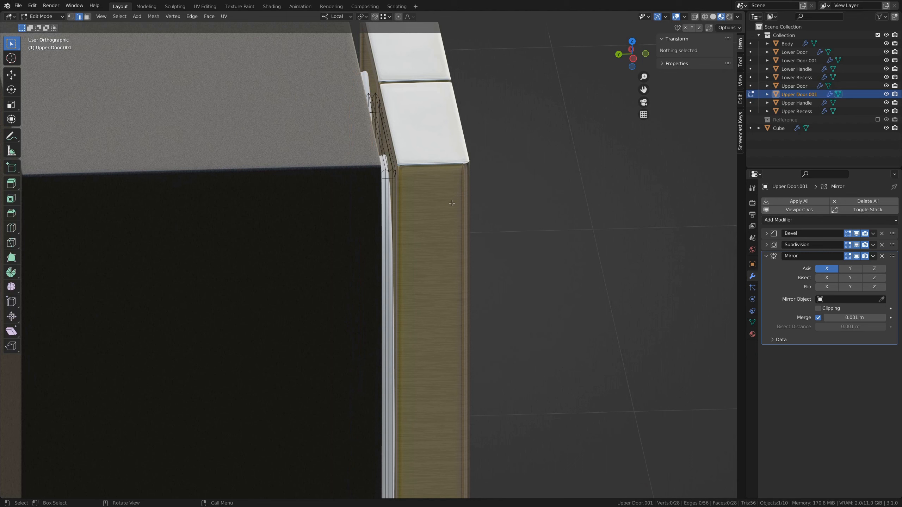
pyautogui.press('a')
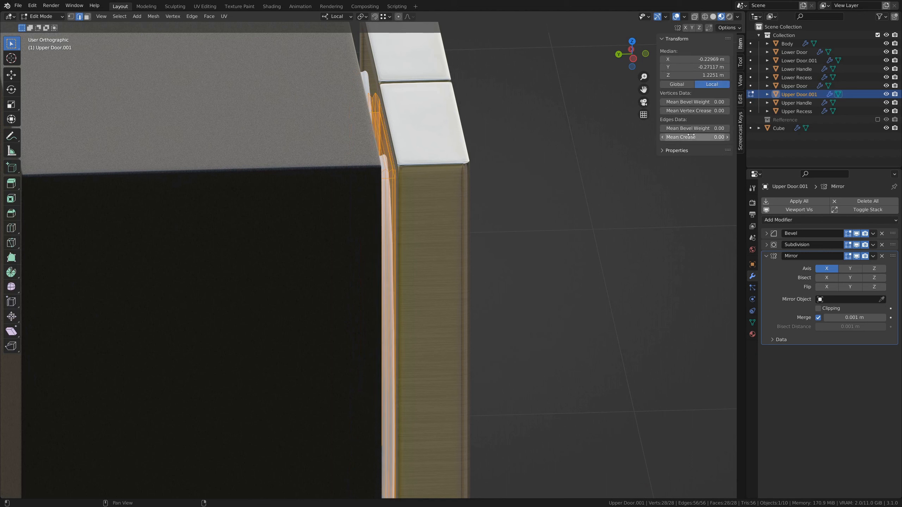
pyautogui.doubleClick(694, 128)
pyautogui.write('1')
pyautogui.press('Return')
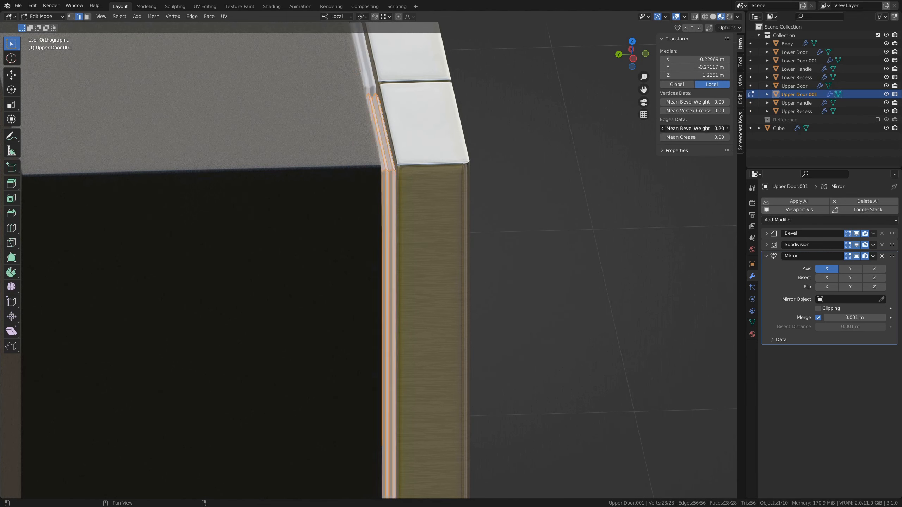
pyautogui.scroll(-4, 510, 244)
pyautogui.press('Tab')
# Raise the mean edge bevel weight of all edges of the Lower Door.001 gasket.
pyautogui.keyDown('shift'); pyautogui.moveTo(421, 396); pyautogui.dragTo(408, 219, button='middle'); pyautogui.keyUp('shift')
pyautogui.scroll(5, 473, 369)
pyautogui.moveTo(457, 282); pyautogui.dragTo(357, 297, button='middle')
pyautogui.click(341, 312)
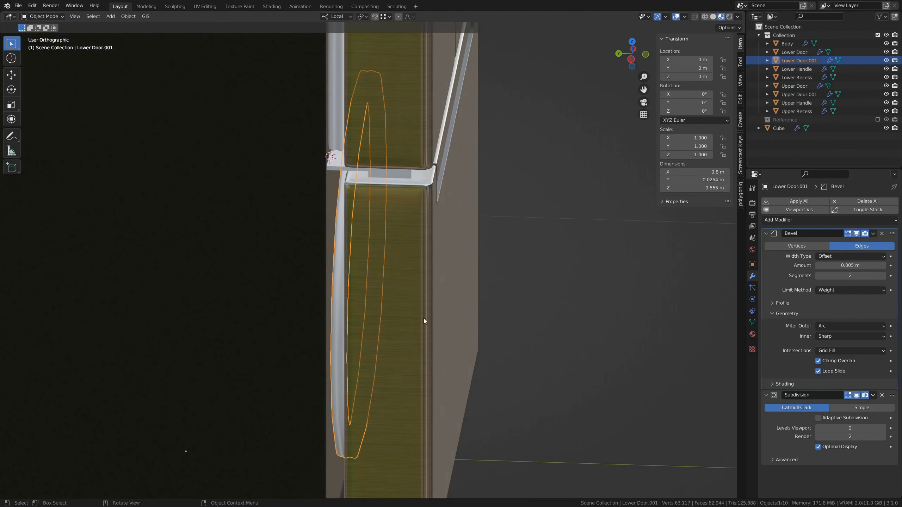
pyautogui.press('Tab')
pyautogui.moveTo(398, 344); pyautogui.dragTo(422, 265, button='middle')
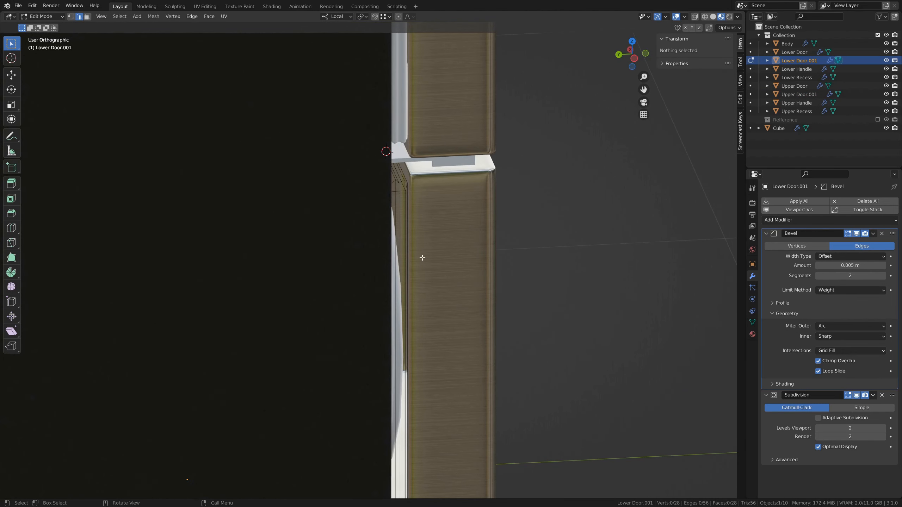
pyautogui.press('a')
pyautogui.moveTo(675, 128); pyautogui.dragTo(728, 128)
pyautogui.press('Tab')
pyautogui.scroll(-2, 551, 199)
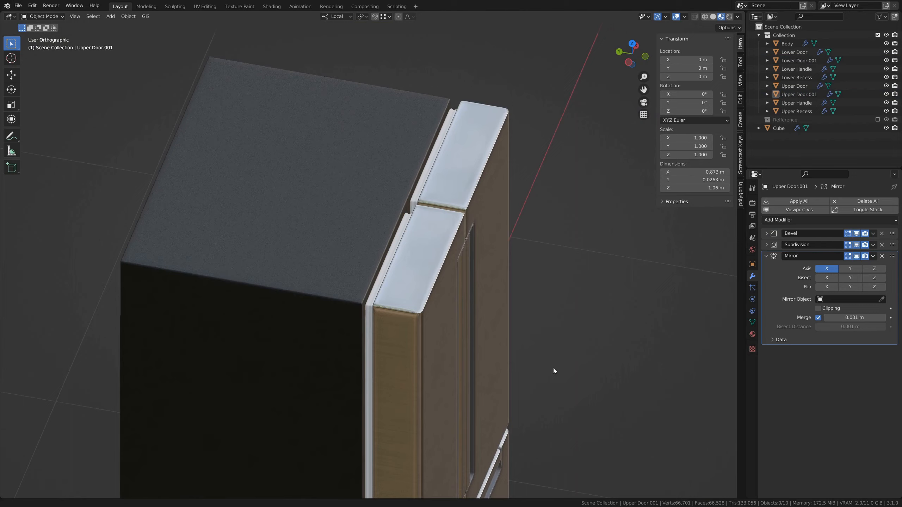
# Link the lower recess's Gray Plastic material to the upper and lower door gaskets.
pyautogui.moveTo(553, 368); pyautogui.dragTo(432, 278, button='middle')
pyautogui.scroll(3, 442, 176)
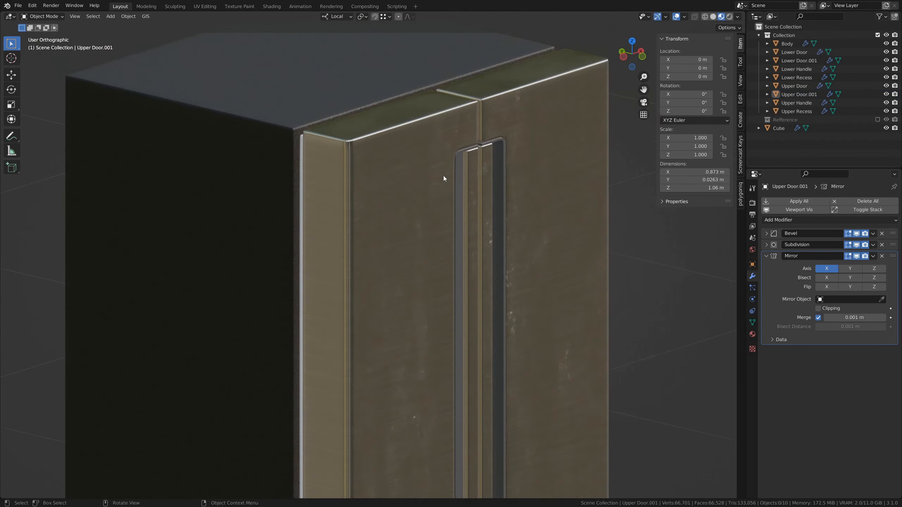
pyautogui.moveTo(443, 176); pyautogui.dragTo(526, 234, button='middle')
pyautogui.scroll(-3, 597, 303)
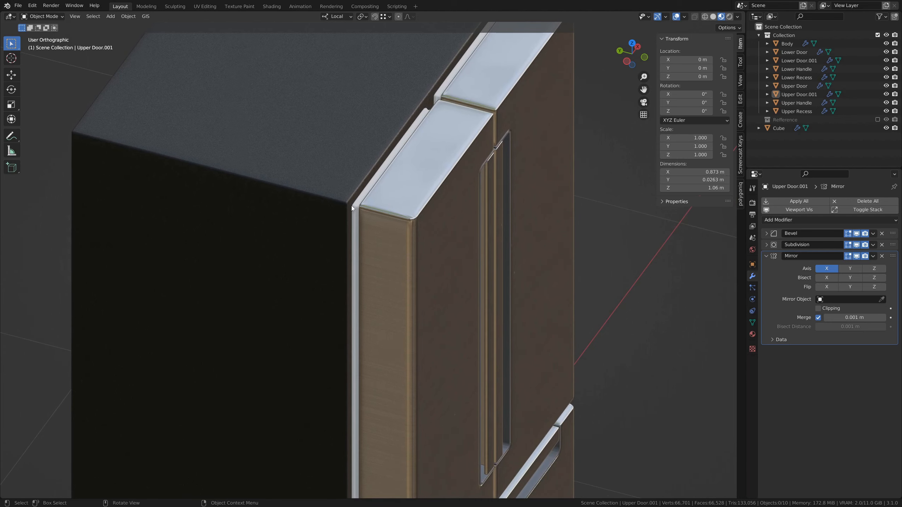
pyautogui.click(355, 227)
pyautogui.keyDown('shift'); pyautogui.moveTo(397, 285); pyautogui.dragTo(425, 25, button='middle'); pyautogui.keyUp('shift')
pyautogui.keyDown('shift'); pyautogui.click(373, 317); pyautogui.keyUp('shift')
pyautogui.moveTo(545, 271); pyautogui.dragTo(487, 269, button='middle')
pyautogui.keyDown('shift'); pyautogui.click(474, 265); pyautogui.keyUp('shift')
pyautogui.moveTo(292, 196); pyautogui.dragTo(381, 200, button='middle')
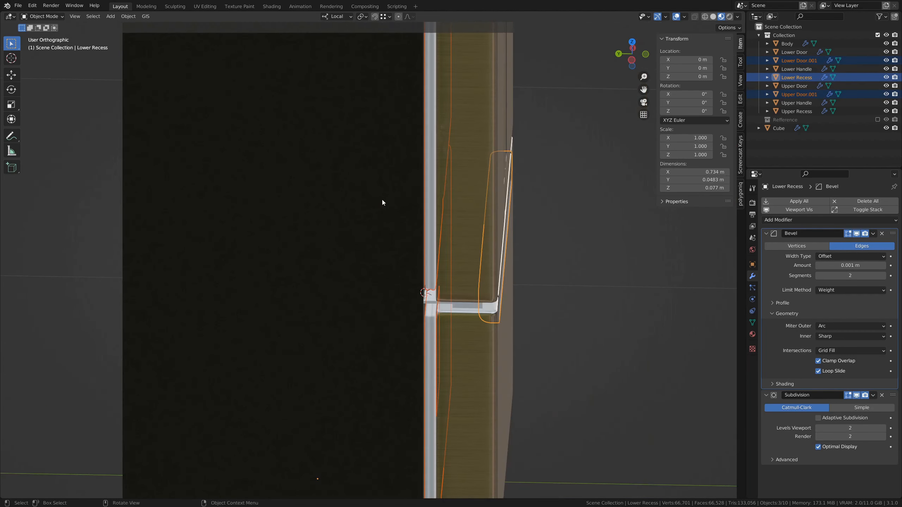
pyautogui.hotkey('ctrl', 'l')
pyautogui.click(382, 200)
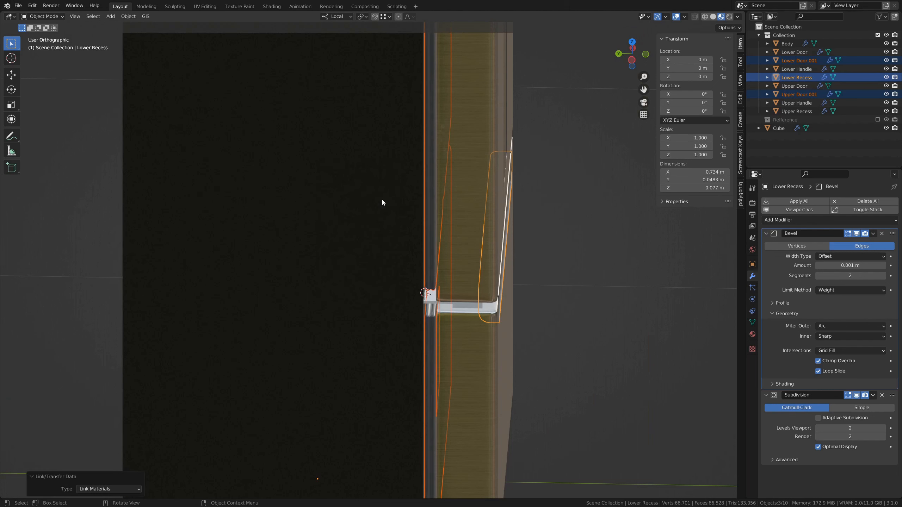
pyautogui.click(603, 281)
# Select the Lower Door.001 gasket and split the viewport horizontally, turning the lower area into a Shader Editor.
pyautogui.keyDown('shift'); pyautogui.moveTo(447, 324); pyautogui.dragTo(437, 289, button='middle'); pyautogui.keyUp('shift')
pyautogui.click(428, 291)
pyautogui.scroll(5, 404, 226)
pyautogui.keyDown('shift'); pyautogui.moveTo(436, 229); pyautogui.dragTo(315, 260, button='middle'); pyautogui.keyUp('shift')
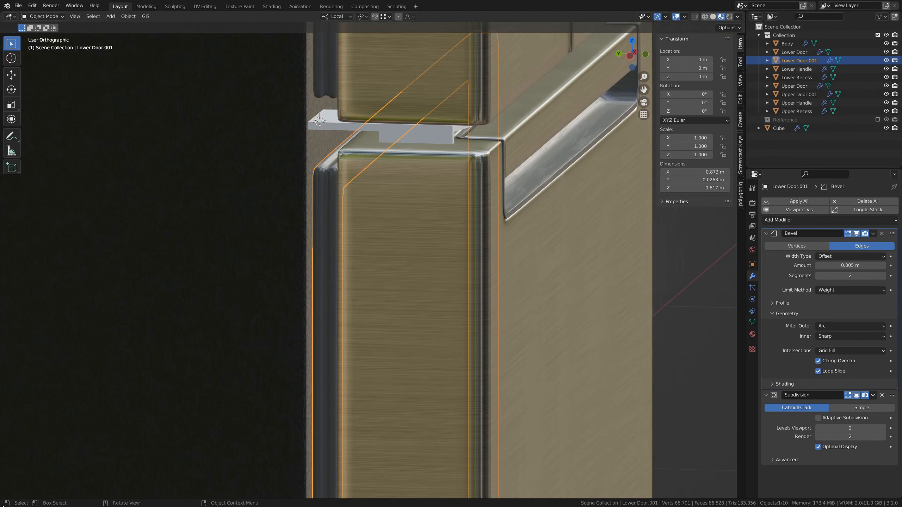
pyautogui.moveTo(4, 482); pyautogui.dragTo(19, 266)
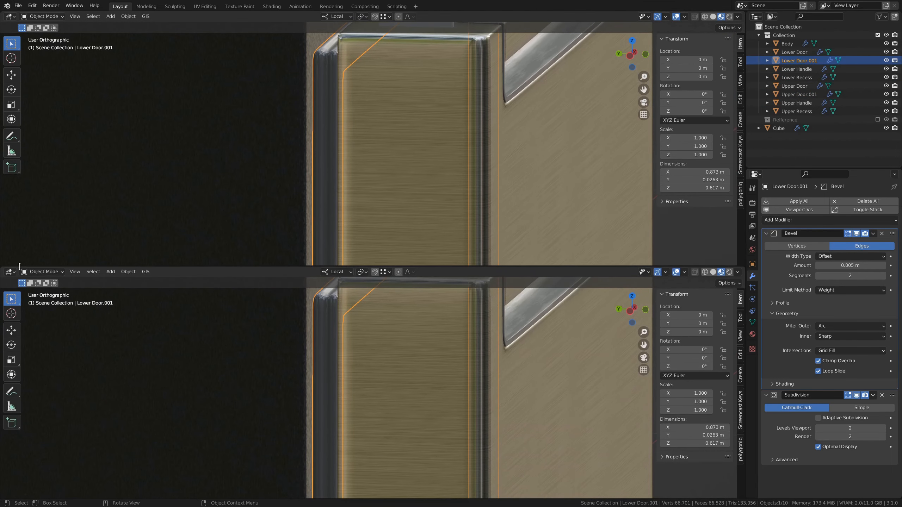
pyautogui.click(11, 272)
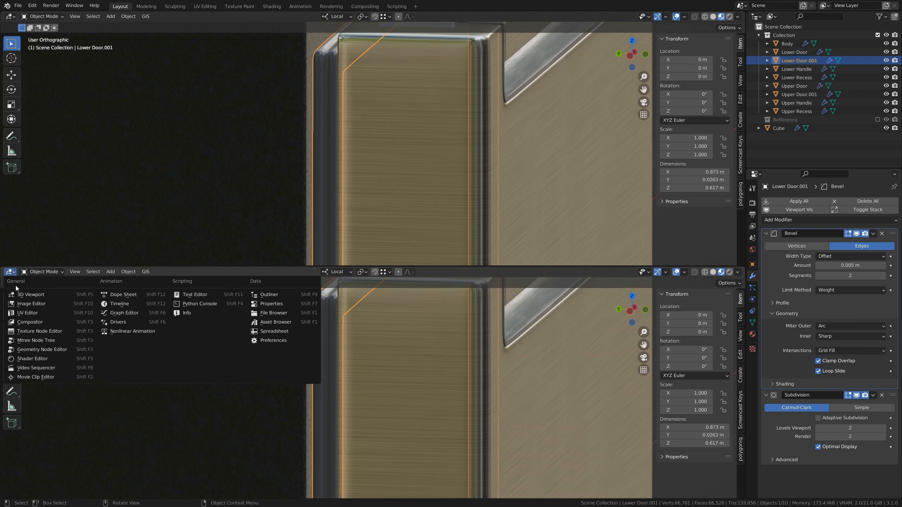
pyautogui.click(23, 361)
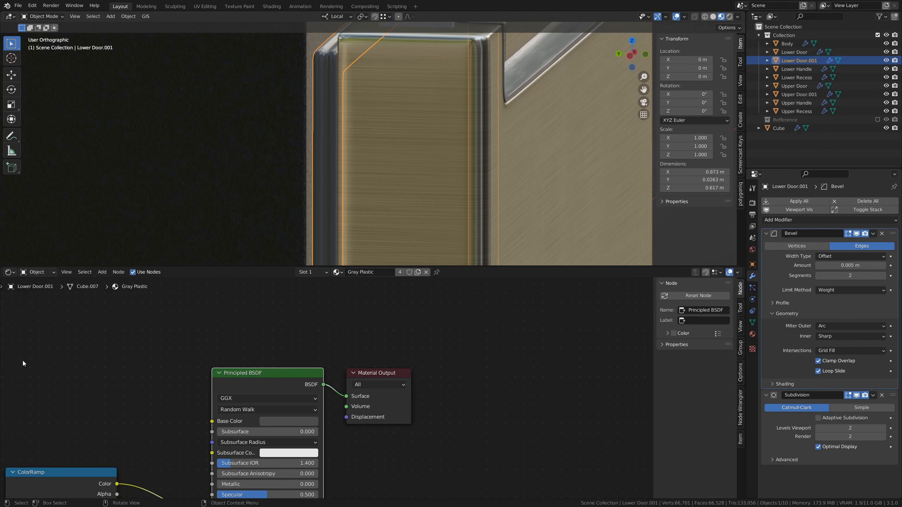
# Make a single-user copy of the Gray Plastic material for the Lower Door.001 gasket.
pyautogui.scroll(-4, 282, 331)
pyautogui.moveTo(253, 399); pyautogui.dragTo(331, 374, button='middle')
pyautogui.scroll(3, 346, 384)
pyautogui.moveTo(364, 421); pyautogui.dragTo(380, 403, button='middle')
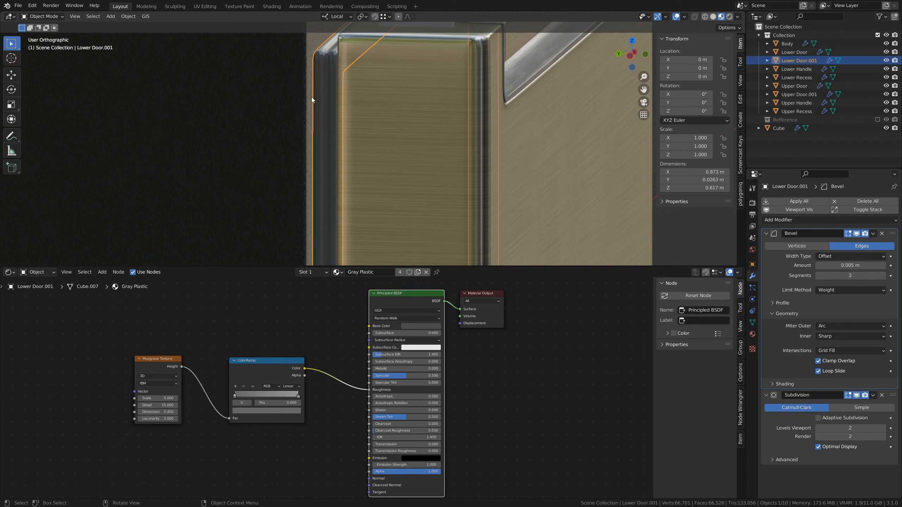
pyautogui.click(401, 272)
pyautogui.keyDown('shift'); pyautogui.moveTo(393, 211); pyautogui.dragTo(417, 242, button='middle'); pyautogui.keyUp('shift')
pyautogui.keyDown('shift'); pyautogui.moveTo(436, 171); pyautogui.dragTo(421, 193, button='middle'); pyautogui.keyUp('shift')
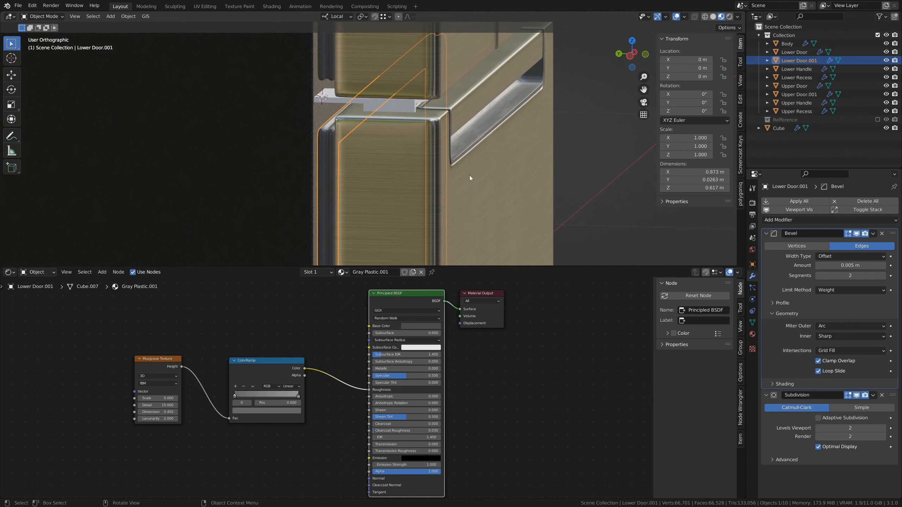
# Move the Musgrave Texture and ColorRamp nodes together away from the Principled BSDF to free space between them.
pyautogui.moveTo(337, 408); pyautogui.dragTo(367, 412, button='middle')
pyautogui.scroll(1, 367, 413)
pyautogui.click(367, 413)
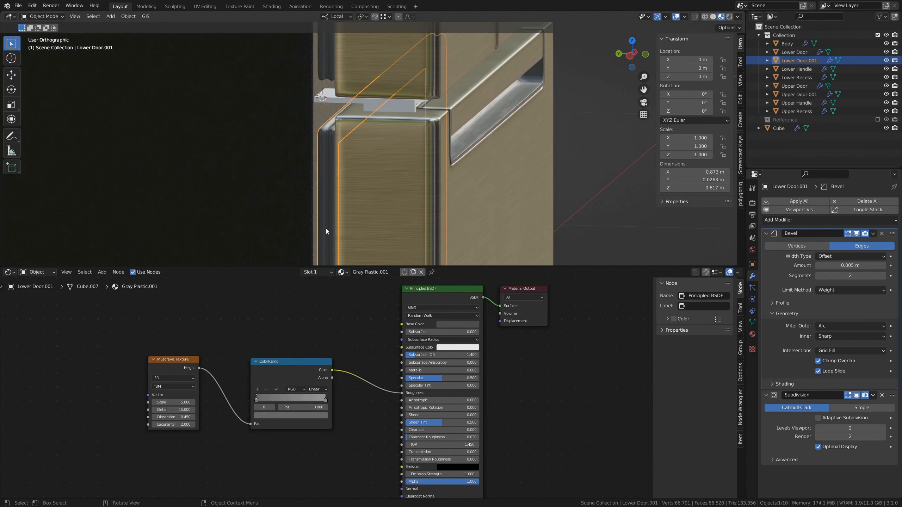
pyautogui.scroll(7, 341, 120)
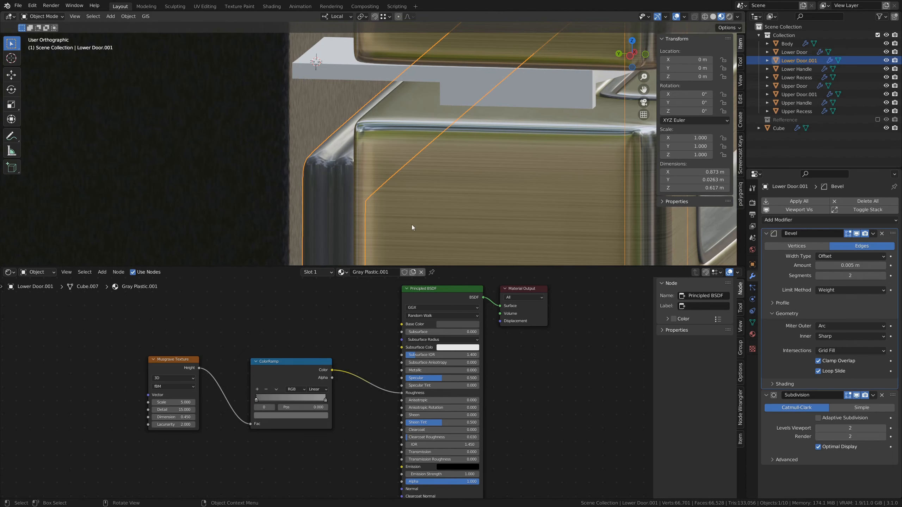
pyautogui.keyDown('shift'); pyautogui.moveTo(412, 224); pyautogui.dragTo(384, 188, button='middle'); pyautogui.keyUp('shift')
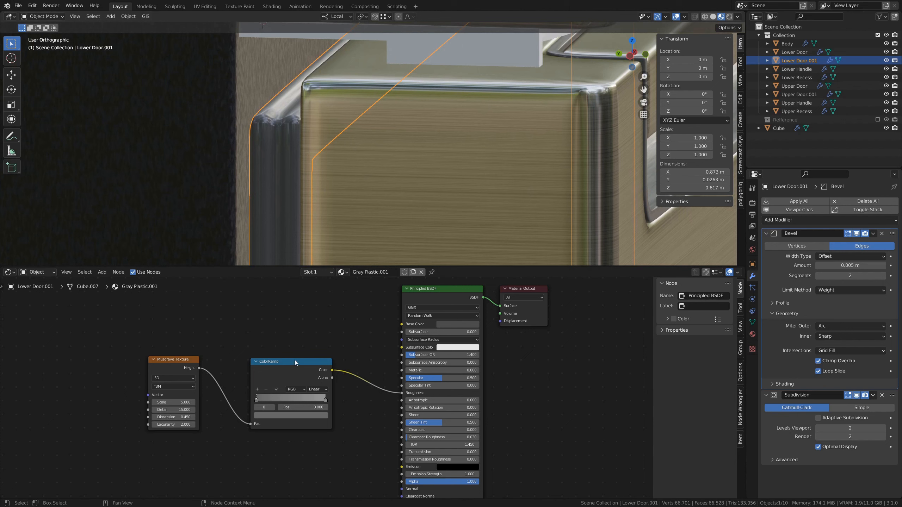
pyautogui.moveTo(142, 337); pyautogui.dragTo(340, 467)
pyautogui.press('g')
pyautogui.click(200, 398)
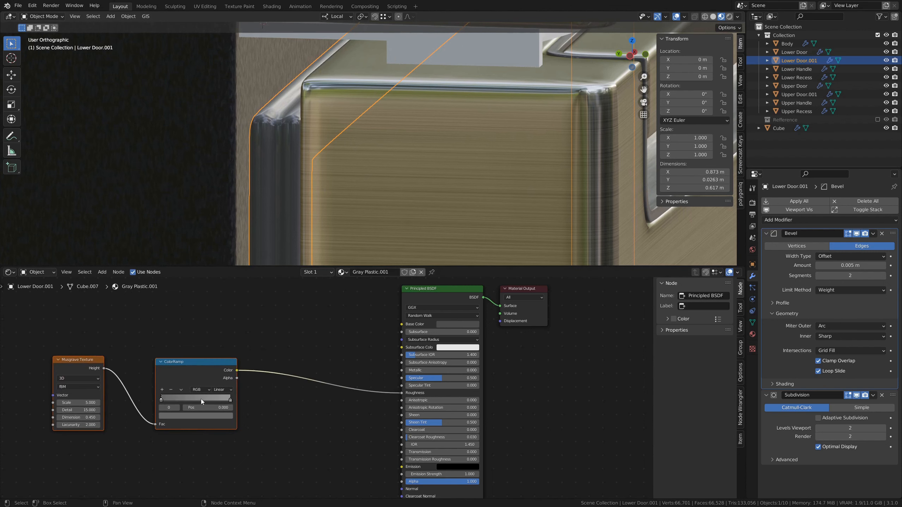
# Insert a Bright/Contrast node into the link between the ColorRamp and the Principled BSDF's Roughness.
pyautogui.hotkey('shift', 'a')
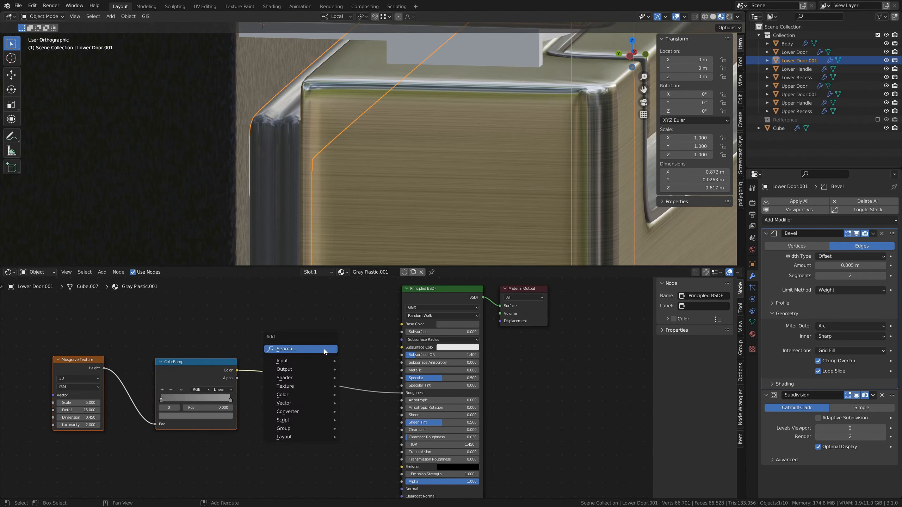
pyautogui.click(324, 349)
pyautogui.write('bright')
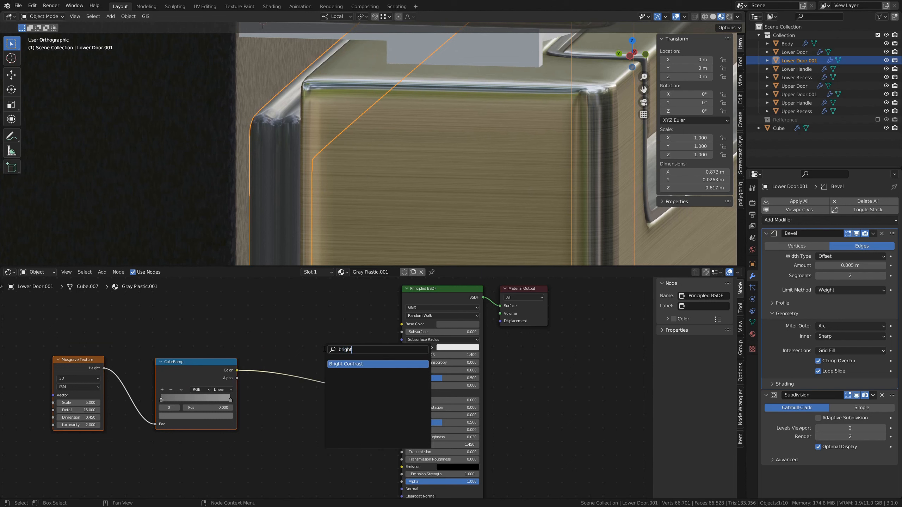
pyautogui.press('Return')
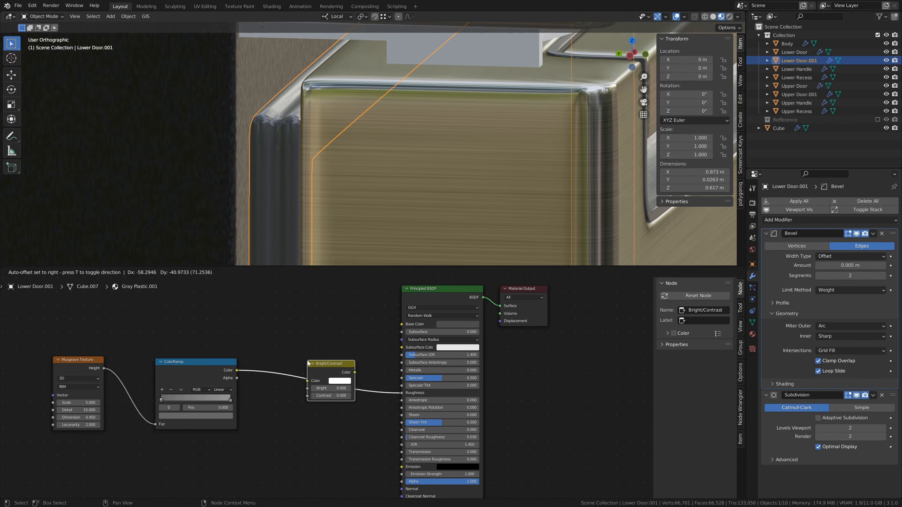
pyautogui.click(311, 366)
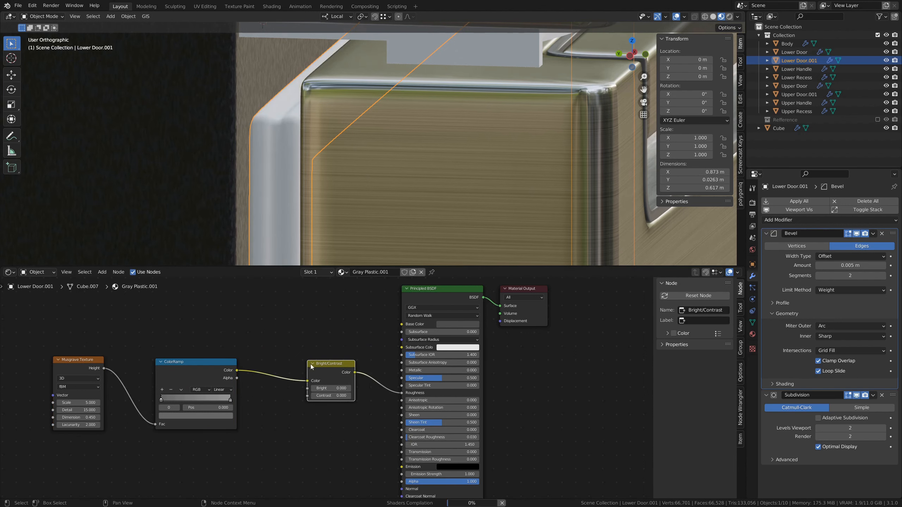
# Raise the Bright value of the Bright/Contrast node to 0.2.
pyautogui.click(350, 389)
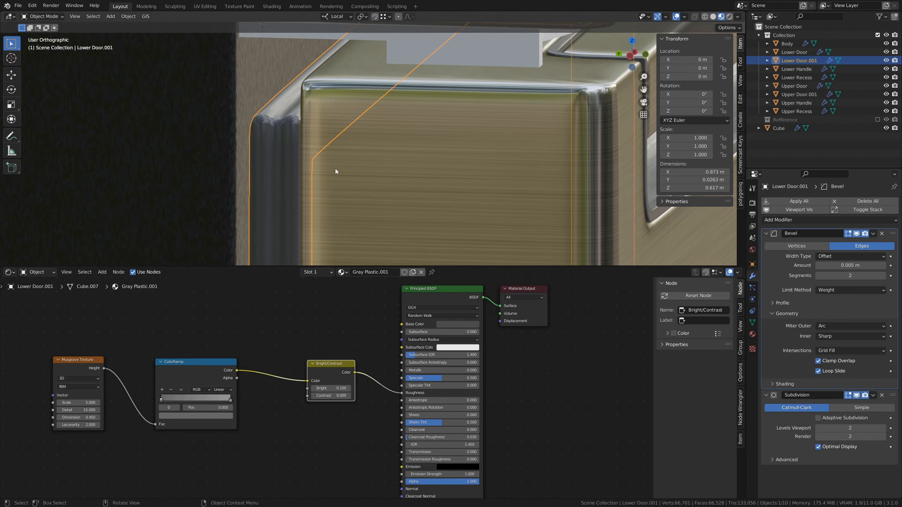
pyautogui.scroll(-1, 339, 135)
pyautogui.click(350, 388)
pyautogui.moveTo(317, 189); pyautogui.dragTo(334, 186, button='middle')
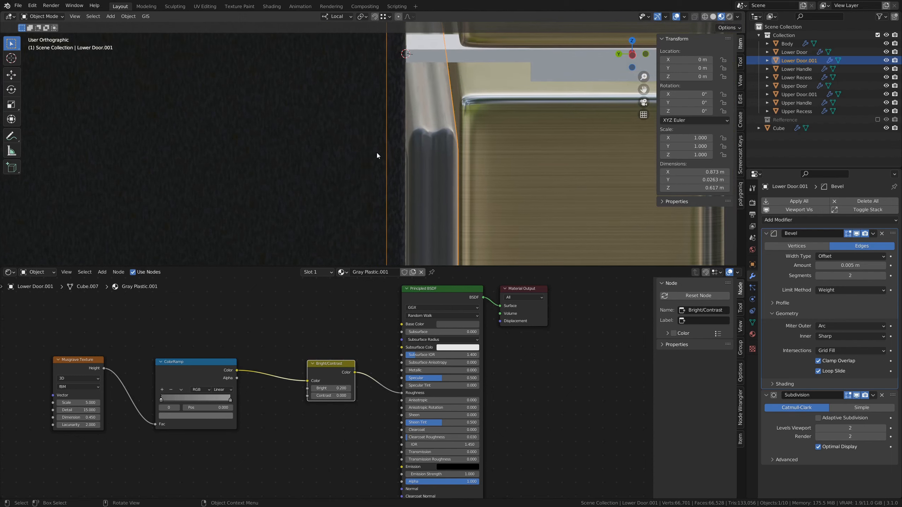
# Link the Lower Door.001 gasket's Gray Plastic.001 material to the Upper Door.001 gasket.
pyautogui.scroll(-6, 376, 154)
pyautogui.moveTo(396, 148); pyautogui.dragTo(417, 141, button='middle')
pyautogui.click(340, 103)
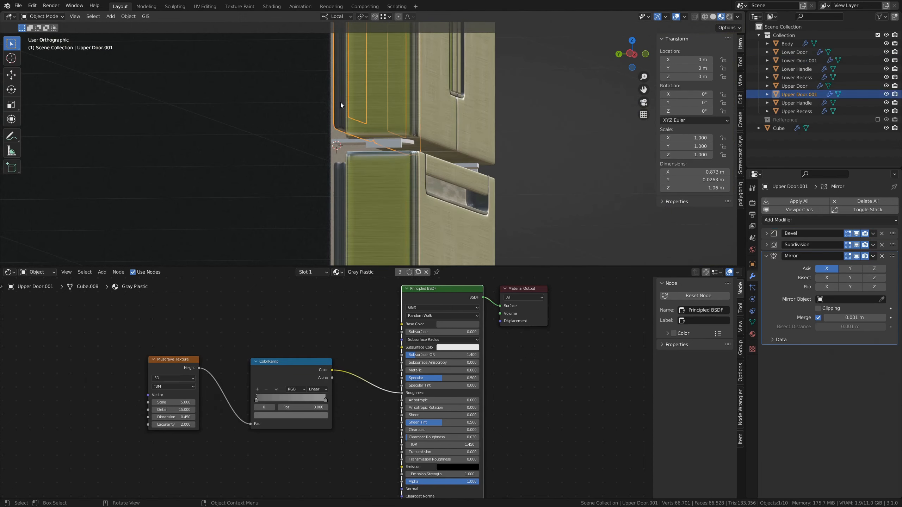
pyautogui.keyDown('shift'); pyautogui.click(345, 172); pyautogui.keyUp('shift')
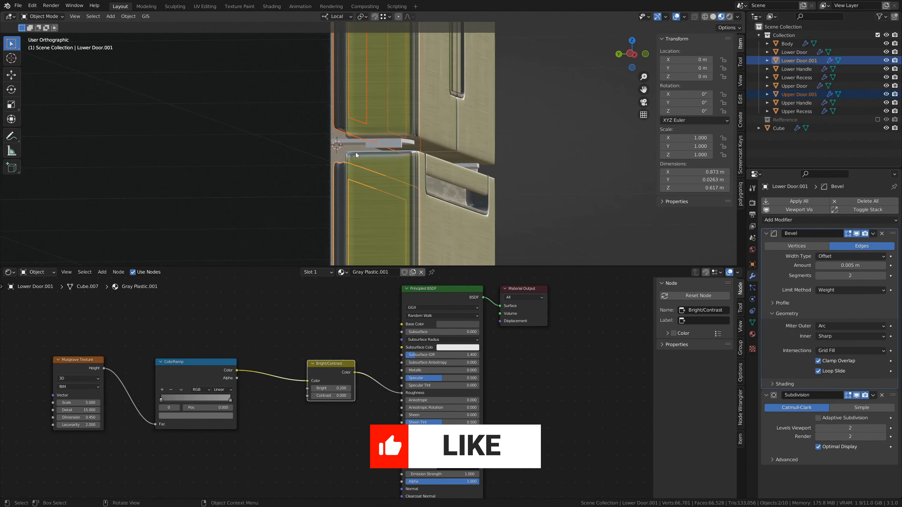
pyautogui.moveTo(356, 153); pyautogui.dragTo(572, 200, button='middle')
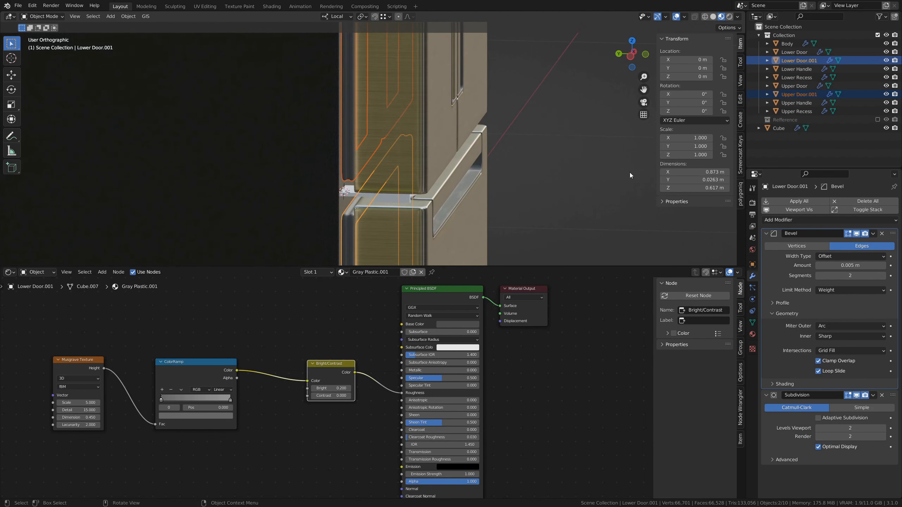
pyautogui.hotkey('ctrl', 'l')
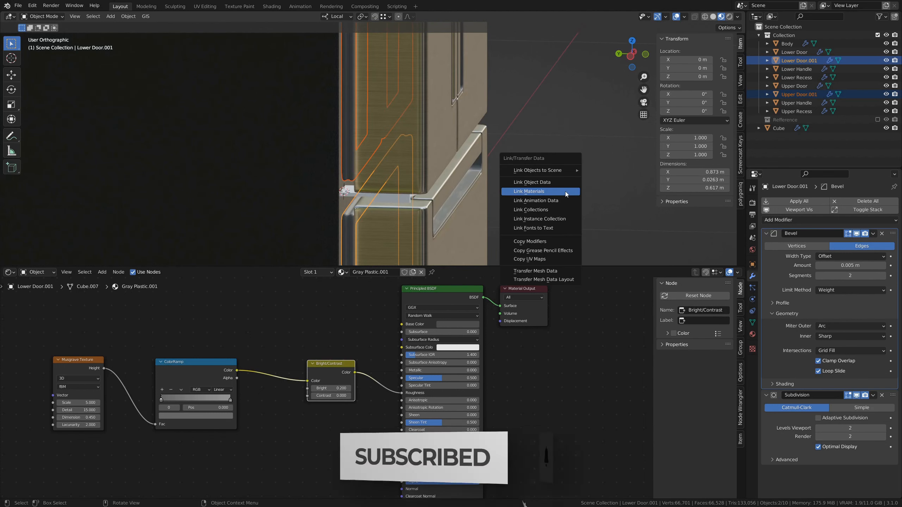
pyautogui.click(565, 192)
pyautogui.click(565, 192)
# Select the hinge piece between the upper and lower doors and create a new material for it.
pyautogui.moveTo(552, 186); pyautogui.dragTo(482, 178, button='middle')
pyautogui.click(280, 155)
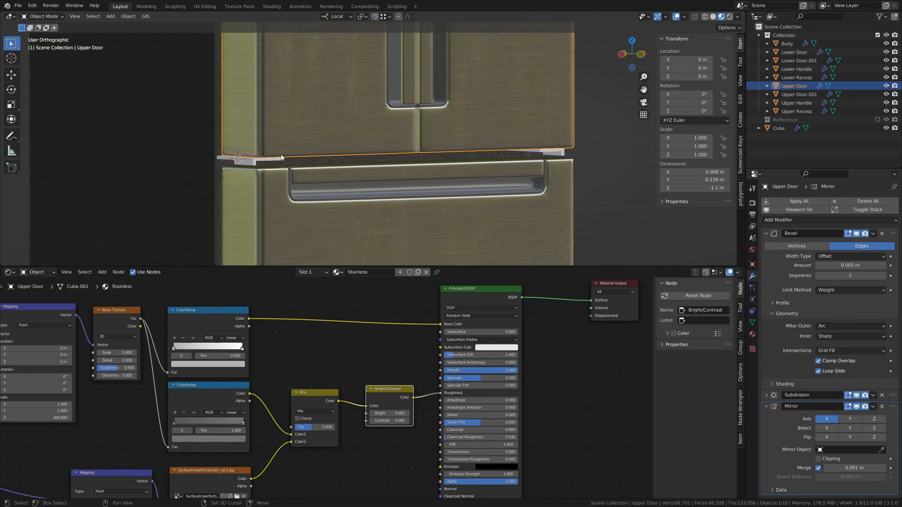
pyautogui.click(252, 160)
pyautogui.keyDown('shift'); pyautogui.moveTo(285, 169); pyautogui.dragTo(403, 186, button='middle'); pyautogui.keyUp('shift')
pyautogui.scroll(4, 404, 188)
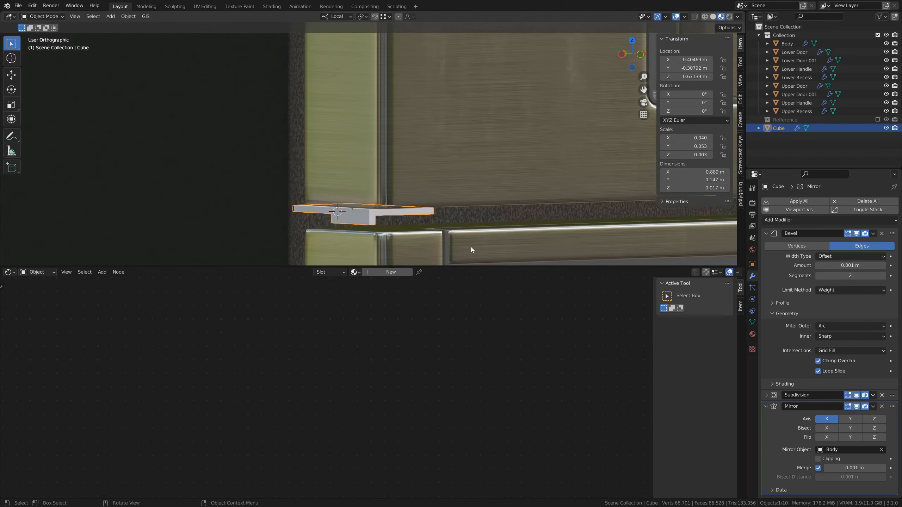
pyautogui.keyDown('shift'); pyautogui.moveTo(471, 247); pyautogui.dragTo(442, 234, button='middle'); pyautogui.keyUp('shift')
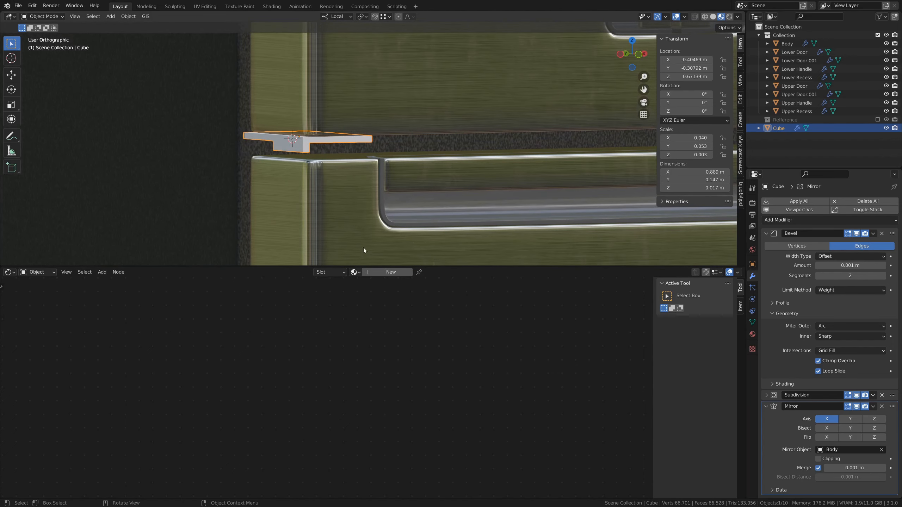
pyautogui.click(382, 272)
# Set the hinge material's base color to pure white with a value of 1.0.
pyautogui.moveTo(499, 346); pyautogui.dragTo(501, 369, button='middle')
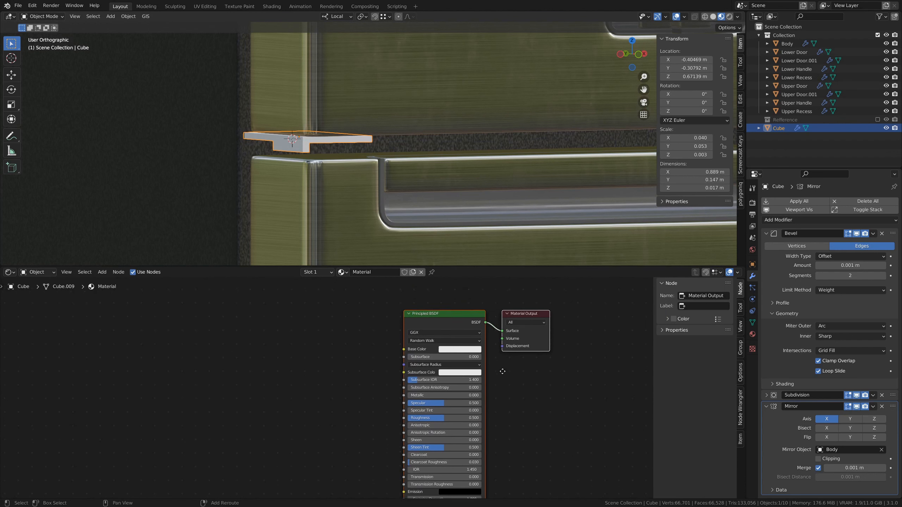
pyautogui.click(469, 349)
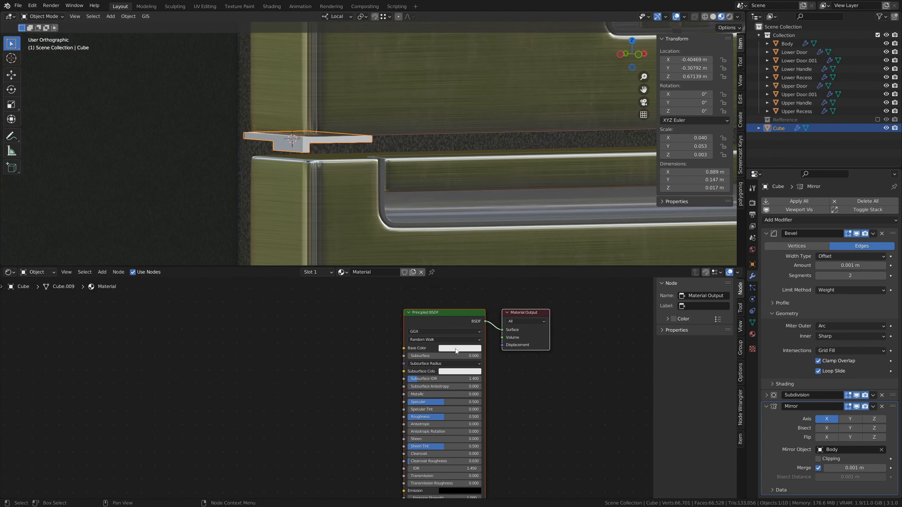
pyautogui.click(456, 349)
pyautogui.moveTo(497, 255); pyautogui.dragTo(498, 249)
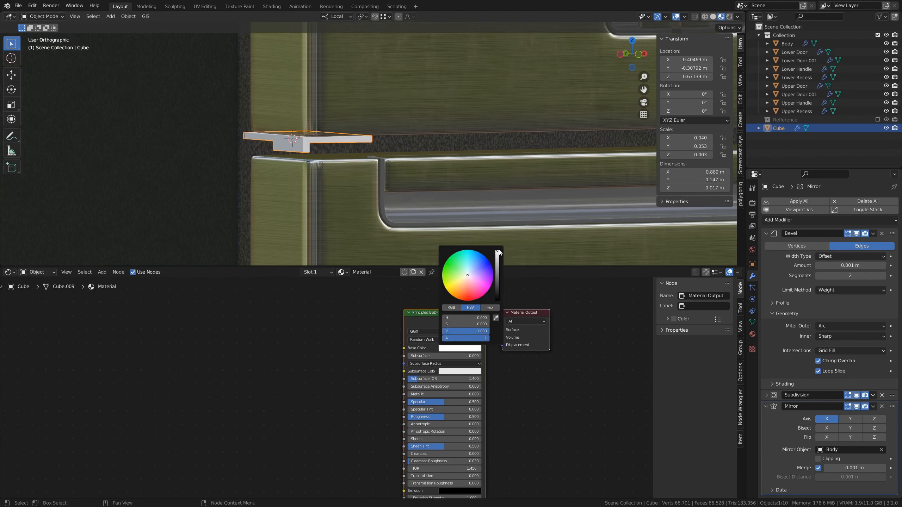
# Set the hinge material's Metallic to 1.0 and Roughness to 0.1.
pyautogui.moveTo(548, 432); pyautogui.dragTo(500, 408, button='middle')
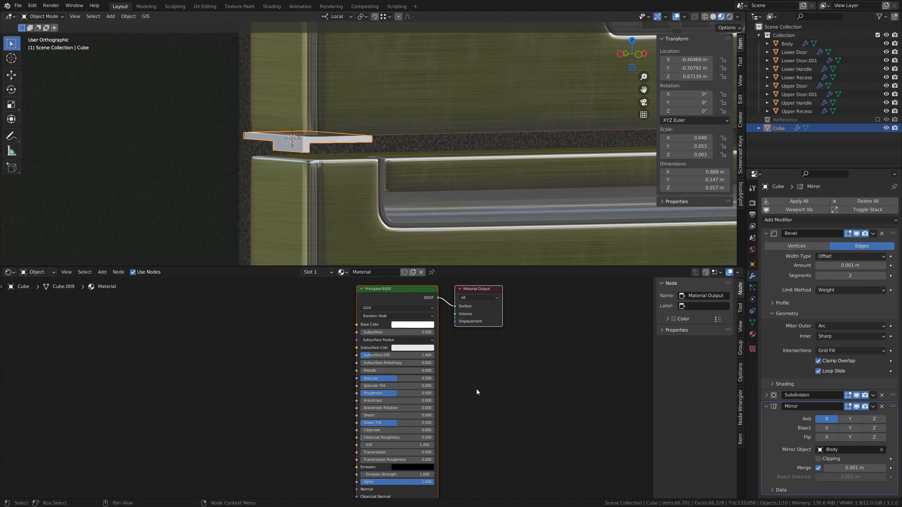
pyautogui.moveTo(395, 371); pyautogui.dragTo(472, 371)
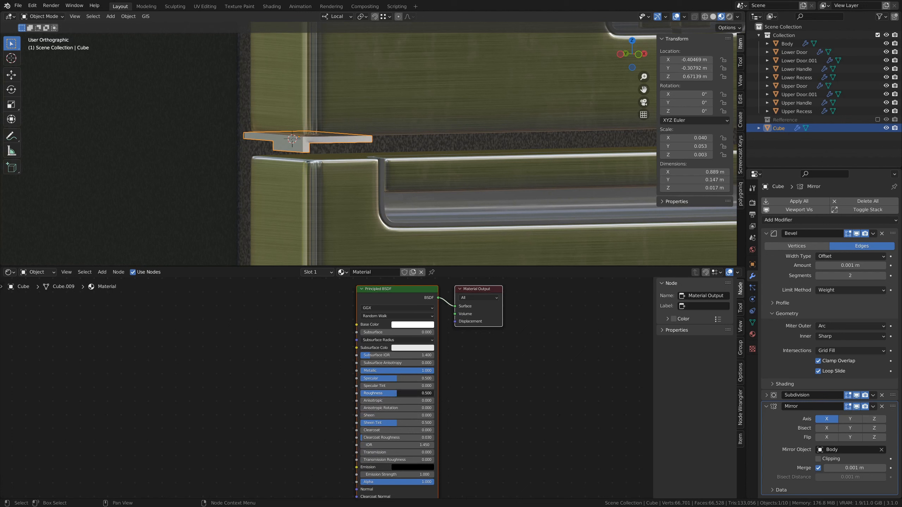
pyautogui.moveTo(394, 393); pyautogui.dragTo(362, 394)
pyautogui.click(257, 354)
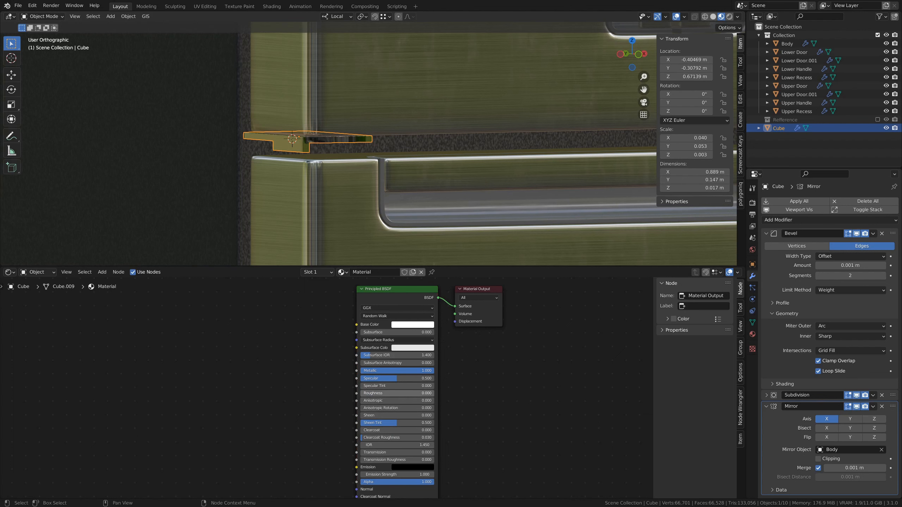
pyautogui.click(424, 396)
pyautogui.write('0.1')
pyautogui.press('Return')
# Deselect the hinge, enlarge the 3D viewport over the Shader Editor and snap the 3D cursor to the world origin.
pyautogui.moveTo(479, 157); pyautogui.dragTo(400, 142, button='middle')
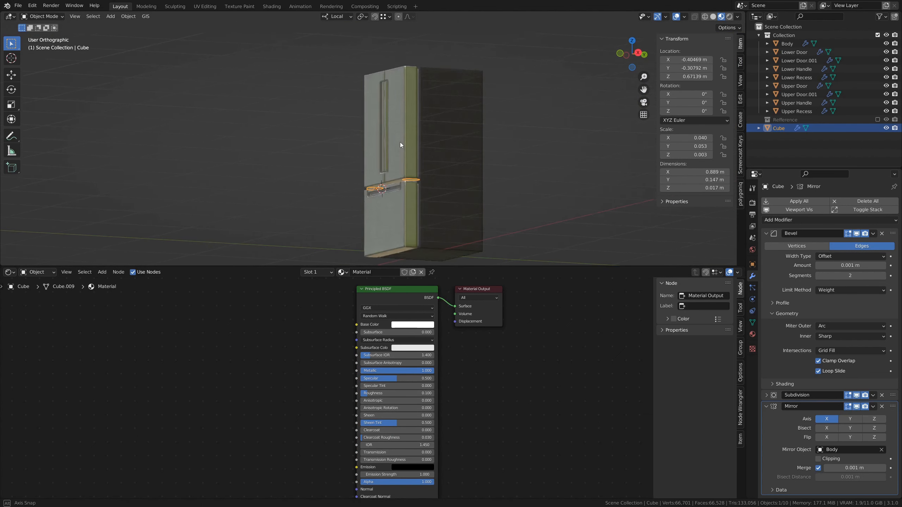
pyautogui.click(540, 164)
pyautogui.moveTo(539, 163); pyautogui.dragTo(462, 204, button='middle')
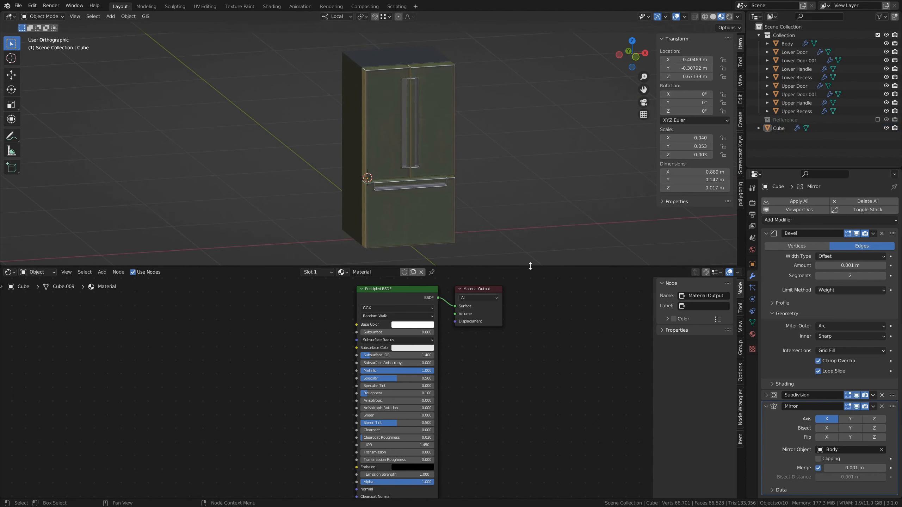
pyautogui.moveTo(530, 266); pyautogui.dragTo(527, 395)
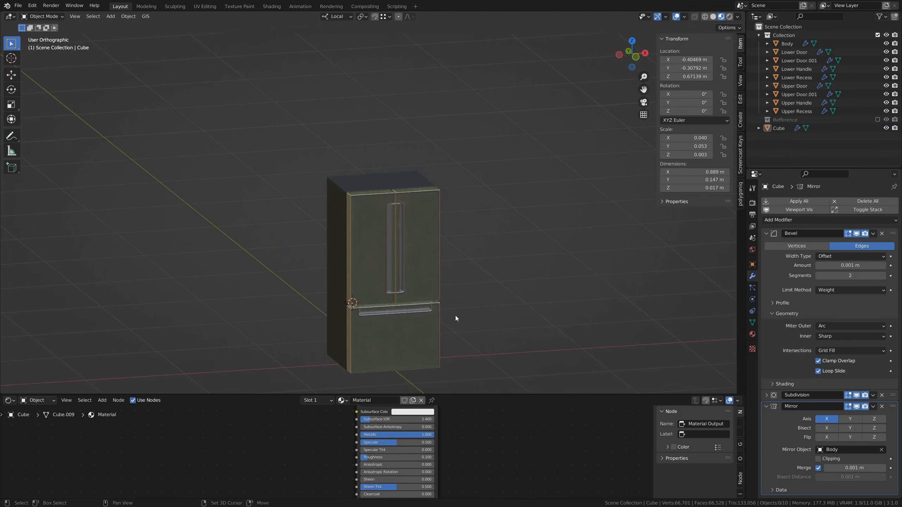
pyautogui.keyDown('shift'); pyautogui.moveTo(456, 318); pyautogui.dragTo(481, 249, button='middle'); pyautogui.keyUp('shift')
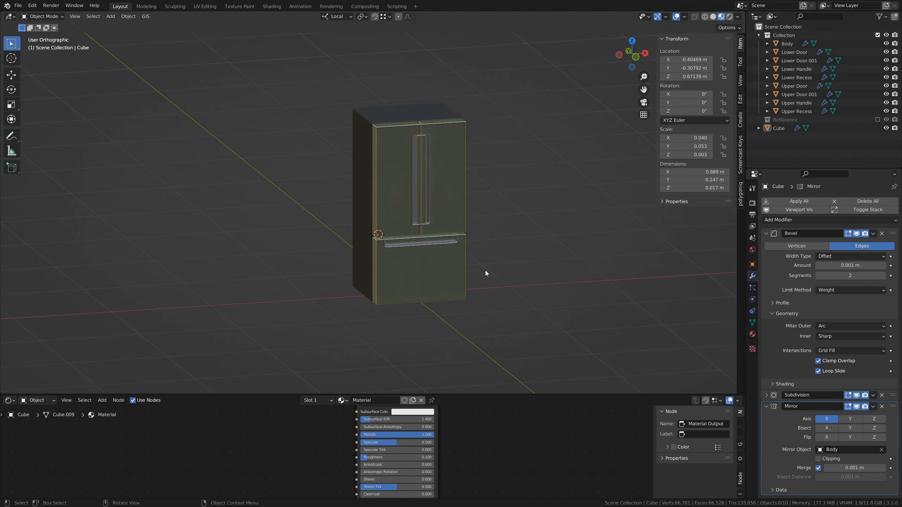
pyautogui.hotkey('shift', 's')
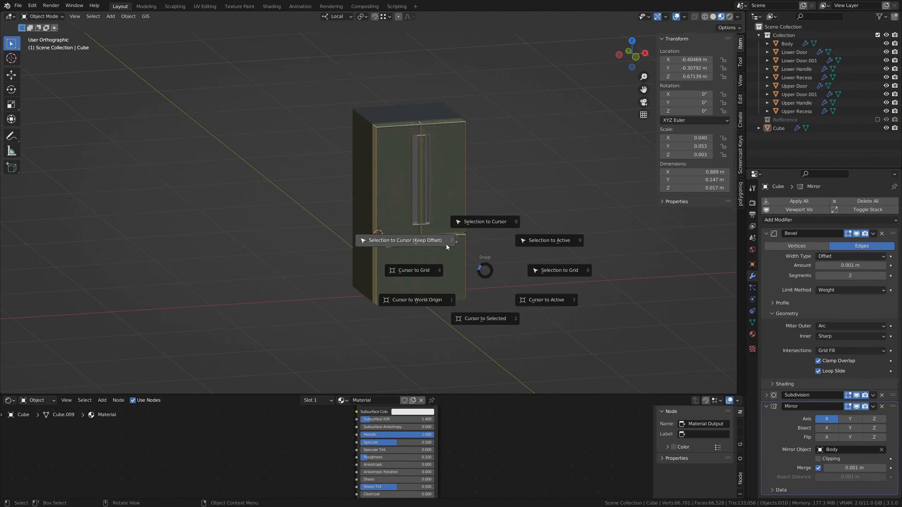
pyautogui.click(432, 302)
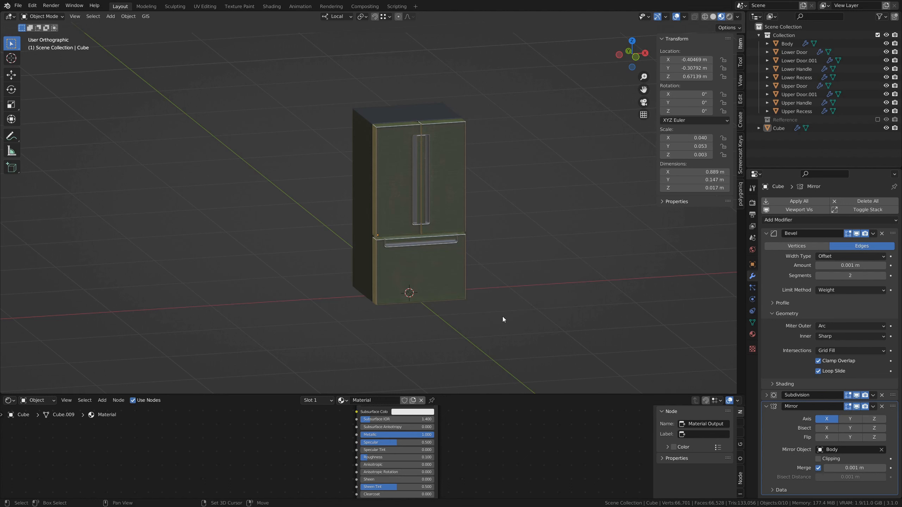
# Switch to the front view and add a camera at the world origin.
pyautogui.press('q')
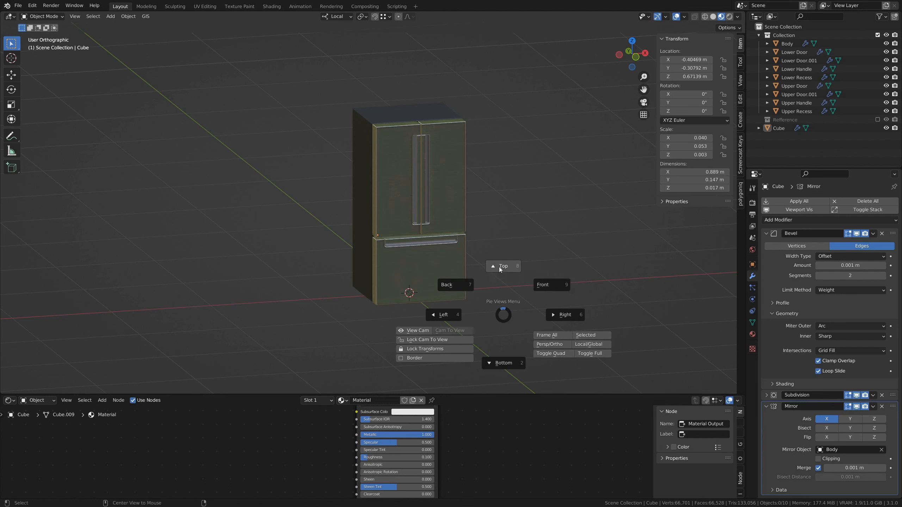
pyautogui.click(548, 290)
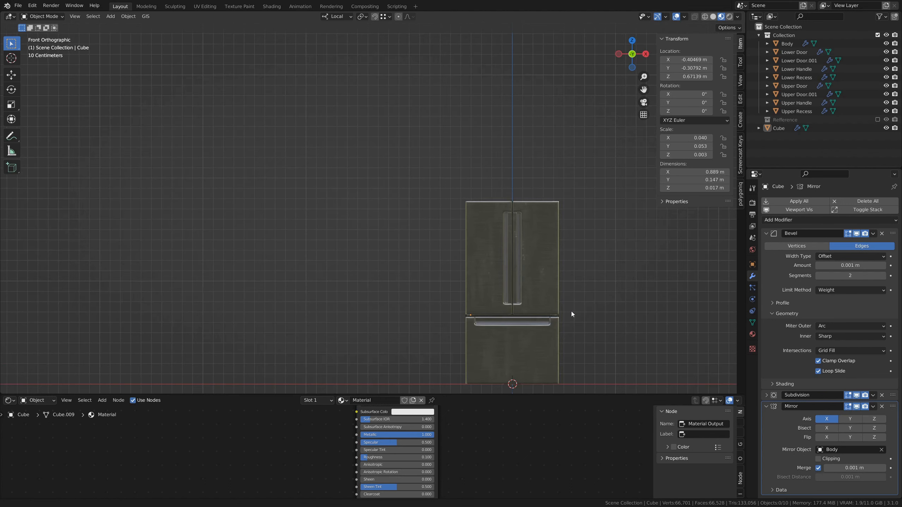
pyautogui.keyDown('shift'); pyautogui.moveTo(571, 311); pyautogui.dragTo(436, 207, button='middle'); pyautogui.keyUp('shift')
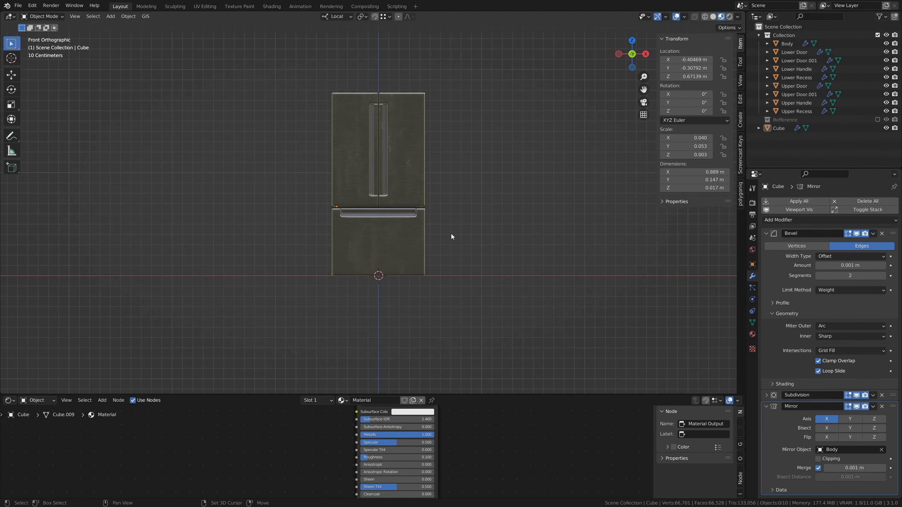
pyautogui.hotkey('shift', 'a')
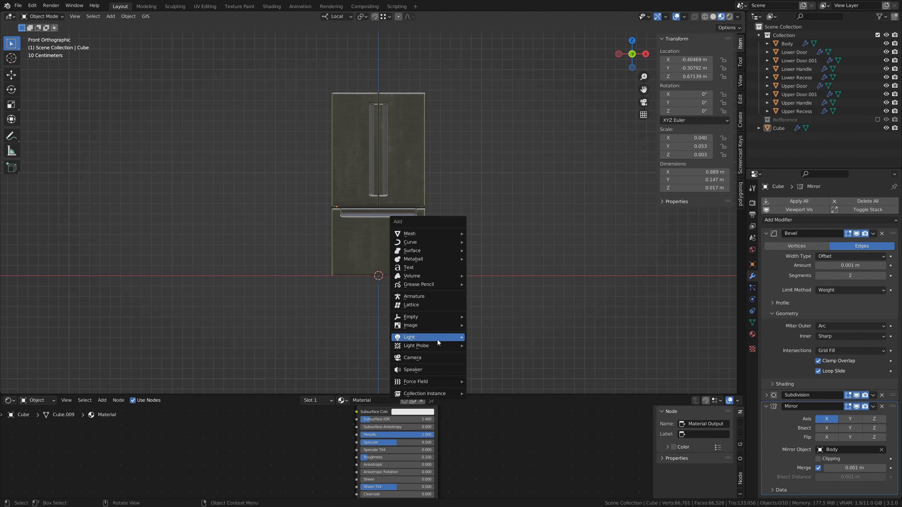
pyautogui.click(435, 358)
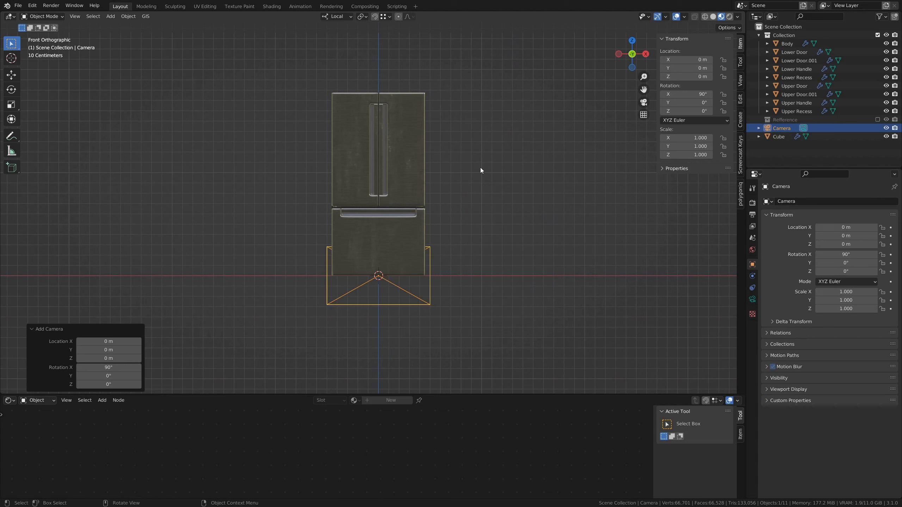
# Set the horizontal render resolution to 1080 px for a square output.
pyautogui.click(753, 215)
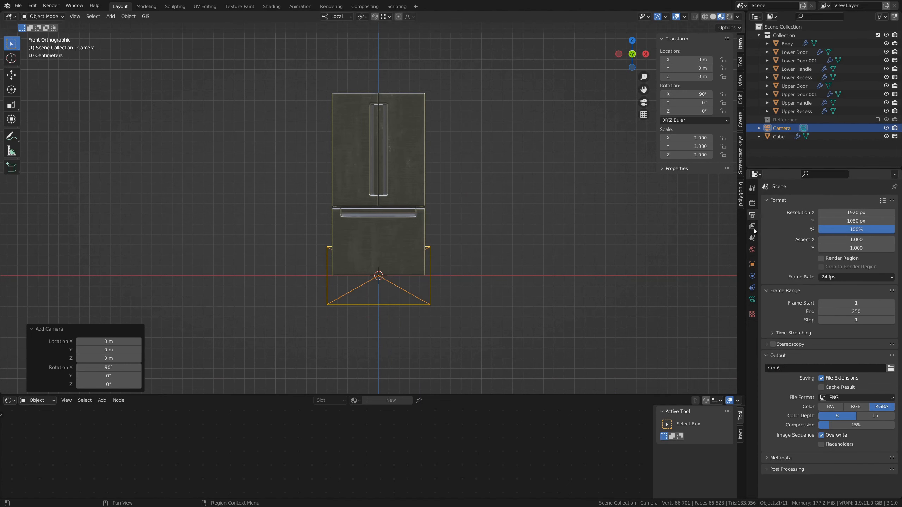
pyautogui.click(858, 213)
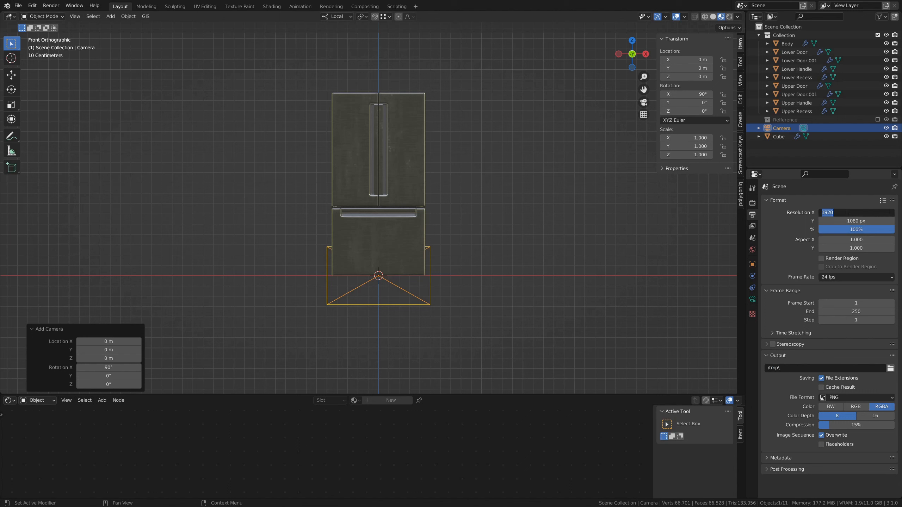
pyautogui.write('1080')
pyautogui.press('Return')
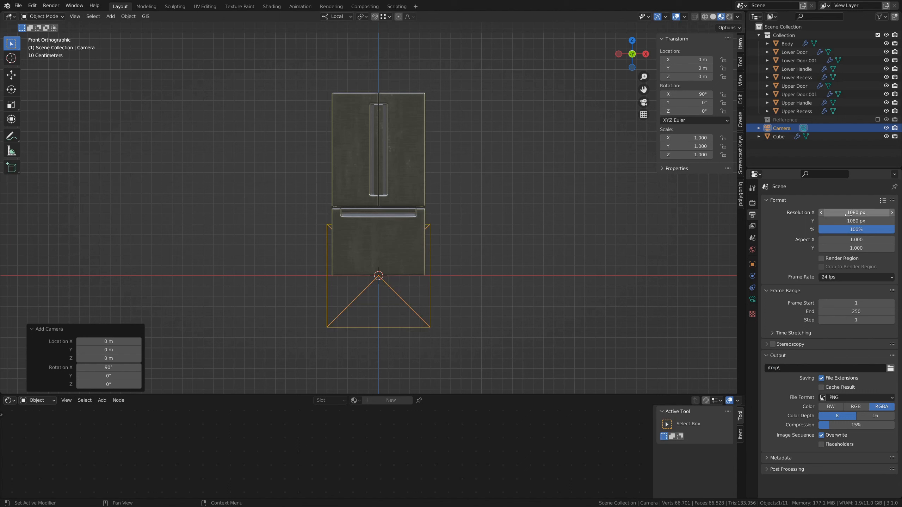
# Look through the camera and move it back about 2.26 m along its local Z axis.
pyautogui.press('`')
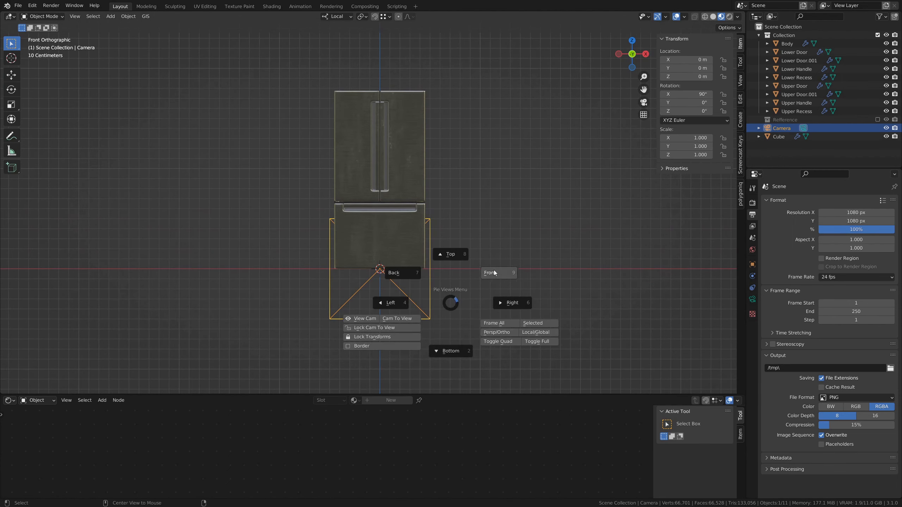
pyautogui.click(369, 320)
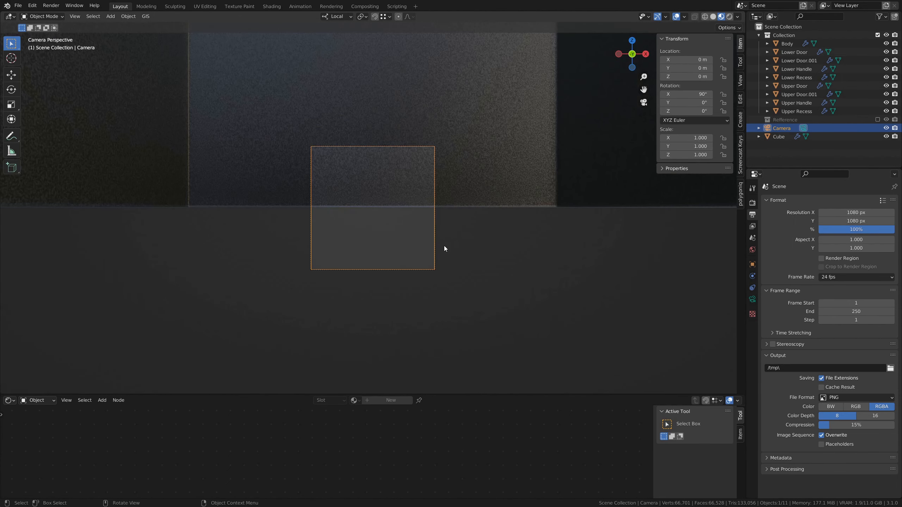
pyautogui.press('g')
pyautogui.press('z')
pyautogui.press('z')
pyautogui.click(451, 267)
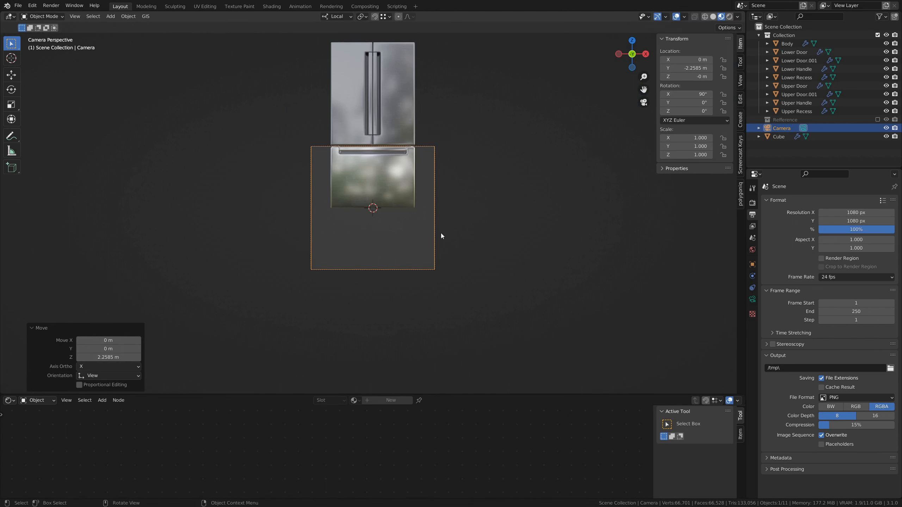
# Raise the camera about 0.91 m along the global Z axis.
pyautogui.press('Home')
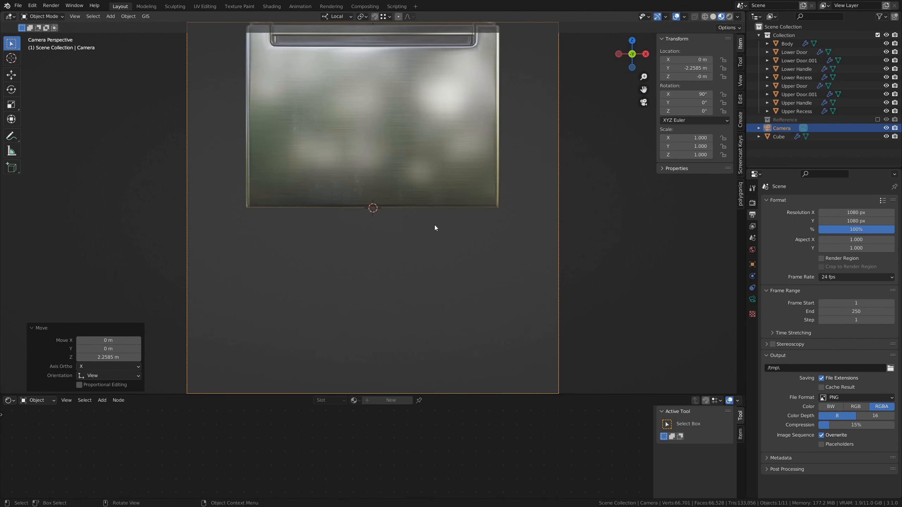
pyautogui.scroll(-2, 434, 225)
pyautogui.keyDown('shift'); pyautogui.moveTo(447, 188); pyautogui.dragTo(447, 193, button='middle'); pyautogui.keyUp('shift')
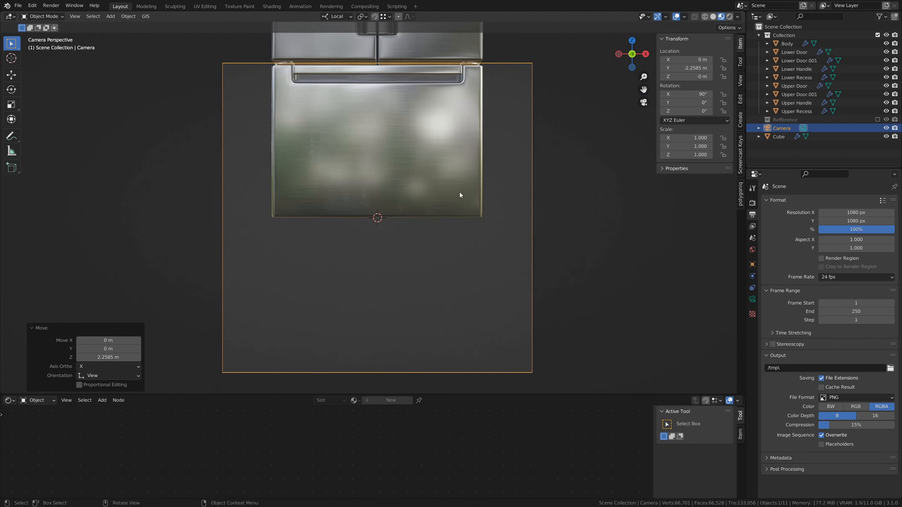
pyautogui.press('g')
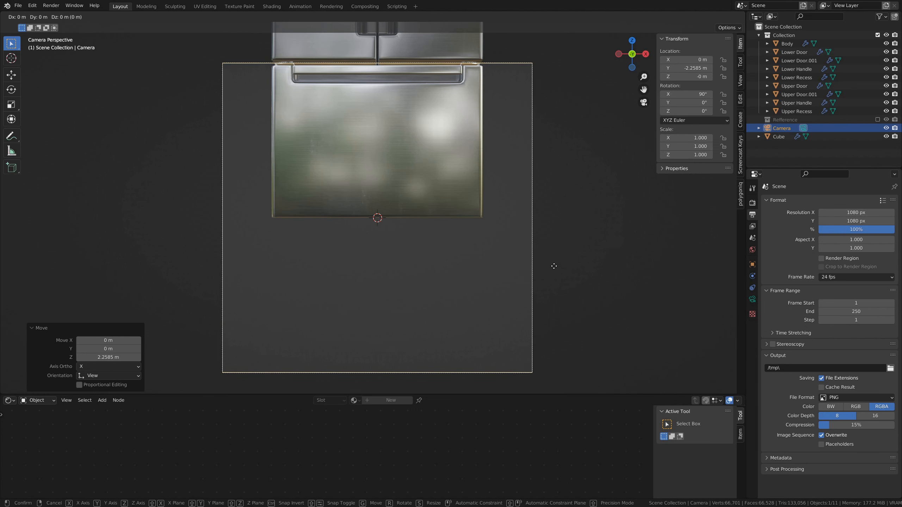
pyautogui.press('z')
pyautogui.click(546, 202)
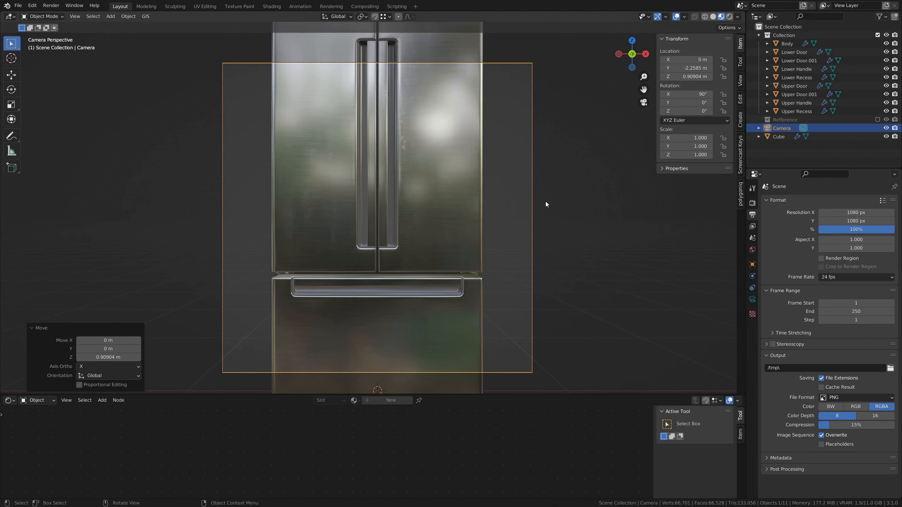
# Pull the camera back about 1.04 m more along its local Z axis so the frame holds the whole refrigerator.
pyautogui.scroll(-1, 546, 202)
pyautogui.press('g')
pyautogui.press('z')
pyautogui.press('z')
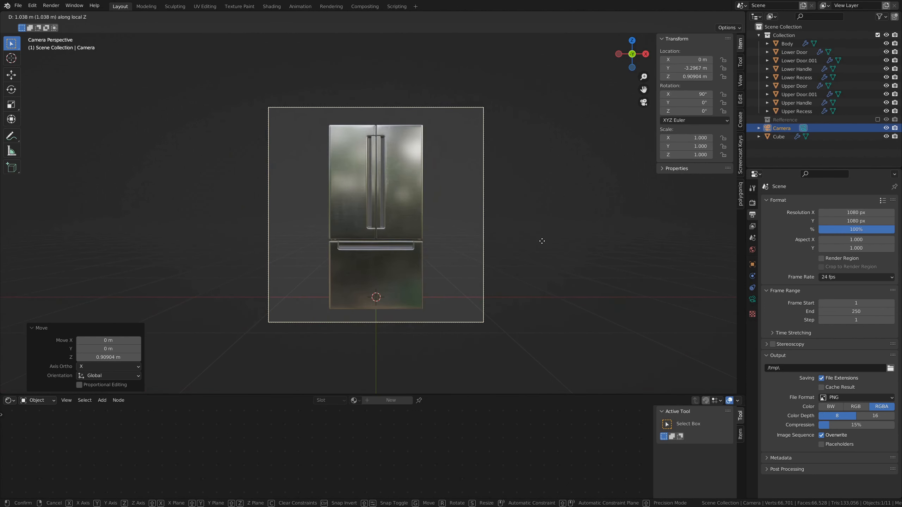
pyautogui.click(541, 241)
# Set the pivot point to the 3D Cursor, rotate the camera about -25.8° around global Z, and deselect it.
pyautogui.click(363, 17)
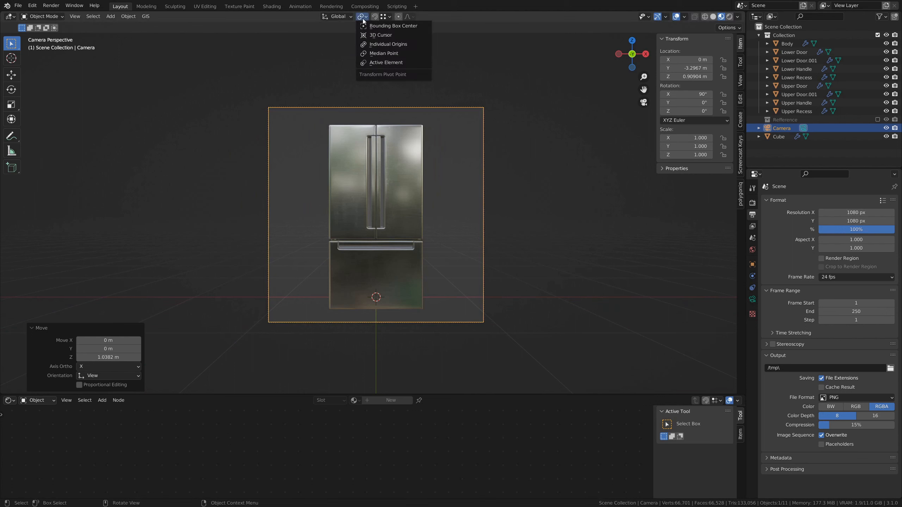
pyautogui.click(366, 35)
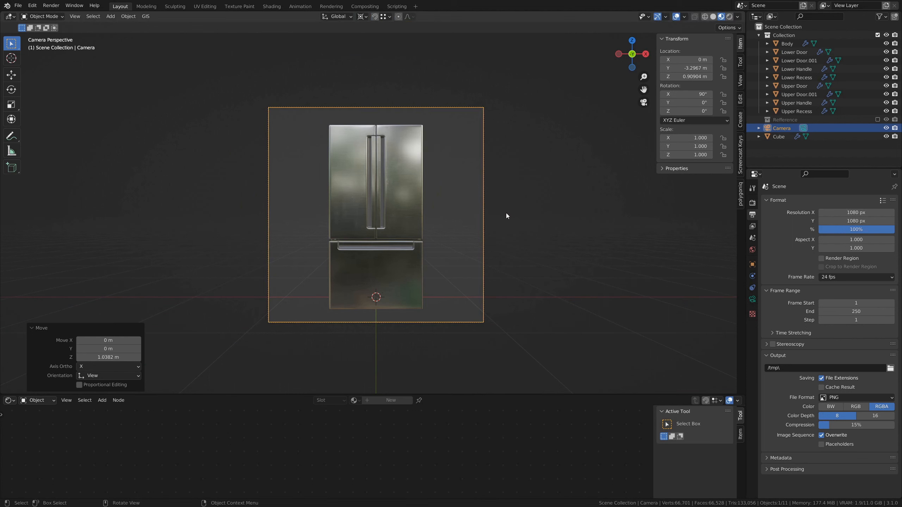
pyautogui.press('r')
pyautogui.press('z')
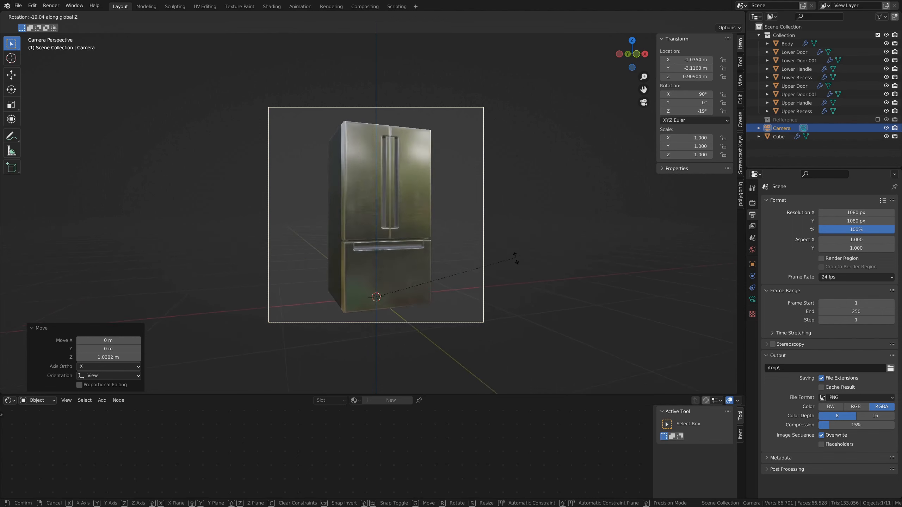
pyautogui.click(517, 276)
pyautogui.scroll(3, 459, 258)
pyautogui.scroll(-2, 507, 282)
pyautogui.click(572, 224)
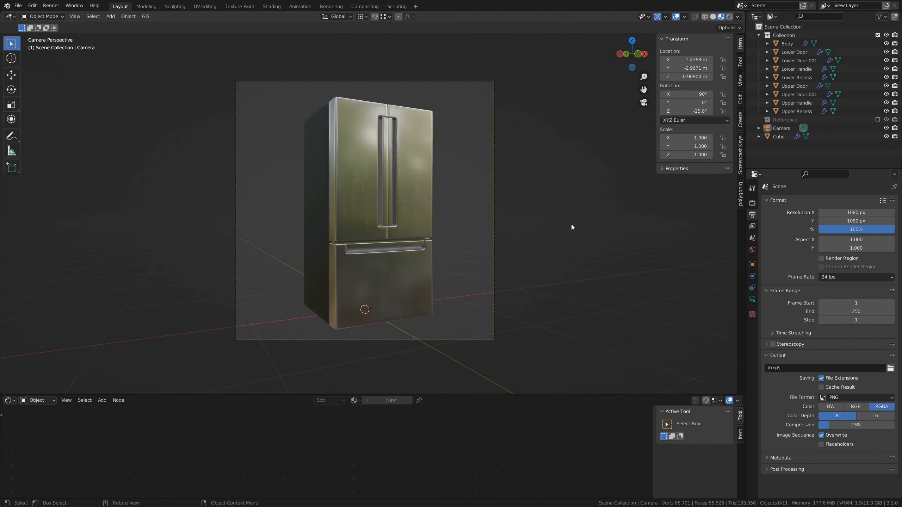
# Append the World data block from Process_002.blend.
pyautogui.moveTo(530, 251)
pyautogui.keyDown('shift'); pyautogui.mouseDown(button='middle')
pyautogui.moveTo(537, 262)
pyautogui.moveTo(528, 242)
pyautogui.moveTo(541, 249)
pyautogui.mouseUp(button='middle'); pyautogui.keyUp('shift')
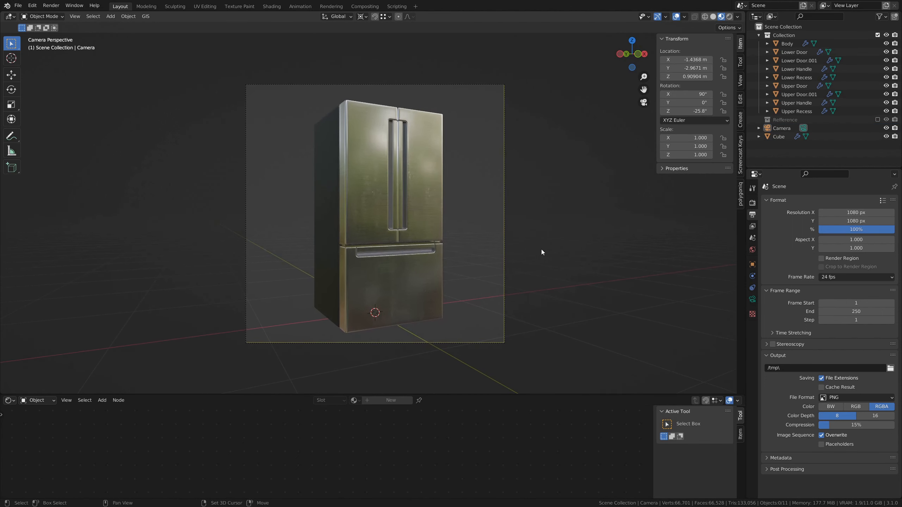
pyautogui.click(18, 6)
pyautogui.click(71, 99)
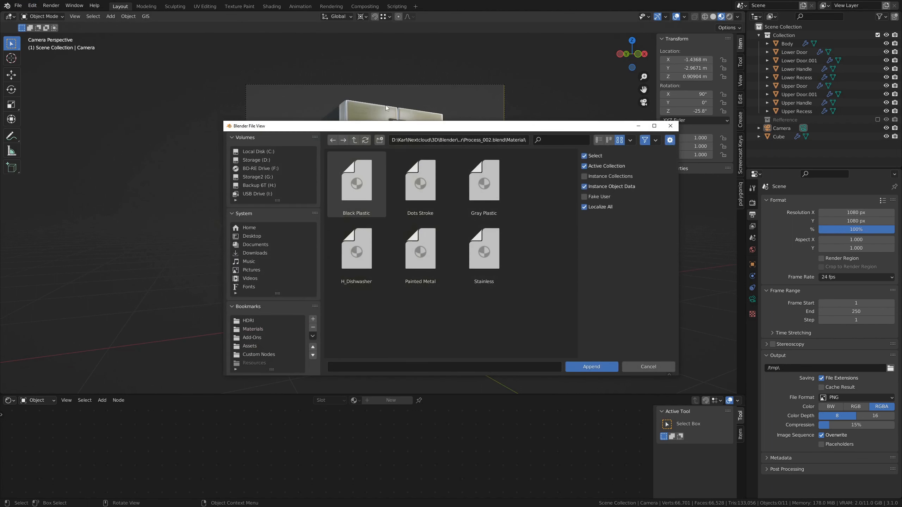
pyautogui.click(355, 141)
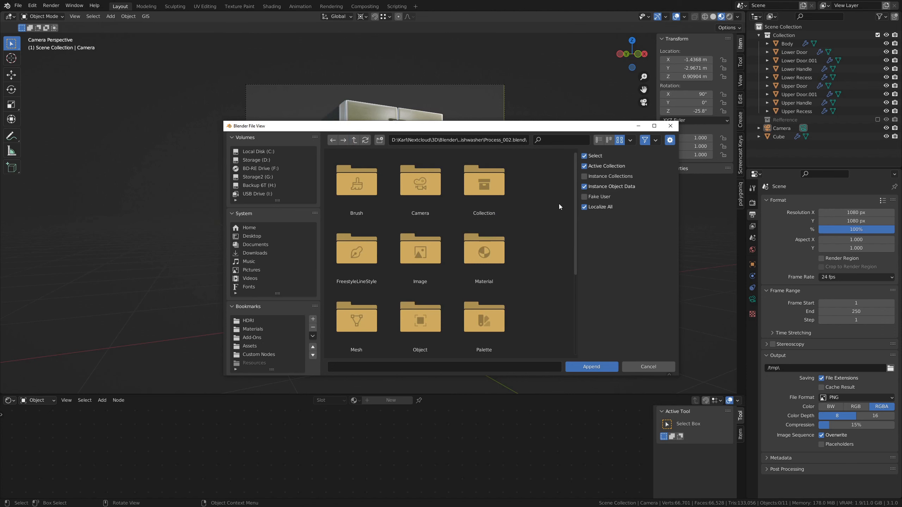
pyautogui.scroll(-2, 558, 203)
pyautogui.scroll(-3, 558, 203)
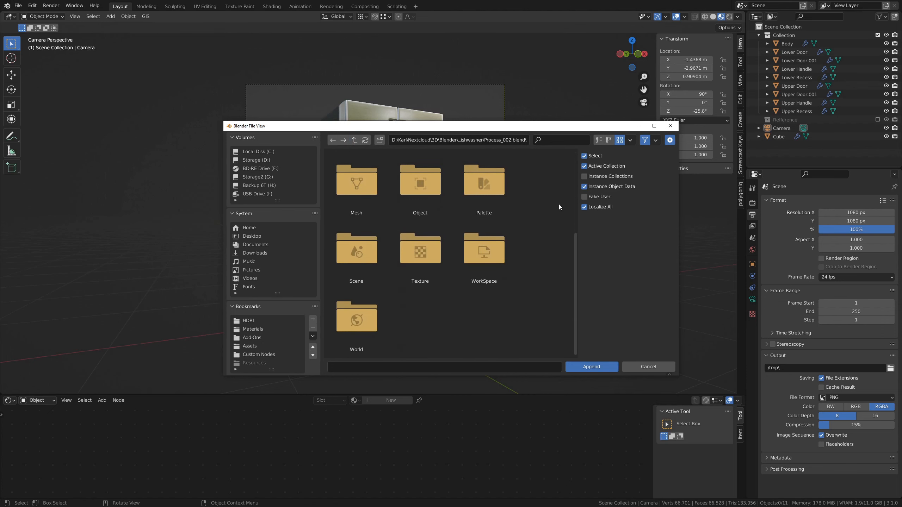
pyautogui.doubleClick(361, 322)
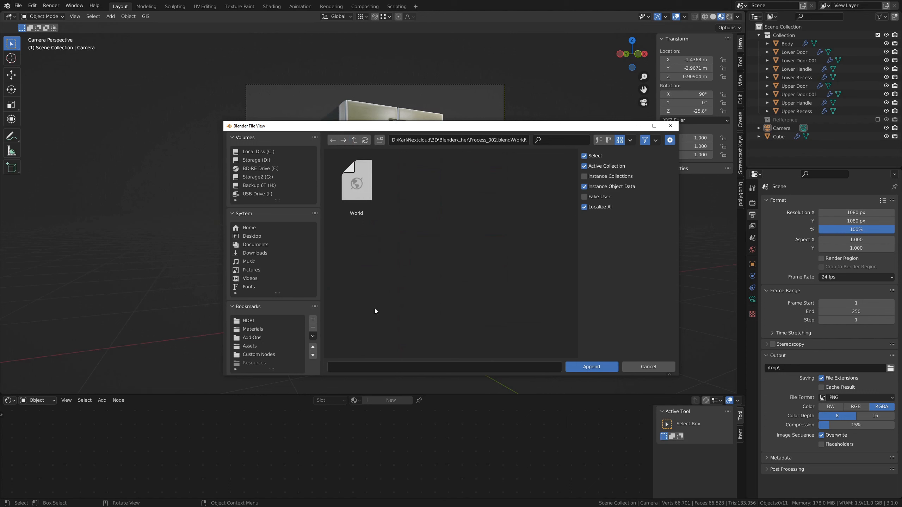
pyautogui.doubleClick(359, 187)
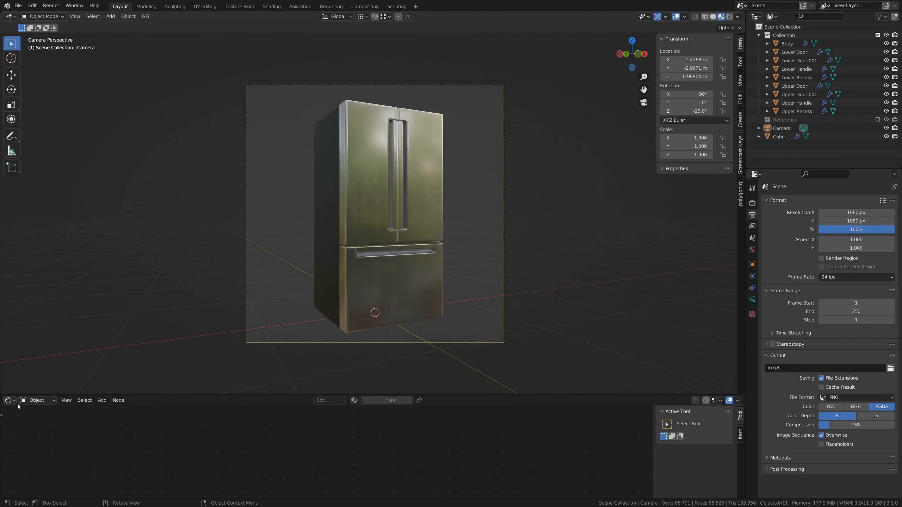
# Switch the Shader Editor to World shading and assign World.001 to the scene.
pyautogui.click(48, 402)
pyautogui.click(38, 412)
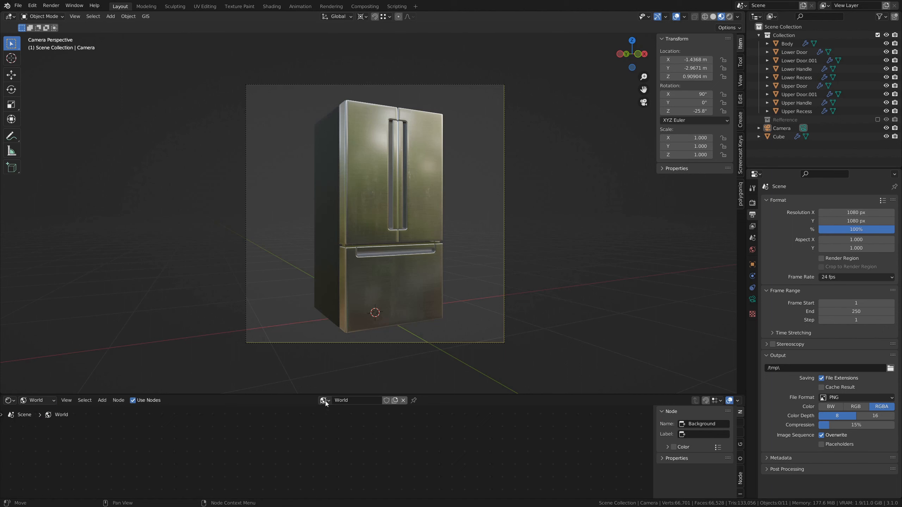
pyautogui.click(327, 401)
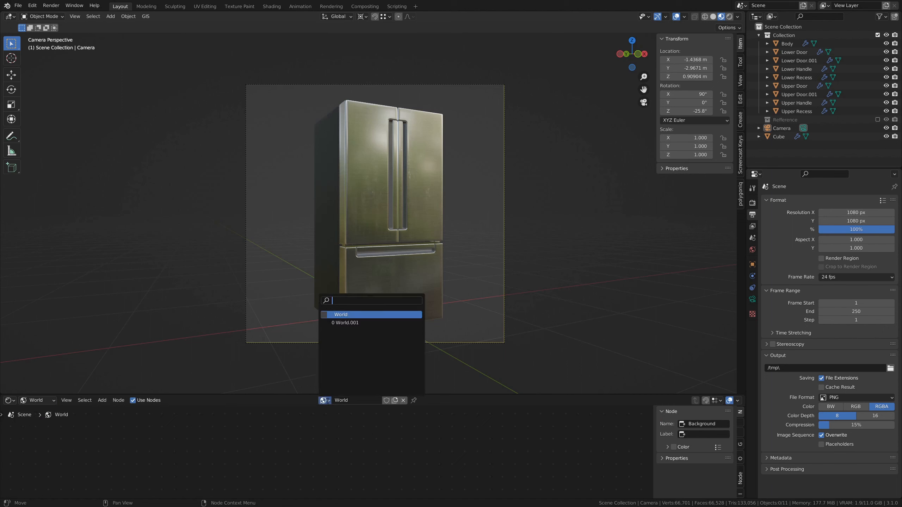
pyautogui.click(351, 323)
pyautogui.moveTo(404, 415); pyautogui.dragTo(425, 461, button='middle')
pyautogui.scroll(4, 383, 462)
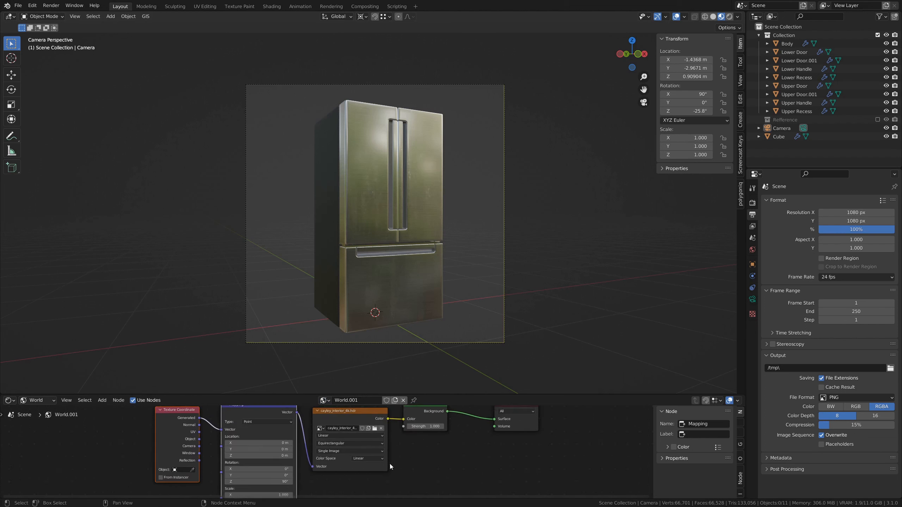
pyautogui.scroll(1, 389, 464)
pyautogui.moveTo(427, 452); pyautogui.dragTo(412, 475, button='middle')
# Switch the viewport to Rendered shading and limit rendering to a region covering the whole camera frame.
pyautogui.press('z')
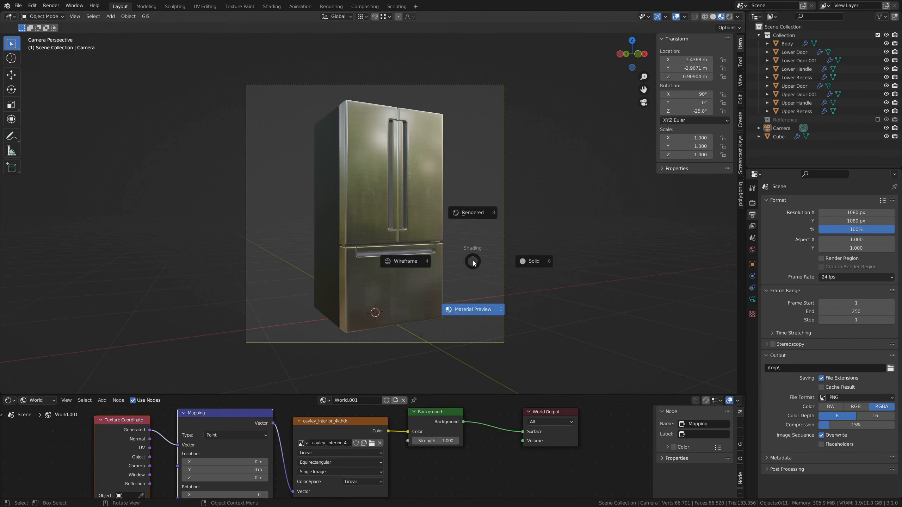
pyautogui.click(475, 126)
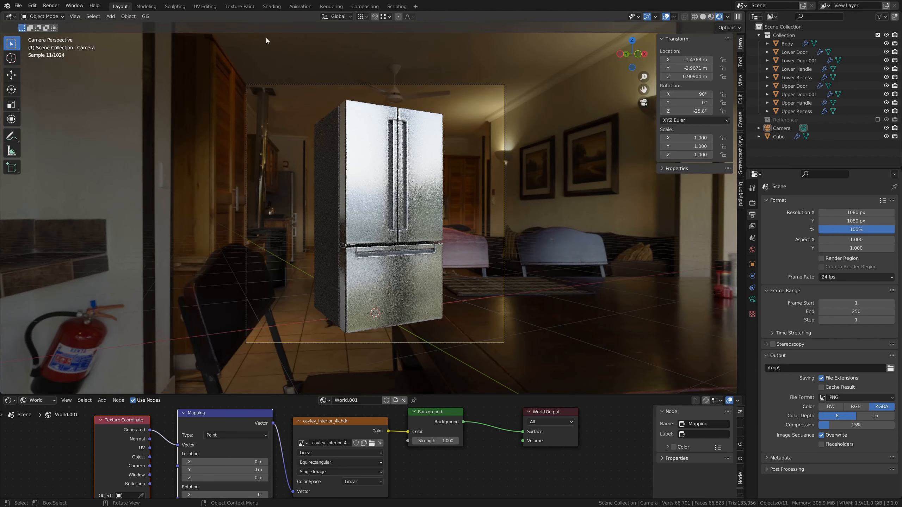
pyautogui.hotkey('ctrl', 'b')
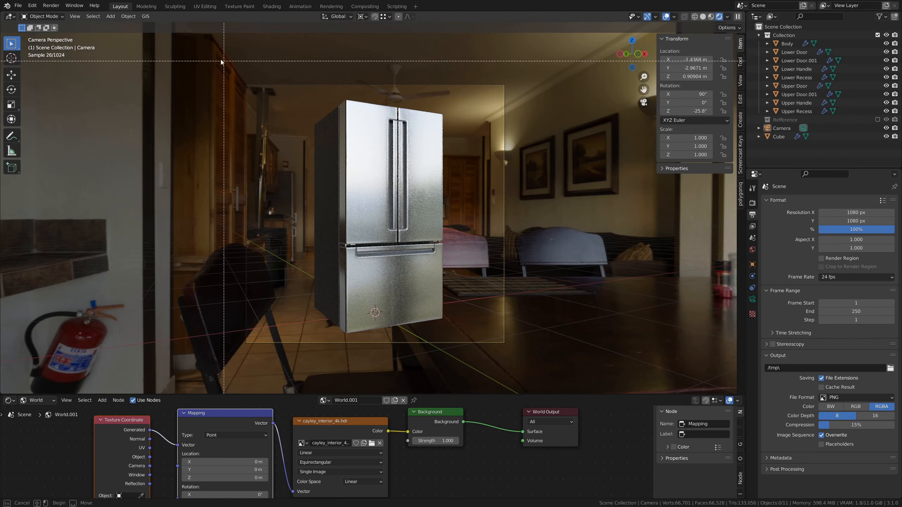
pyautogui.moveTo(209, 50); pyautogui.dragTo(552, 361)
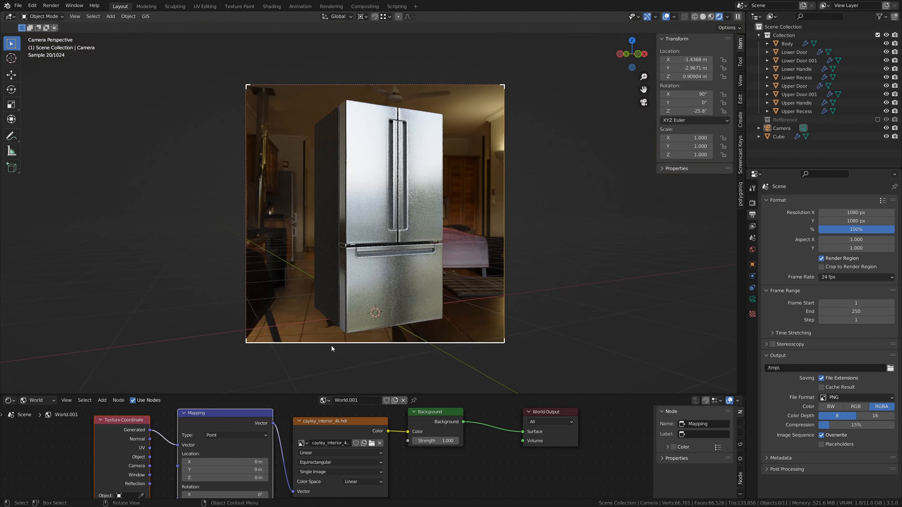
# Enable the Transparent option in the Film render settings, collapsing the SimpleBake settings on the way.
pyautogui.click(752, 203)
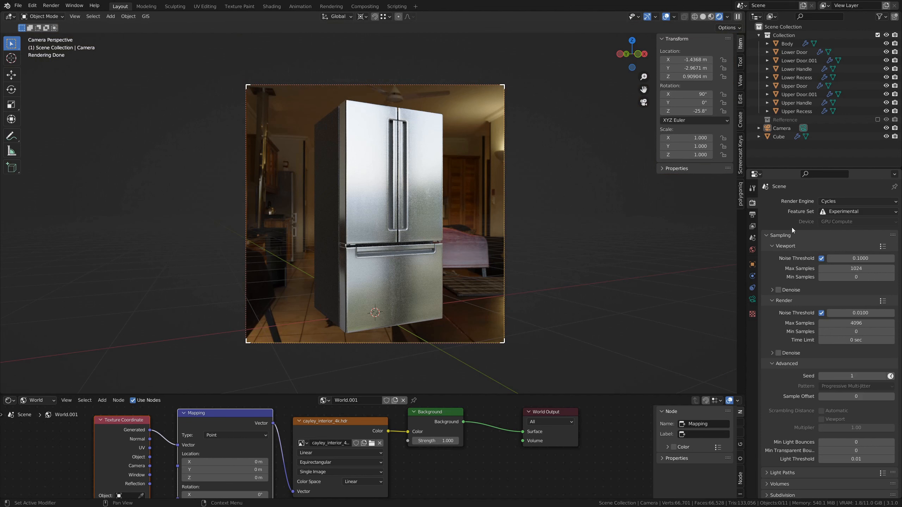
pyautogui.scroll(-10, 792, 230)
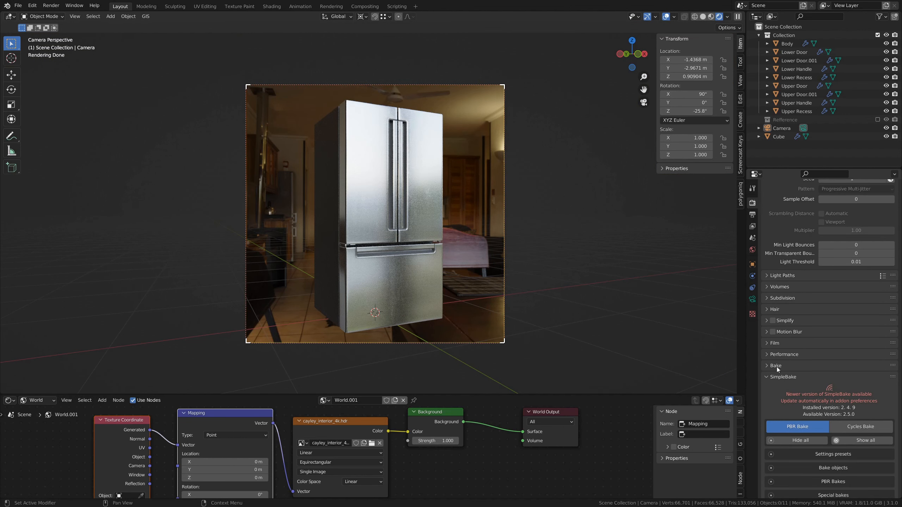
pyautogui.click(768, 377)
pyautogui.click(766, 355)
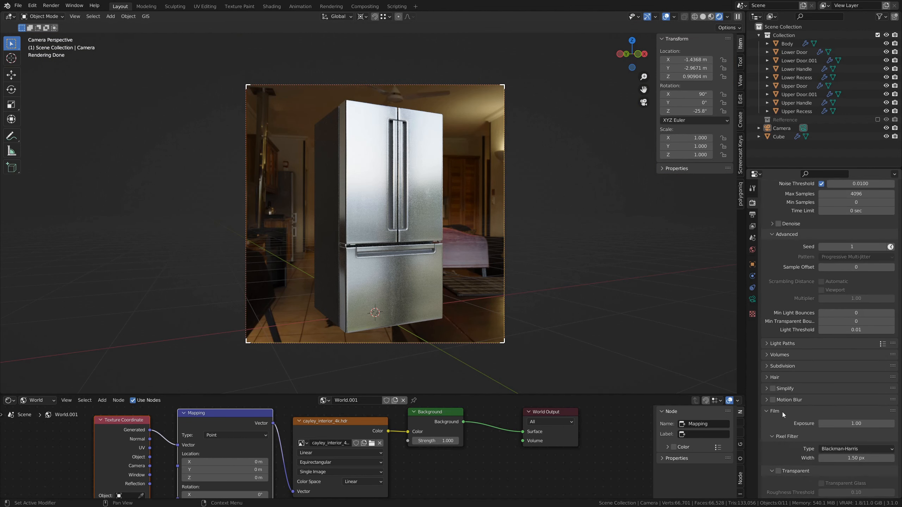
pyautogui.click(782, 412)
pyautogui.click(777, 415)
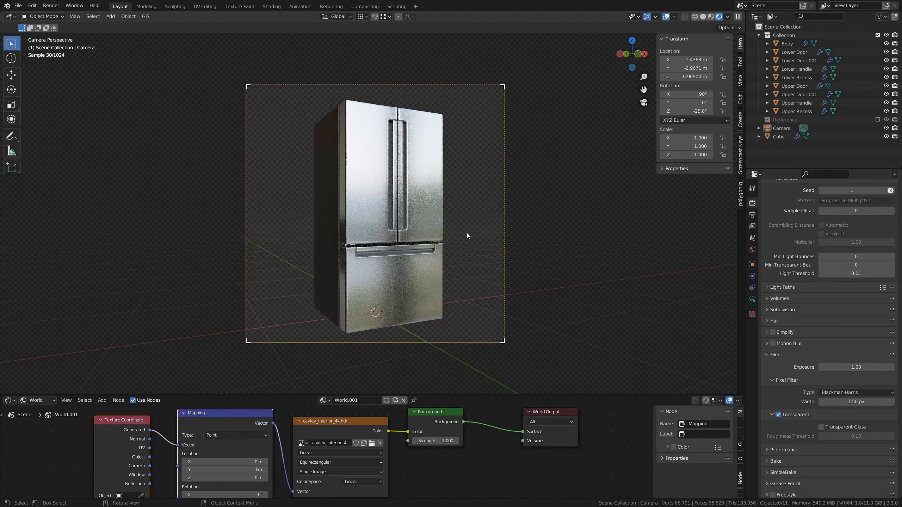
# Set the world Mapping node's Z rotation to about 98.7° to adjust the environment lighting on the refrigerator.
pyautogui.scroll(1, 466, 235)
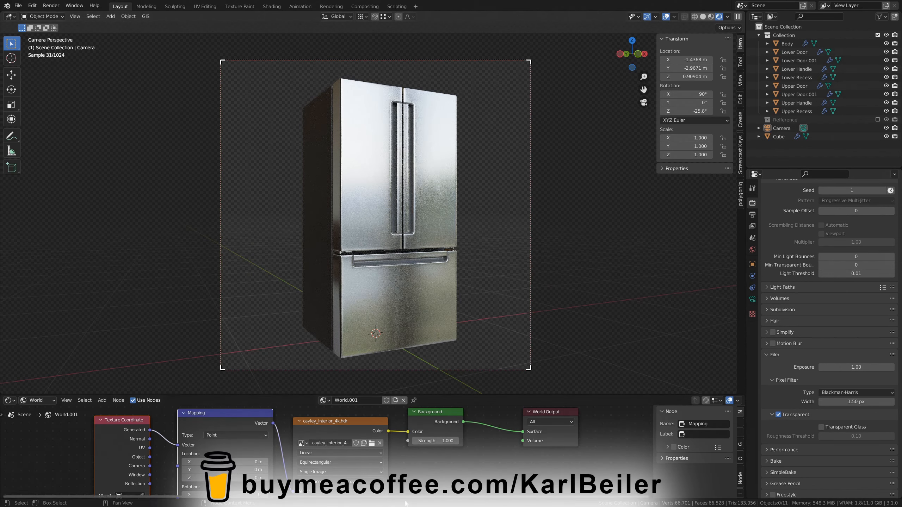
pyautogui.moveTo(416, 485); pyautogui.dragTo(426, 427, button='middle')
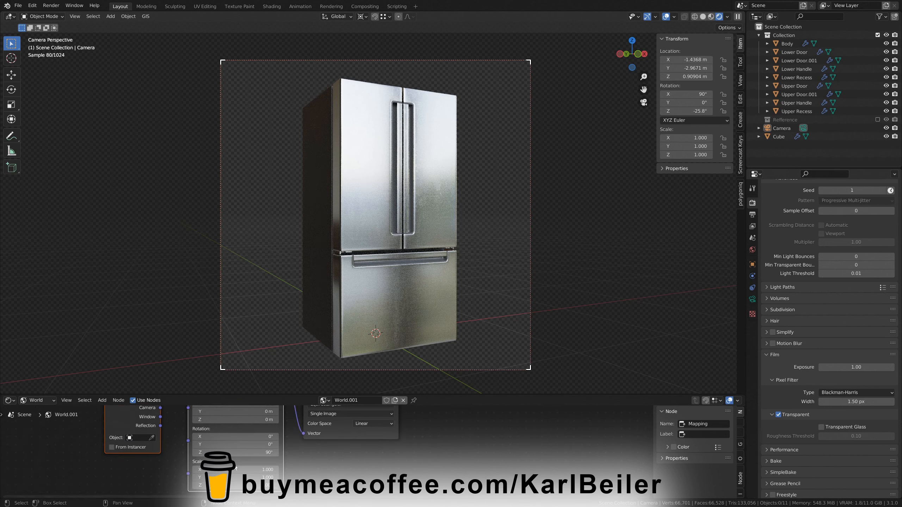
pyautogui.moveTo(237, 453); pyautogui.dragTo(265, 453)
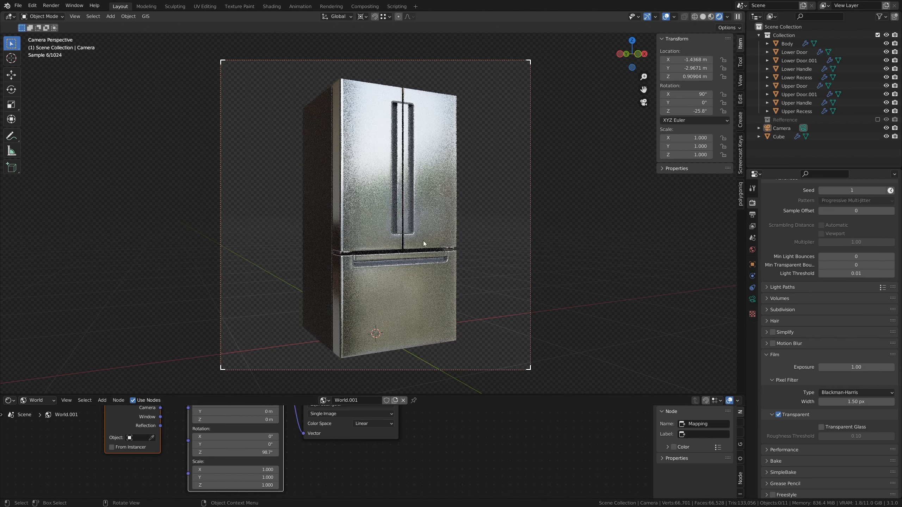
pyautogui.keyDown('shift'); pyautogui.moveTo(506, 160); pyautogui.dragTo(508, 175, button='middle'); pyautogui.keyUp('shift')
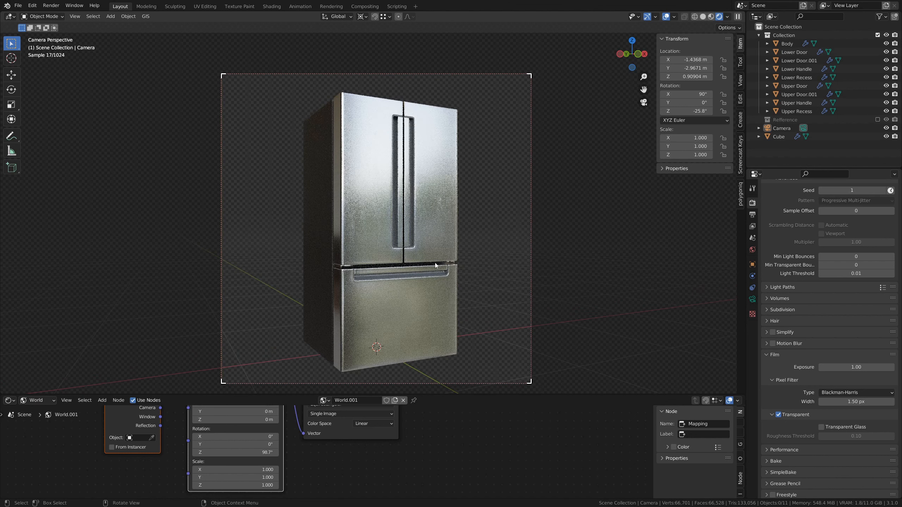